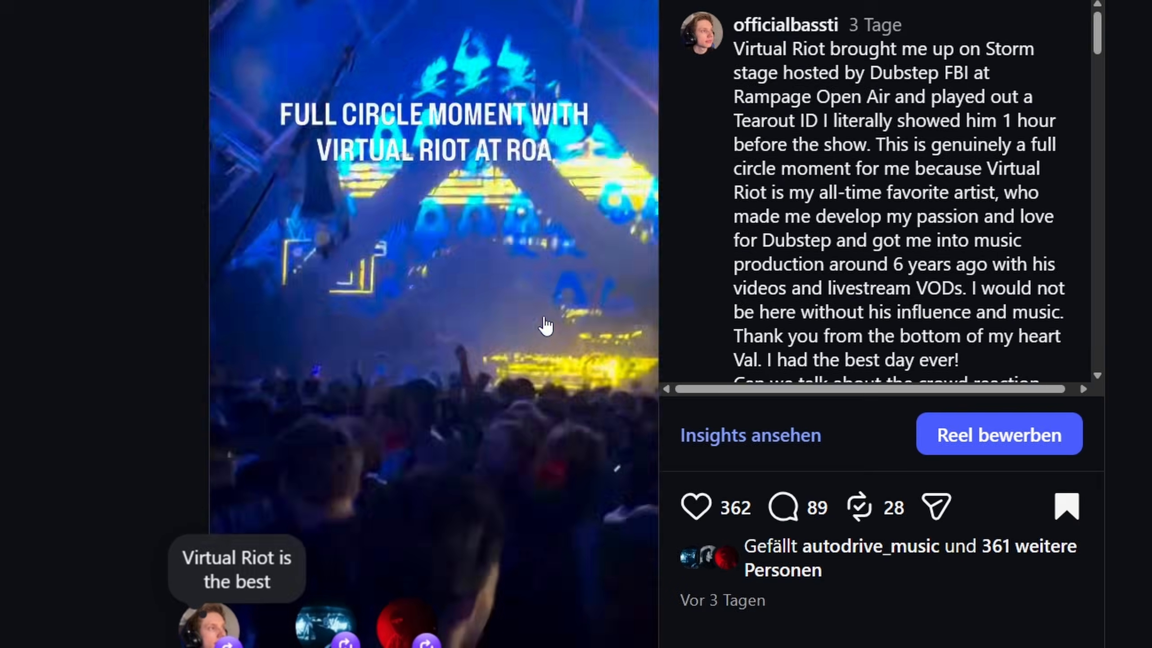
{"action": "left_click", "coordinate": [546, 326]}
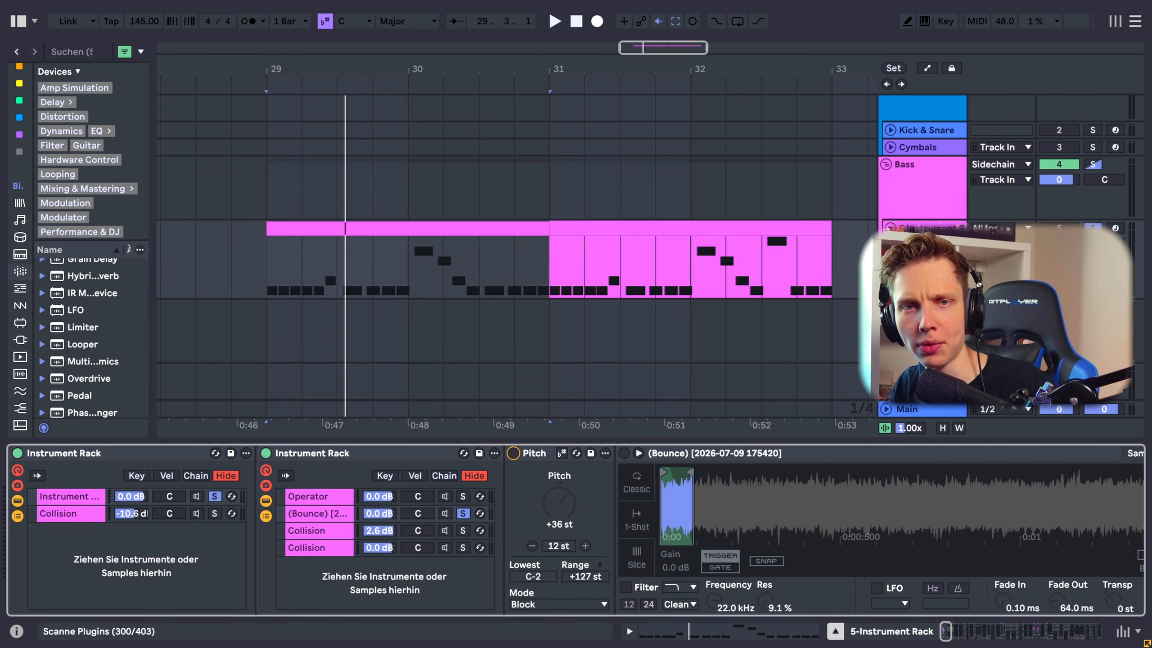
Solo the Operator chain in the inner Instrument Rack and play the bass loop through it.
{"action": "left_click", "coordinate": [463, 496]}
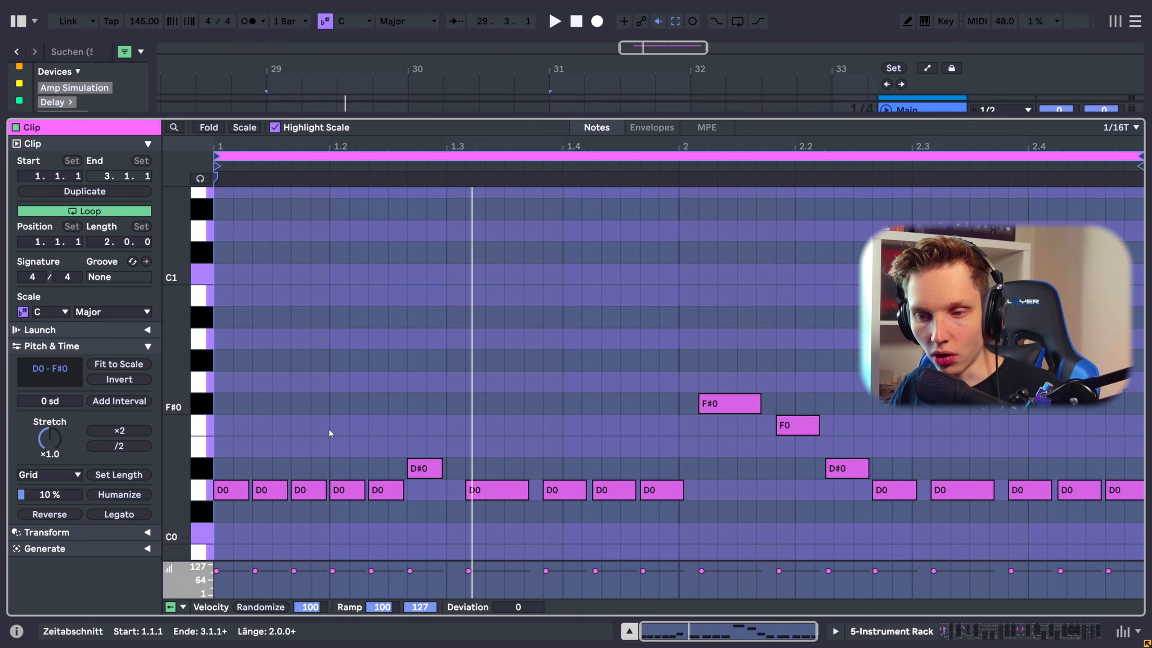
{"action": "scroll", "coordinate": [330, 430], "scroll_direction": "down", "scroll_amount": 5}
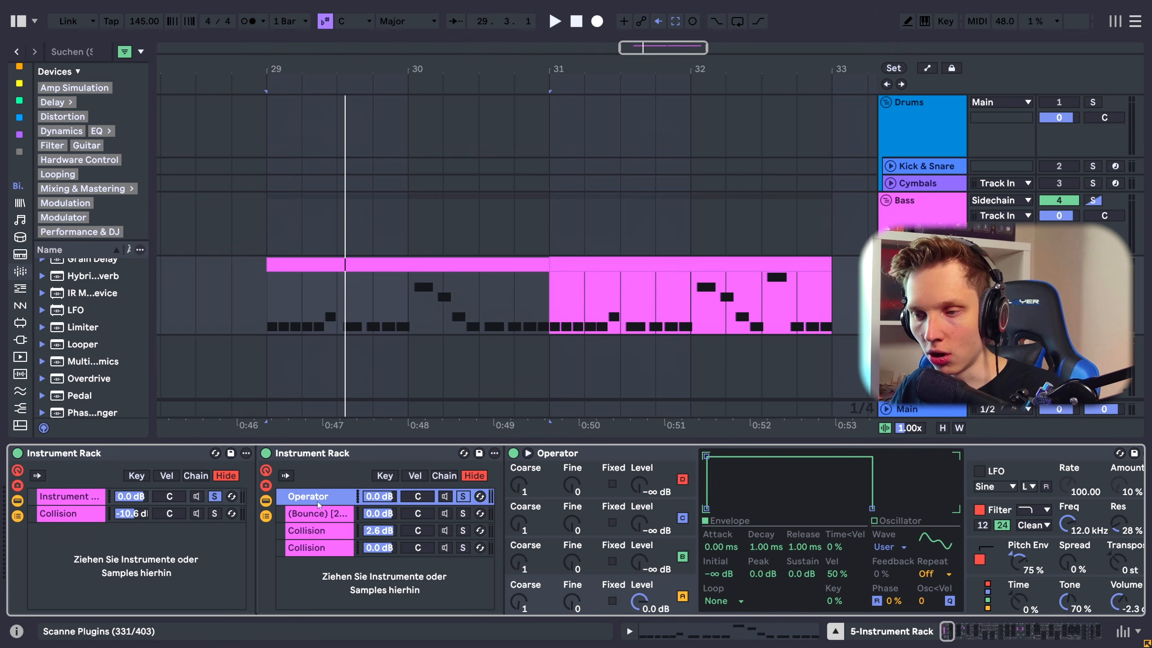
{"action": "left_click_drag", "start_coordinate": [953, 633], "coordinate": [958, 634]}
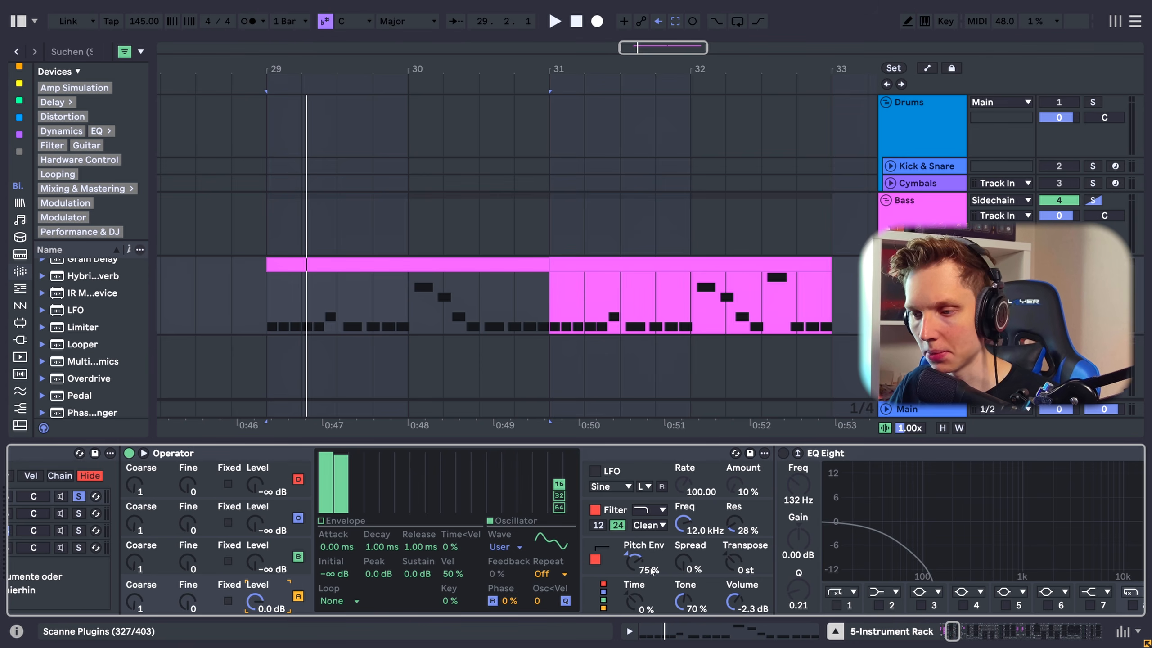
{"action": "key", "text": "space"}
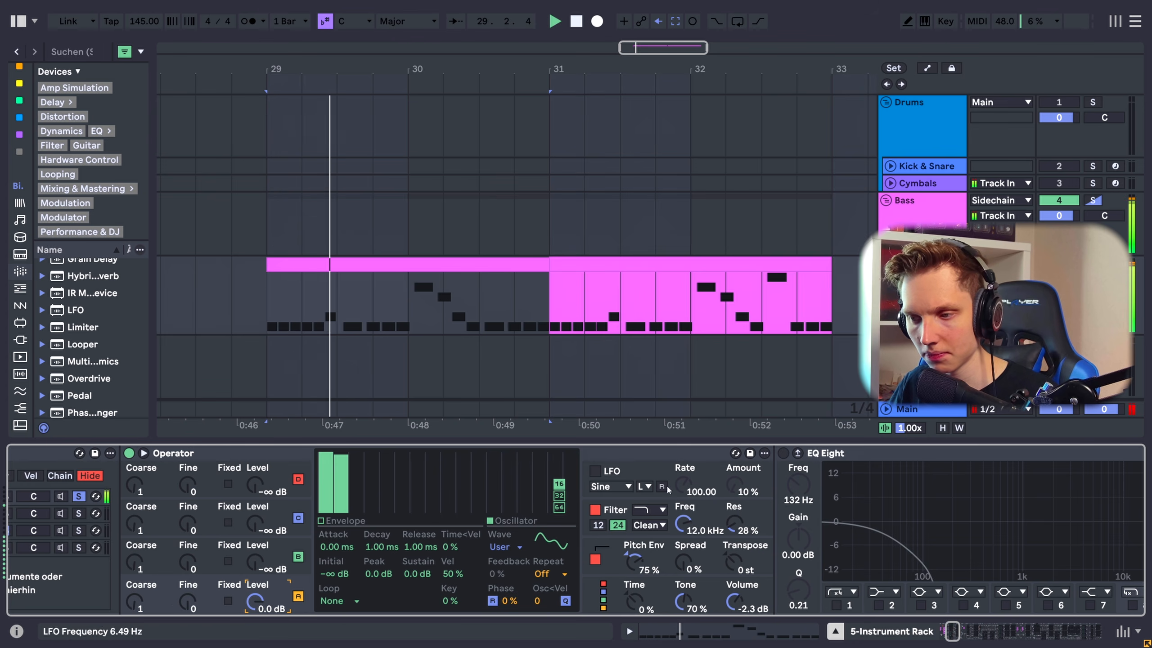
Show Operator's oscillator envelope and audition the soloed Operator bass over the start of the loop.
{"action": "left_click", "coordinate": [634, 560]}
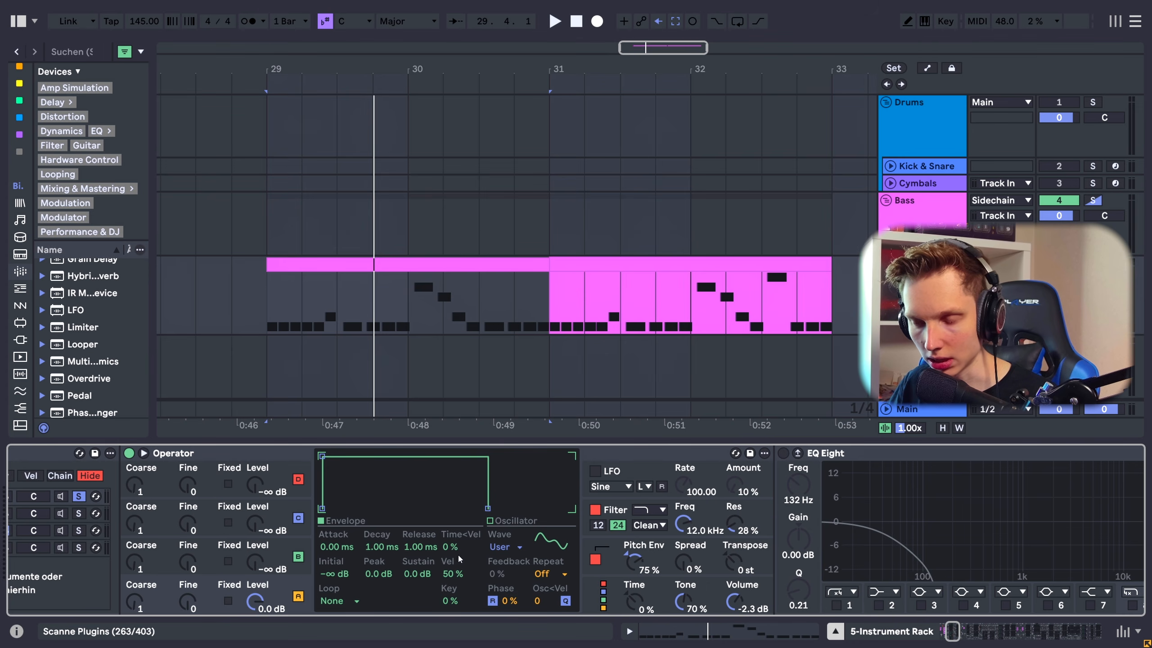
{"action": "key", "text": "space"}
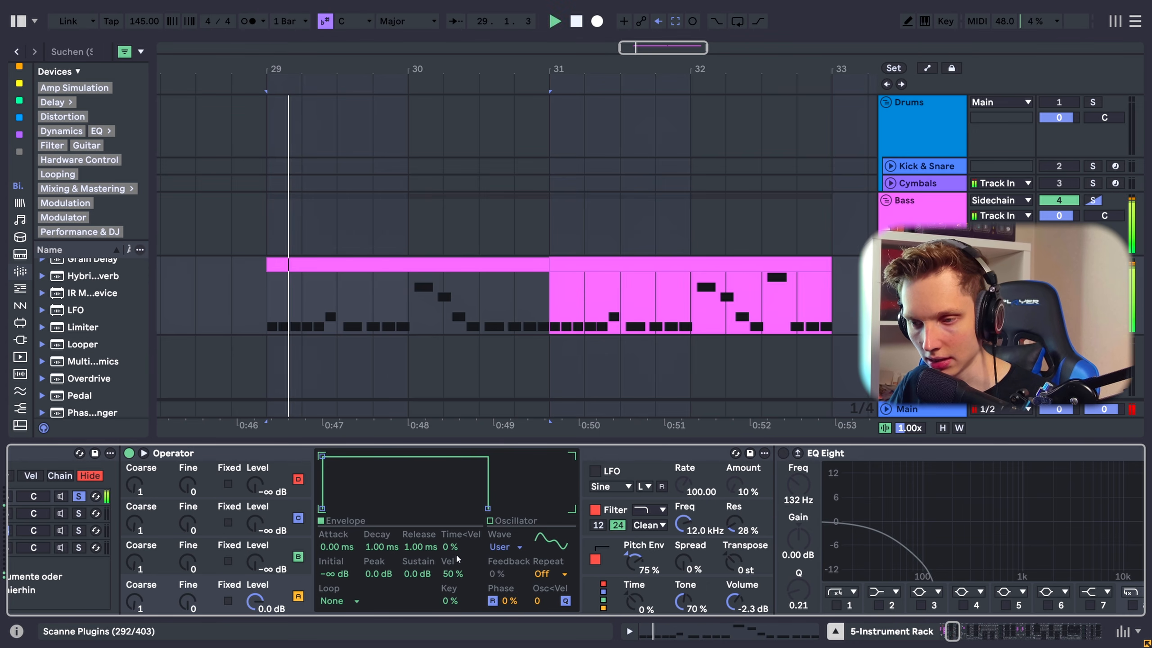
{"action": "key", "text": "space"}
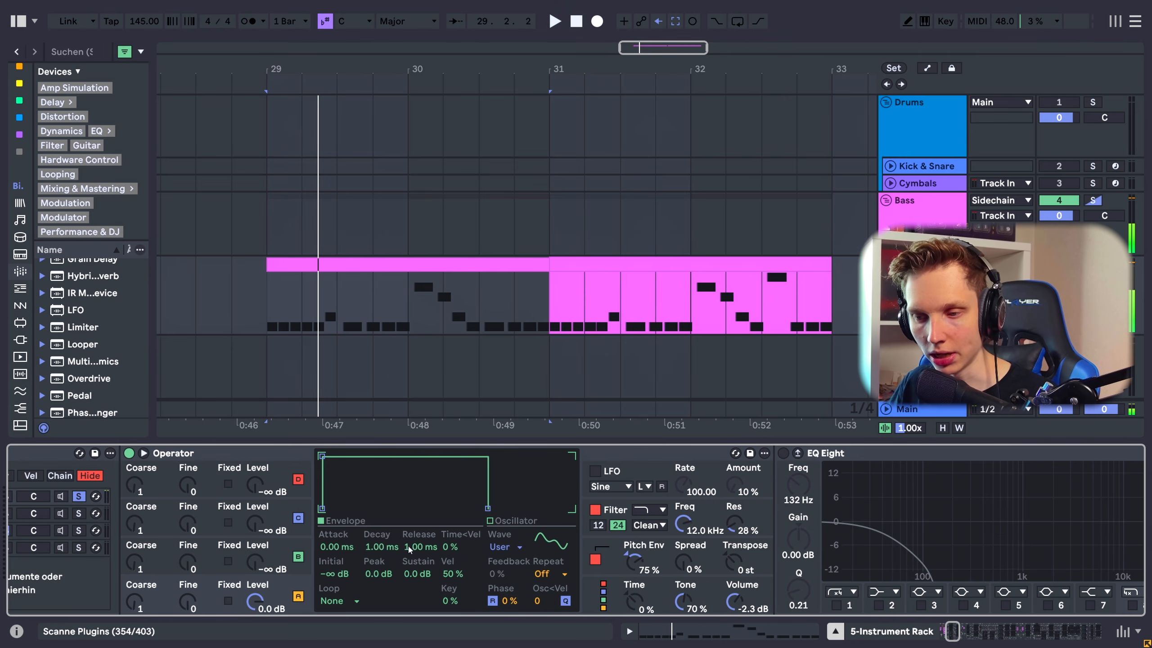
{"action": "key", "text": "space"}
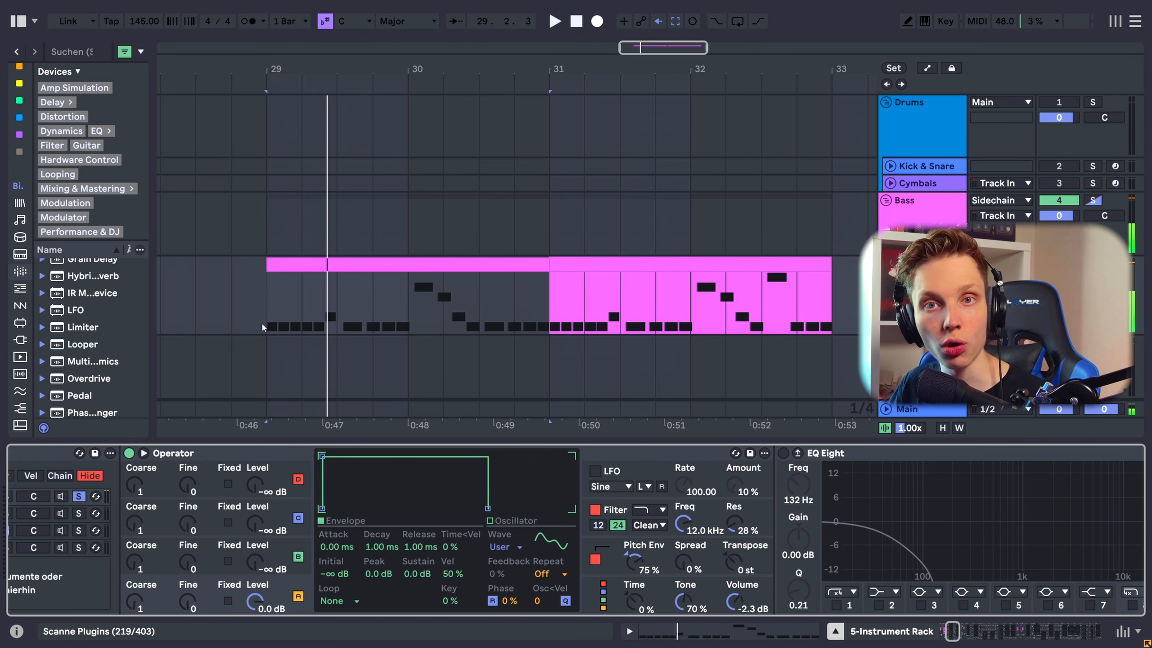
{"action": "key", "text": "space"}
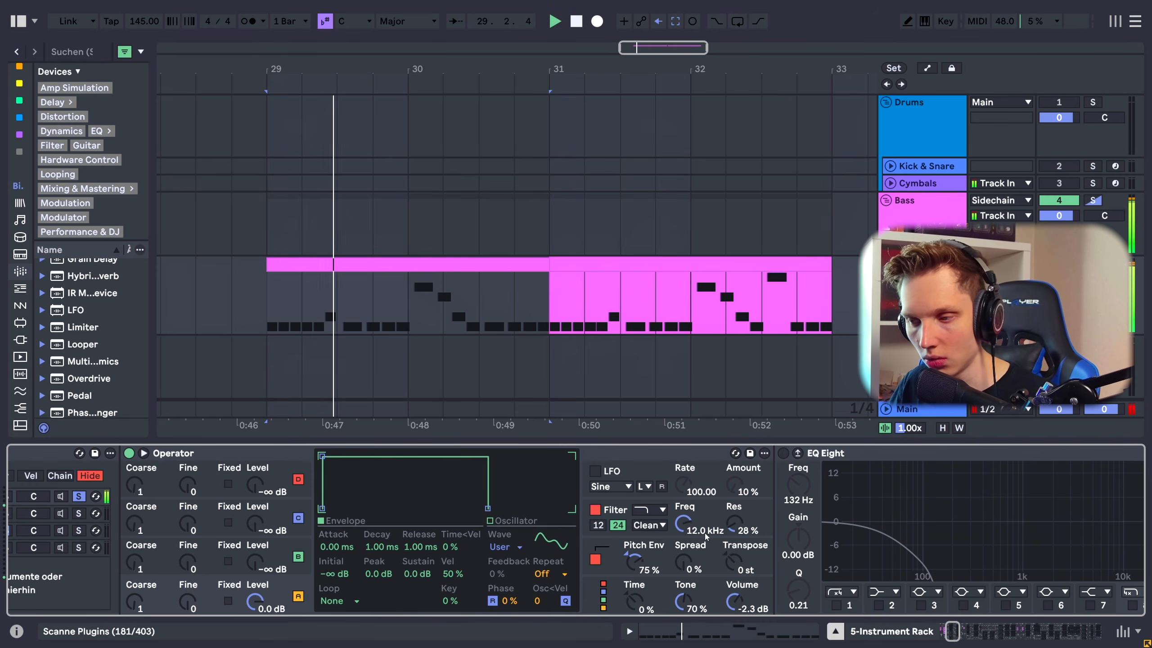
Display Operator's pitch envelope and play the bass loop to hear its effect.
{"action": "key", "text": "space"}
{"action": "left_click", "coordinate": [613, 555]}
{"action": "key", "text": "space"}
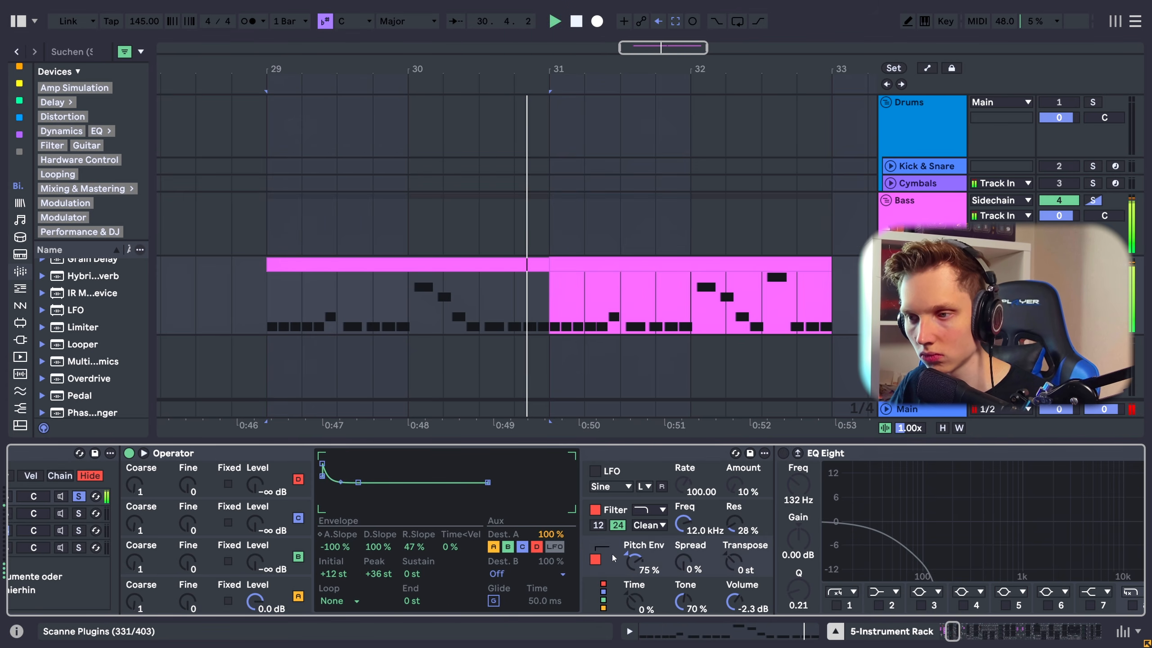
Enable the EQ Eight directly after Operator and play the loop through its low-pass curve.
{"action": "left_click", "coordinate": [783, 453]}
{"action": "left_click_drag", "start_coordinate": [948, 632], "coordinate": [953, 632]}
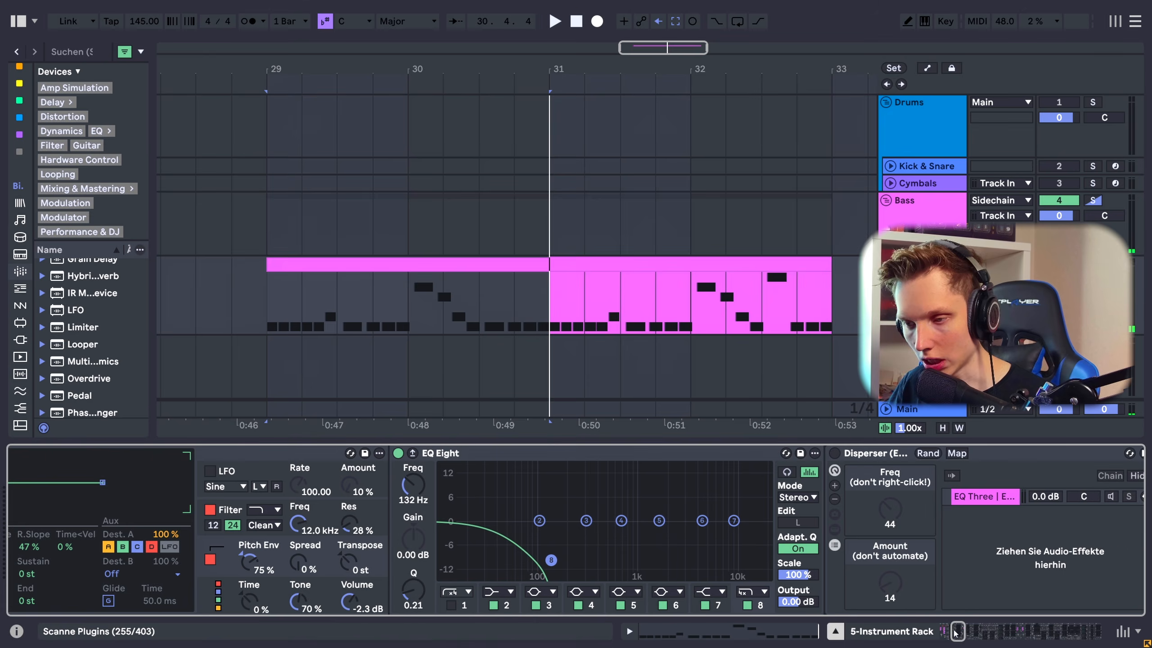
{"action": "key", "text": "space"}
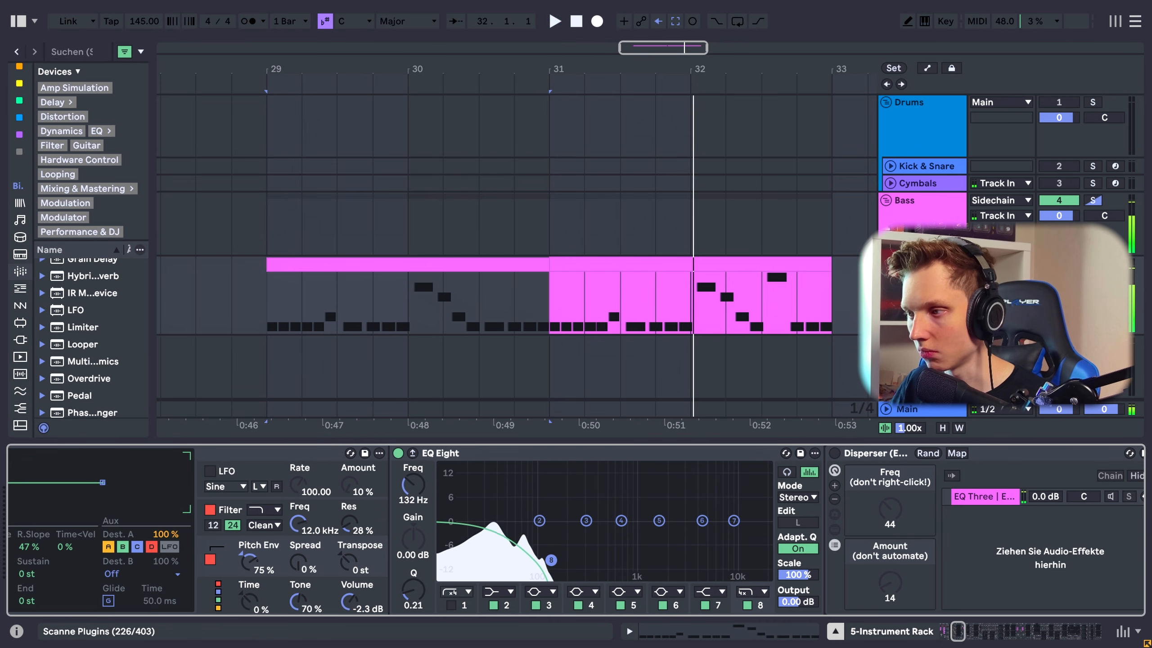
{"action": "key", "text": "space"}
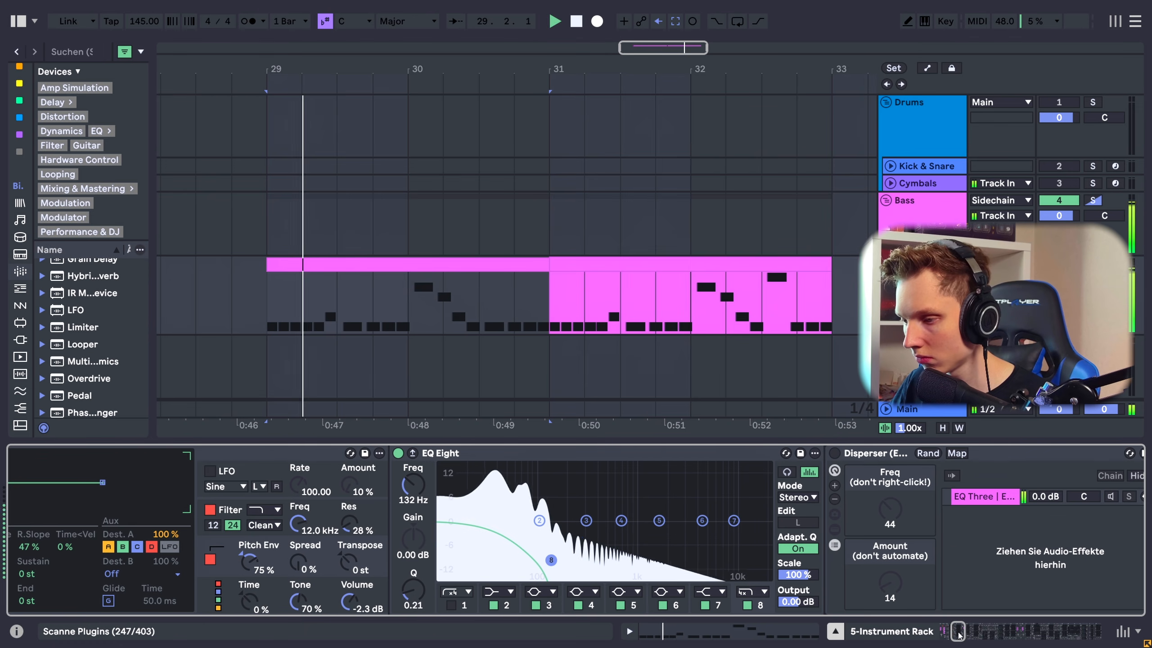
Enable the Disperser rack after the EQ Eight and audition the bass loop with it.
{"action": "left_click_drag", "start_coordinate": [958, 631], "coordinate": [964, 631]}
{"action": "key", "text": "space"}
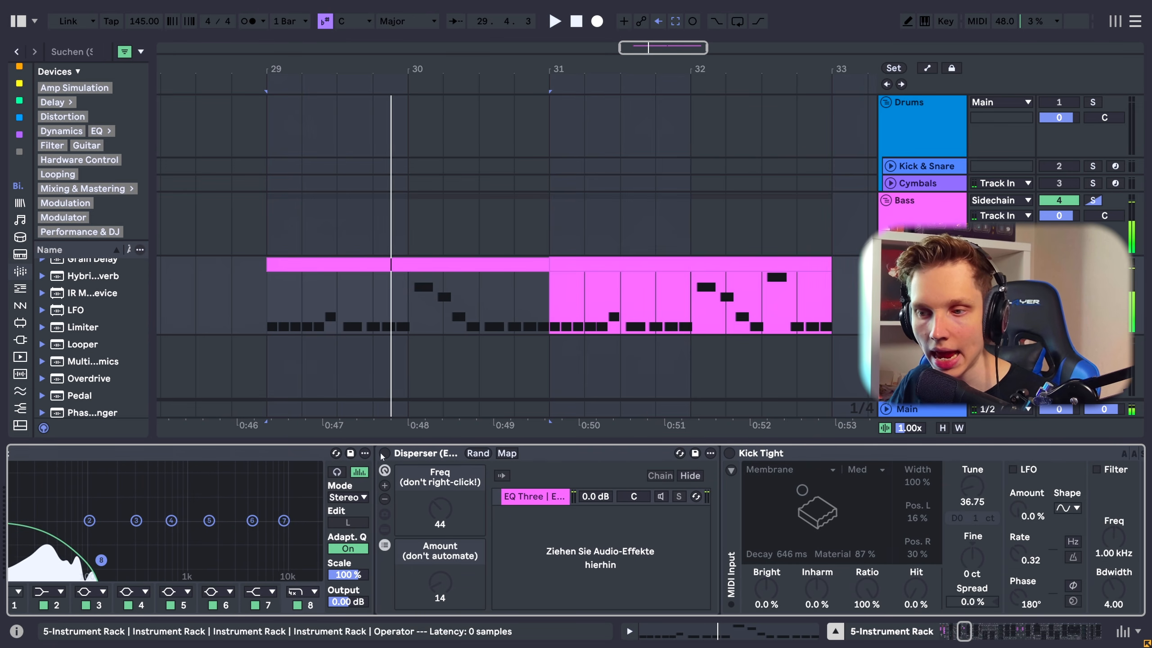
{"action": "left_click", "coordinate": [384, 453]}
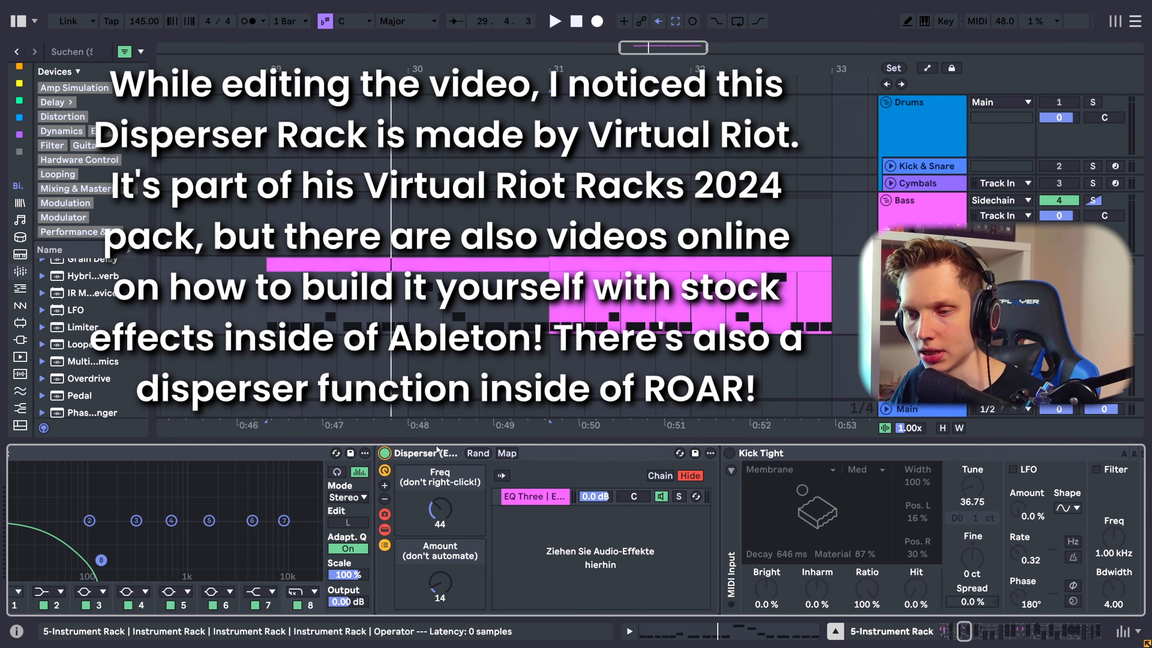
{"action": "key", "text": "space"}
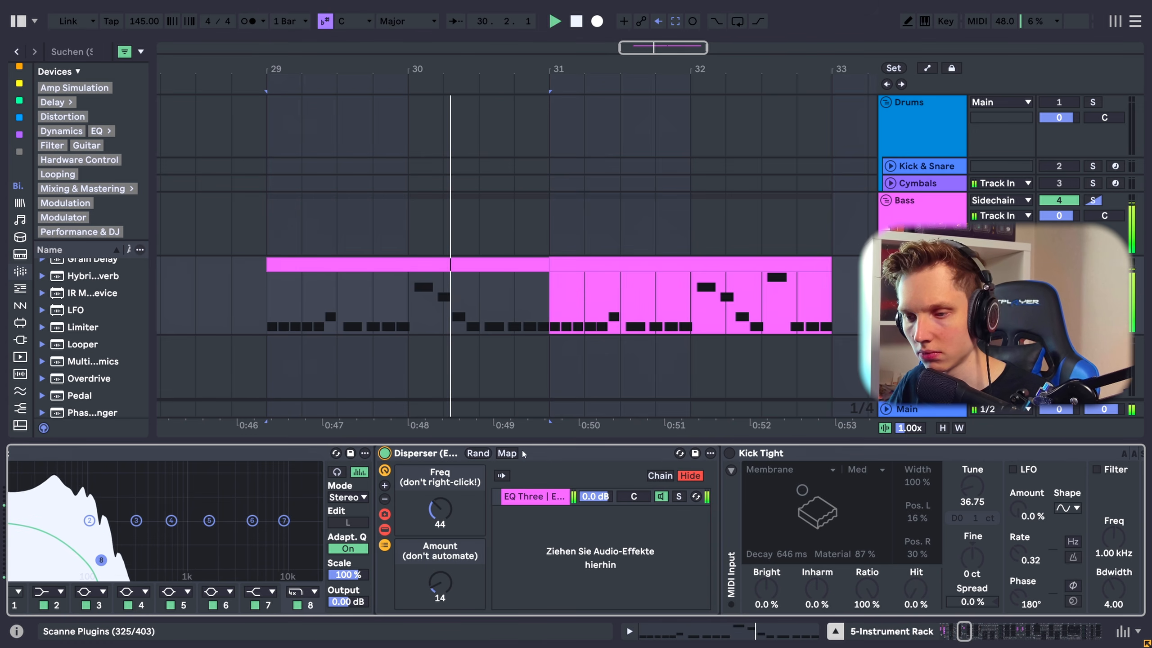
{"action": "key", "text": "space"}
Enable the Kick Tight resonator after the Disperser rack and audition the bass loop with it.
{"action": "mouse_move", "coordinate": [969, 631]}
{"action": "left_mouse_down"}
{"action": "mouse_move", "coordinate": [981, 633]}
{"action": "mouse_move", "coordinate": [969, 632]}
{"action": "left_mouse_up"}
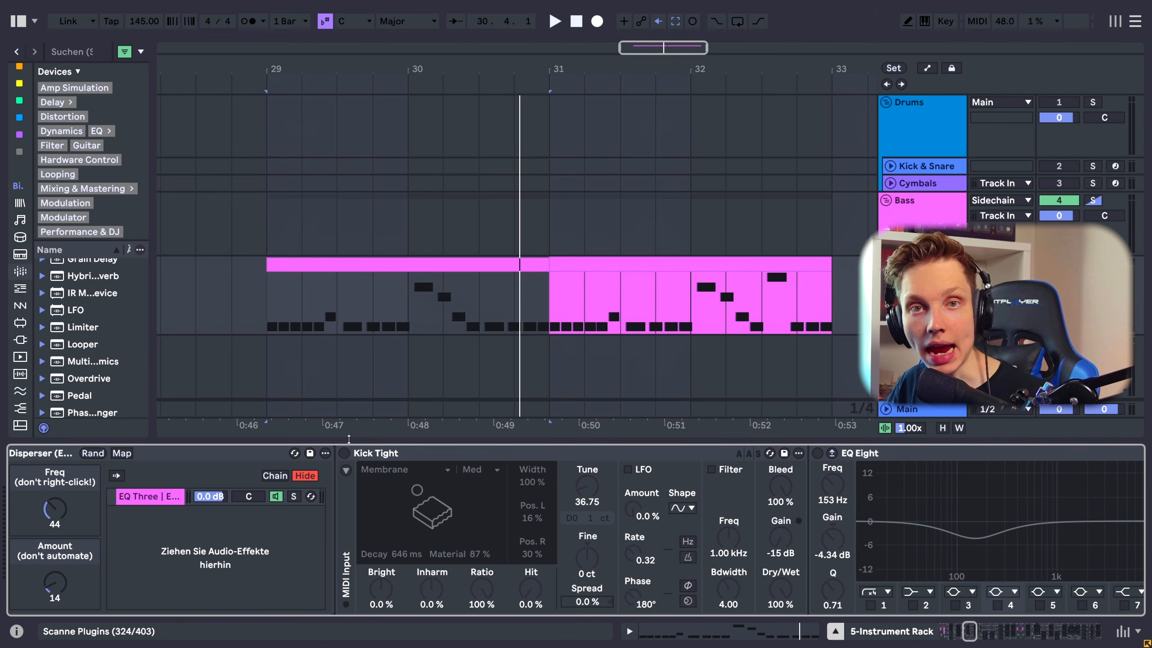
{"action": "left_click", "coordinate": [344, 453]}
{"action": "left_click", "coordinate": [394, 452]}
{"action": "key", "text": "space"}
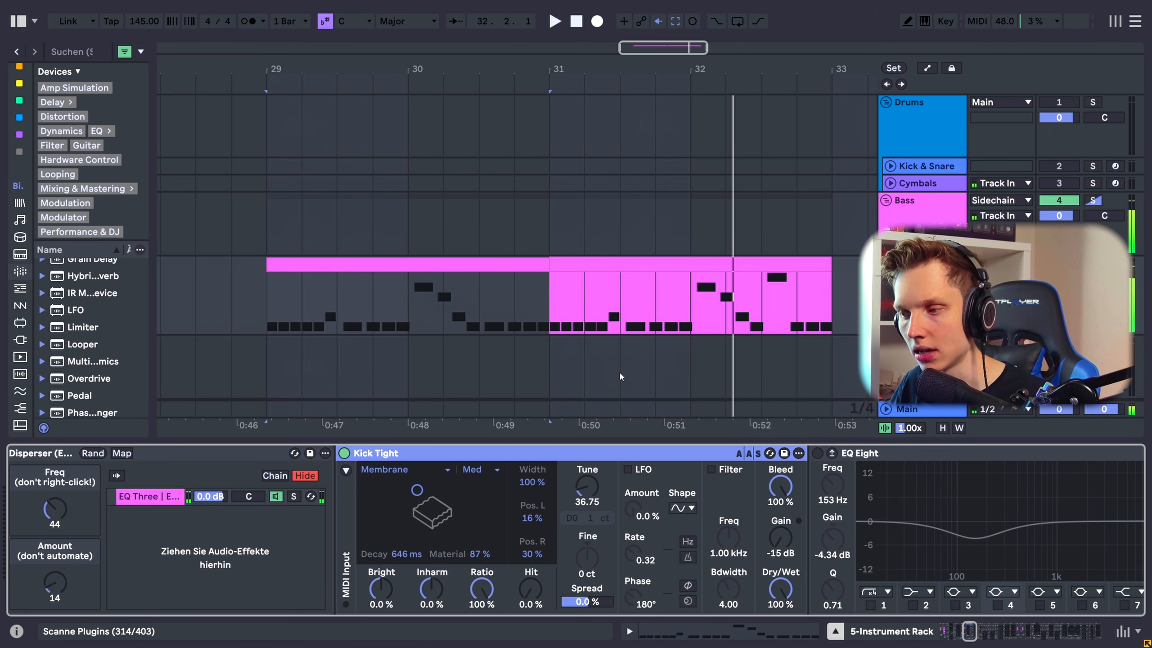
{"action": "key", "text": "space"}
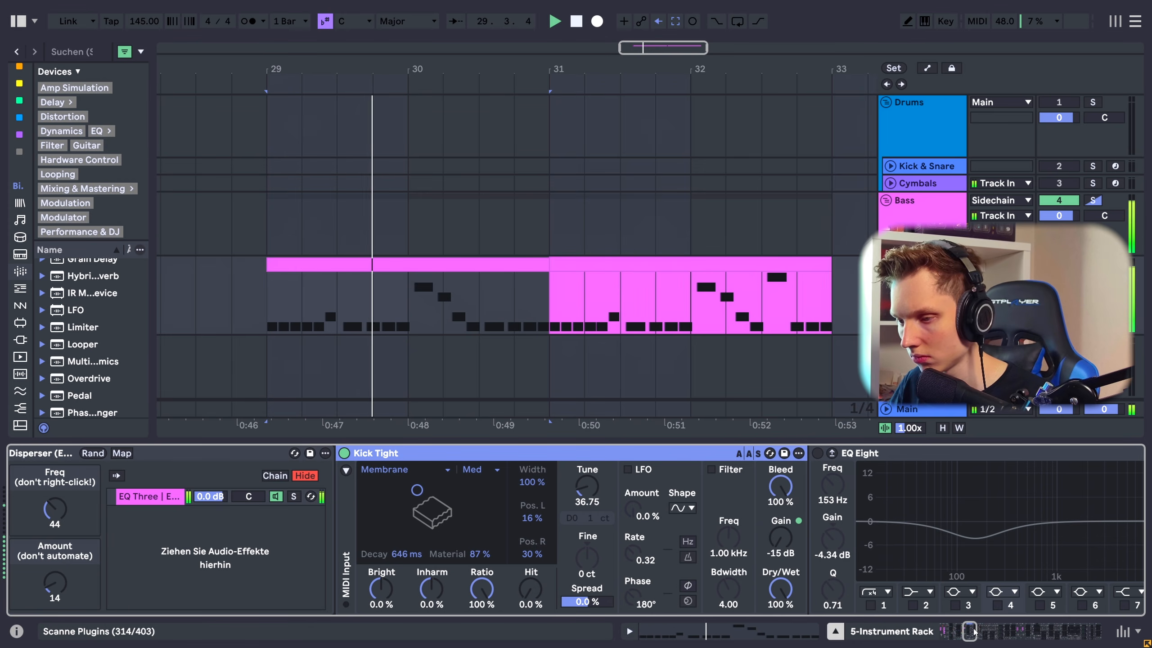
Enable the EQ Eight following Kick Tight and play the bass loop through it.
{"action": "scroll", "coordinate": [996, 600], "scroll_direction": "right", "scroll_amount": 3}
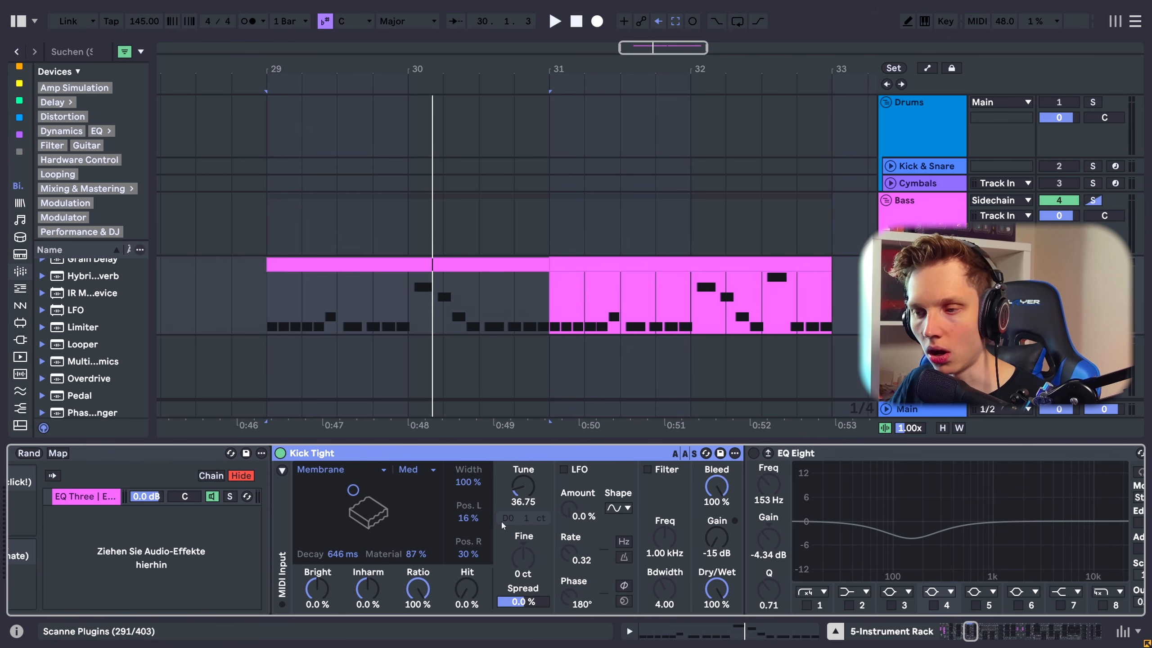
{"action": "scroll", "coordinate": [508, 520], "scroll_direction": "right", "scroll_amount": 8}
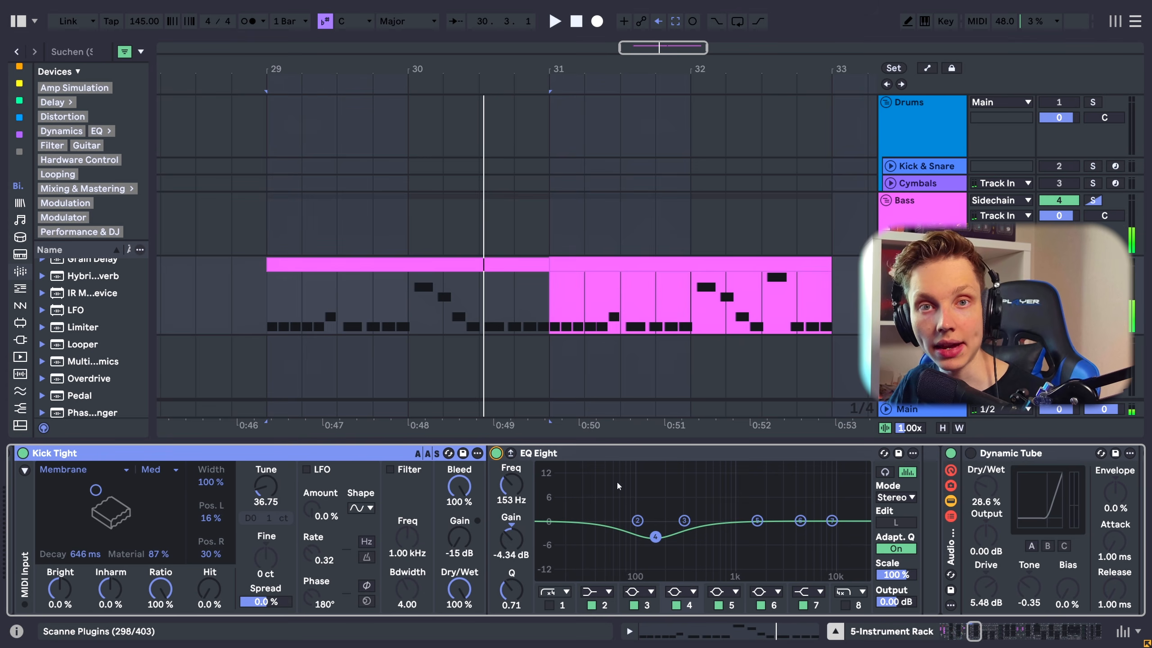
{"action": "key", "text": "space"}
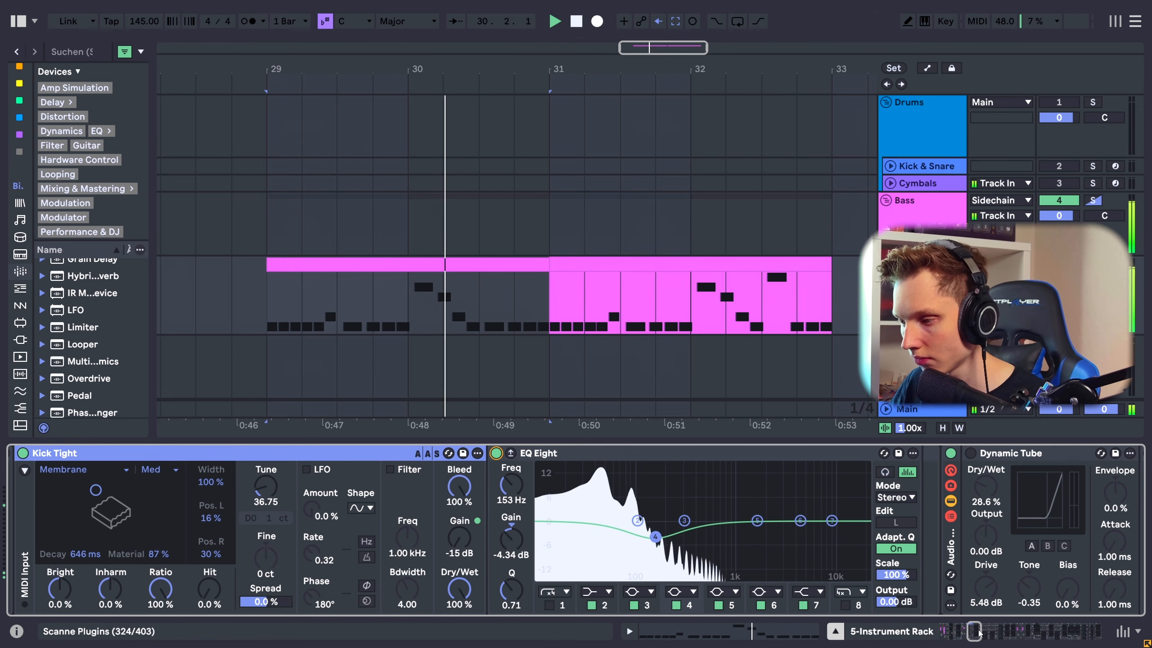
Solo the (Bounce) chain in the inner Instrument Rack and enable its Pitch device and sampler.
{"action": "left_click_drag", "start_coordinate": [980, 634], "coordinate": [946, 631]}
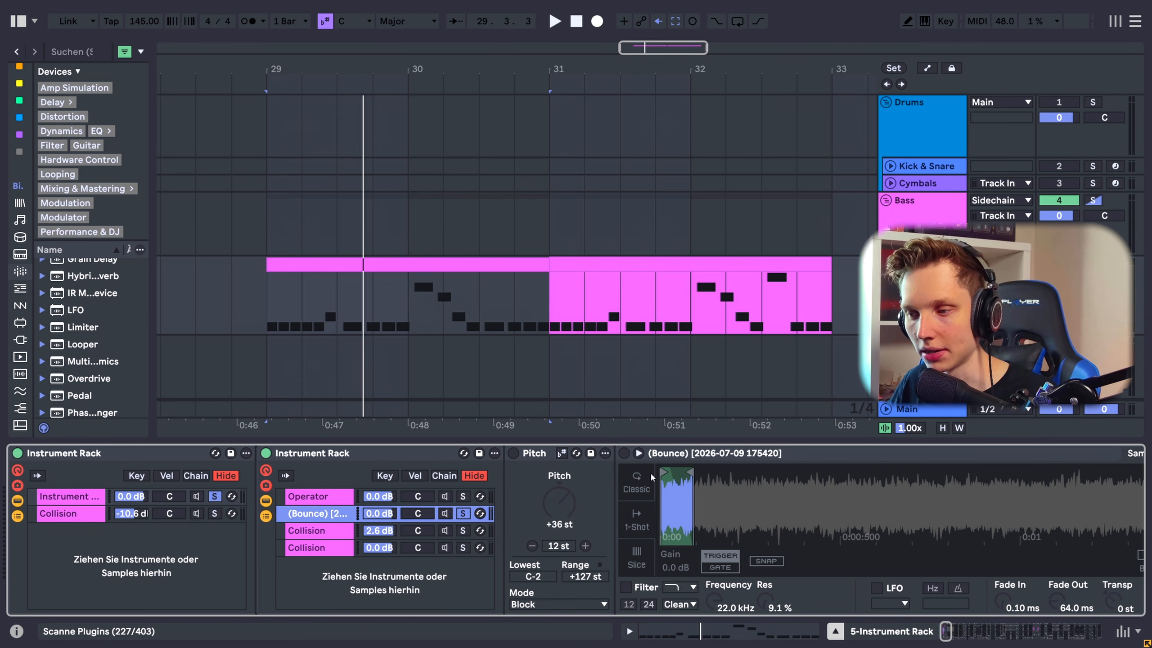
{"action": "left_click", "coordinate": [635, 454]}
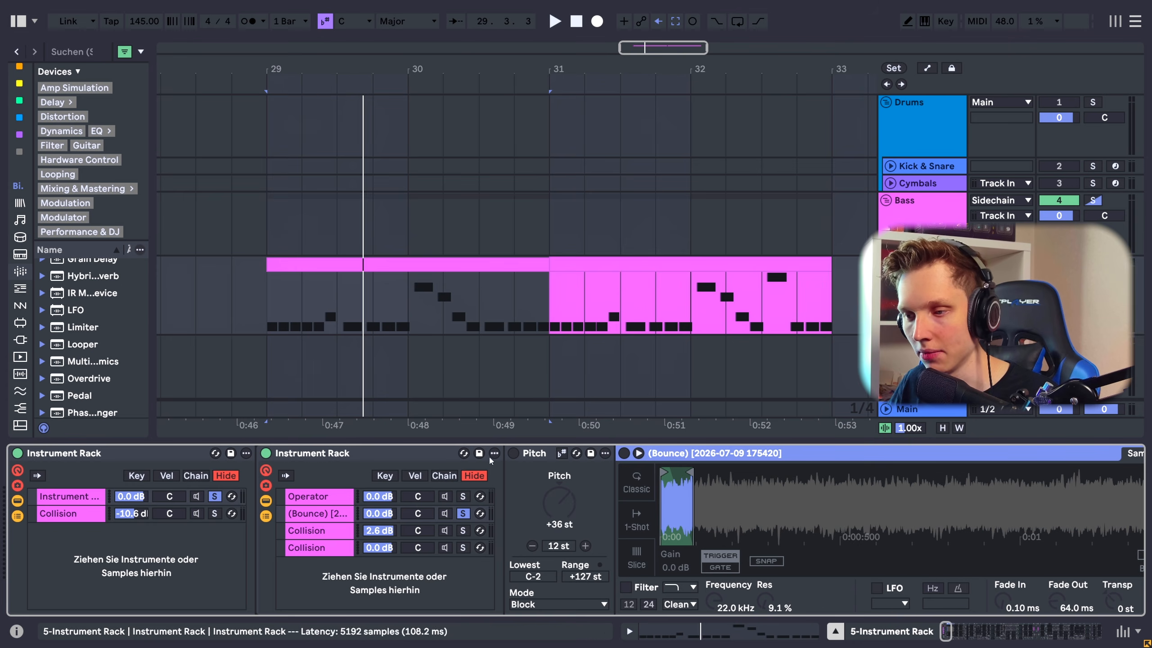
{"action": "left_click", "coordinate": [540, 455]}
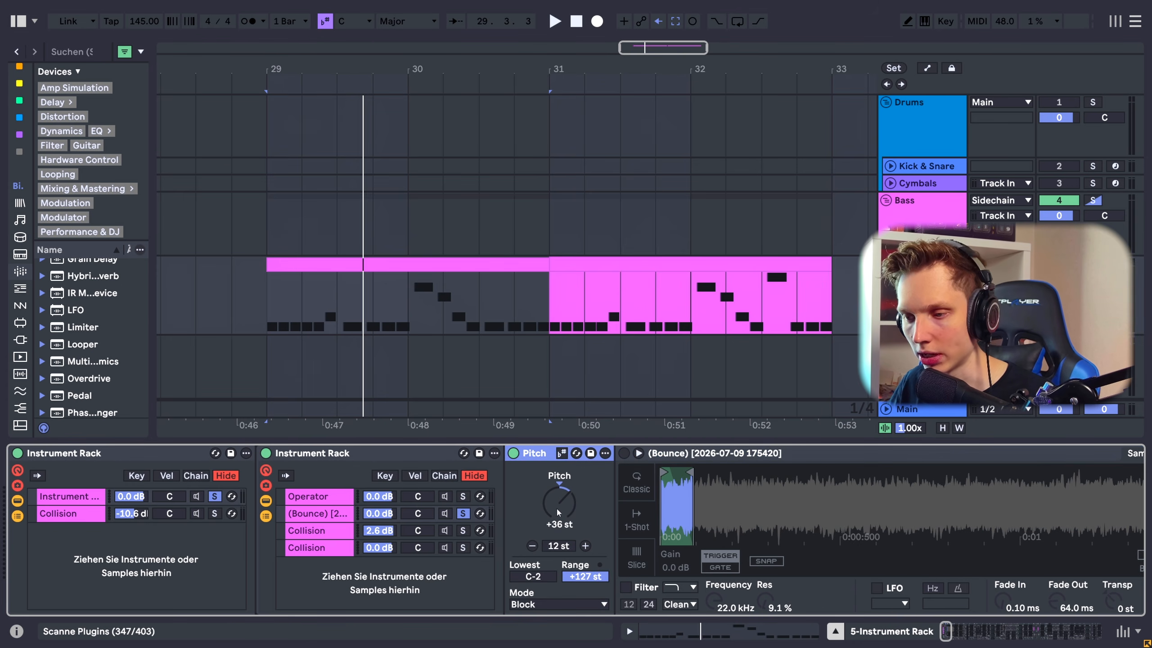
{"action": "key", "text": "space"}
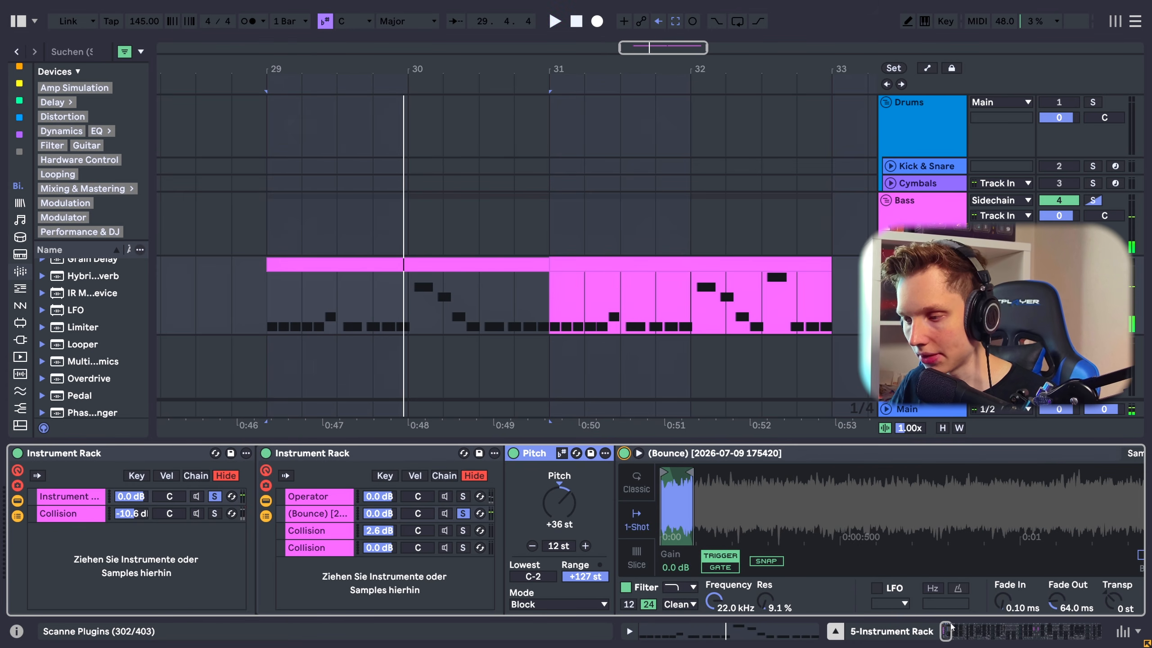
Audition the (Bounce) noise sample in the loop while examining its sampler settings.
{"action": "scroll", "coordinate": [624, 454], "scroll_direction": "right", "scroll_amount": 5}
{"action": "key", "text": "space"}
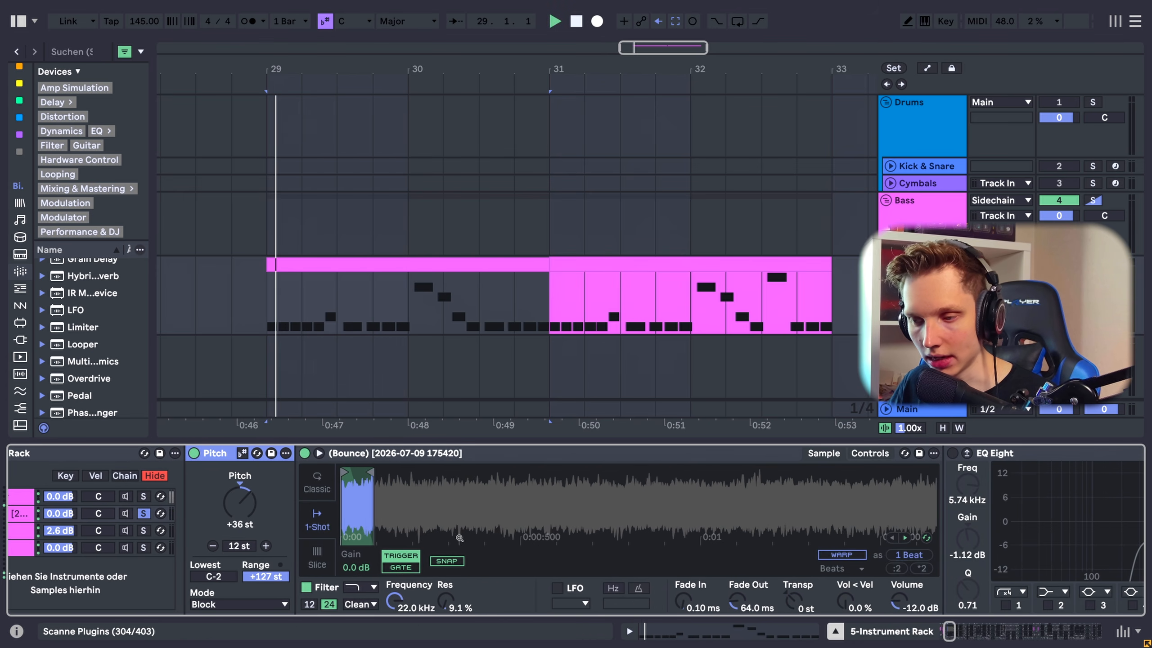
{"action": "key", "text": "space"}
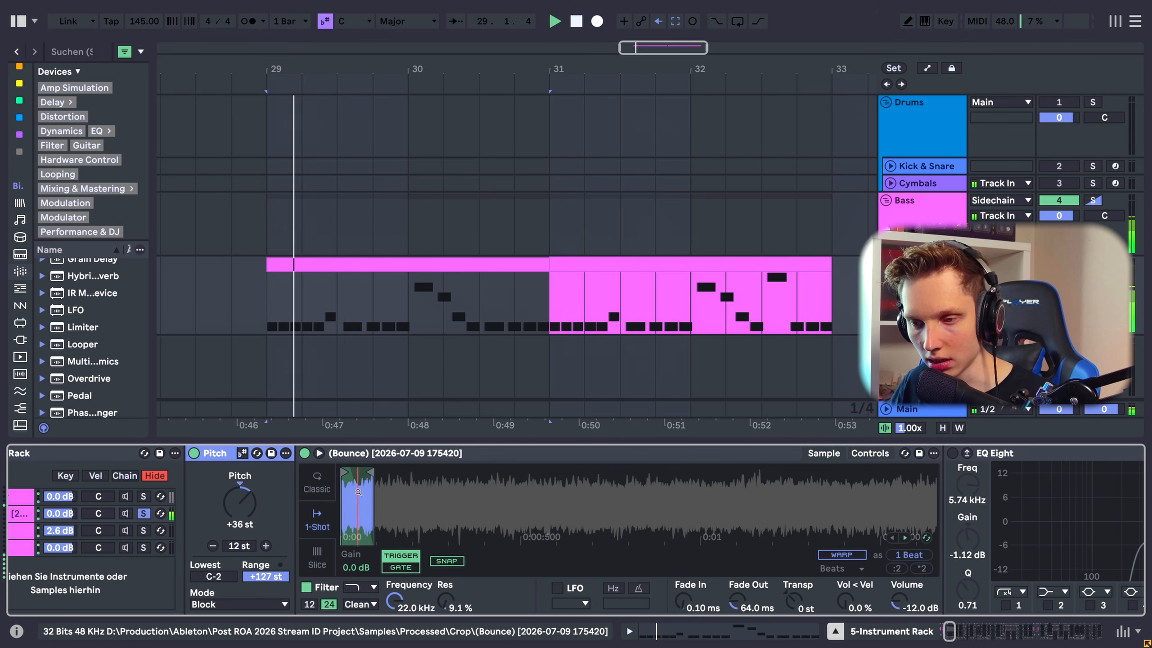
{"action": "key", "text": "space"}
{"action": "key", "text": "space"}
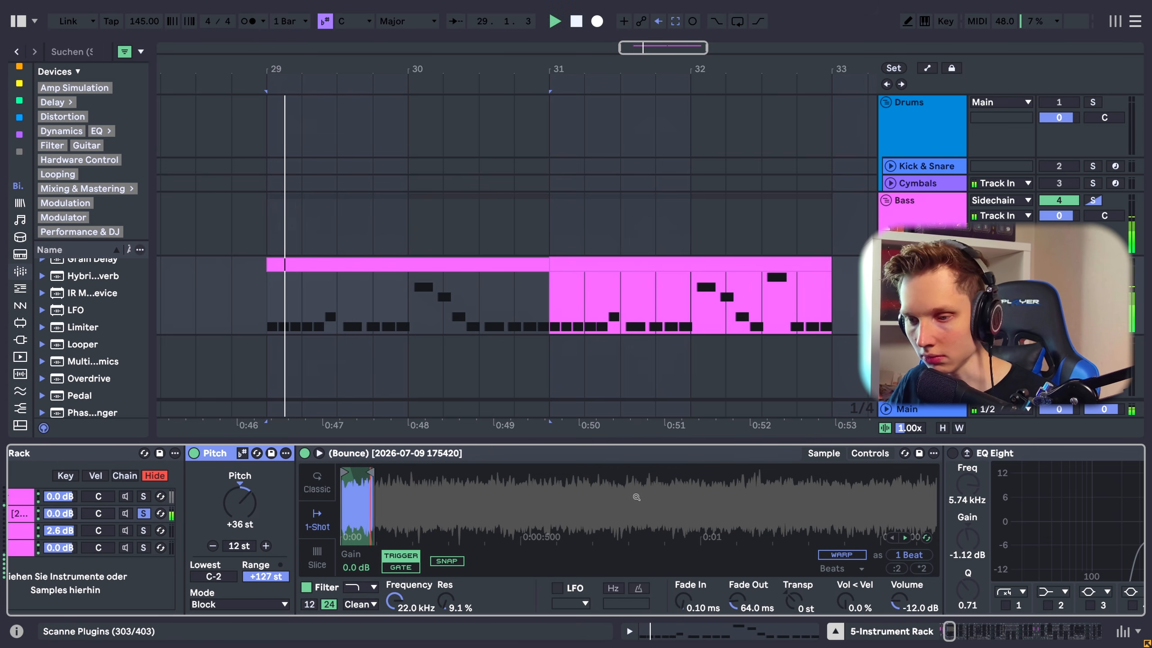
Enable the two EQ Eight devices after the (Bounce) sampler, playing the loop to hear each one.
{"action": "scroll", "coordinate": [680, 522], "scroll_direction": "right", "scroll_amount": 5}
{"action": "key", "text": "space"}
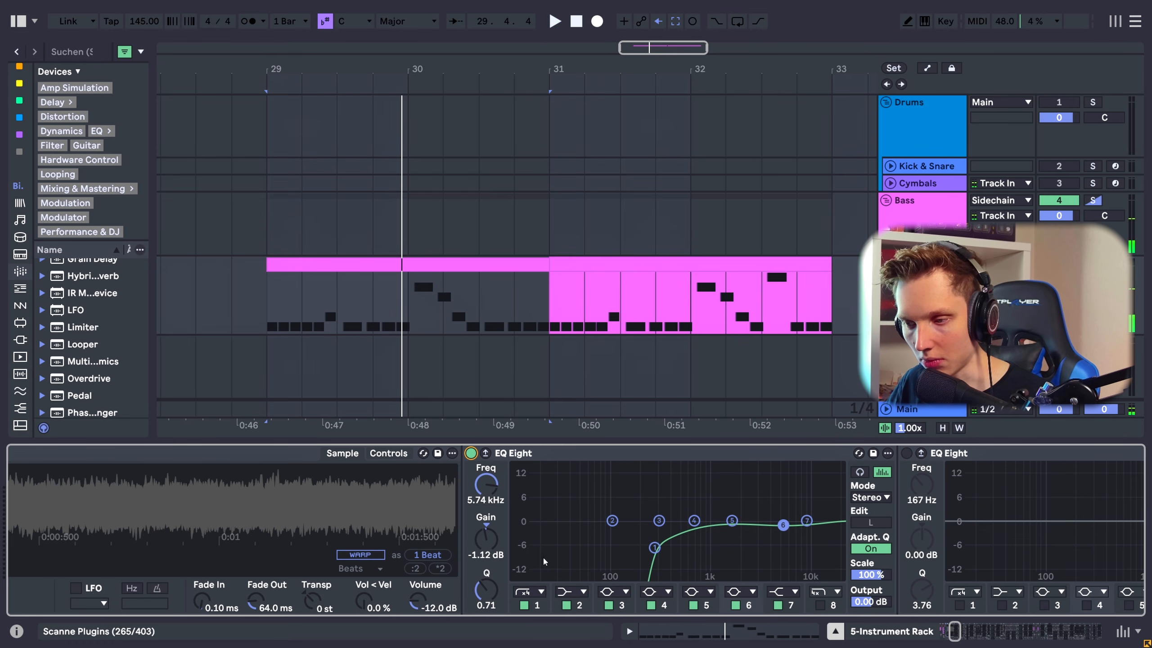
{"action": "left_click_drag", "start_coordinate": [954, 632], "coordinate": [960, 632]}
{"action": "key", "text": "space"}
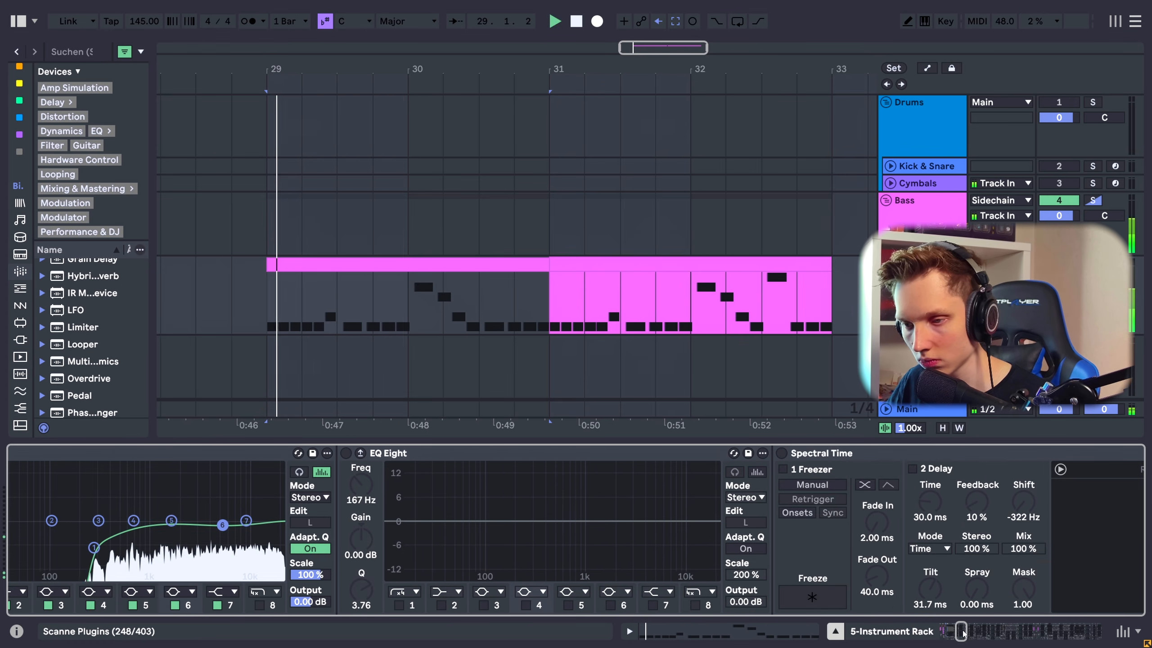
{"action": "key", "text": "space"}
{"action": "key", "text": "space"}
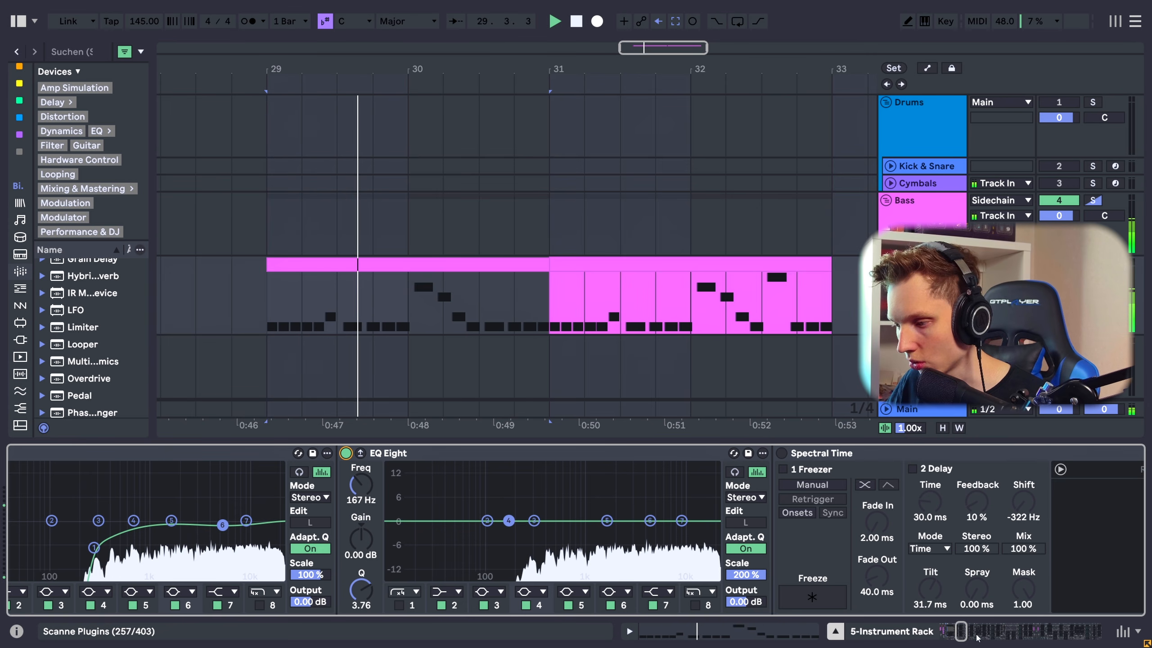
Enable the Spectral Time device after the EQs and play the loop with its delay effect.
{"action": "scroll", "coordinate": [767, 497], "scroll_direction": "right", "scroll_amount": 10}
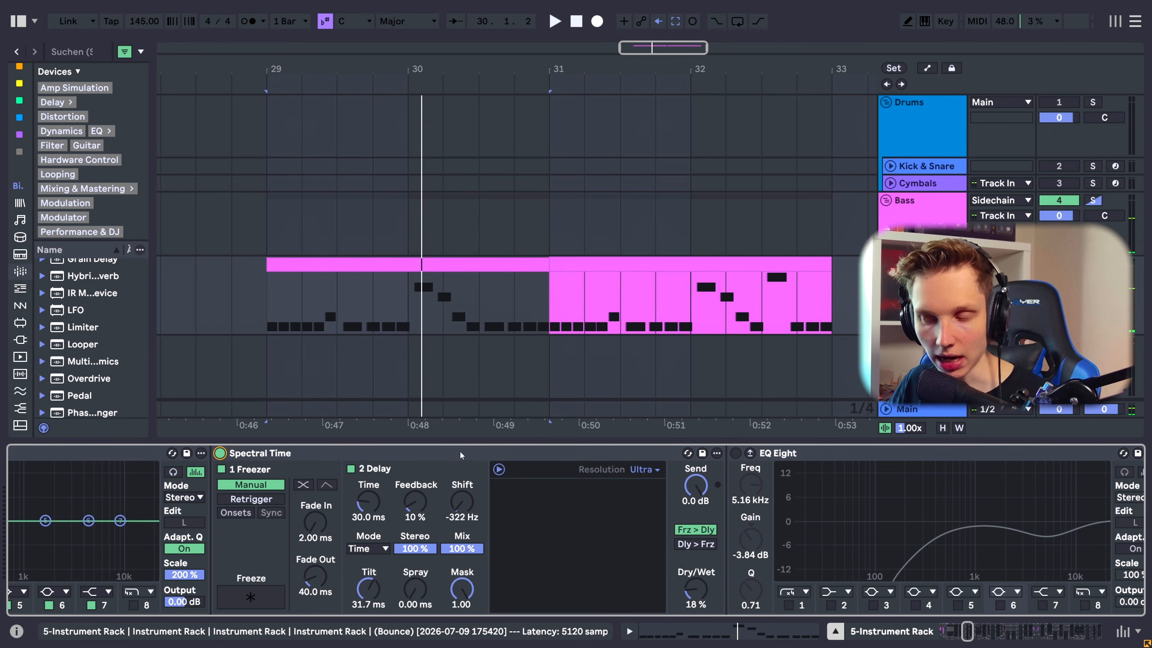
{"action": "key", "text": "space"}
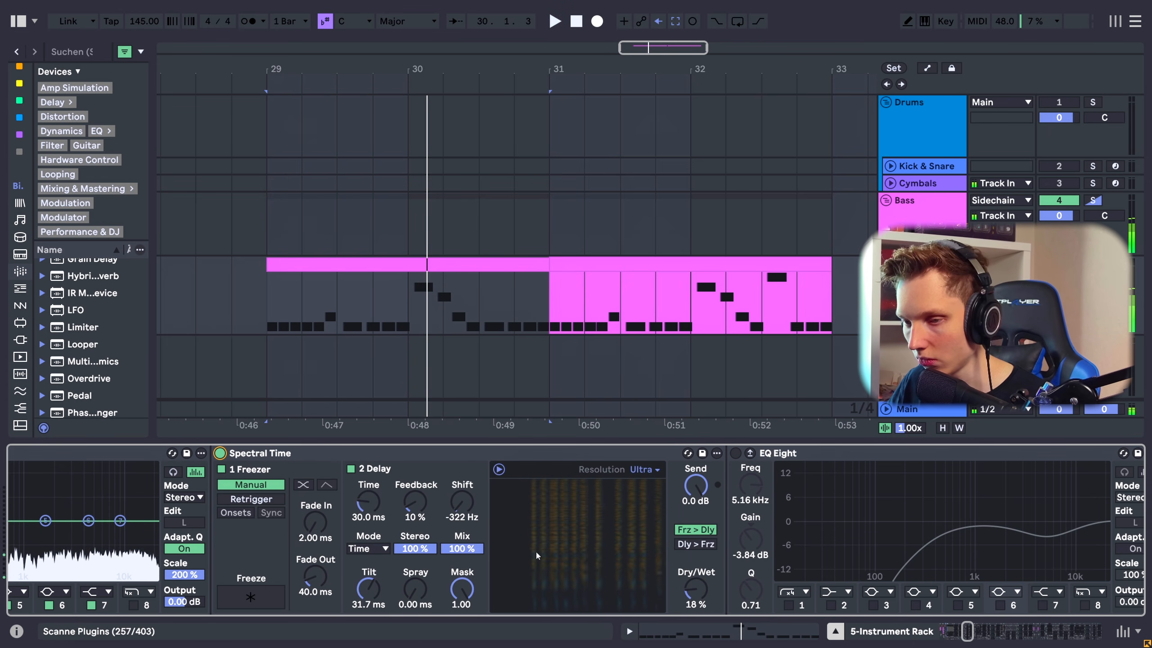
Enable the EQ Eight directly after Spectral Time and play the loop to hear its effect.
{"action": "key", "text": "space"}
{"action": "scroll", "coordinate": [974, 640], "scroll_direction": "right", "scroll_amount": 3}
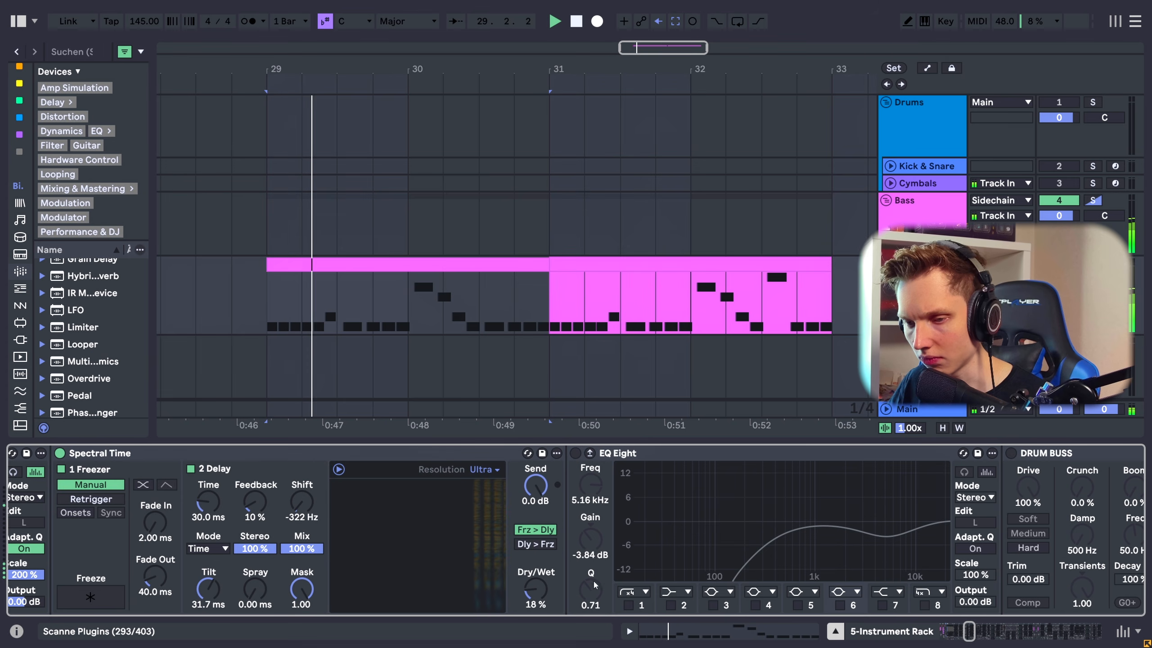
{"action": "key", "text": "space"}
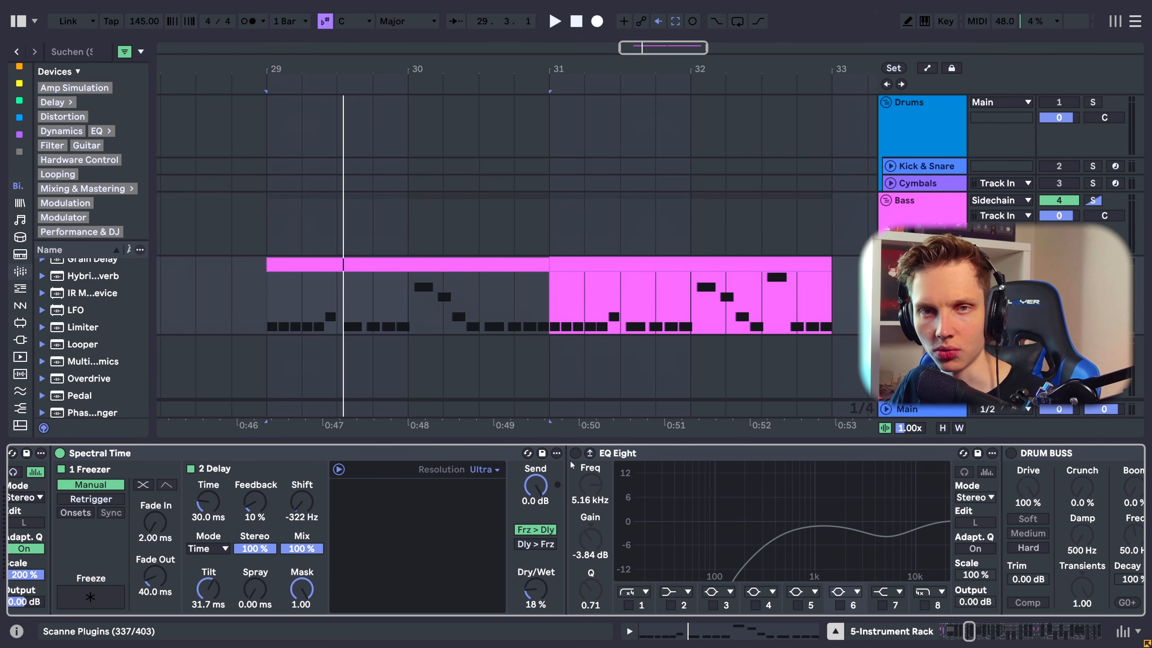
{"action": "left_click", "coordinate": [574, 453]}
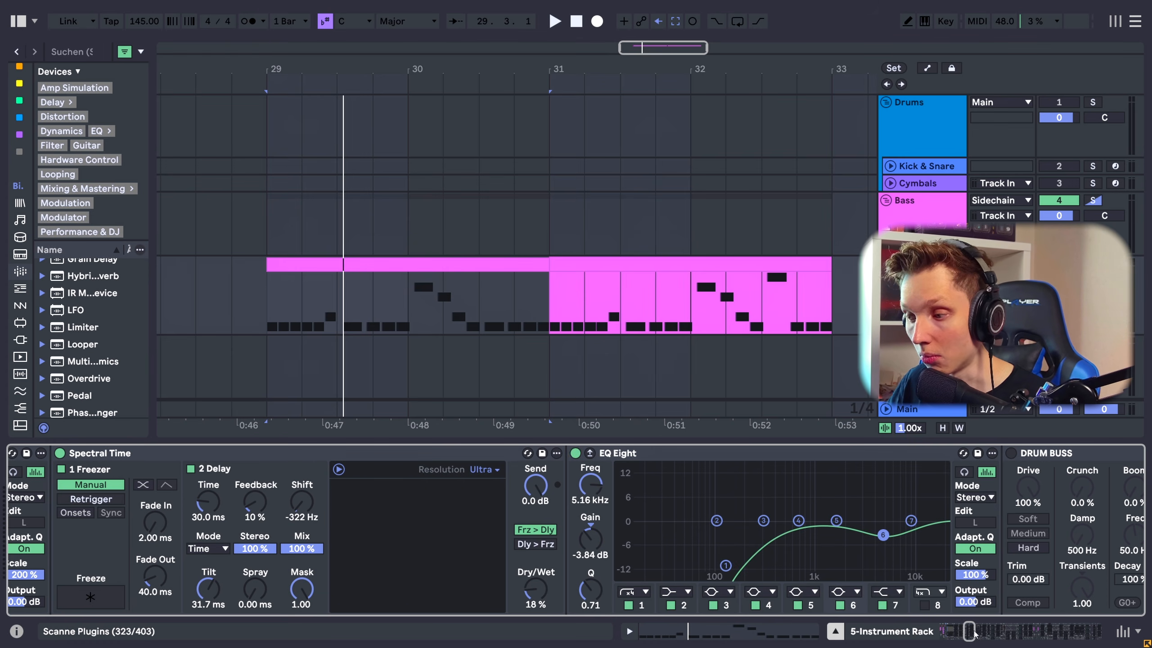
{"action": "scroll", "coordinate": [971, 633], "scroll_direction": "right", "scroll_amount": 5}
{"action": "scroll", "coordinate": [914, 613], "scroll_direction": "right", "scroll_amount": 4}
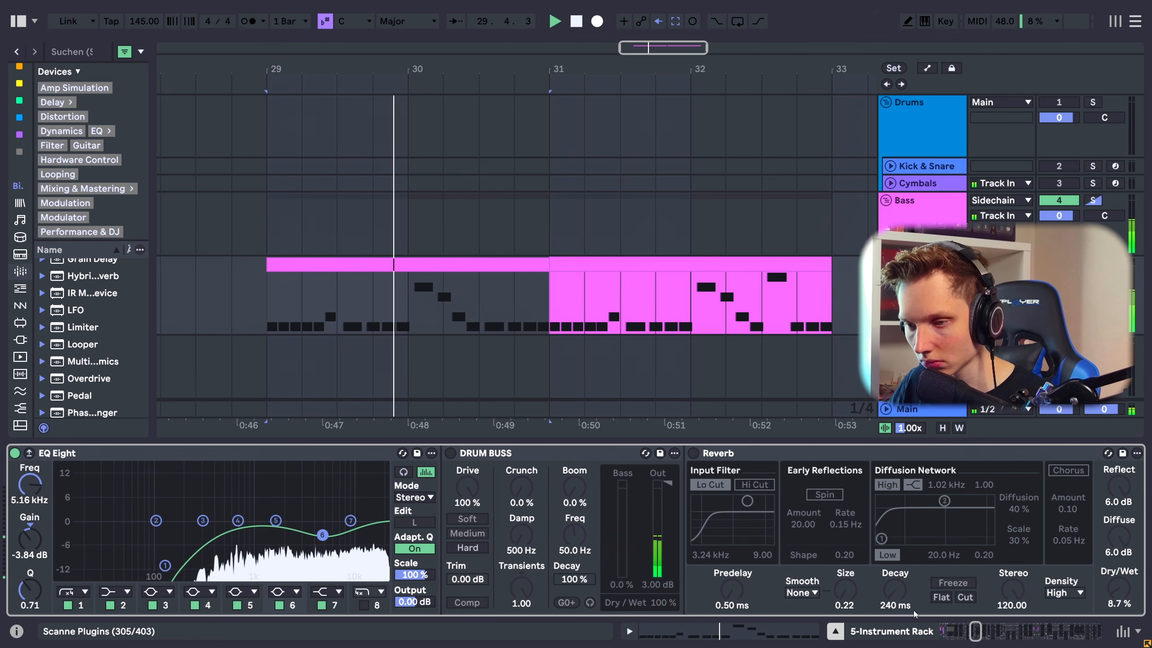
Enable the Drum Buss and Reverb devices on the (Bounce) chain, playing the loop to hear each one.
{"action": "left_click", "coordinate": [451, 453]}
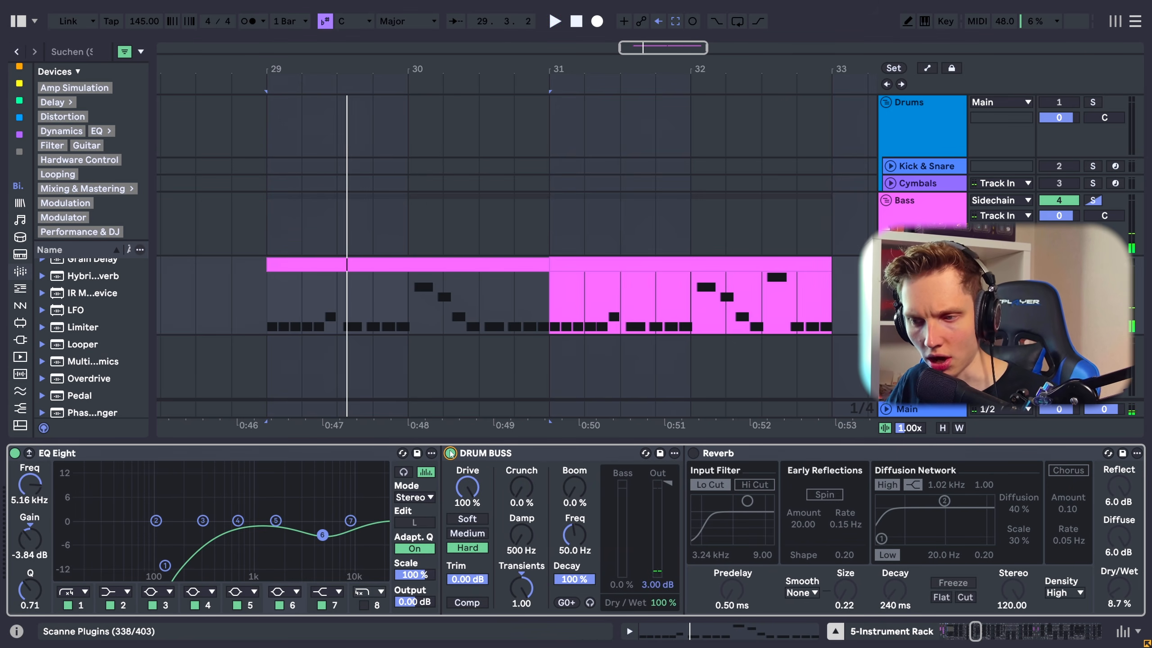
{"action": "left_click", "coordinate": [486, 453]}
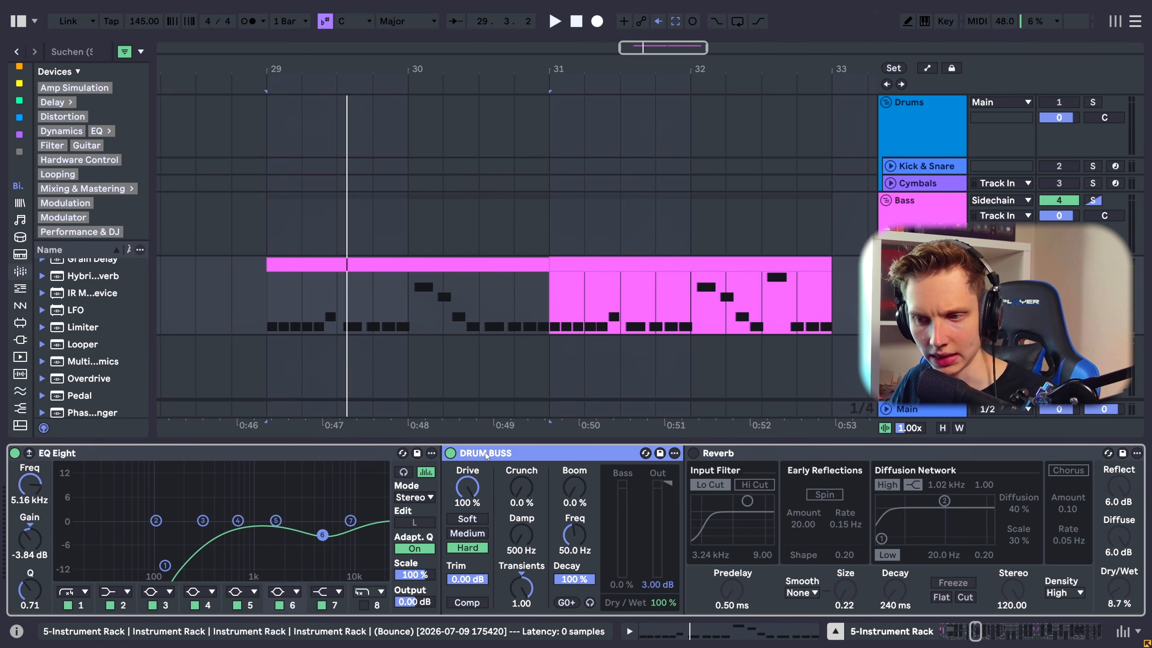
{"action": "key", "text": "space"}
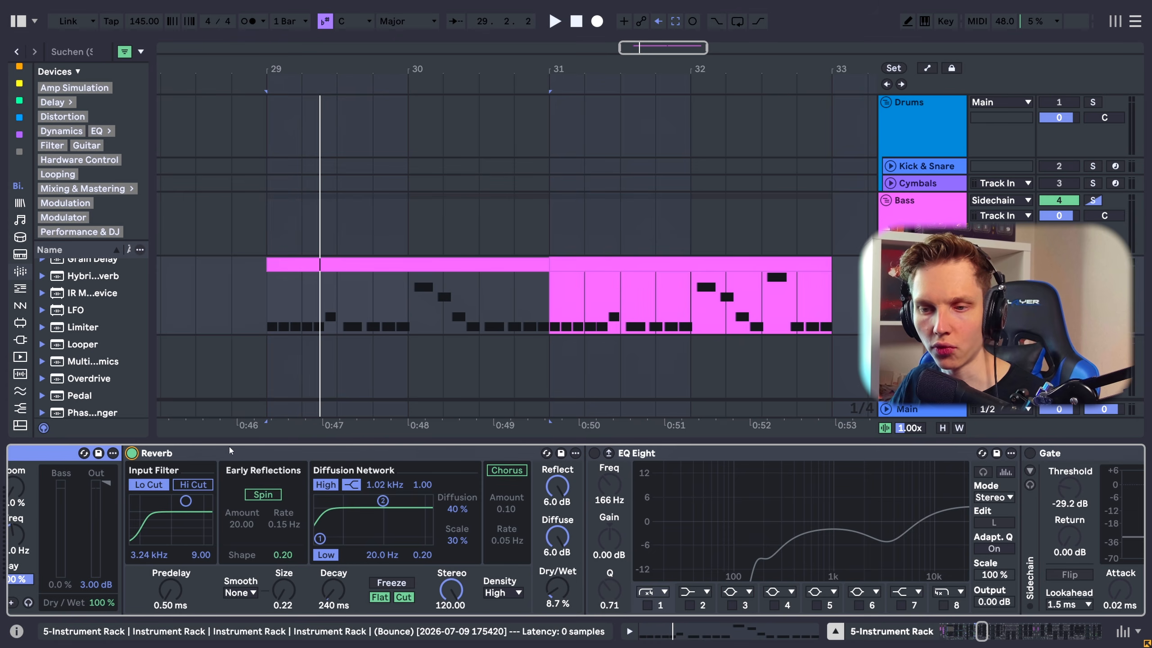
{"action": "left_click", "coordinate": [218, 452]}
{"action": "key", "text": "space"}
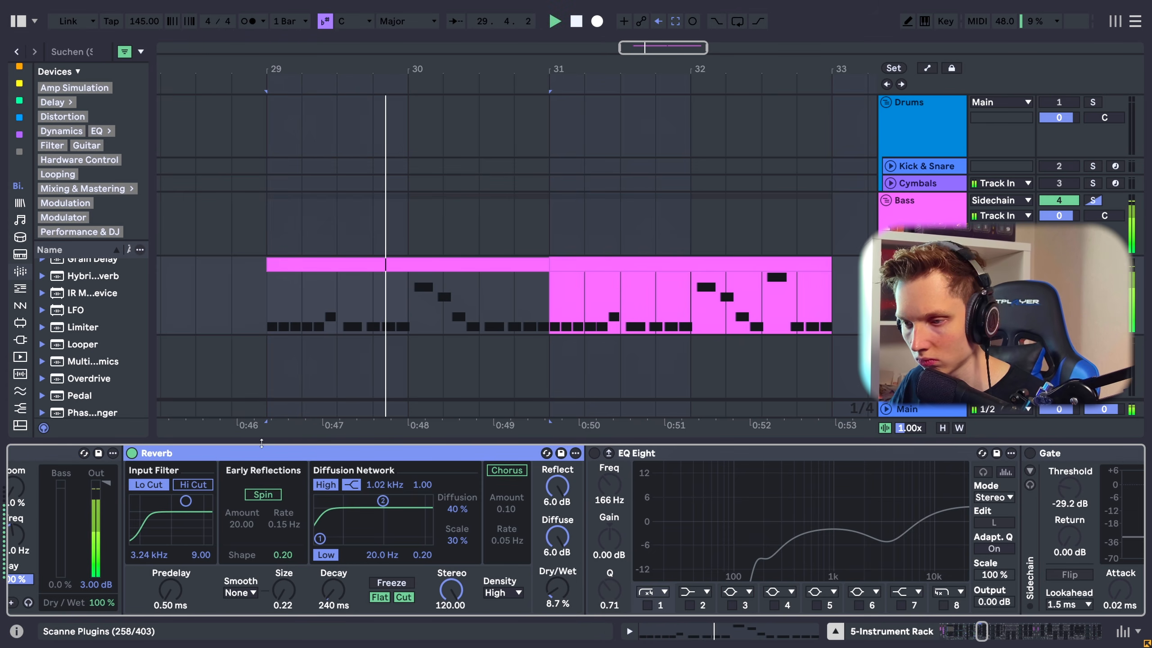
Enable the EQ Eight and Gate after the Reverb while auditioning the loop.
{"action": "left_click", "coordinate": [592, 452]}
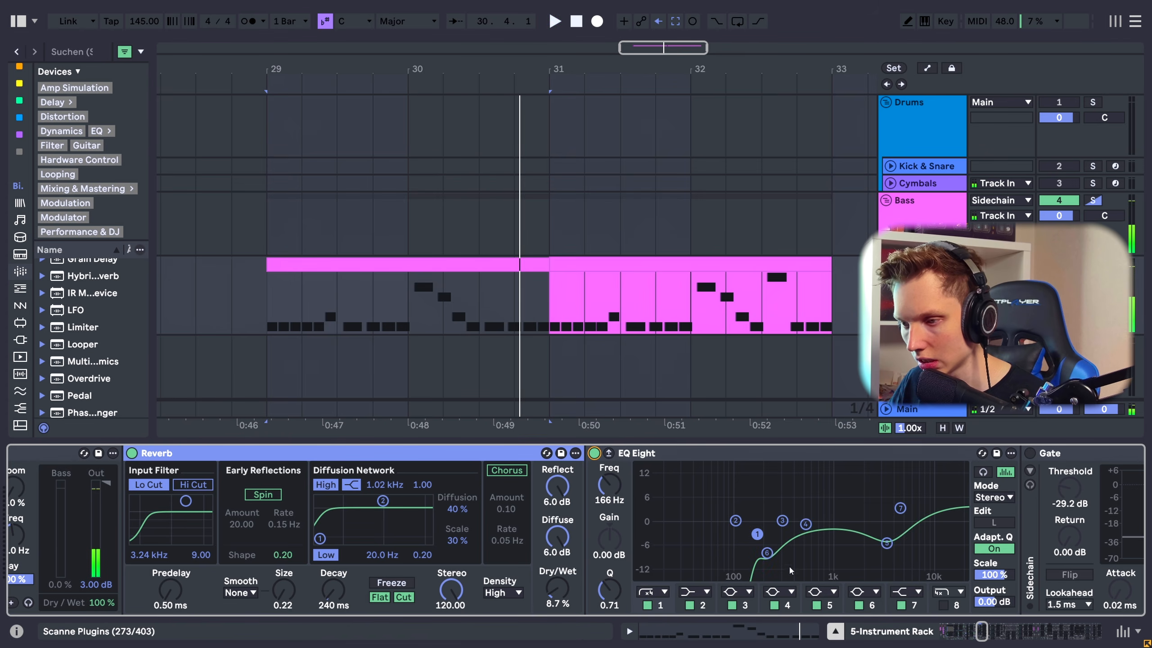
{"action": "left_click_drag", "start_coordinate": [981, 631], "coordinate": [988, 631]}
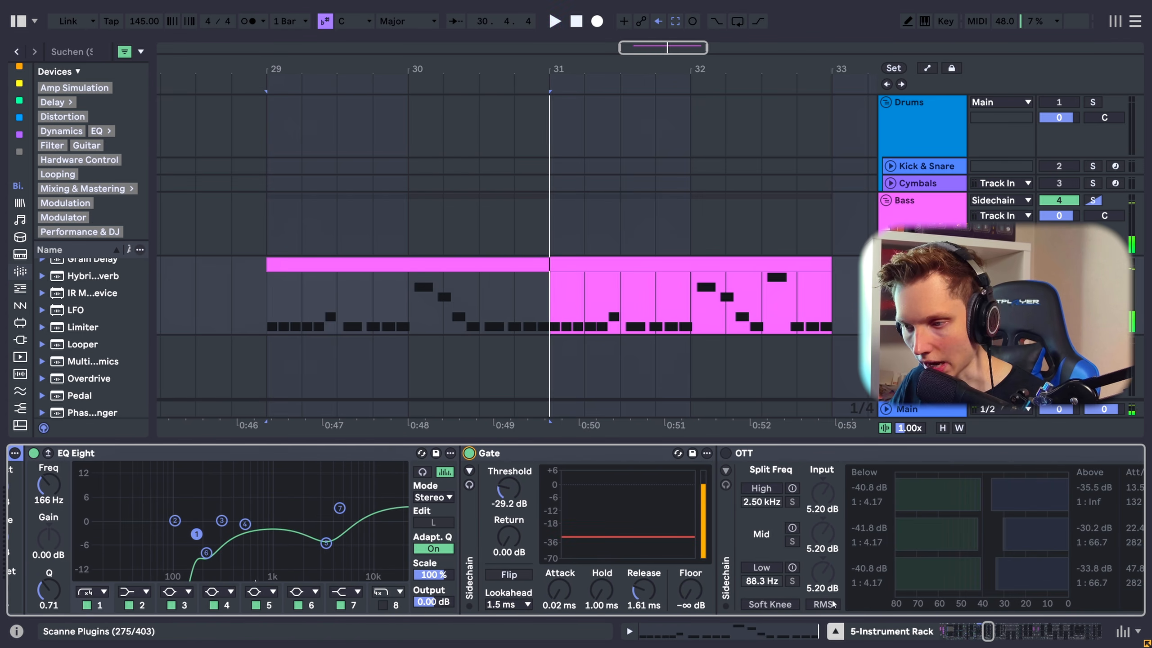
{"action": "left_click", "coordinate": [469, 452]}
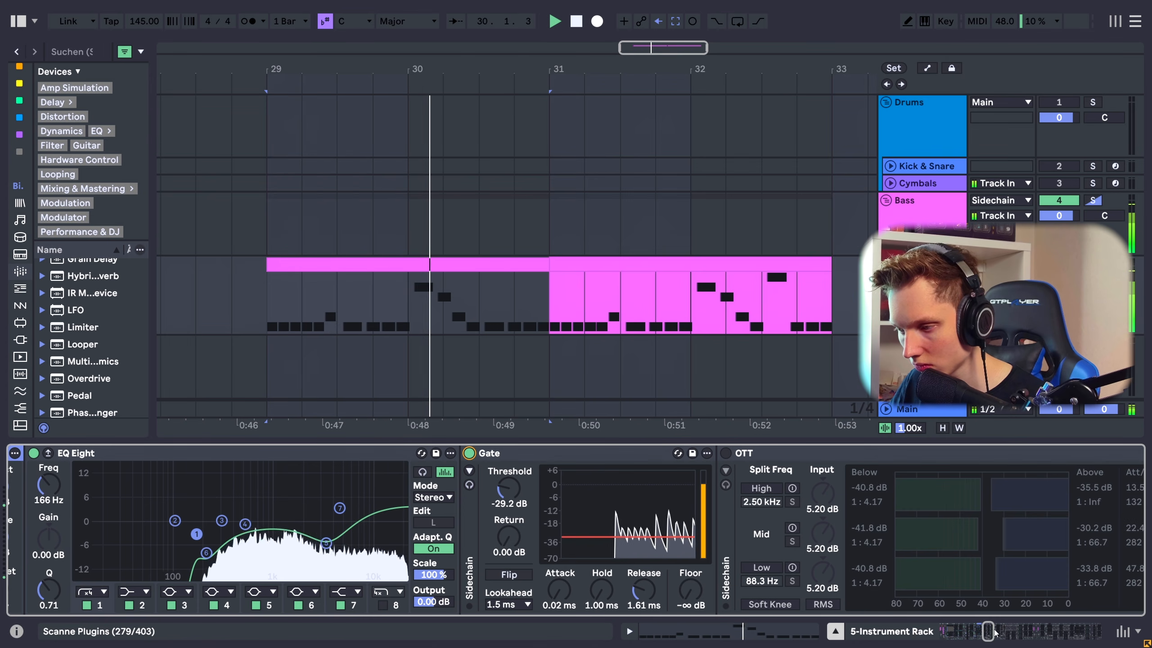
Enable OTT after the Gate and the EQ Eight following it, playing the loop with each.
{"action": "left_click_drag", "start_coordinate": [988, 631], "coordinate": [990, 631]}
{"action": "key", "text": "space"}
{"action": "left_click", "coordinate": [565, 453]}
{"action": "key", "text": "space"}
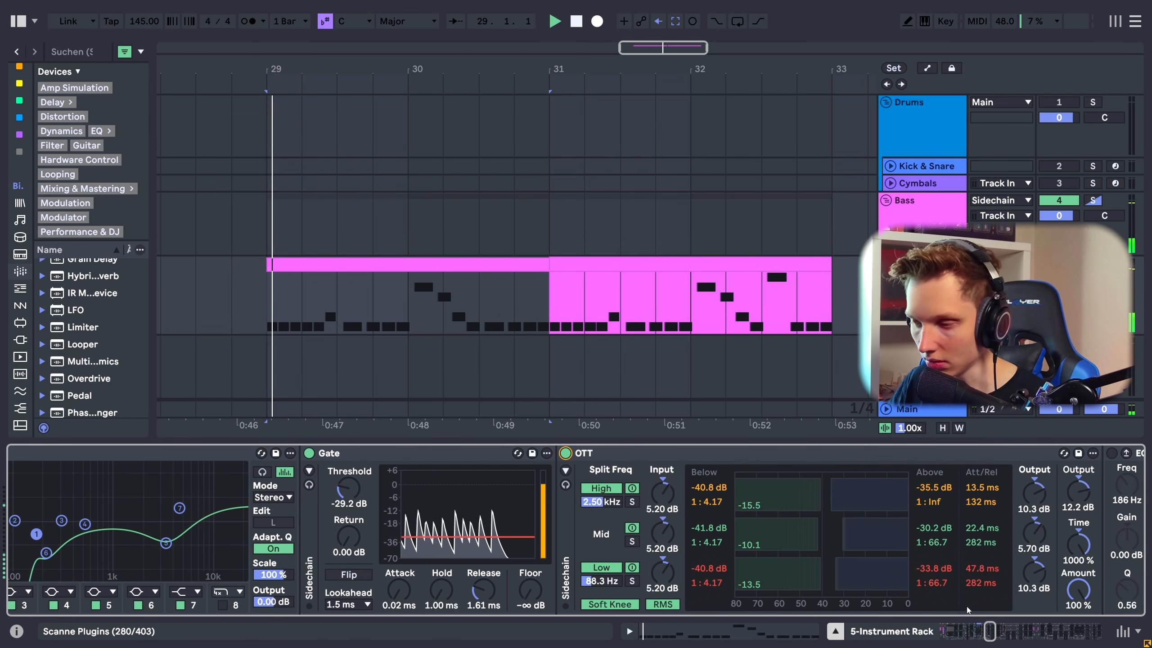
{"action": "key", "text": "space"}
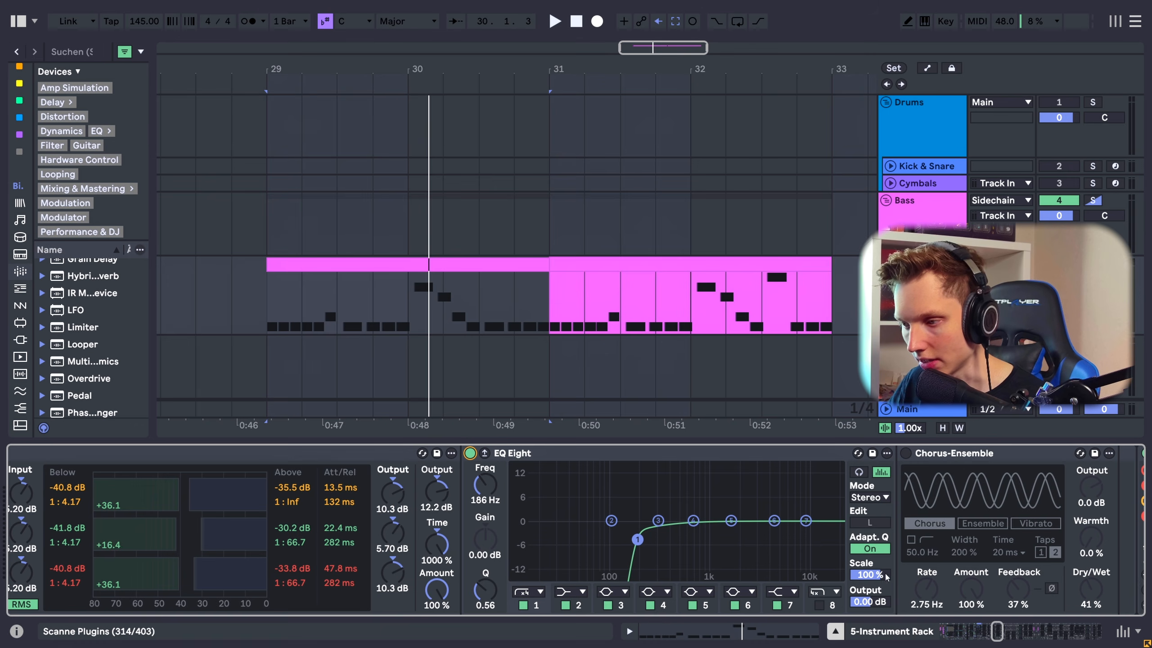
{"action": "key", "text": "space"}
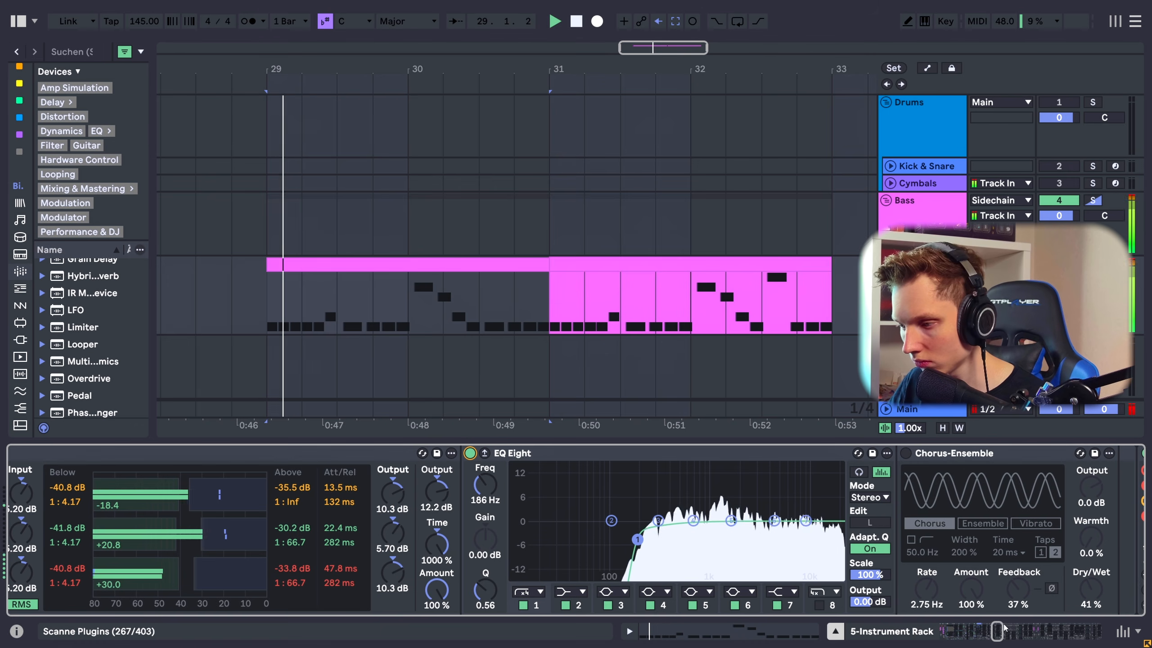
Enable the Chorus-Ensemble at the end of the (Bounce) chain and play the loop with it.
{"action": "left_click_drag", "start_coordinate": [998, 631], "coordinate": [1001, 633]}
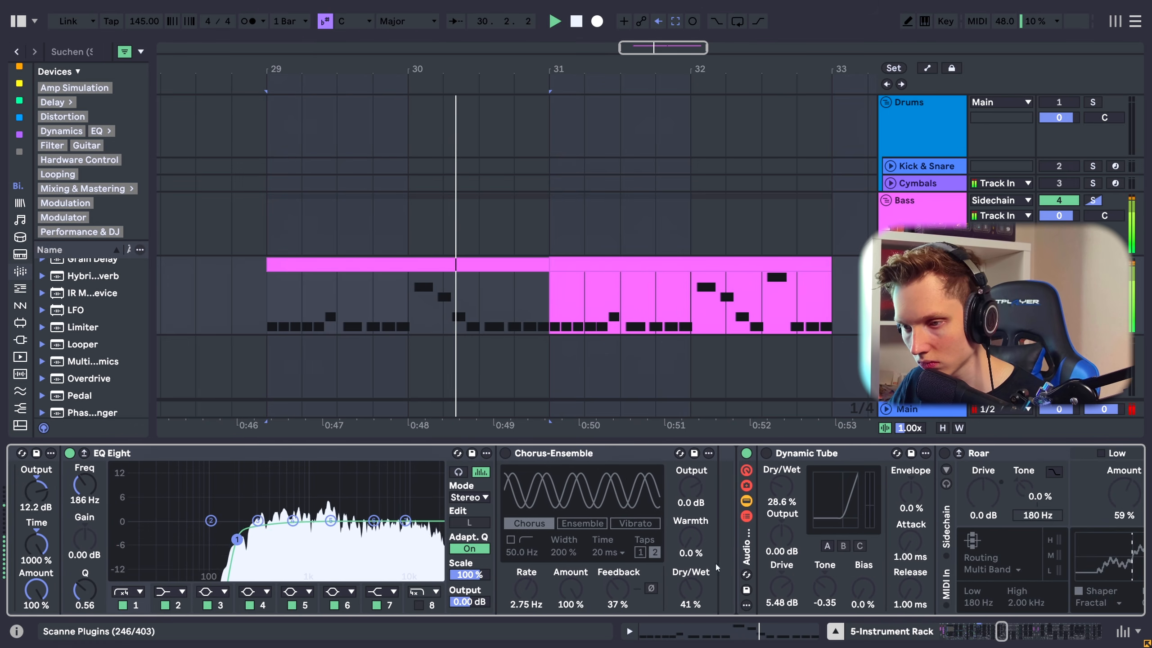
{"action": "key", "text": "space"}
{"action": "left_click", "coordinate": [505, 454]}
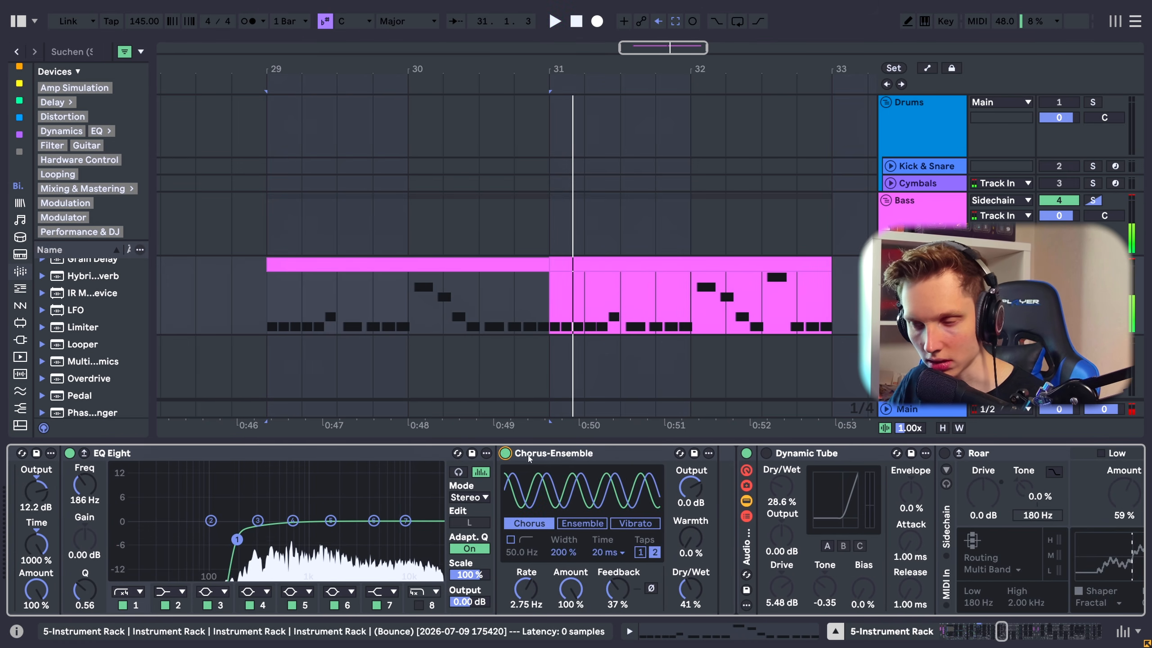
{"action": "key", "text": "space"}
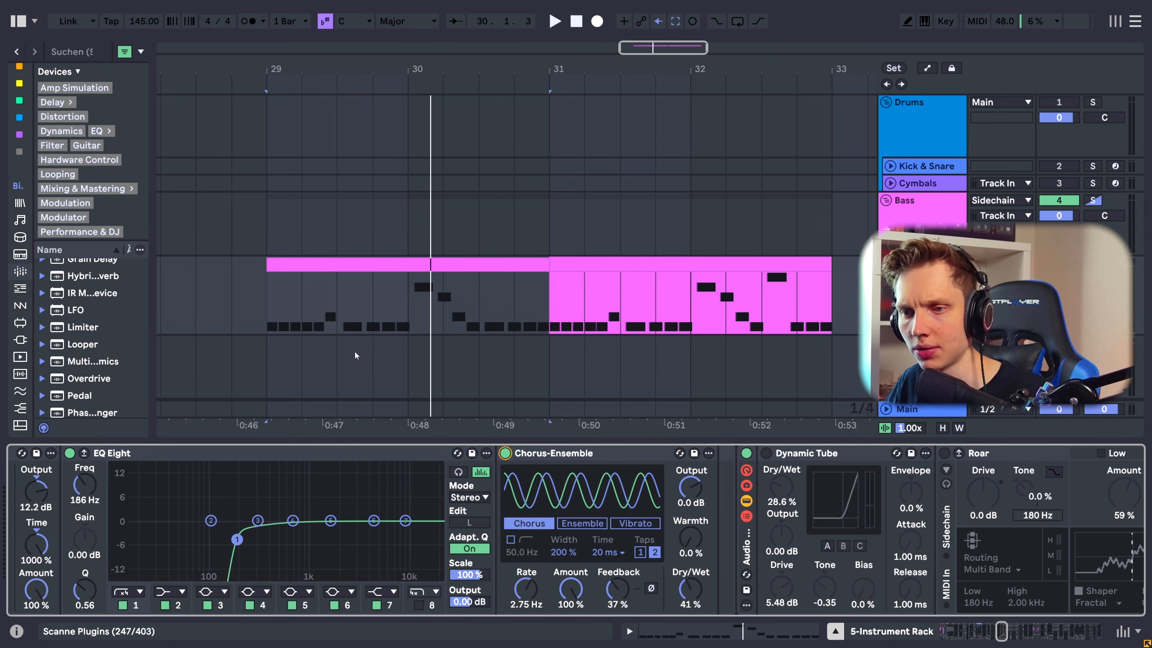
Replay the processed (Bounce) layer and examine the first bass notes at bar 29 up close.
{"action": "key", "text": "space"}
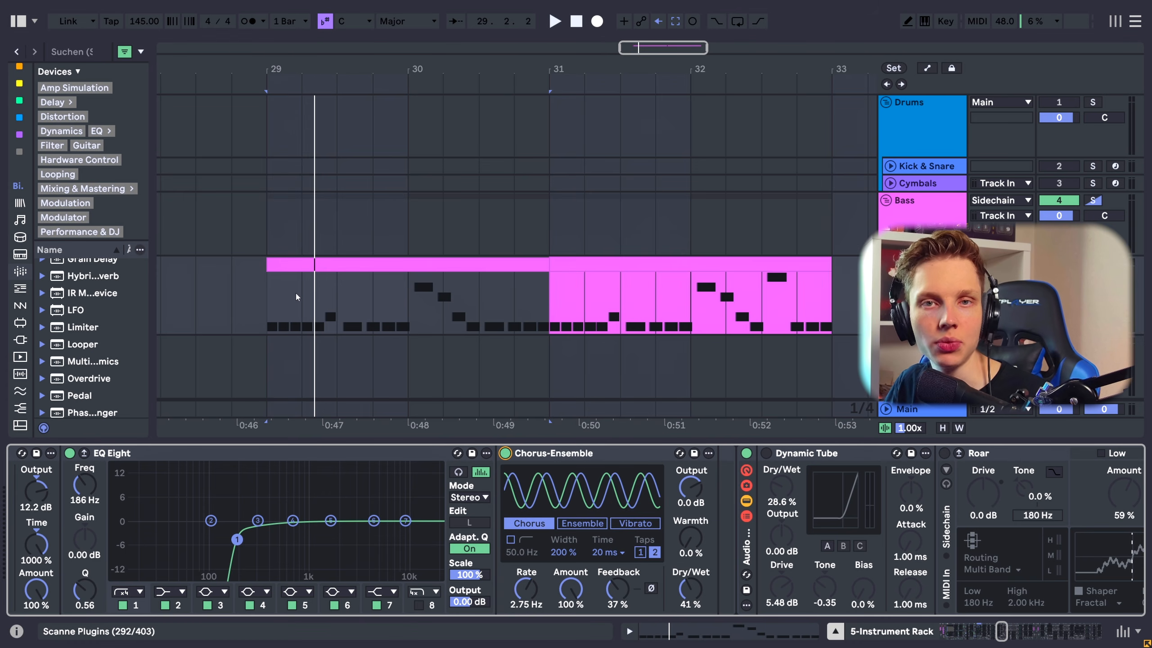
{"action": "scroll", "coordinate": [272, 313], "scroll_direction": "up", "scroll_amount": 5}
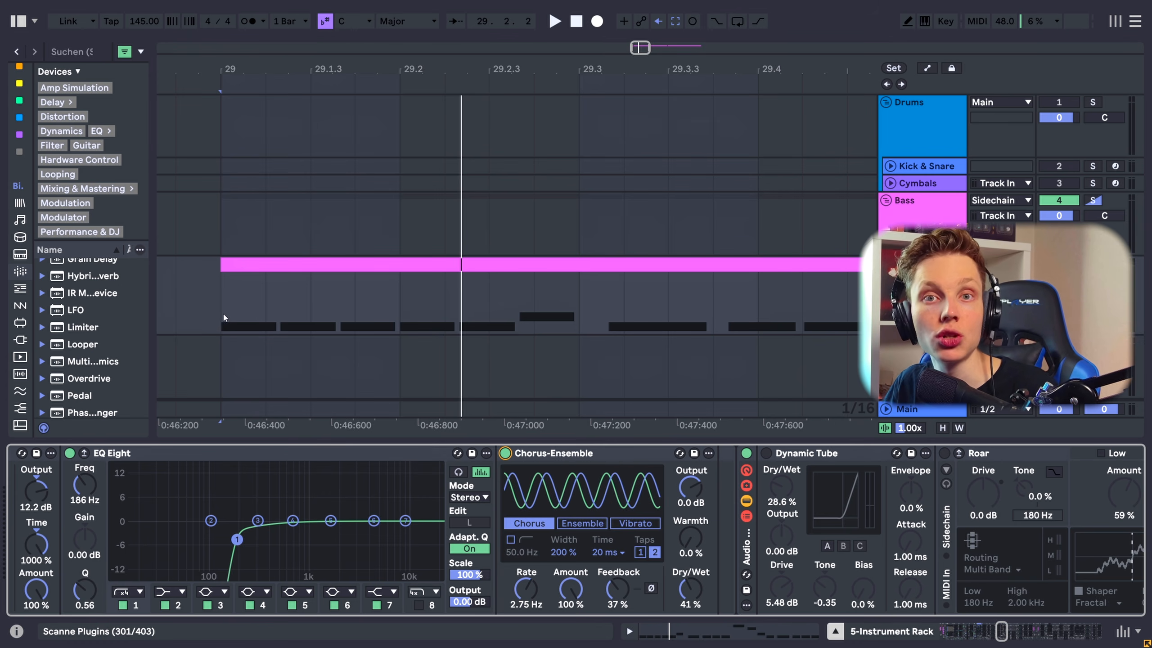
{"action": "scroll", "coordinate": [382, 295], "scroll_direction": "down", "scroll_amount": 5}
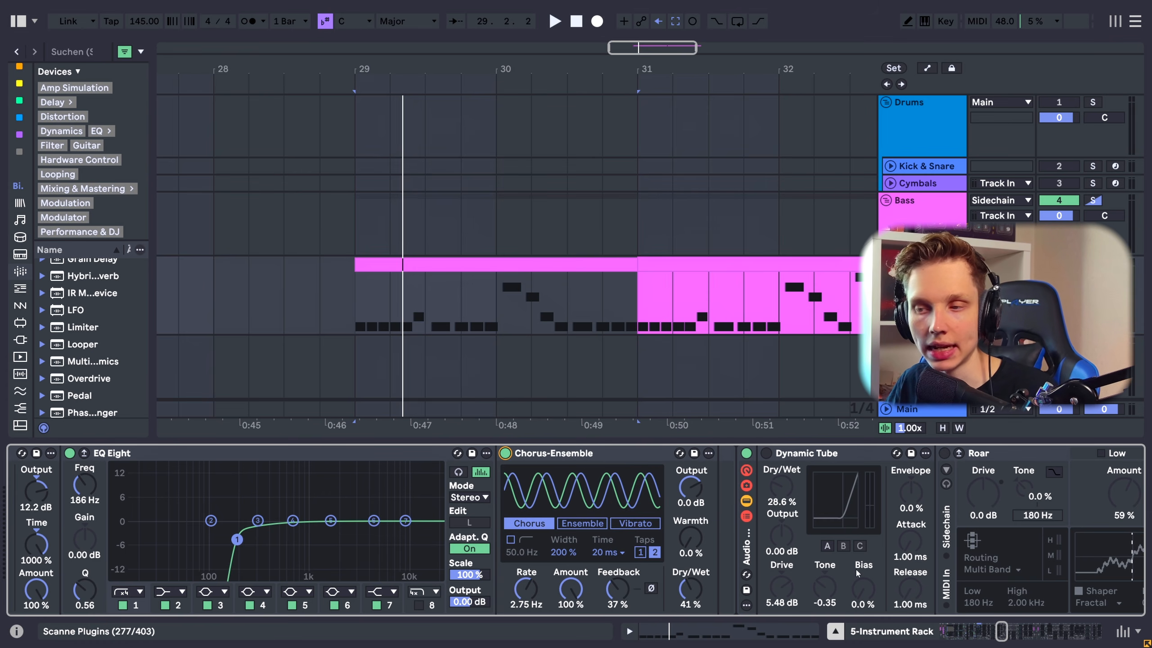
{"action": "key", "text": "space"}
{"action": "key", "text": "space"}
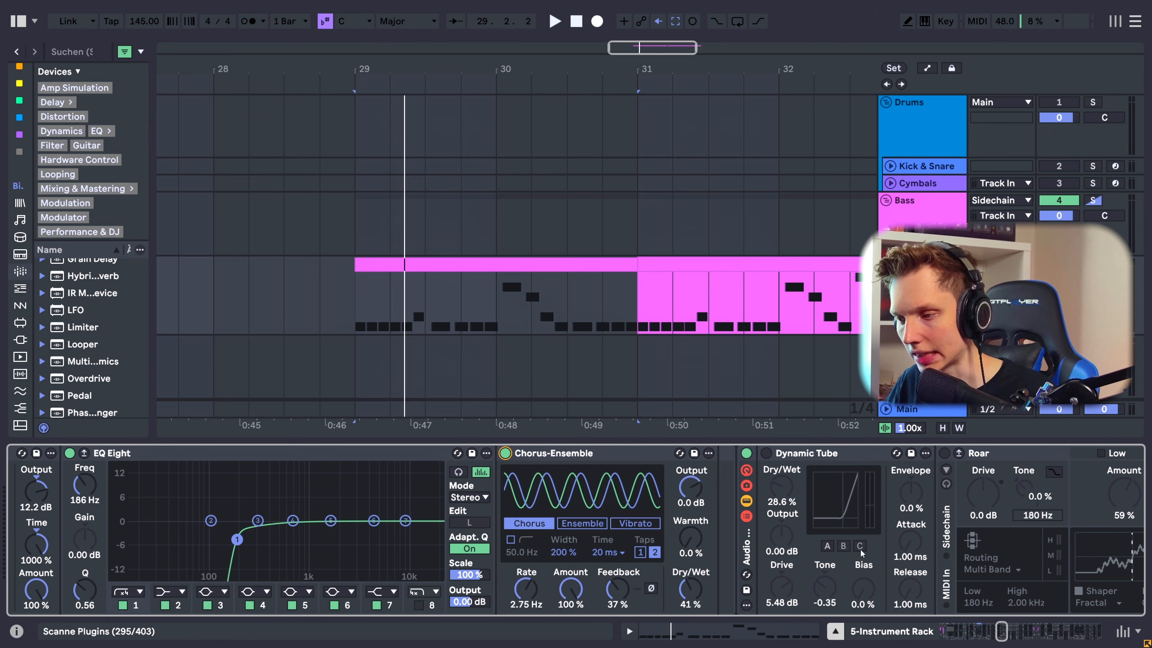
Solo the first Collision chain in the inner Instrument Rack and enable its Pitch and Collision devices.
{"action": "left_click_drag", "start_coordinate": [1014, 636], "coordinate": [461, 526]}
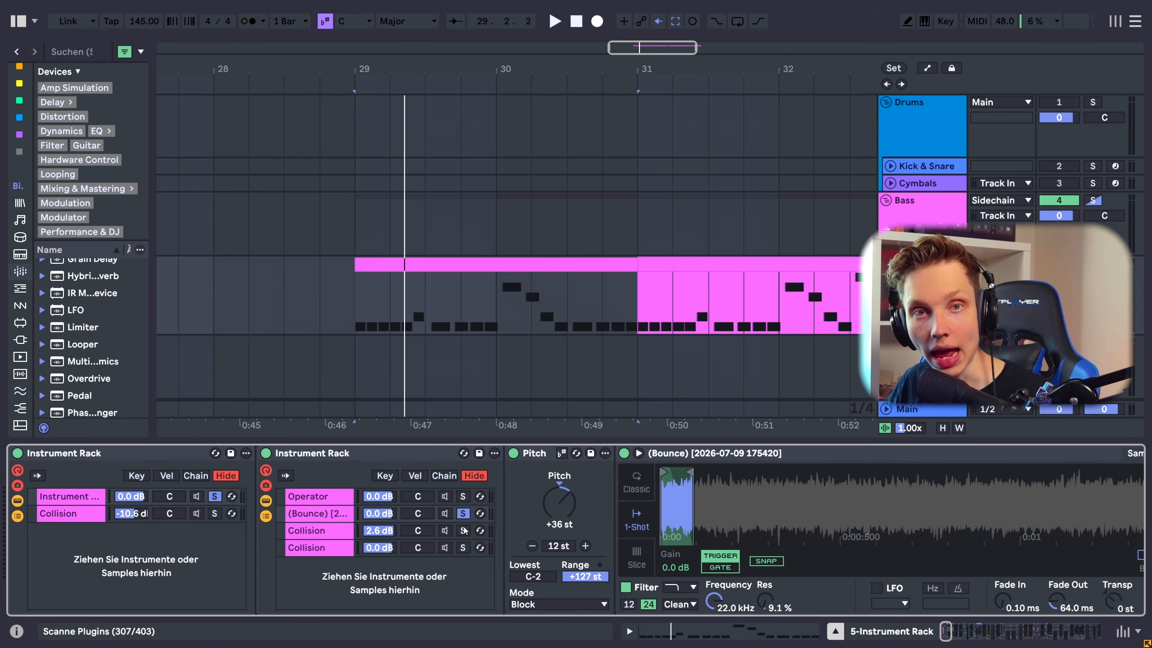
{"action": "left_click", "coordinate": [304, 530]}
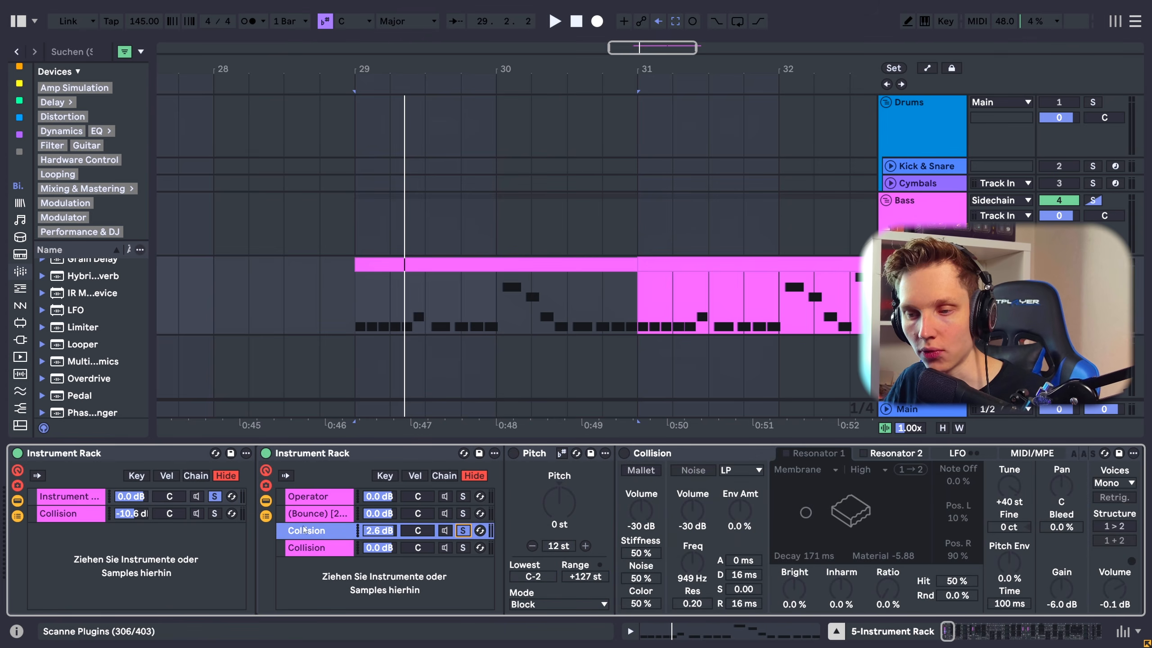
{"action": "left_click", "coordinate": [513, 453]}
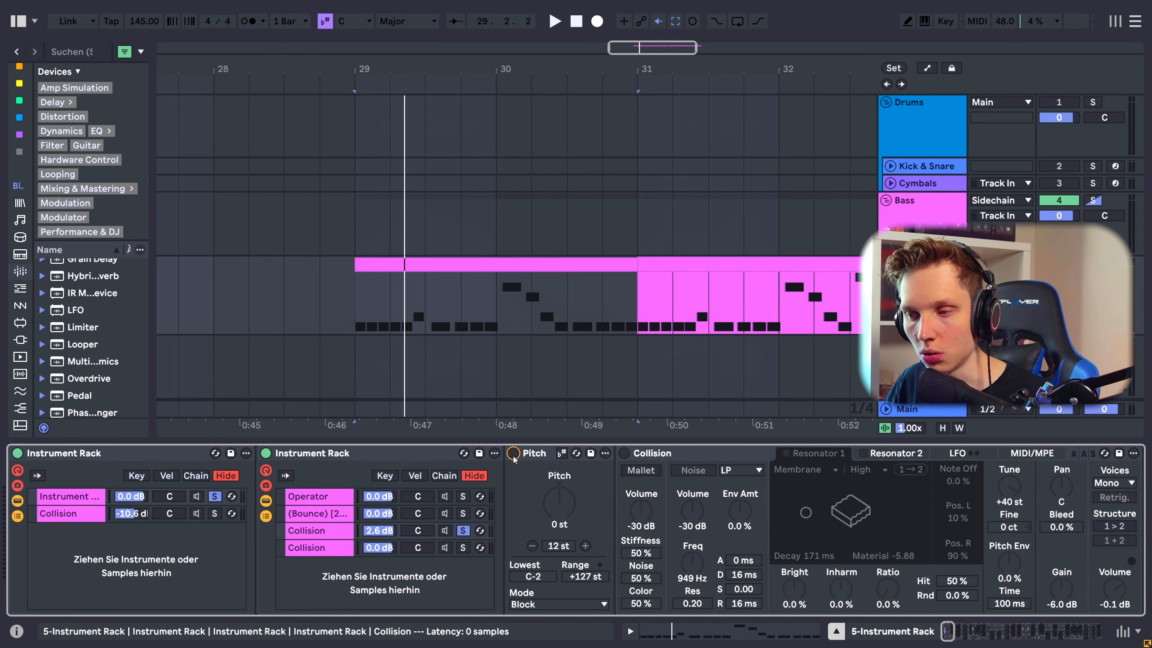
{"action": "left_click", "coordinate": [626, 452]}
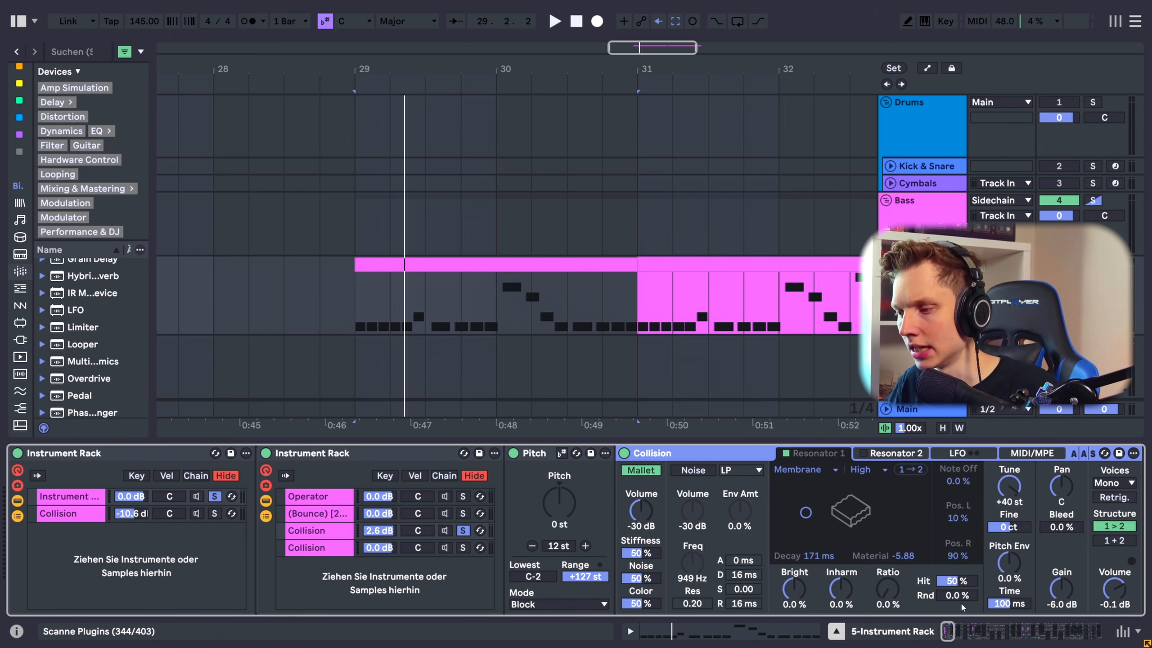
{"action": "left_click", "coordinate": [962, 637]}
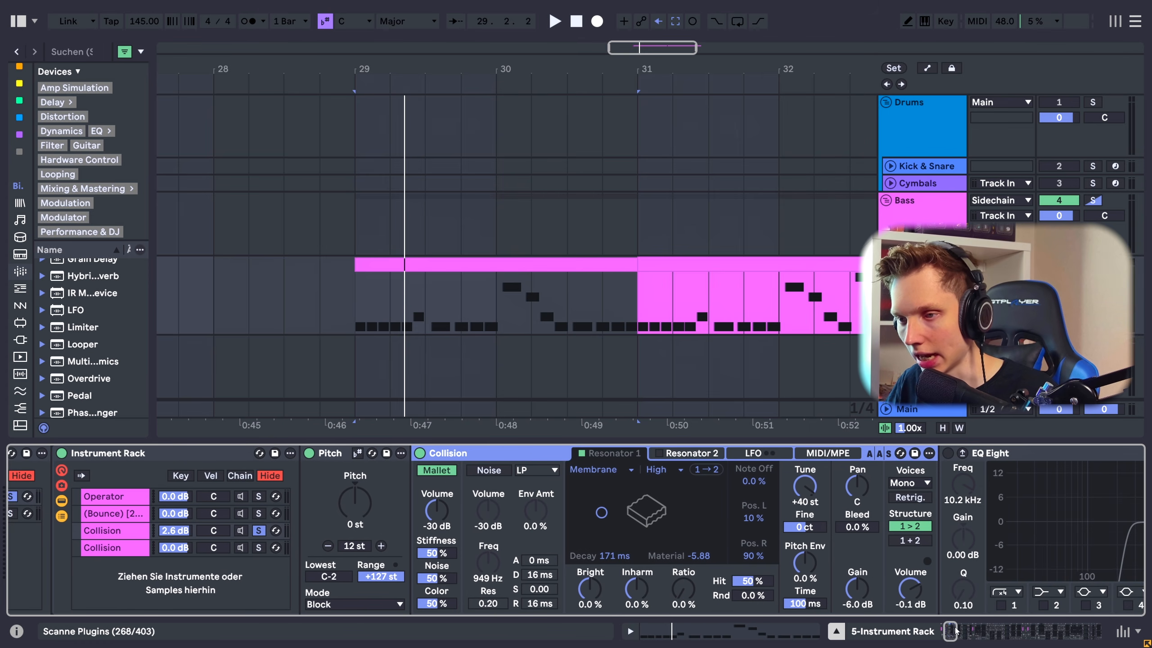
Audition the soloed Collision layer in the loop and examine the resonator type options of Resonator 1.
{"action": "key", "text": "space"}
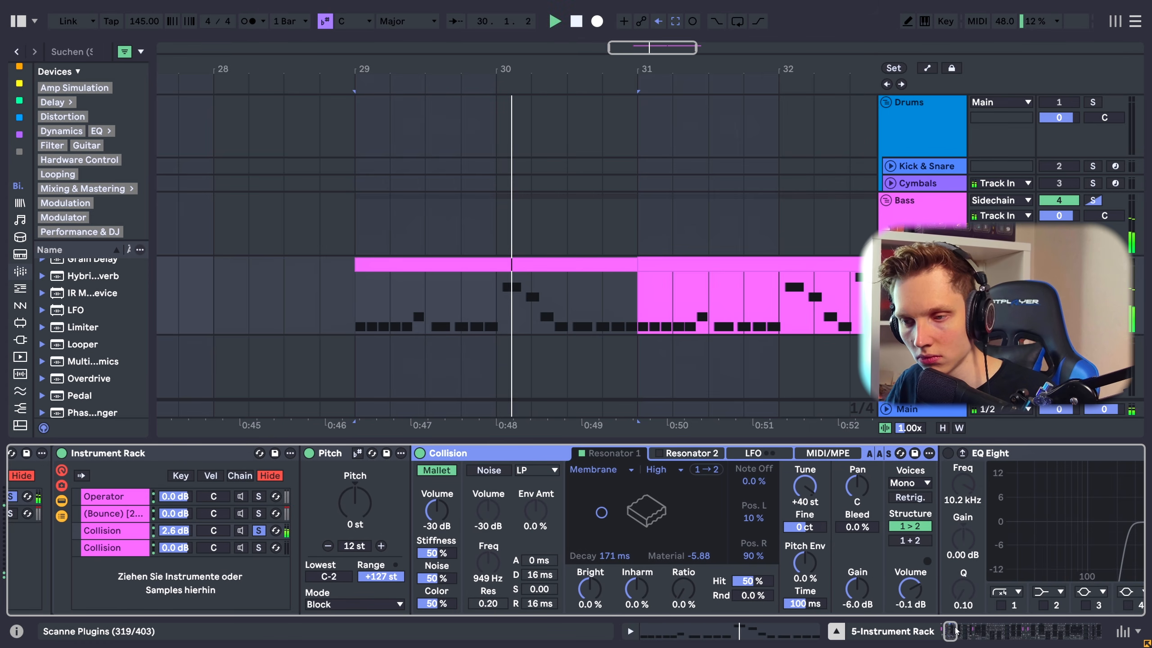
{"action": "key", "text": "space"}
{"action": "key", "text": "space"}
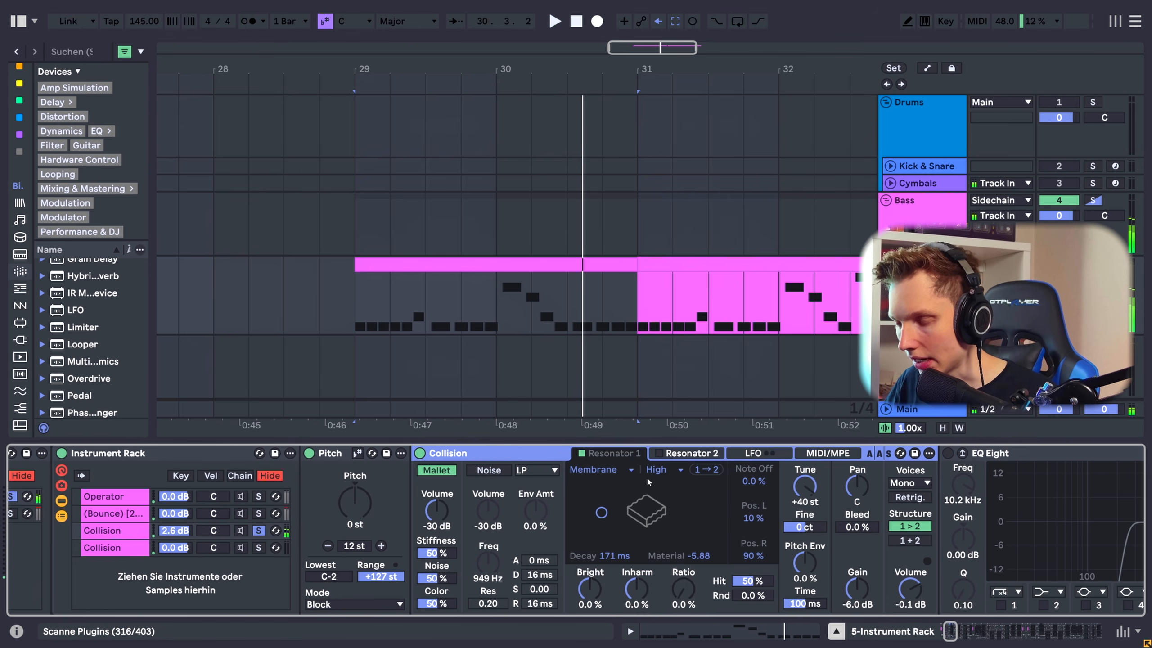
{"action": "left_click", "coordinate": [604, 474]}
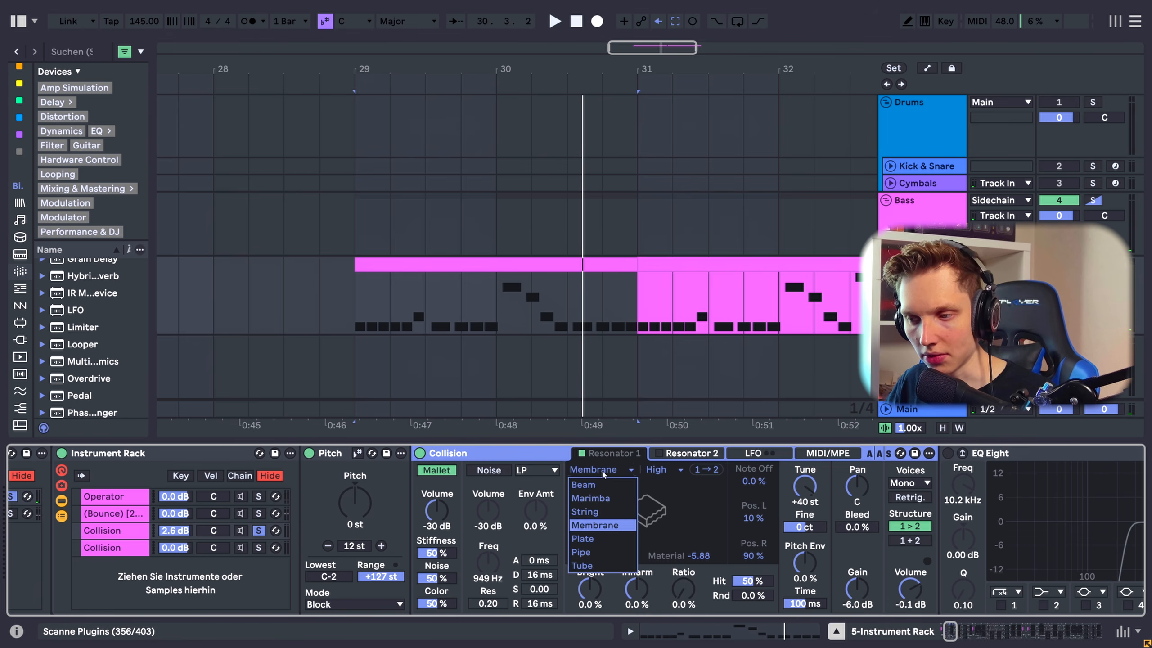
{"action": "left_click", "coordinate": [533, 454]}
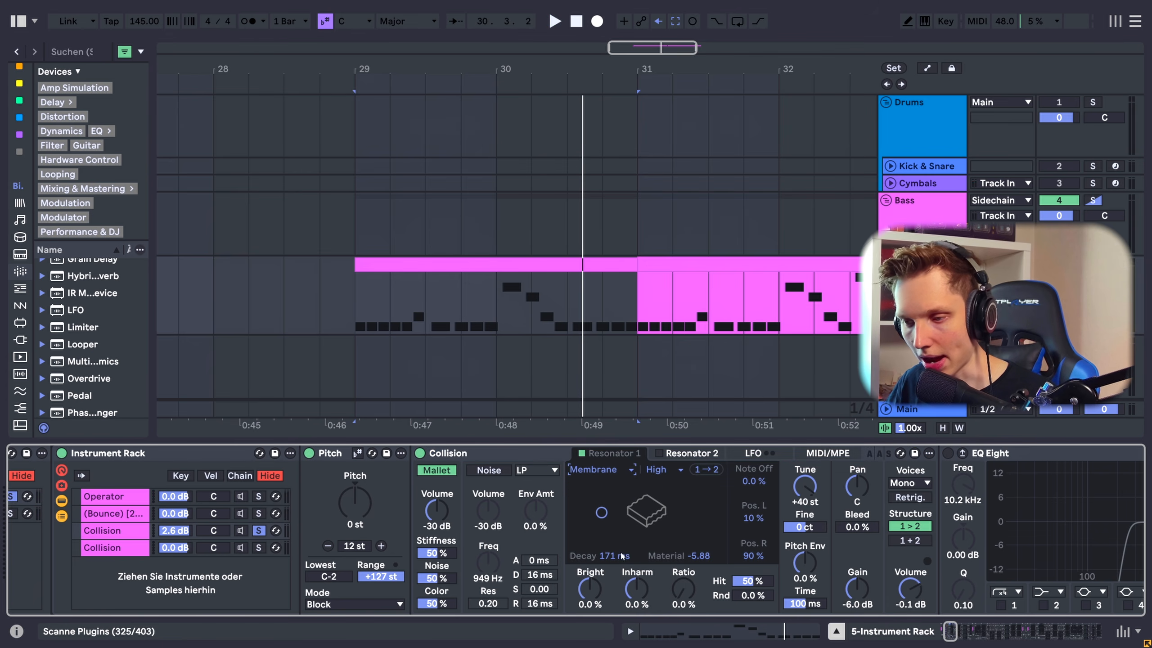
{"action": "key", "text": "space"}
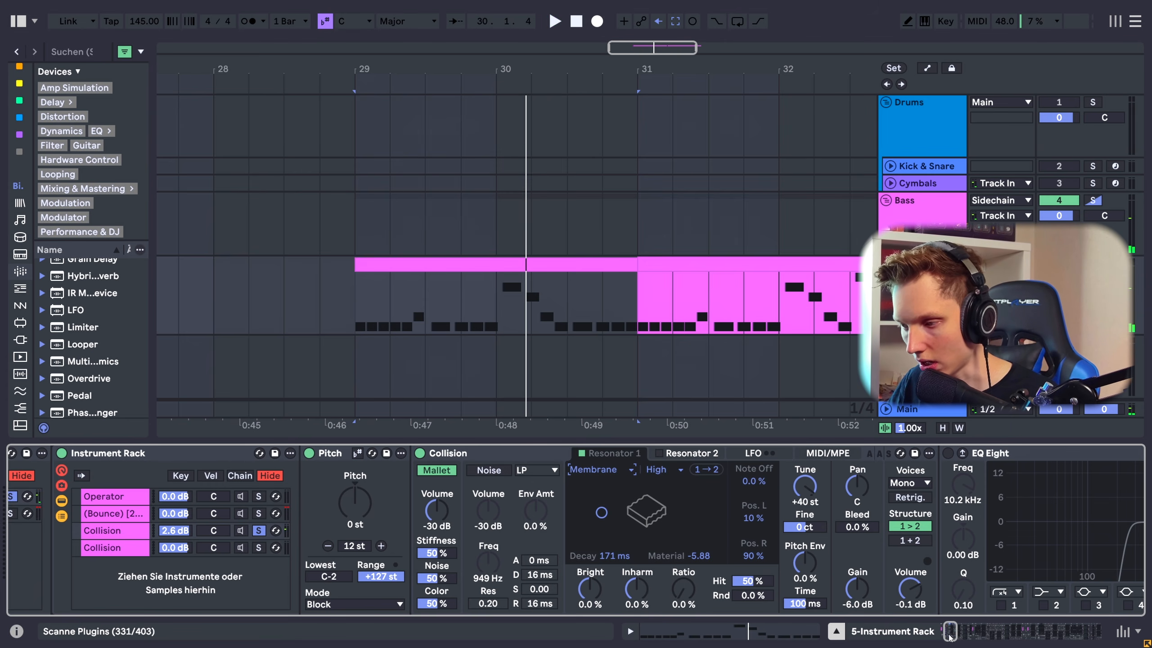
Enable the EQ Eight and OTT after the Collision instrument, playing the loop to hear each one.
{"action": "left_click_drag", "start_coordinate": [950, 637], "coordinate": [956, 638]}
{"action": "key", "text": "space"}
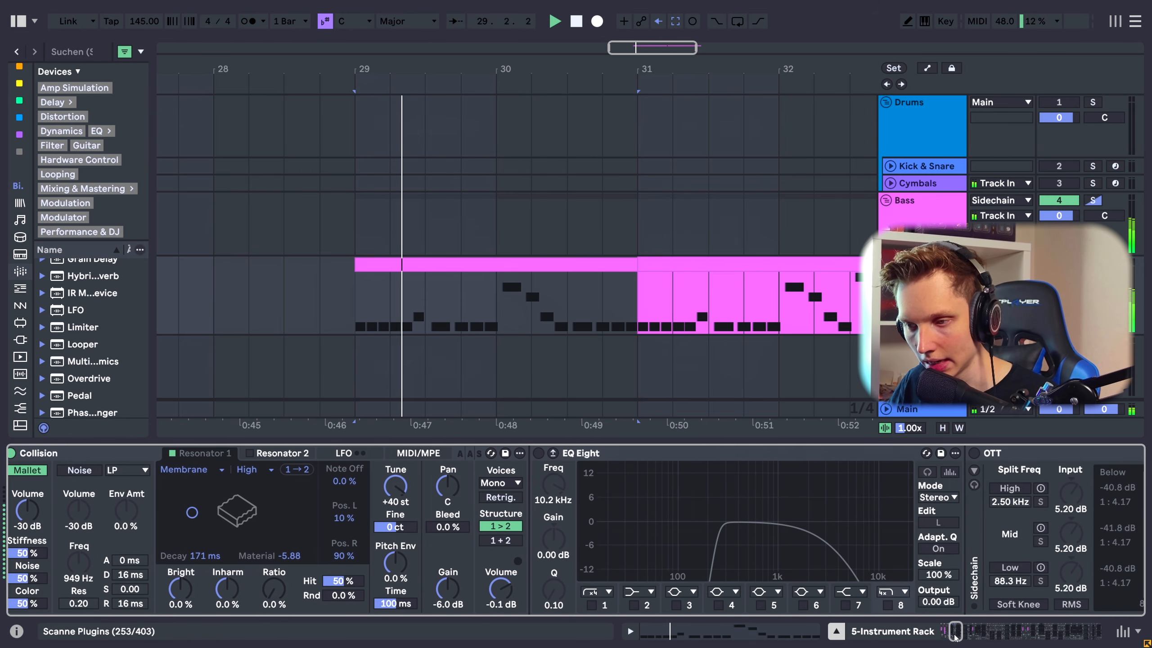
{"action": "left_click", "coordinate": [539, 454]}
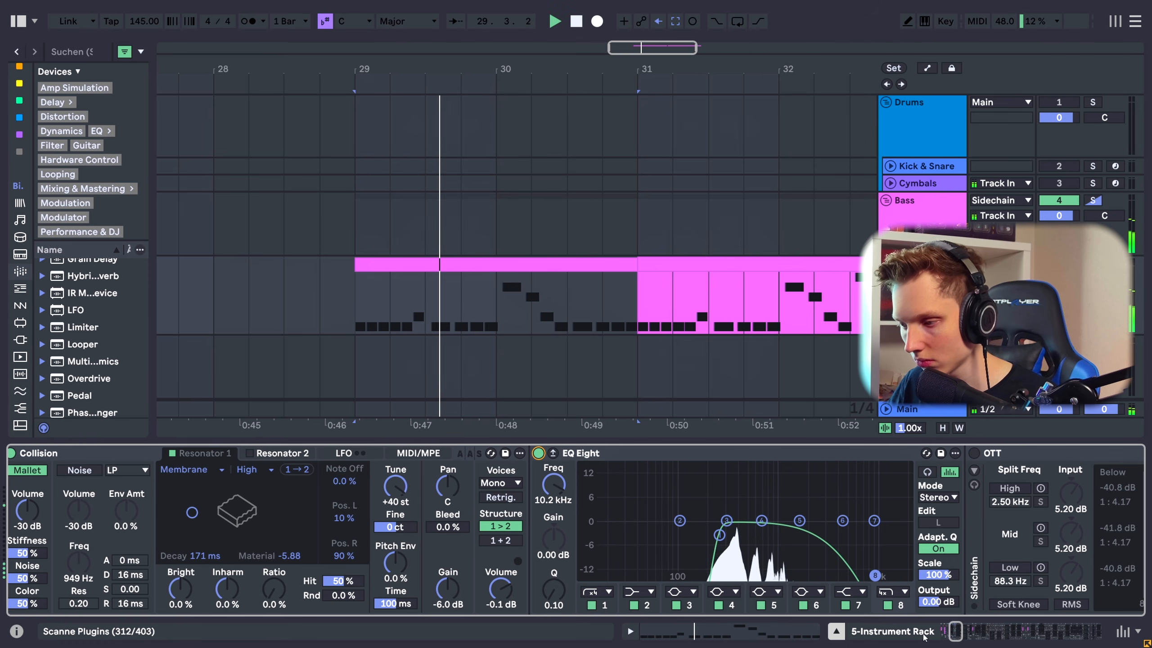
{"action": "left_click_drag", "start_coordinate": [956, 637], "coordinate": [961, 637]}
{"action": "key", "text": "space"}
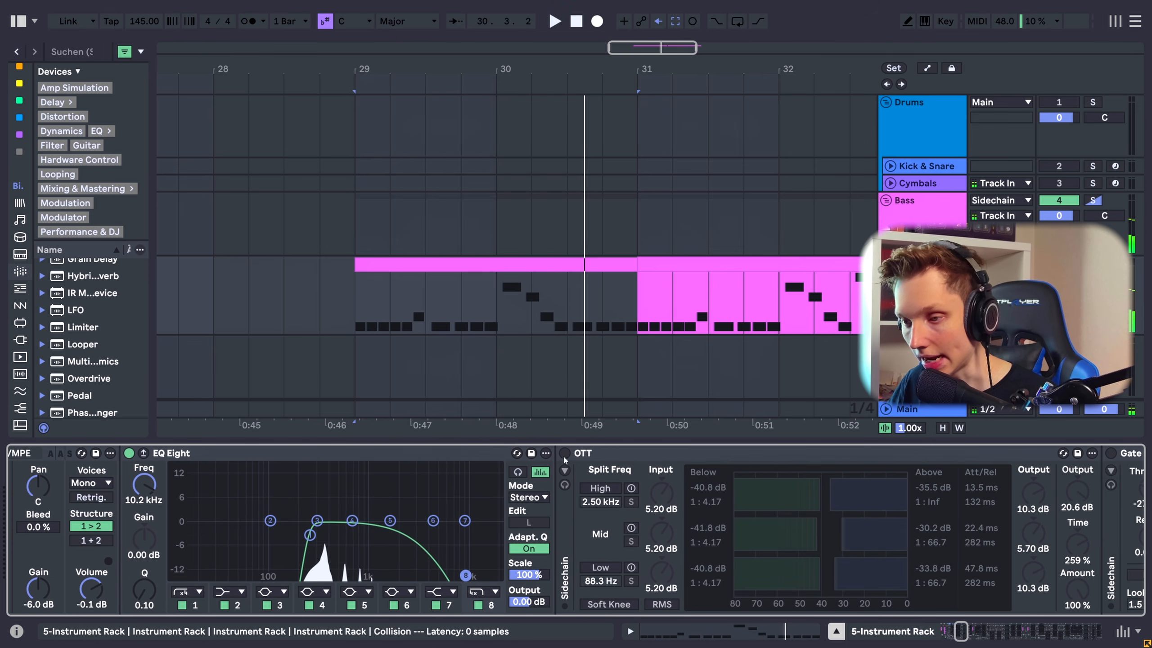
{"action": "left_click", "coordinate": [565, 453]}
{"action": "key", "text": "space"}
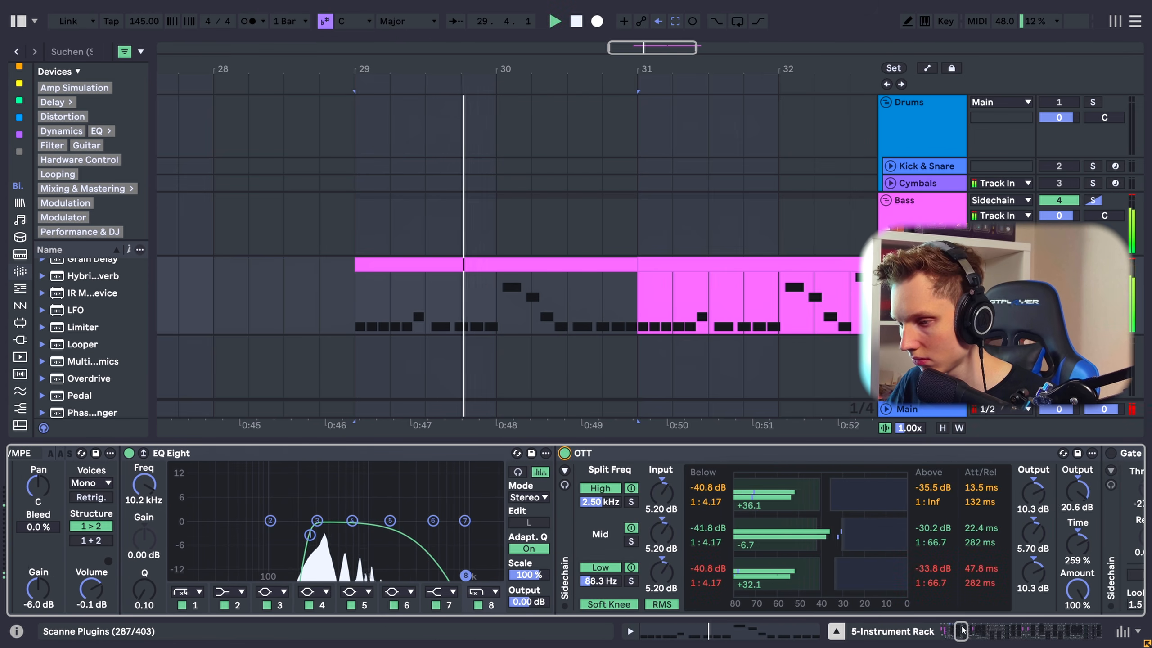
Enable the Gate after the OTT in the Collision chain and play the loop to hear its effect.
{"action": "left_click_drag", "start_coordinate": [962, 631], "coordinate": [966, 631]}
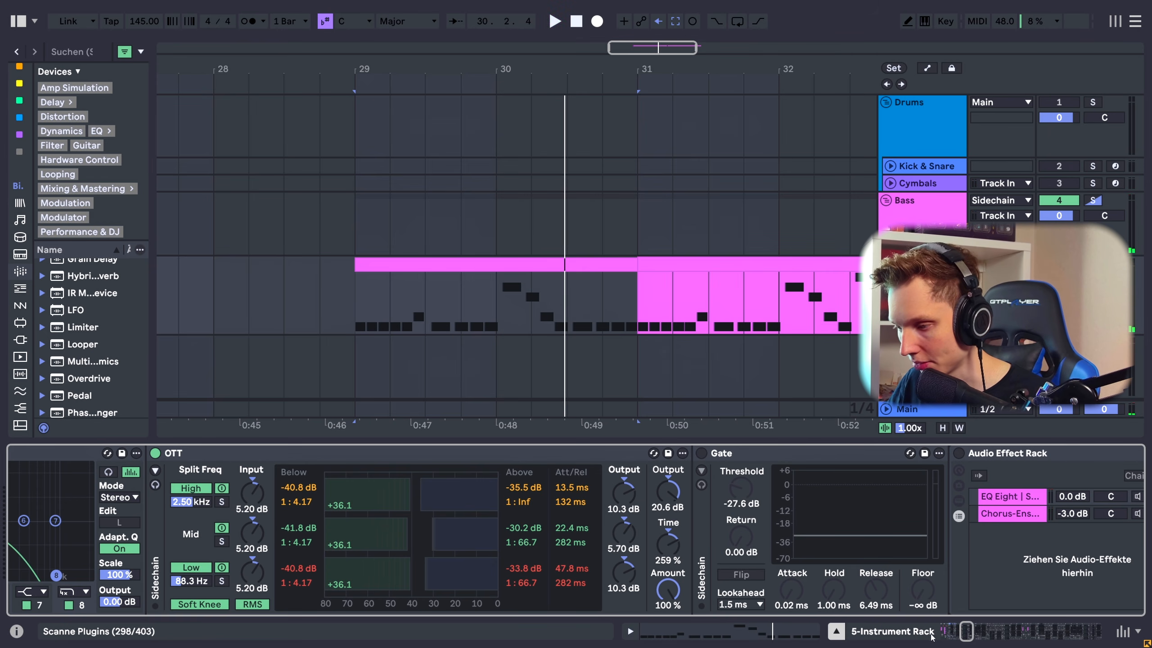
{"action": "key", "text": "space"}
{"action": "left_click_drag", "start_coordinate": [966, 633], "coordinate": [968, 634]}
{"action": "key", "text": "space"}
{"action": "left_click", "coordinate": [565, 453]}
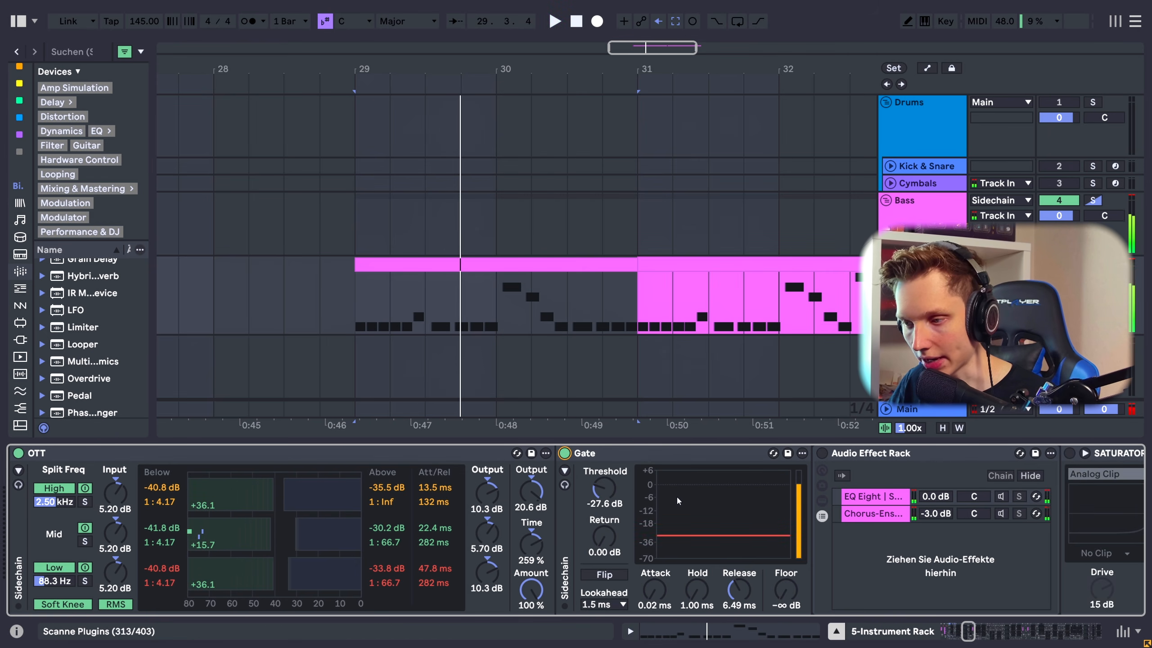
{"action": "key", "text": "space"}
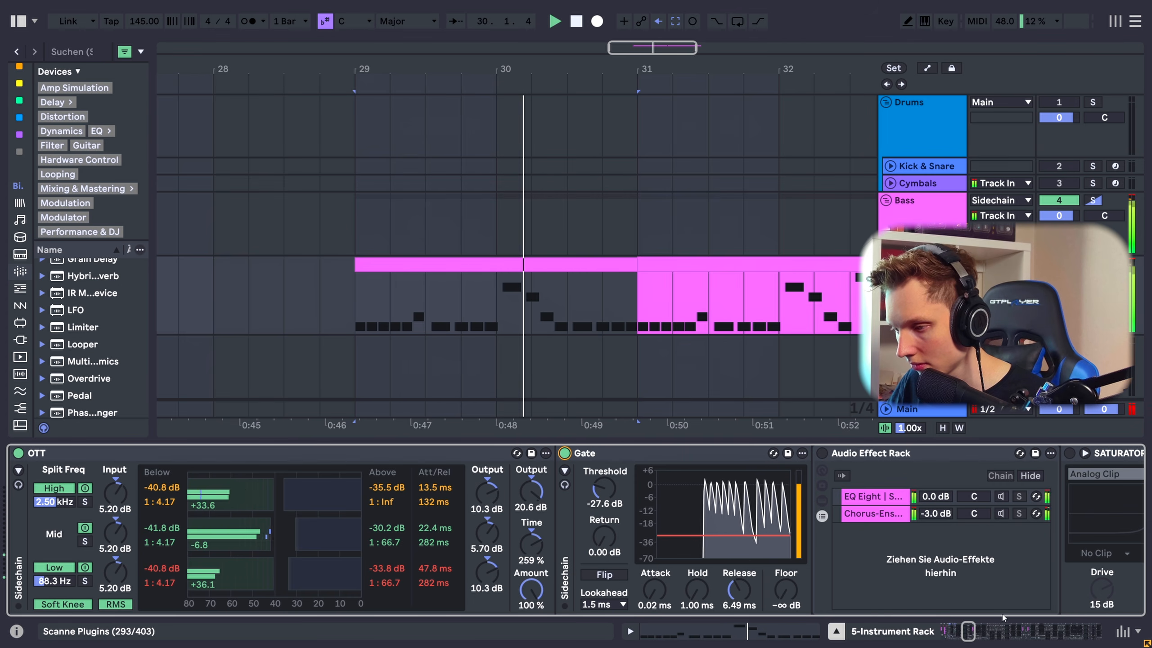
Enable the Audio Effect Rack after the Gate, plus the EQ Eight and Bass Shaper Saturator in its first chain, auditioning the loop.
{"action": "scroll", "coordinate": [306, 530], "scroll_direction": "right", "scroll_amount": 5}
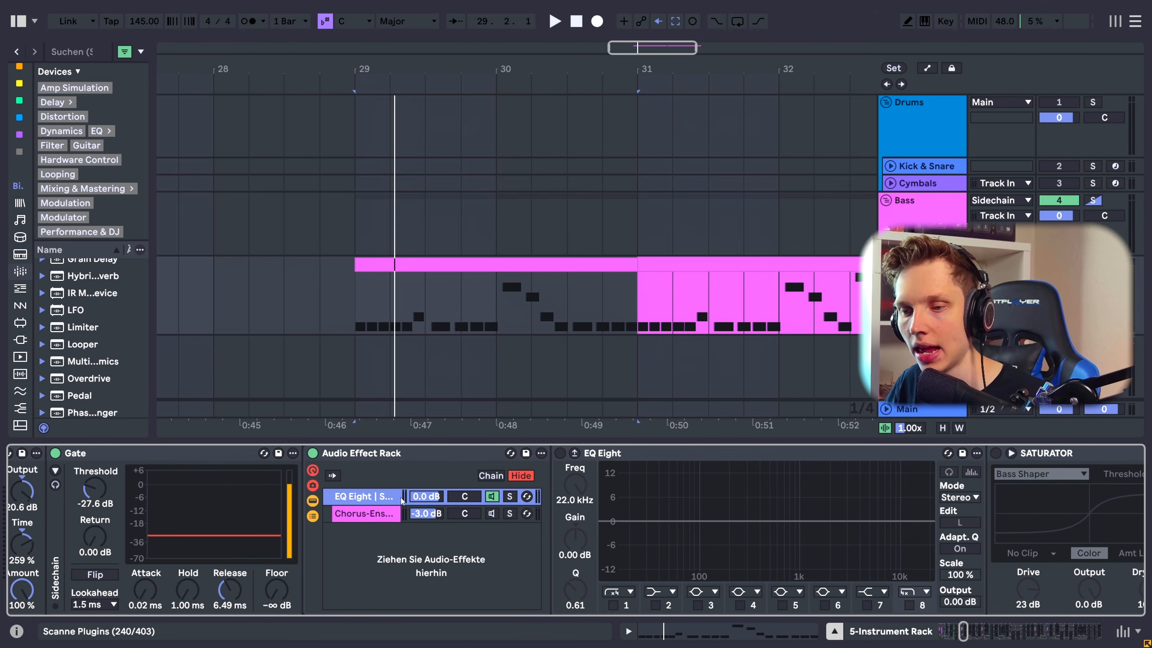
{"action": "left_click", "coordinate": [560, 454]}
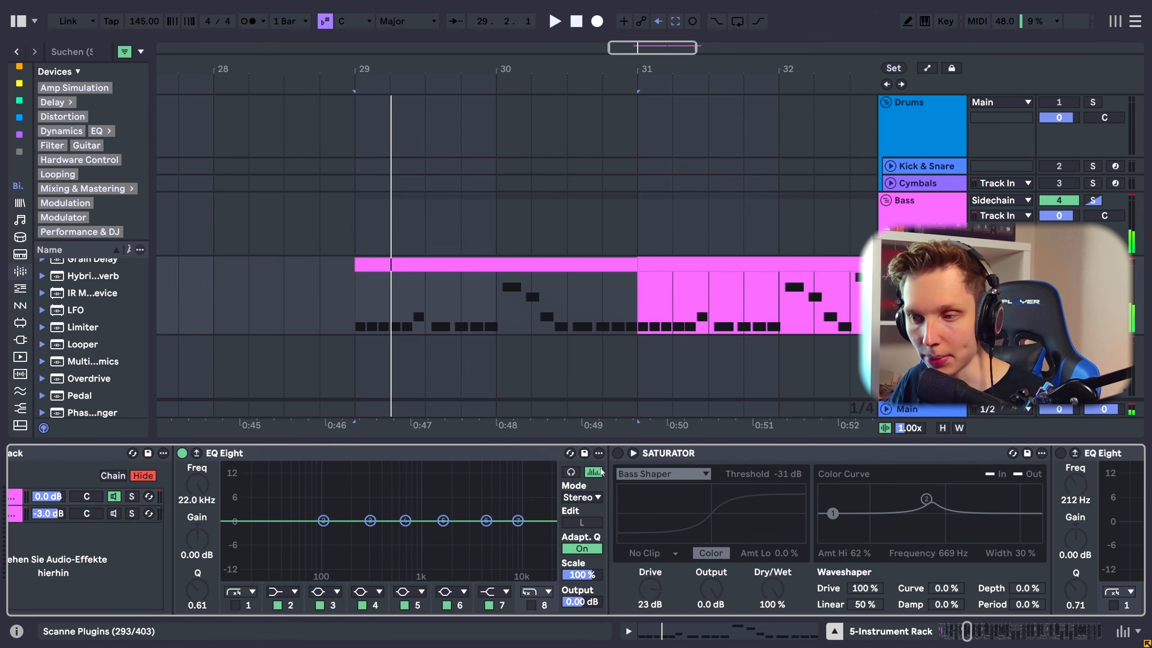
{"action": "left_click", "coordinate": [618, 453]}
{"action": "key", "text": "space"}
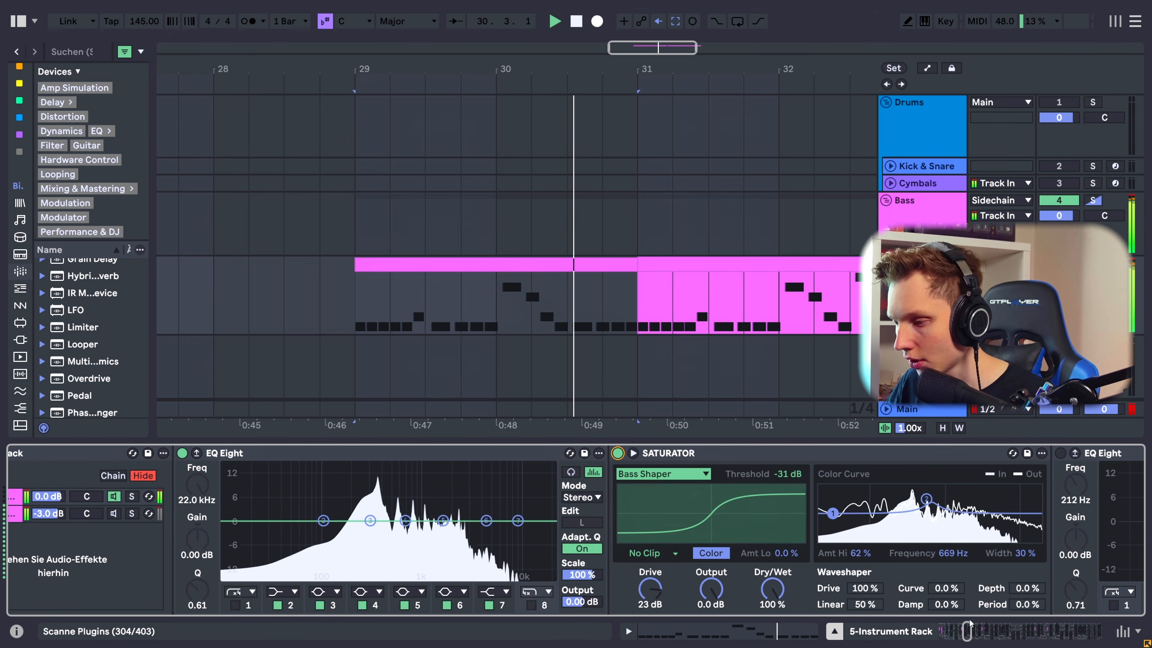
Enable the 212 Hz EQ Eight, Dynamic Tube and 300 Hz EQ Eight after the Saturator, playing the loop between them.
{"action": "left_click_drag", "start_coordinate": [968, 632], "coordinate": [974, 633]}
{"action": "scroll", "coordinate": [332, 568], "scroll_direction": "right", "scroll_amount": 5}
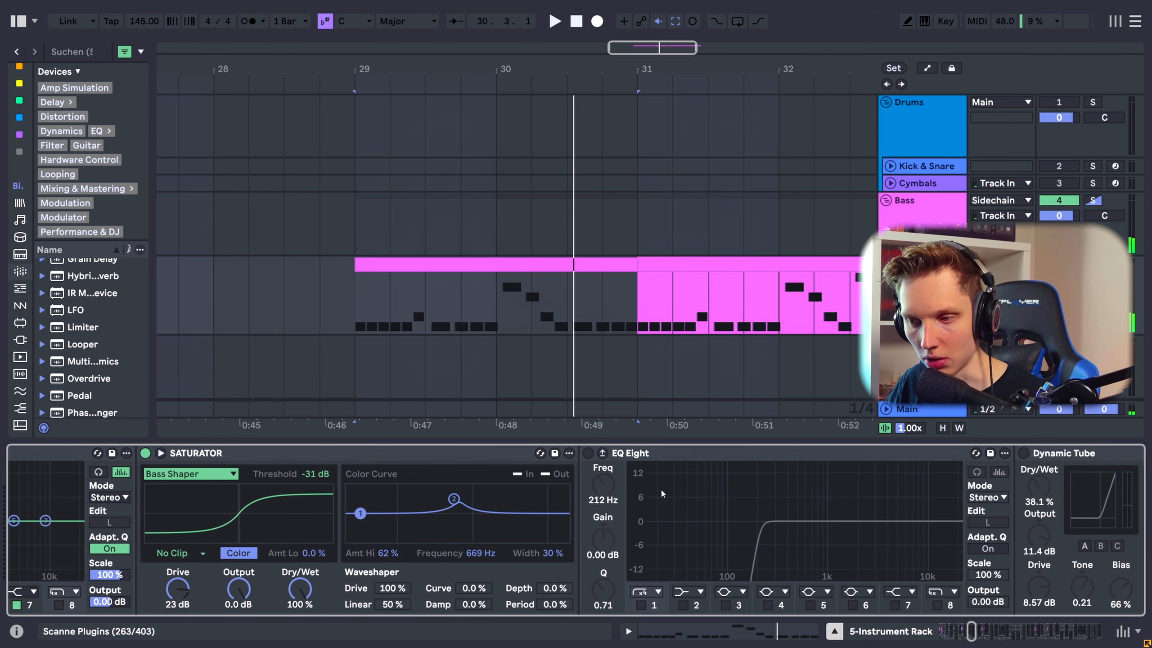
{"action": "left_click", "coordinate": [588, 453]}
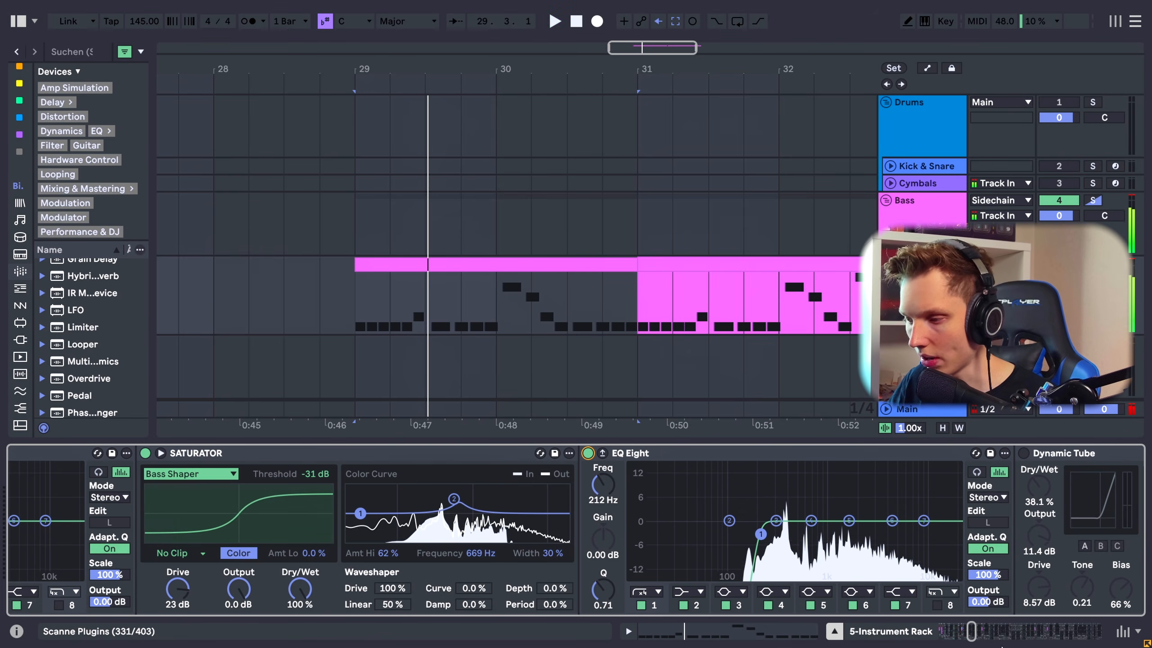
{"action": "scroll", "coordinate": [979, 608], "scroll_direction": "right", "scroll_amount": 3}
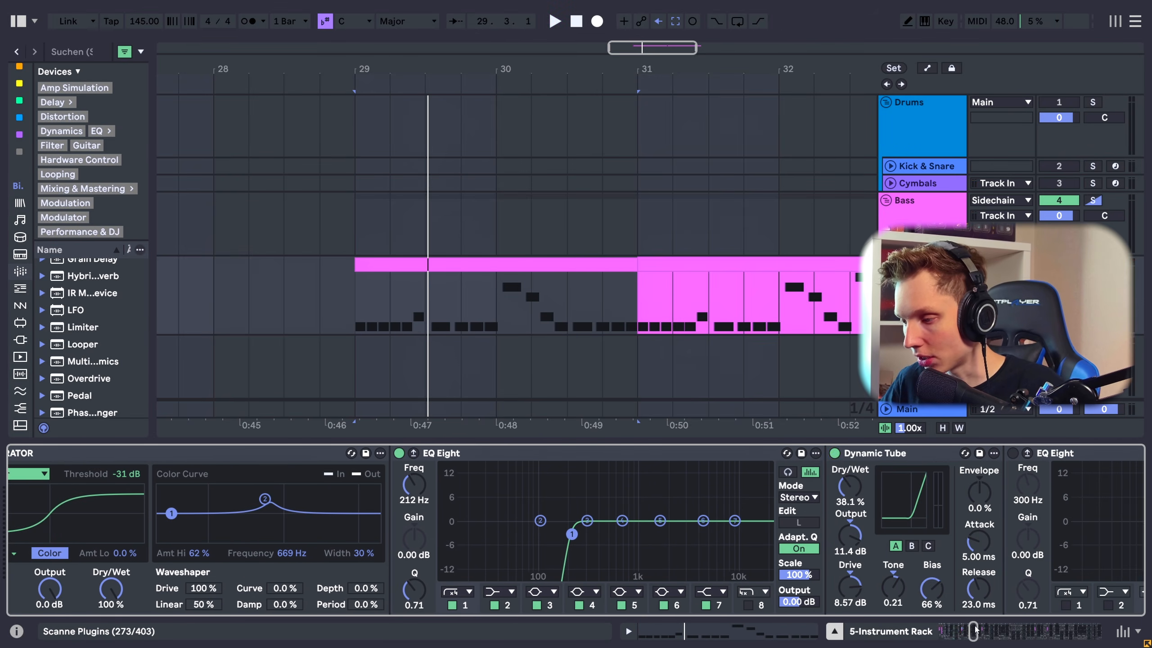
{"action": "scroll", "coordinate": [974, 630], "scroll_direction": "right", "scroll_amount": 3}
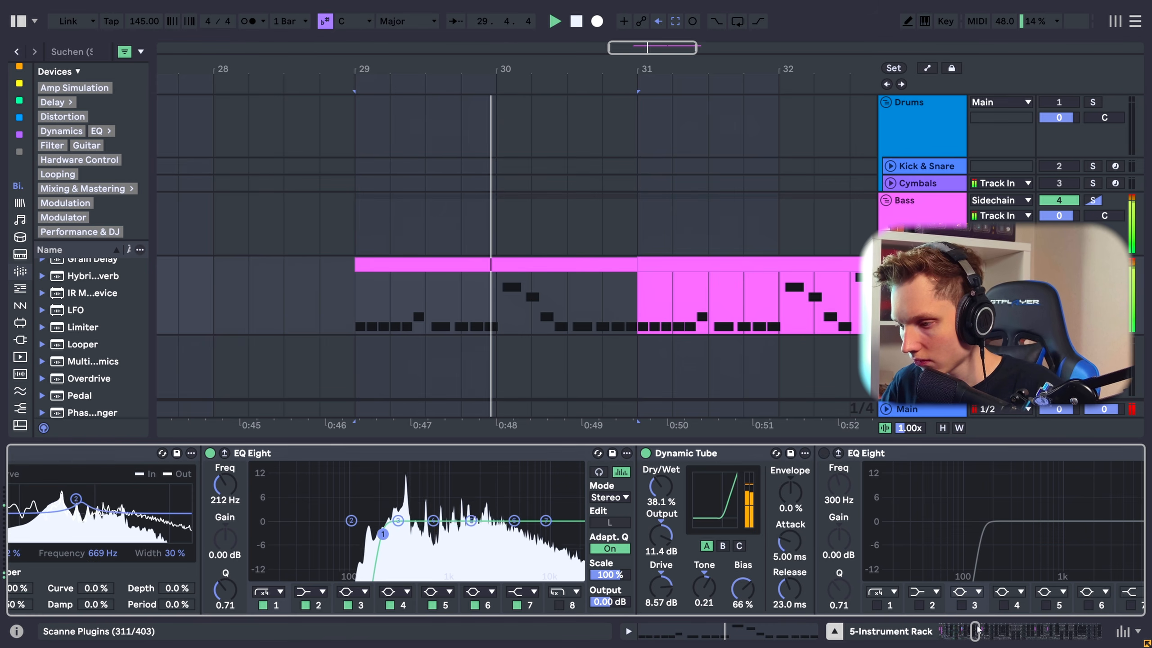
{"action": "scroll", "coordinate": [975, 630], "scroll_direction": "right", "scroll_amount": 3}
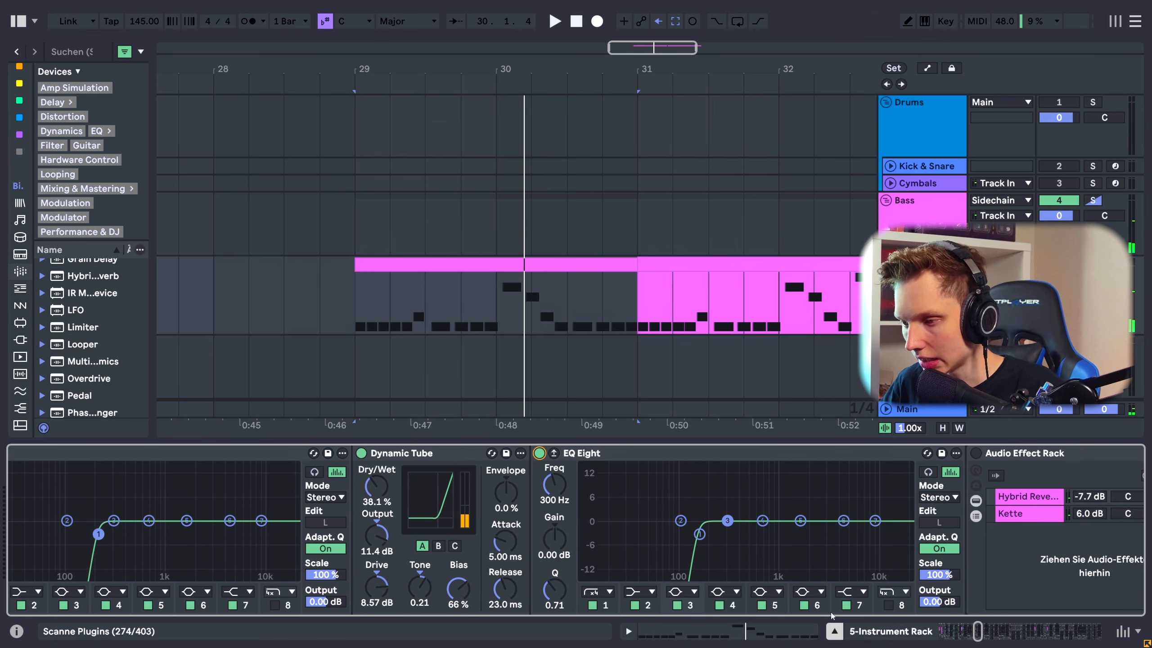
Enable the Audio Effect Rack after the 300 Hz EQ Eight and solo its Hybrid Reverb chain.
{"action": "scroll", "coordinate": [978, 631], "scroll_direction": "right", "scroll_amount": 4}
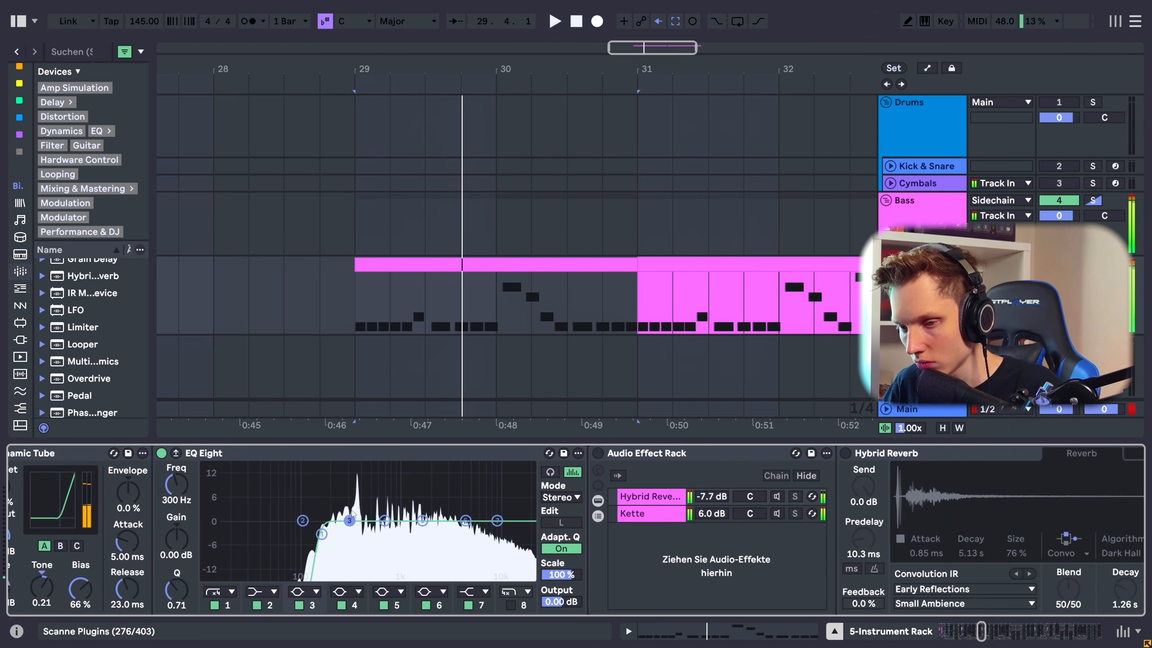
{"action": "left_click", "coordinate": [599, 453]}
{"action": "left_click", "coordinate": [777, 496]}
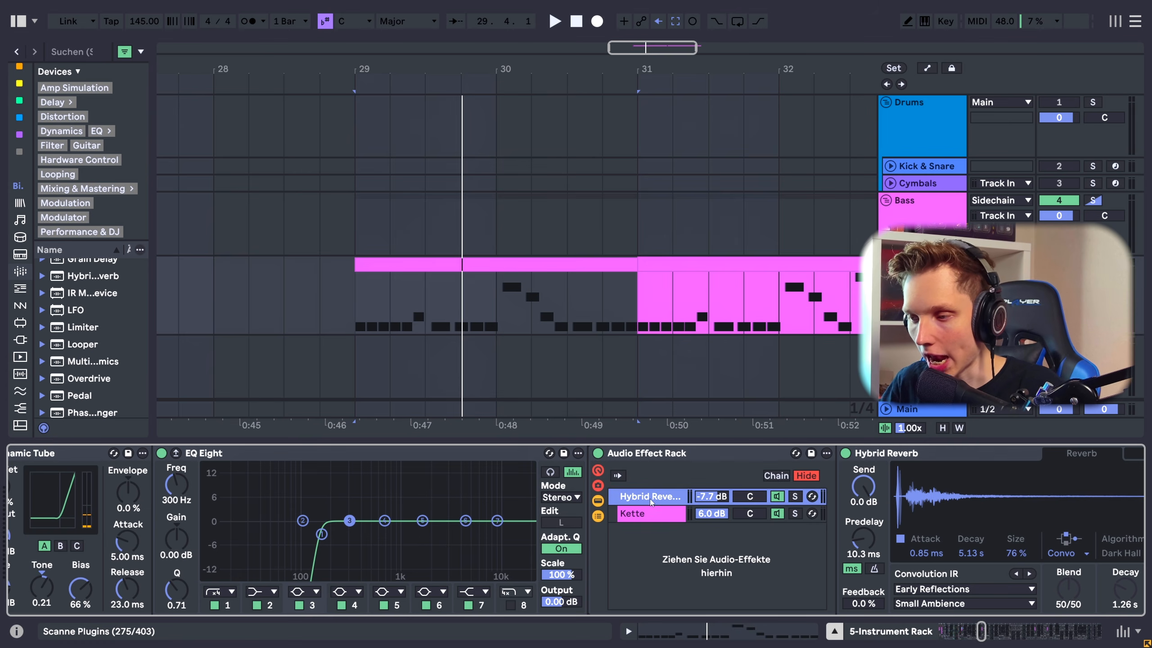
{"action": "left_click", "coordinate": [775, 513]}
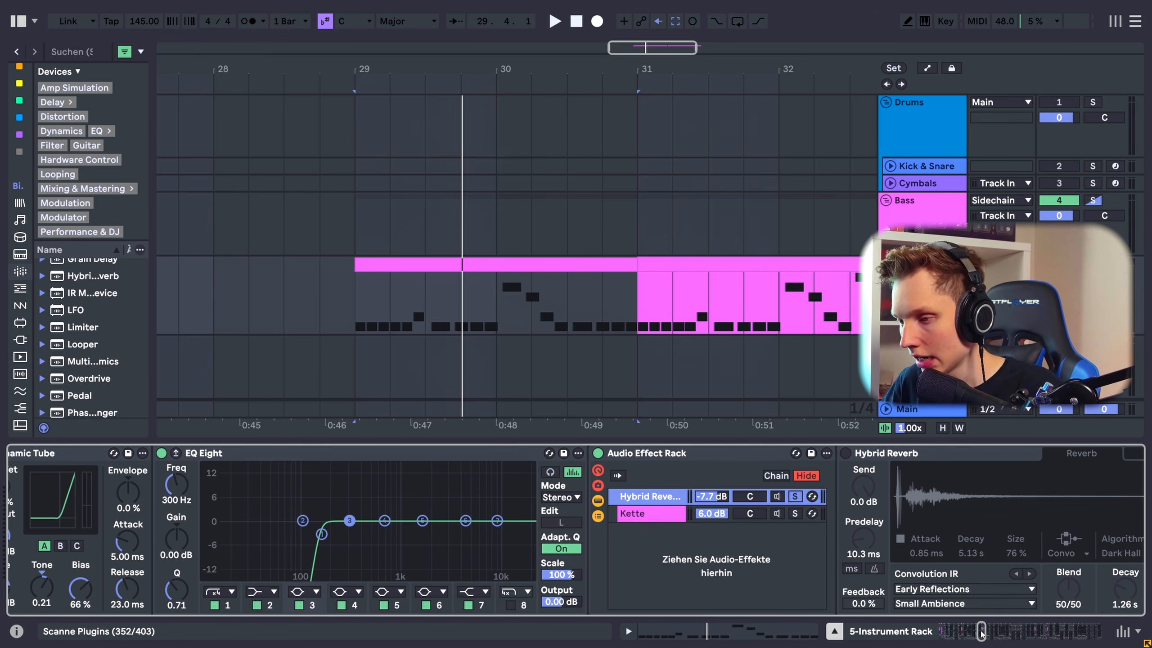
Enable the Hybrid Reverb in the soloed chain and play the loop.
{"action": "left_click_drag", "start_coordinate": [981, 632], "coordinate": [985, 632]}
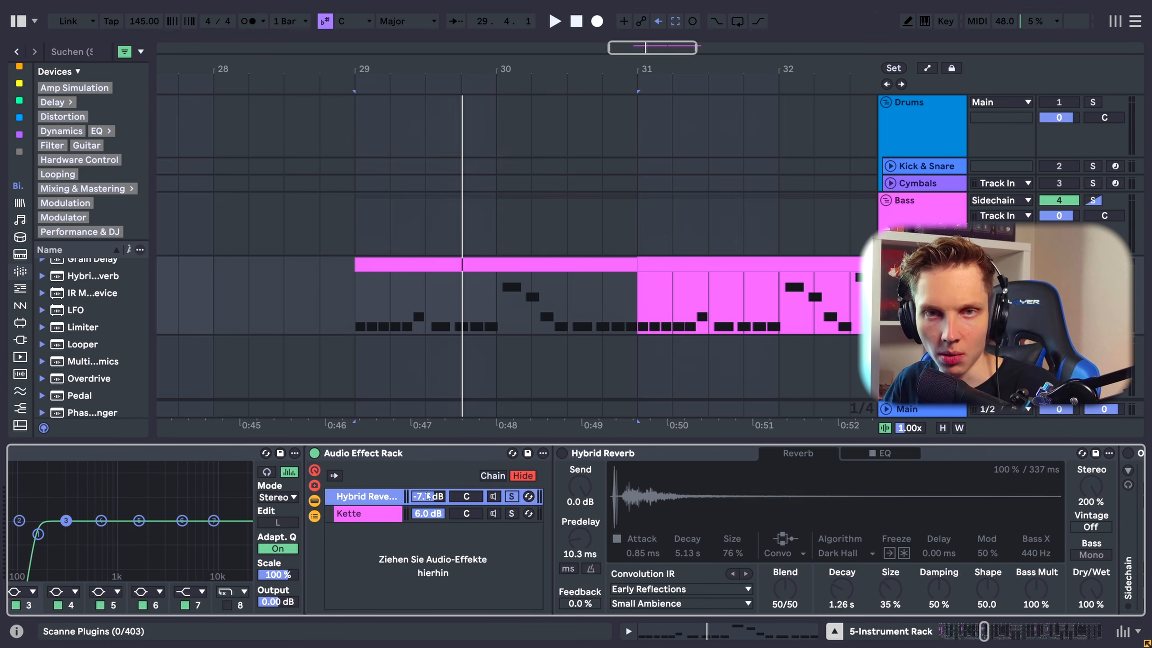
{"action": "key", "text": "space"}
{"action": "left_click", "coordinate": [562, 452]}
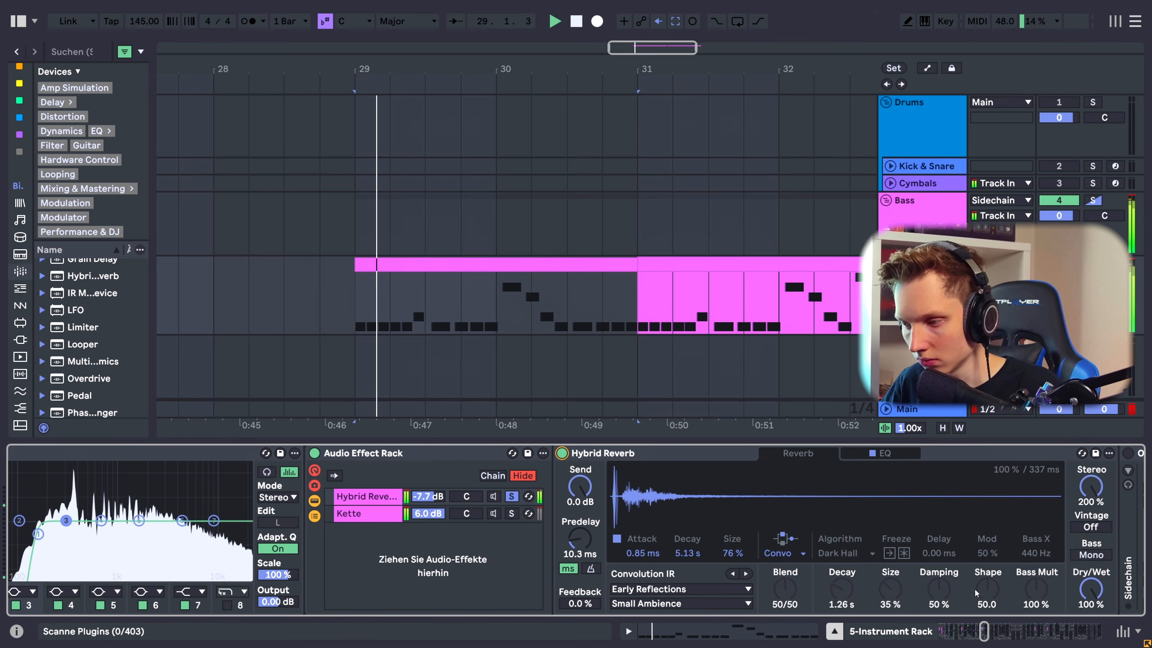
Examine the Hybrid Reverb's routing modes and its EQ page while auditioning the loop.
{"action": "left_click_drag", "start_coordinate": [988, 634], "coordinate": [990, 635]}
{"action": "left_click", "coordinate": [594, 553]}
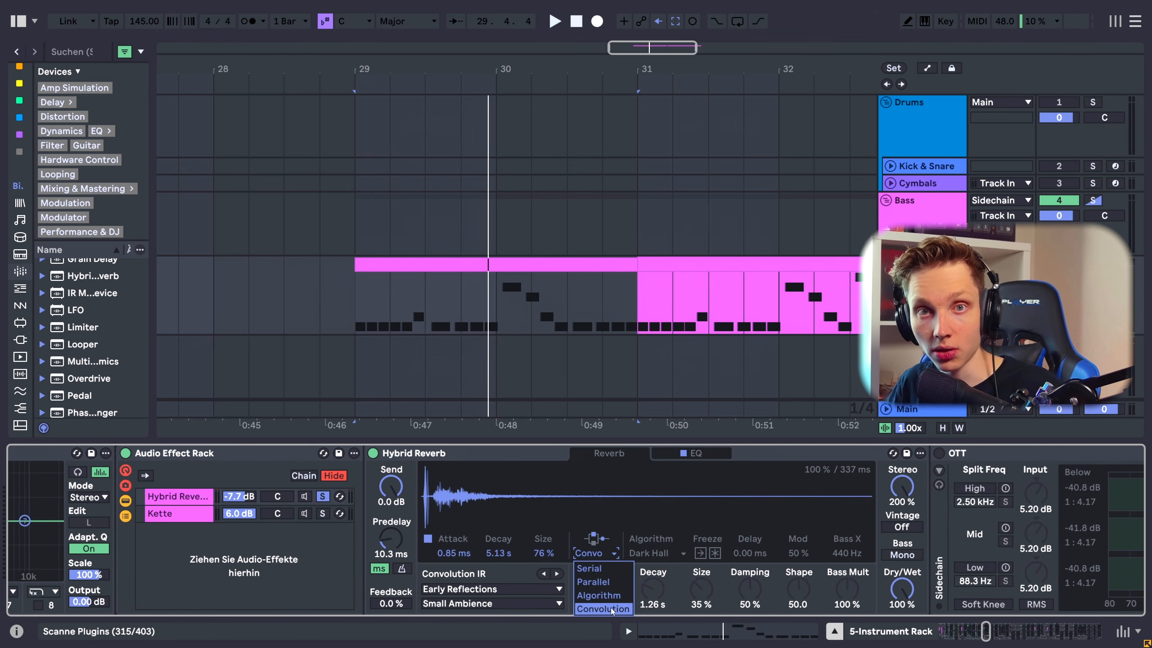
{"action": "left_click", "coordinate": [586, 546]}
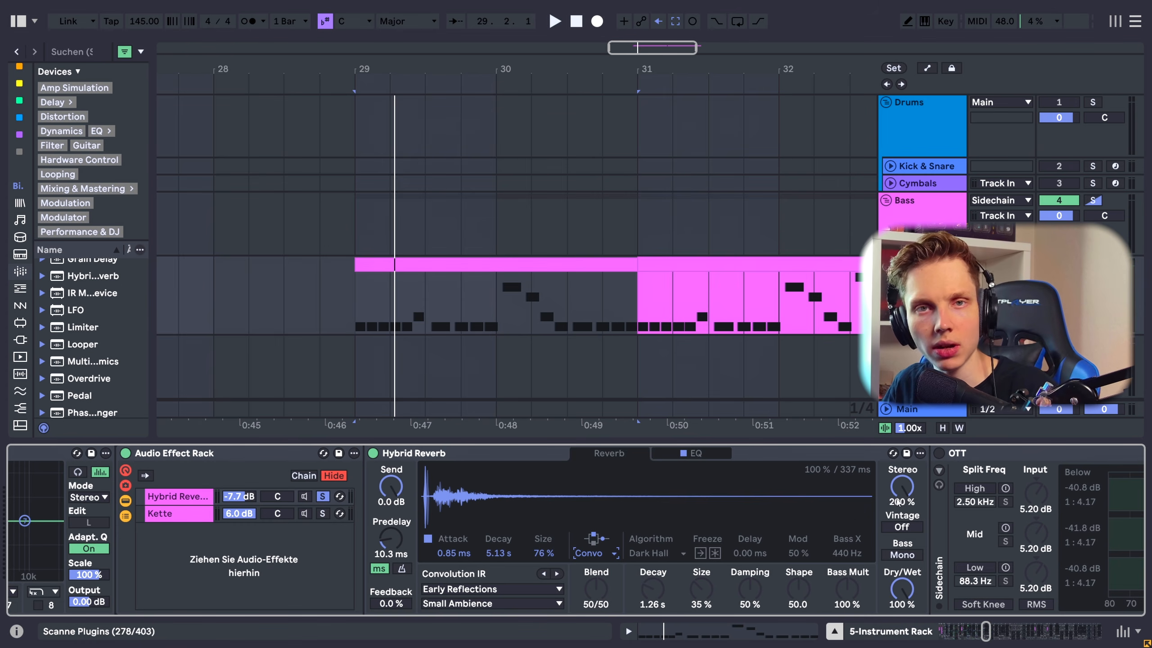
{"action": "key", "text": "space"}
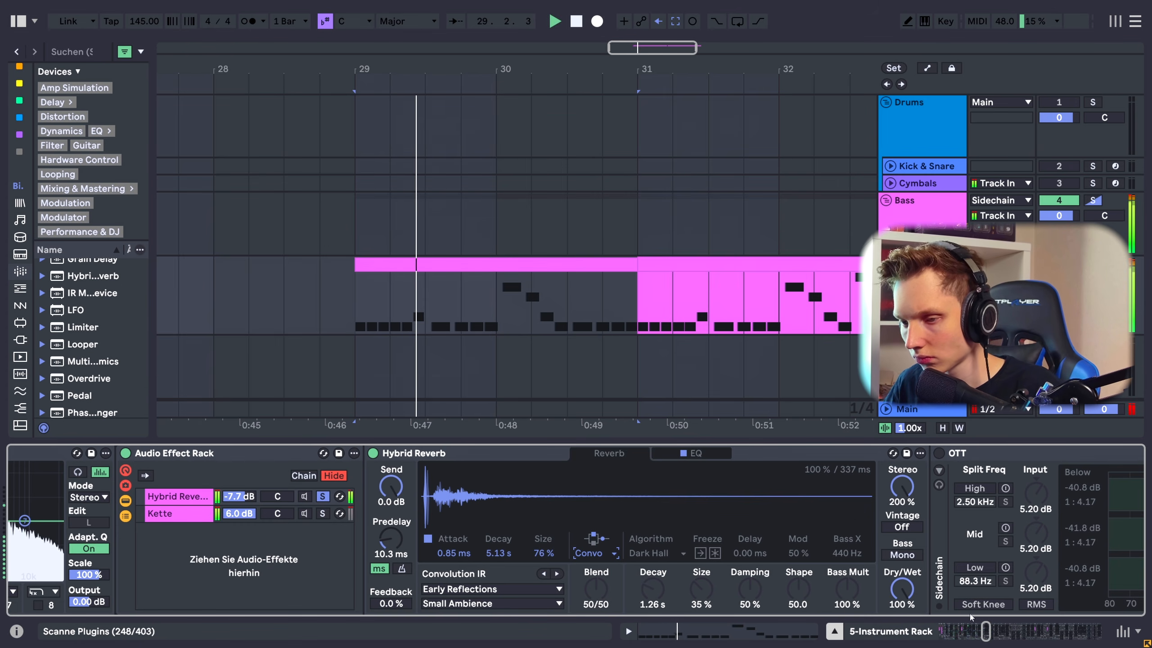
{"action": "left_click", "coordinate": [693, 453]}
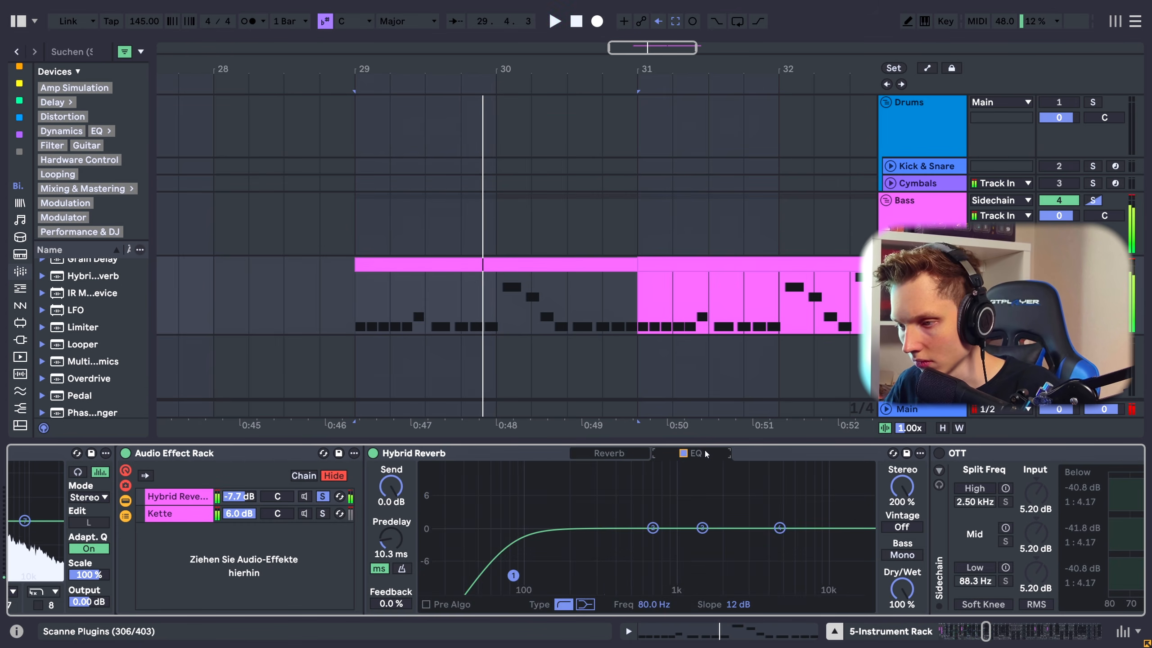
{"action": "left_click", "coordinate": [610, 453]}
Enable the OTT, EQ Eight and Gate after the Hybrid Reverb, playing the loop to hear each one.
{"action": "scroll", "coordinate": [477, 481], "scroll_direction": "right", "scroll_amount": 5}
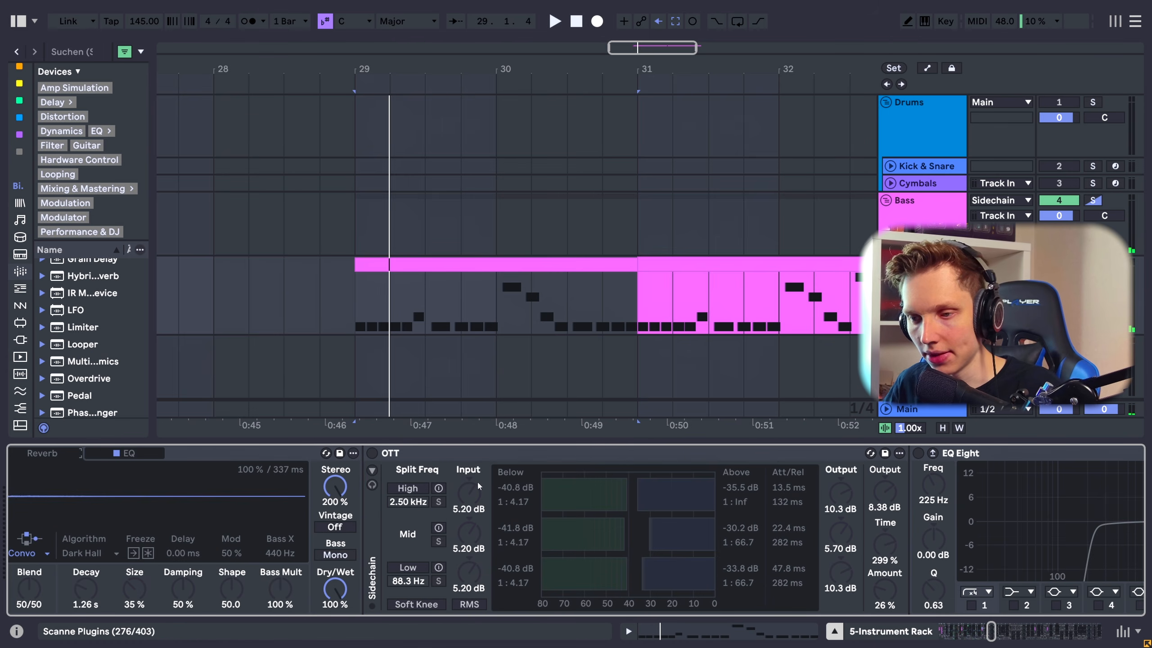
{"action": "left_click", "coordinate": [371, 452]}
{"action": "key", "text": "space"}
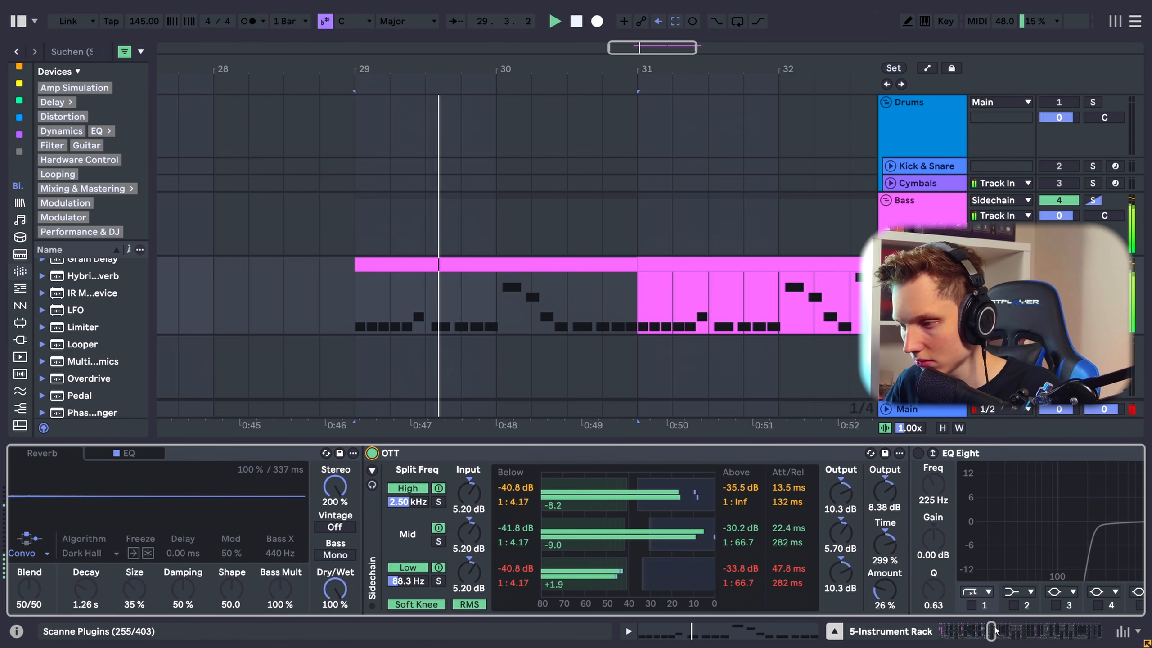
{"action": "left_click_drag", "start_coordinate": [993, 631], "coordinate": [999, 632]}
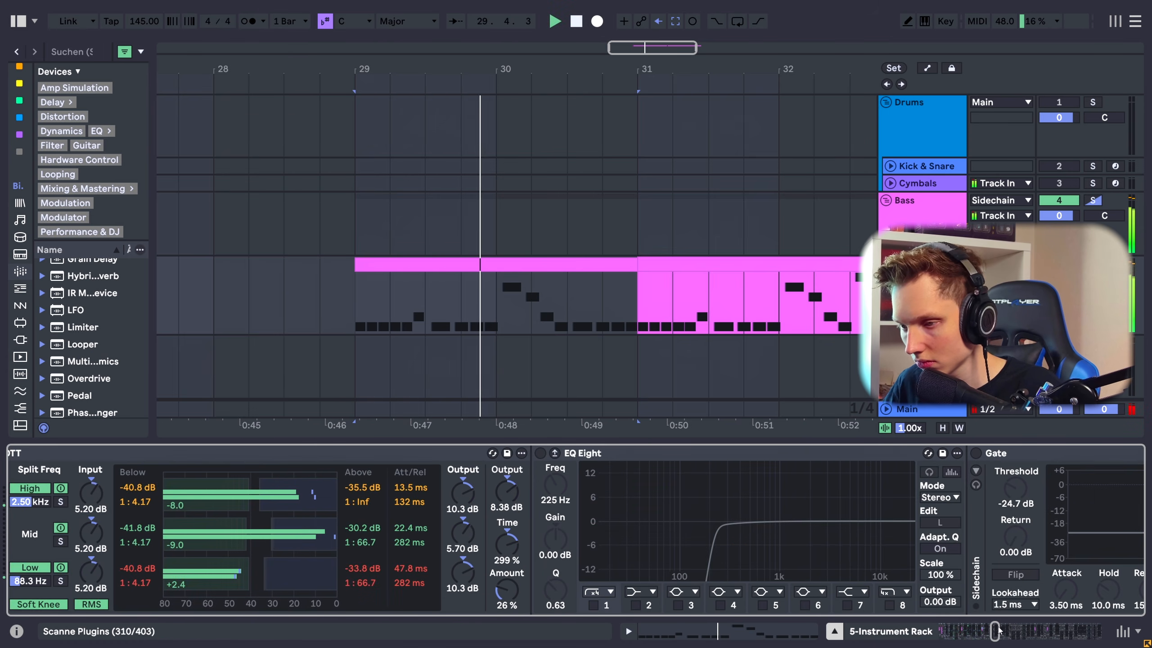
{"action": "left_click", "coordinate": [540, 452]}
{"action": "left_click_drag", "start_coordinate": [994, 631], "coordinate": [998, 632]}
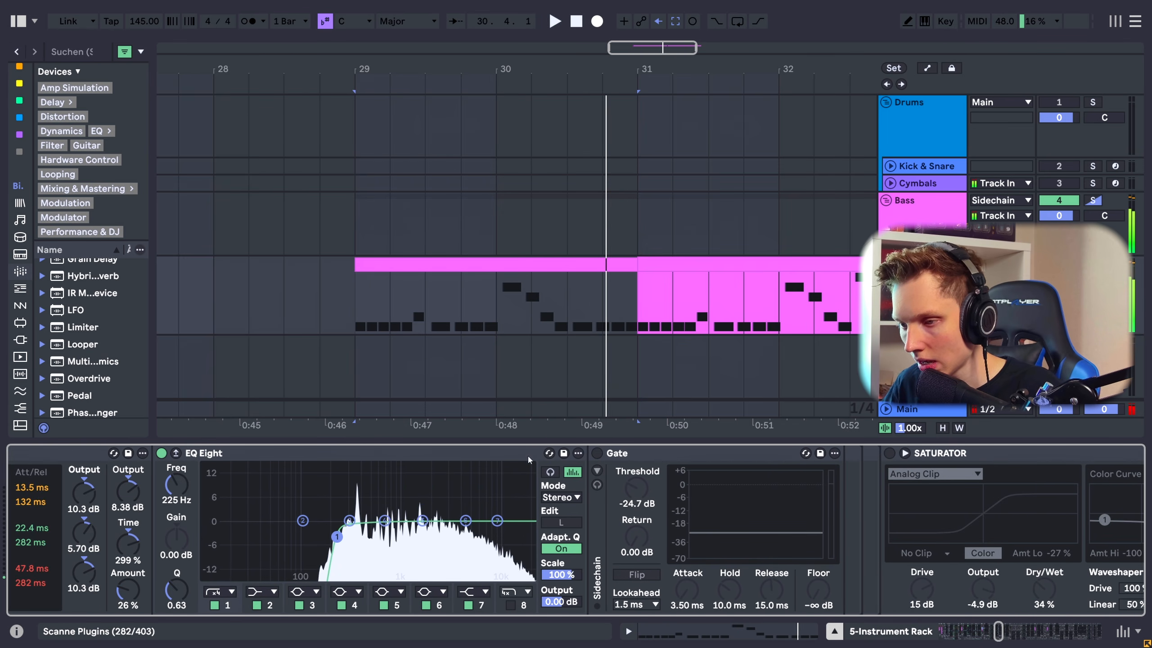
{"action": "left_click", "coordinate": [597, 453]}
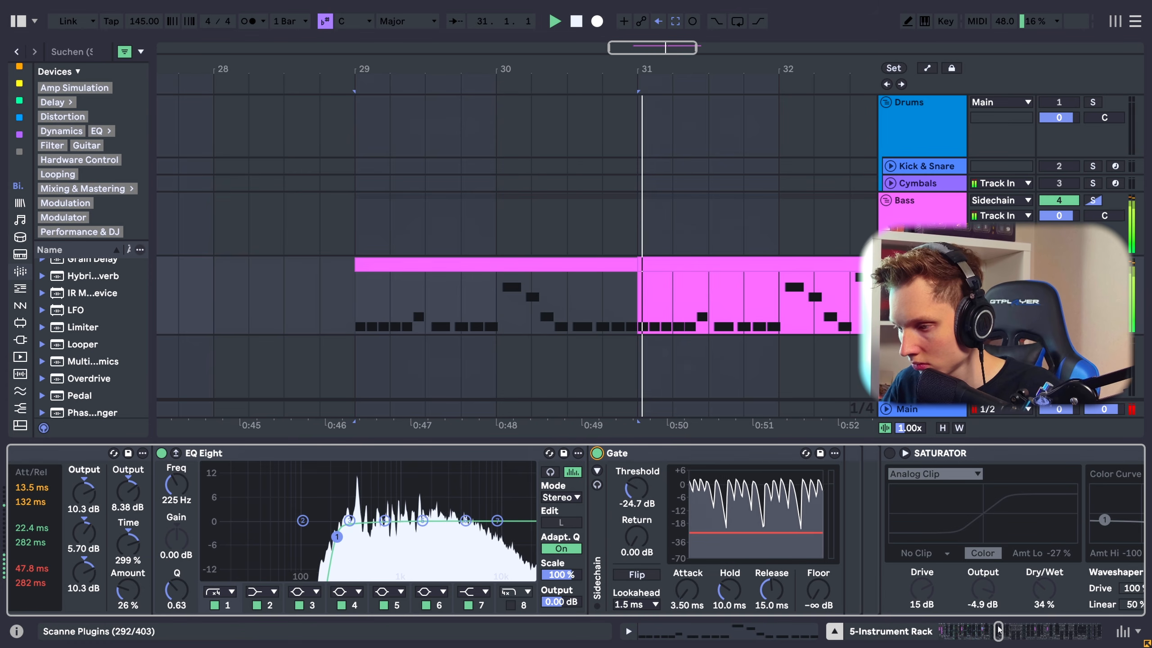
{"action": "key", "text": "space"}
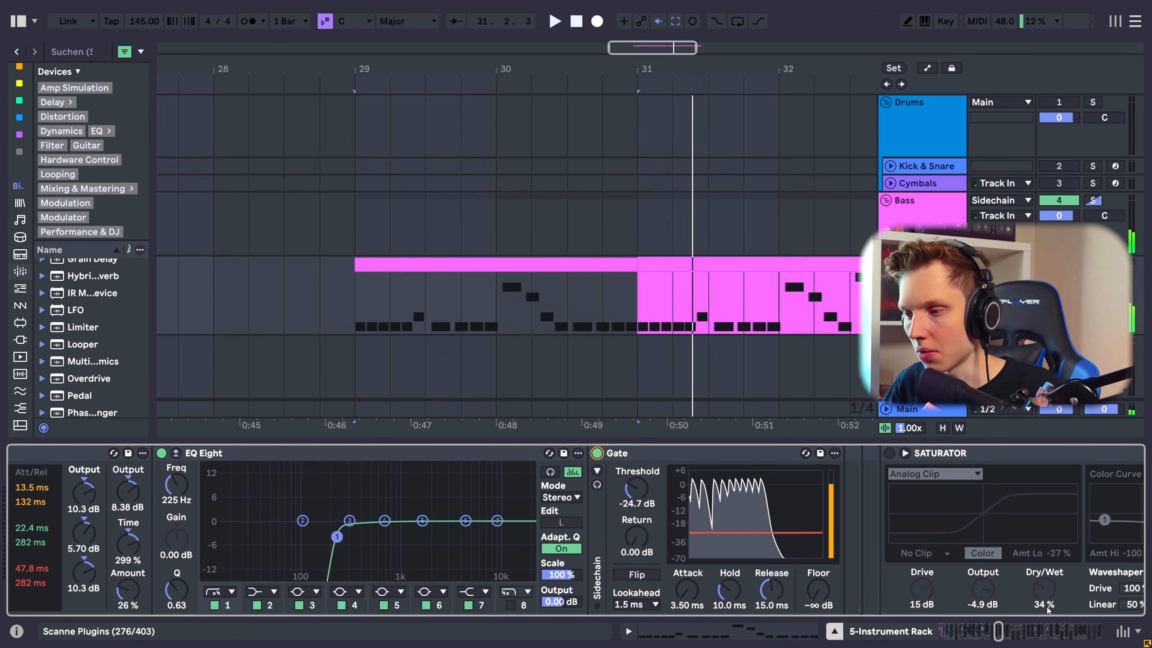
Solo the parallel Kette chain in the Hybrid Reverb's rack instead and audition it.
{"action": "mouse_move", "coordinate": [1000, 632]}
{"action": "left_mouse_down"}
{"action": "mouse_move", "coordinate": [980, 630]}
{"action": "mouse_move", "coordinate": [989, 627]}
{"action": "left_mouse_up"}
{"action": "left_click", "coordinate": [847, 511]}
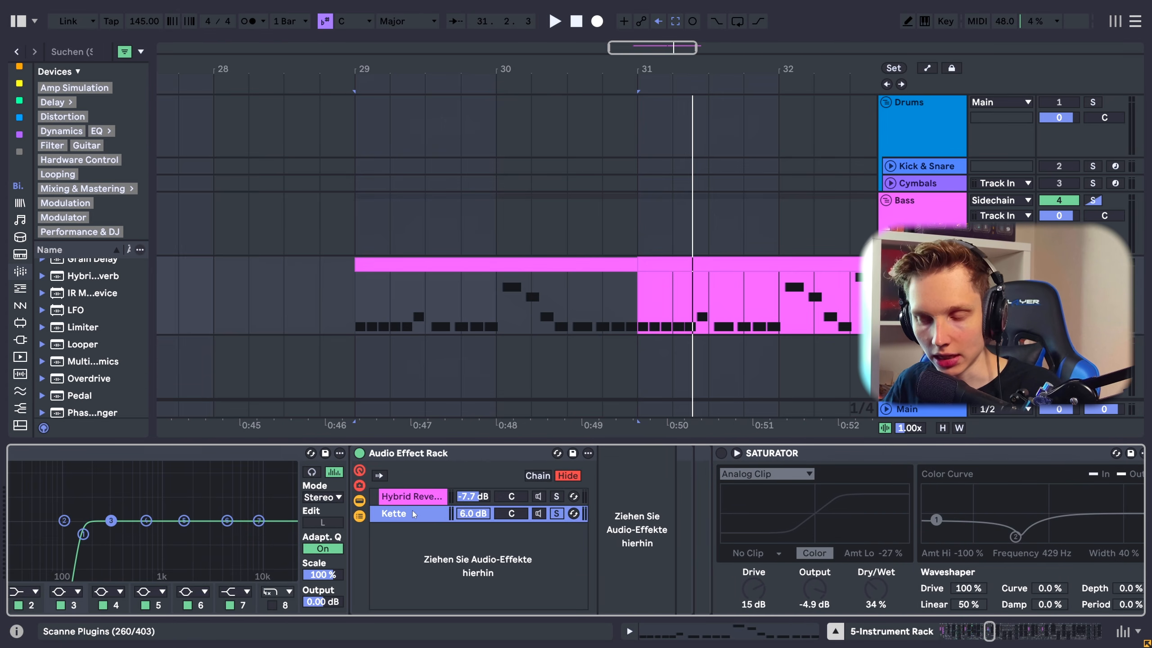
{"action": "key", "text": "space"}
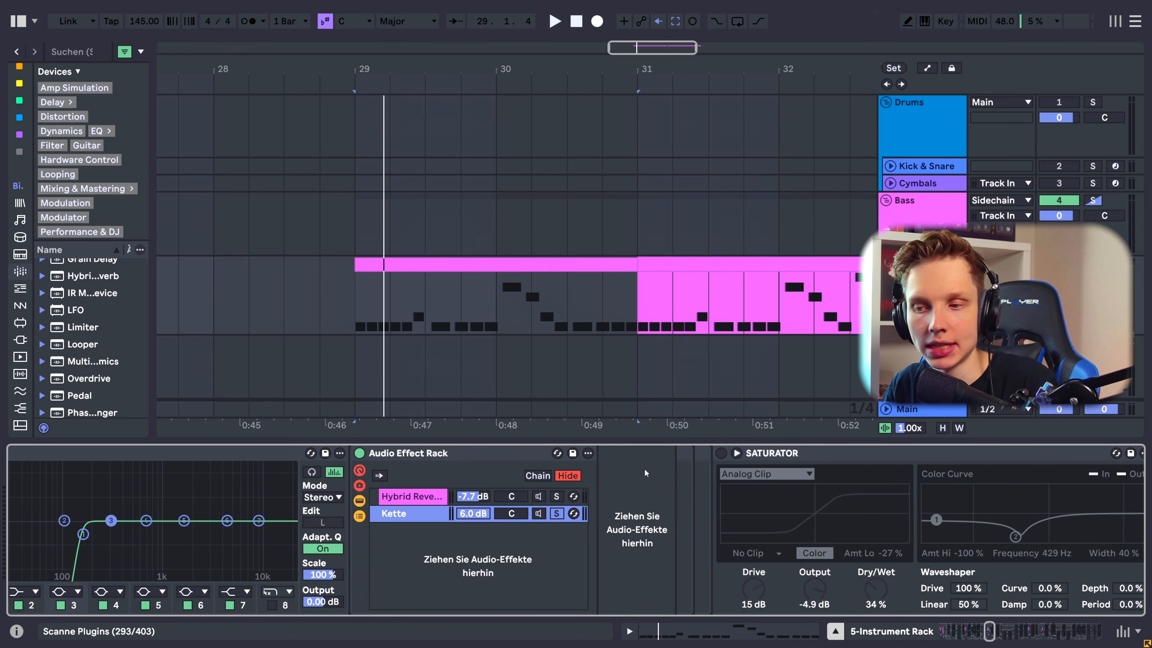
Return to the Audio Effect Rack after the 0.02 ms attack Gate and solo its Chorus-Ensemble chain.
{"action": "left_click_drag", "start_coordinate": [990, 631], "coordinate": [966, 631]}
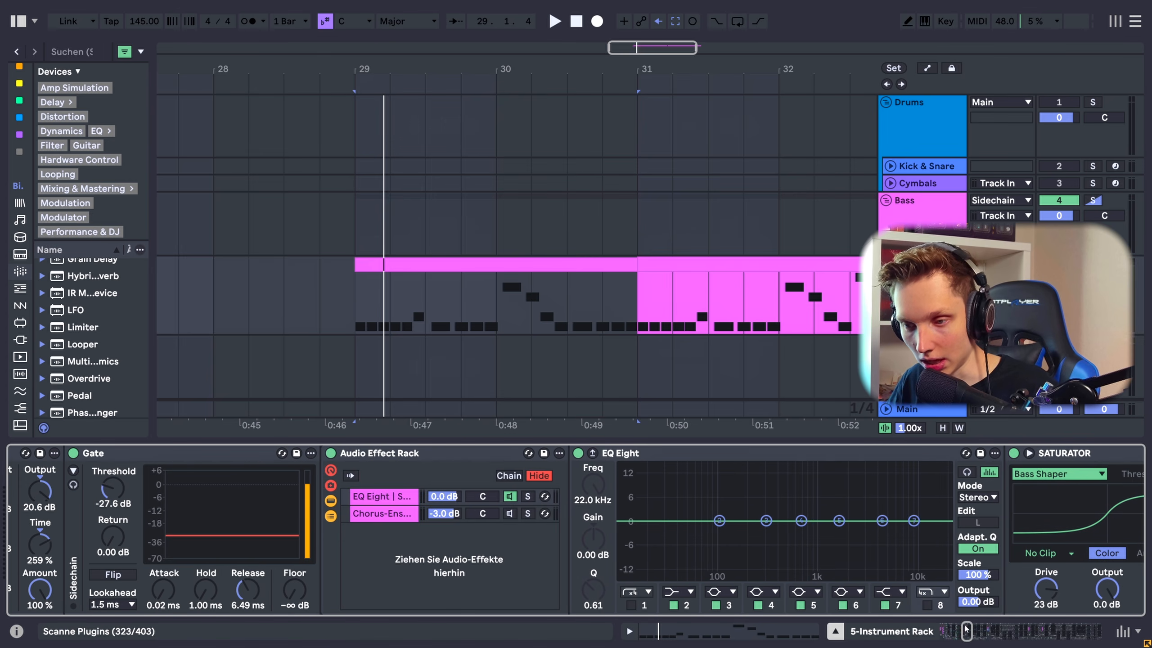
{"action": "left_click", "coordinate": [376, 514]}
{"action": "left_click", "coordinate": [384, 497]}
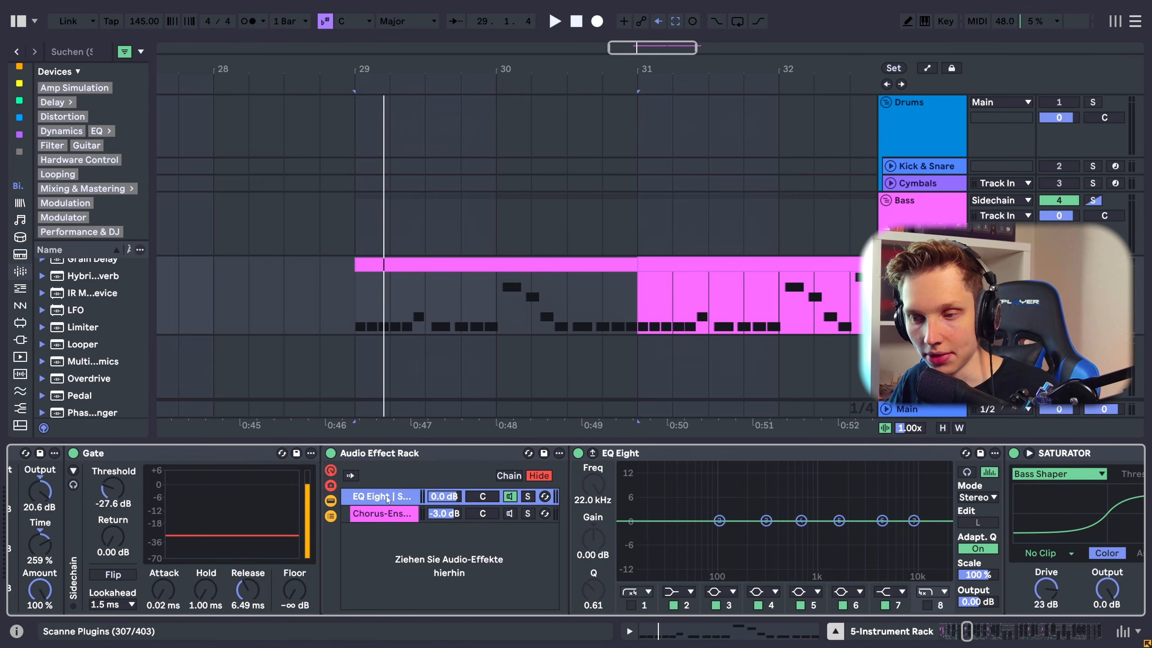
{"action": "left_click", "coordinate": [378, 518]}
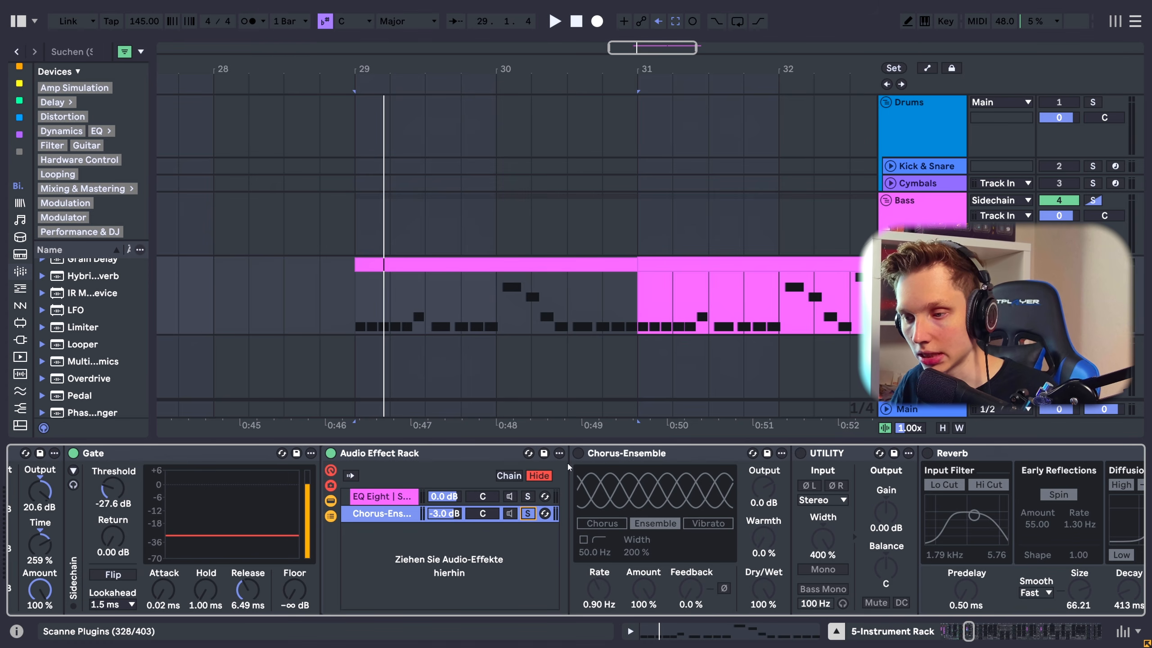
Enable the Chorus-Ensemble, Utility and Reverb in the soloed chain, playing the loop to hear each one.
{"action": "key", "text": "space"}
{"action": "left_click", "coordinate": [578, 453]}
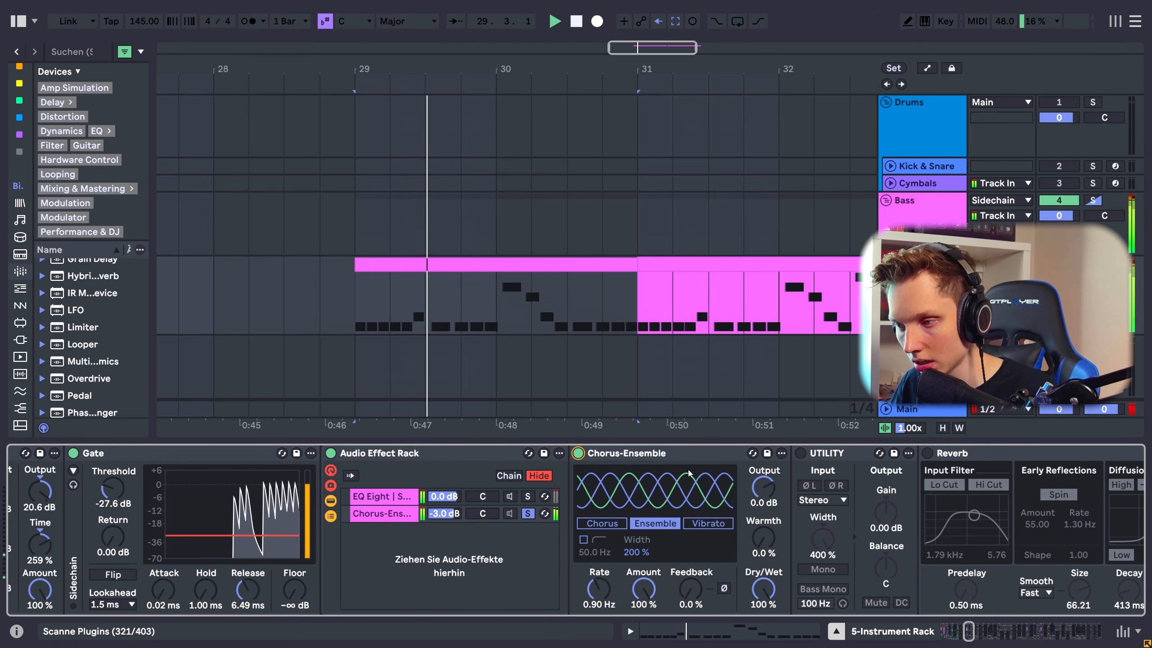
{"action": "scroll", "coordinate": [564, 485], "scroll_direction": "right", "scroll_amount": 5}
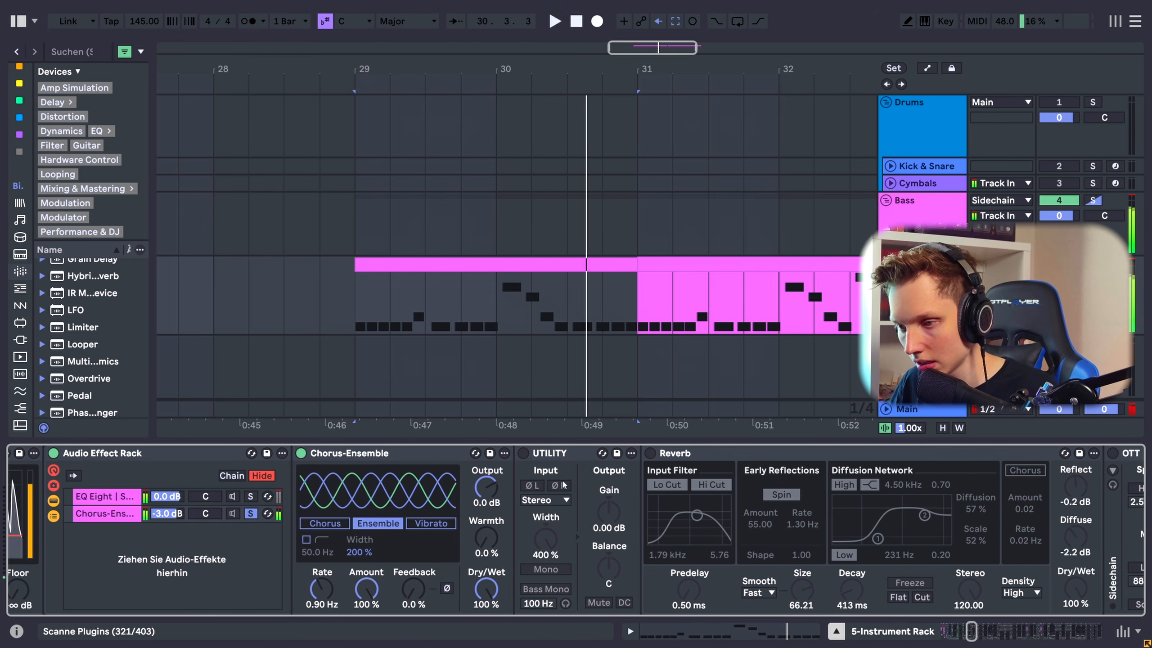
{"action": "left_click", "coordinate": [523, 453]}
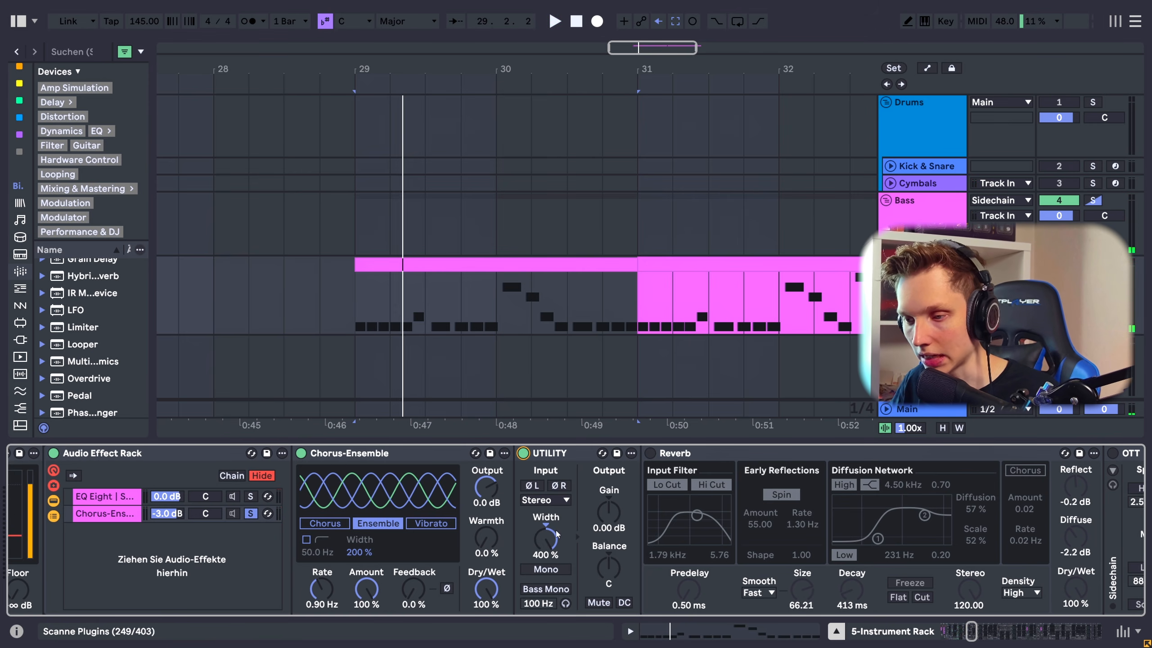
{"action": "left_click", "coordinate": [651, 452]}
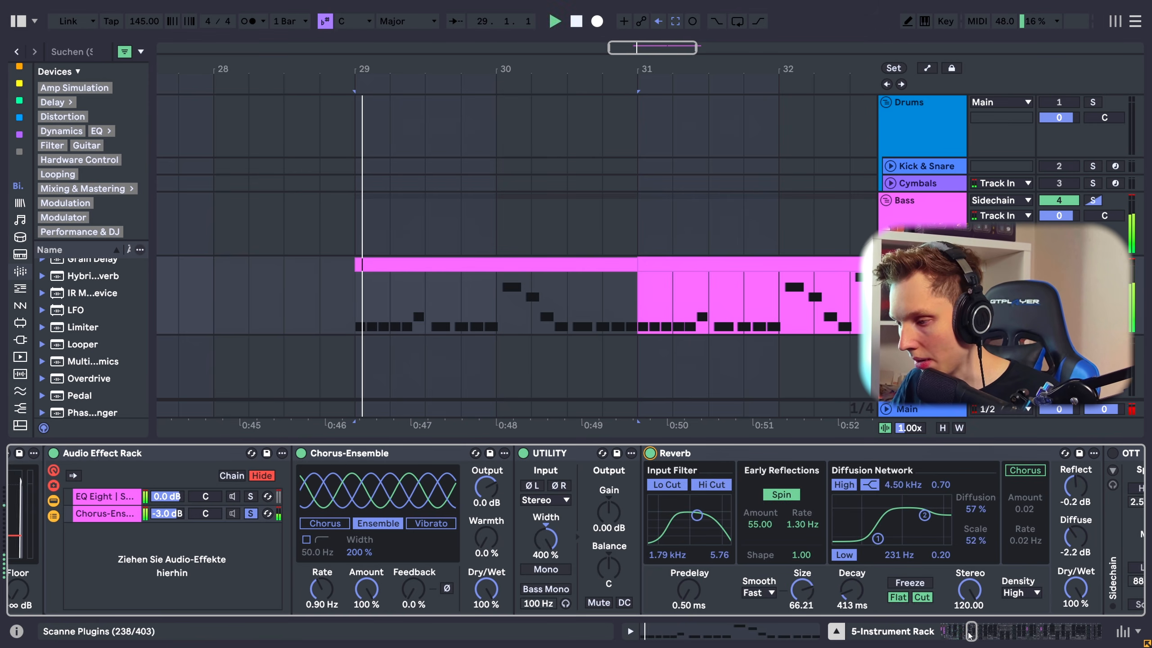
Enable the OTT and EQ Eight after the Reverb in the Chorus-Ensemble chain, playing the loop to hear each one.
{"action": "left_click_drag", "start_coordinate": [971, 632], "coordinate": [973, 635]}
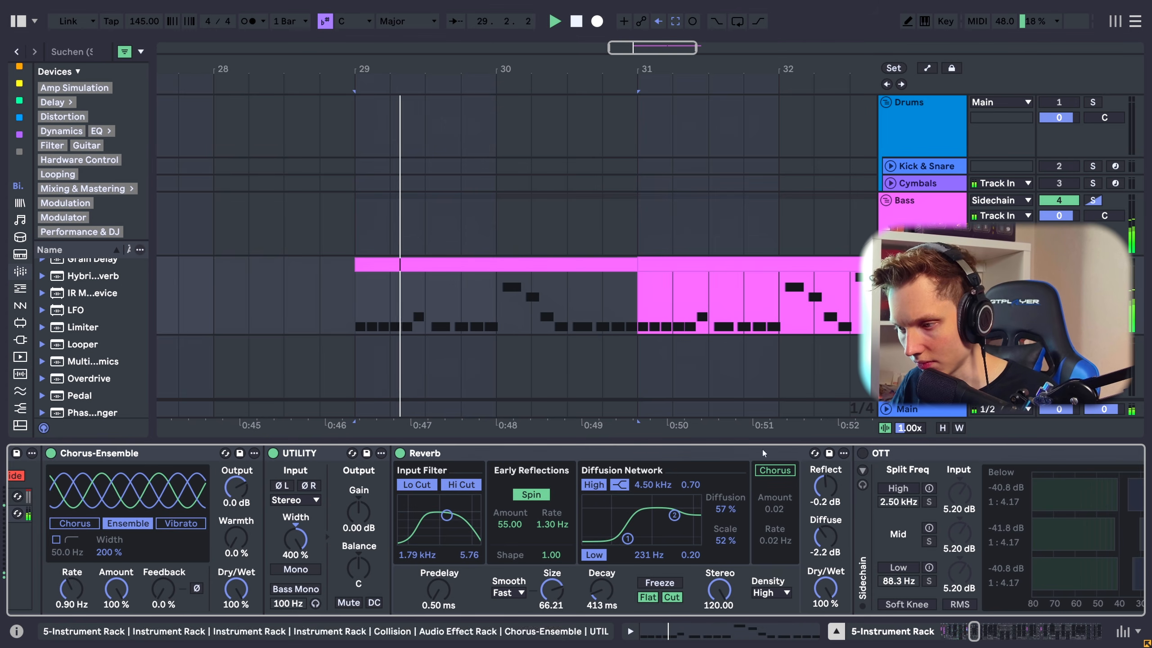
{"action": "left_click_drag", "start_coordinate": [973, 634], "coordinate": [975, 634]}
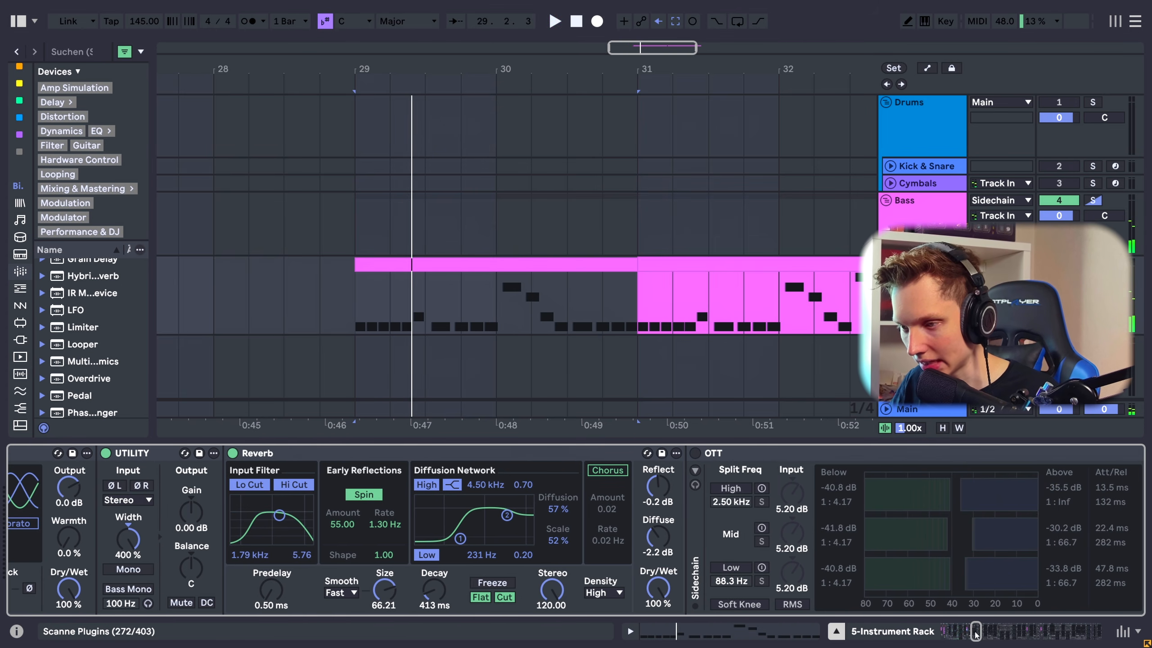
{"action": "left_click", "coordinate": [695, 452]}
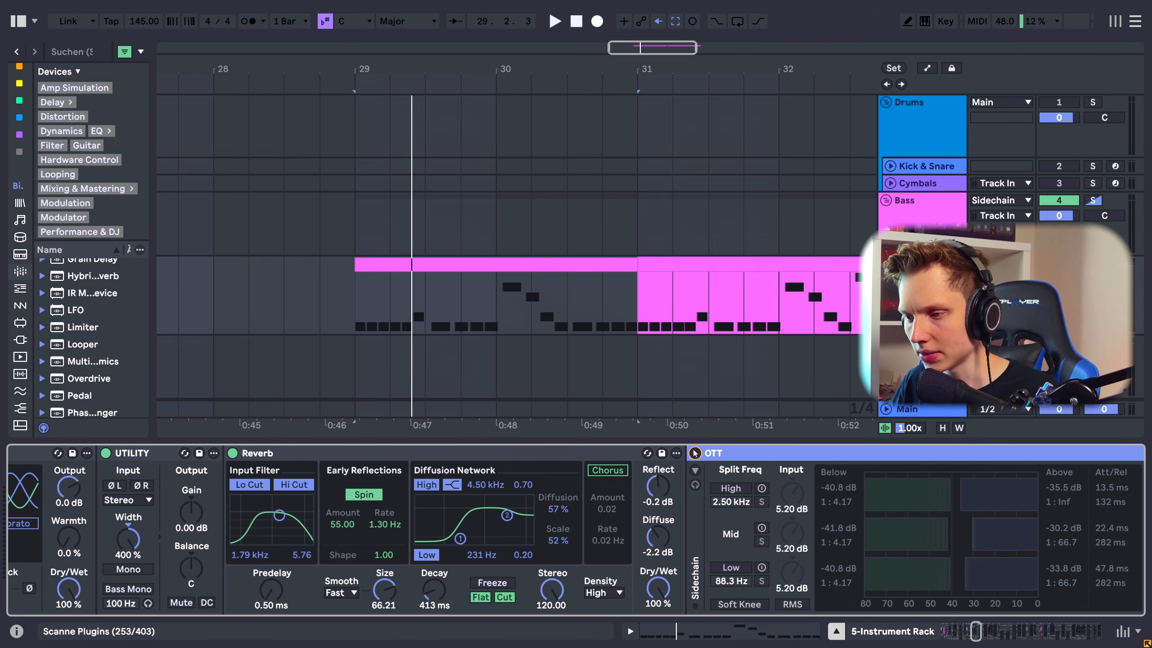
{"action": "left_click_drag", "start_coordinate": [928, 619], "coordinate": [938, 618]}
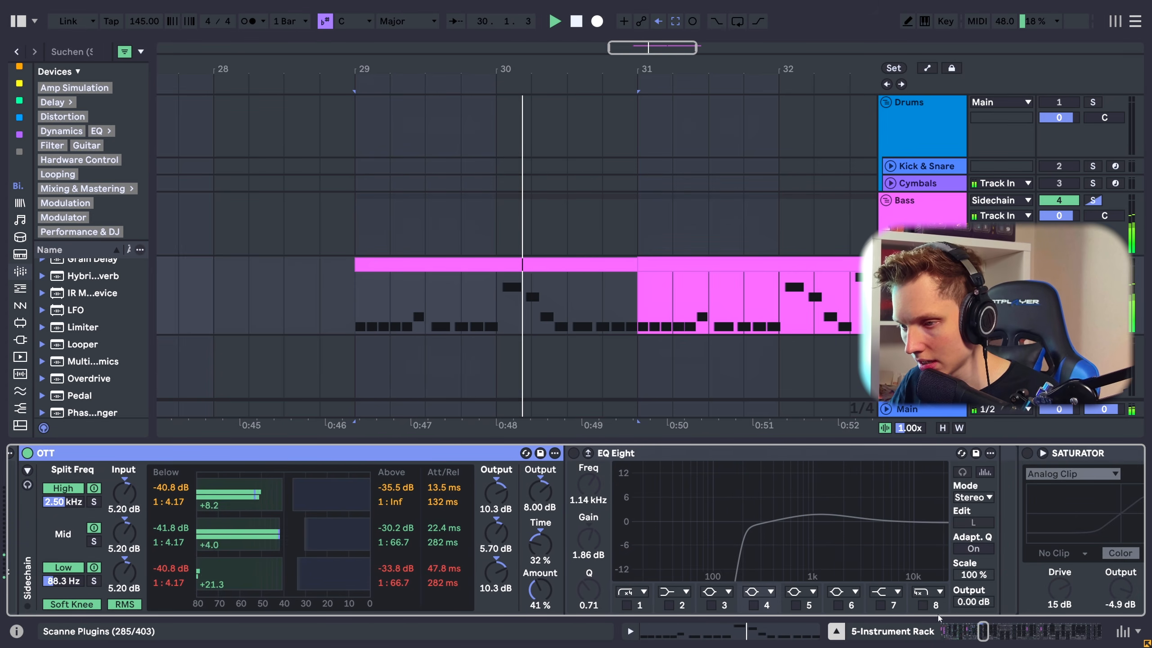
{"action": "left_click", "coordinate": [573, 452]}
{"action": "key", "text": "space"}
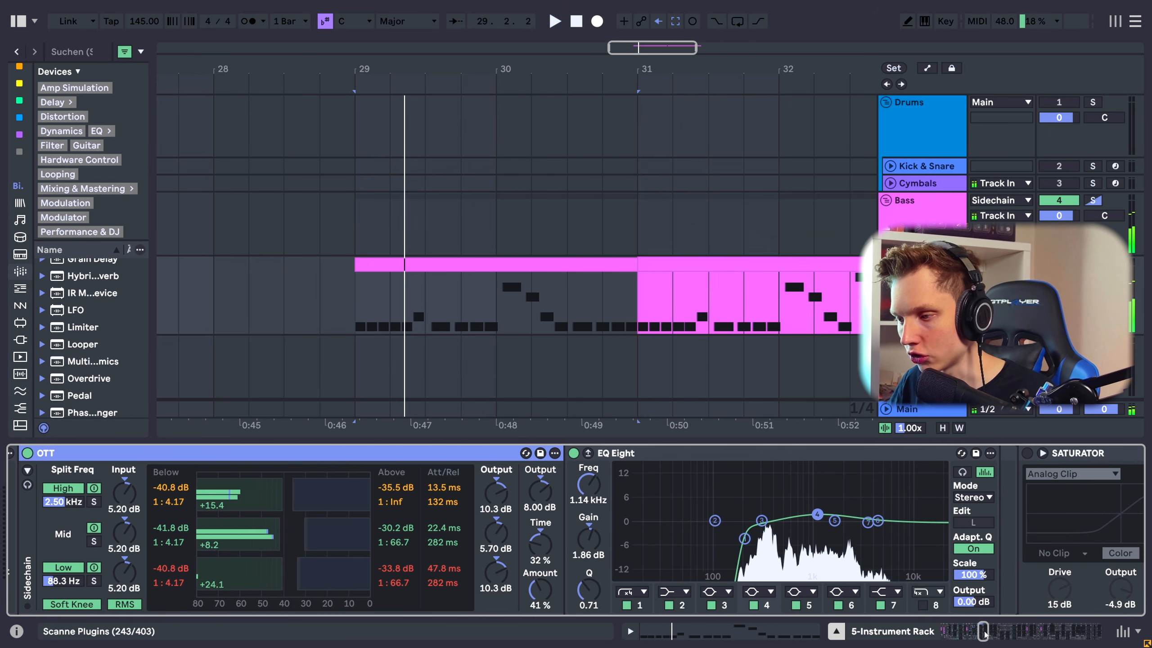
Turn off the chain solos in the Chorus-Ensemble rack and the Hybrid Reverb/Kette rack and audition the combined parallel chains.
{"action": "left_click_drag", "start_coordinate": [983, 631], "coordinate": [972, 629]}
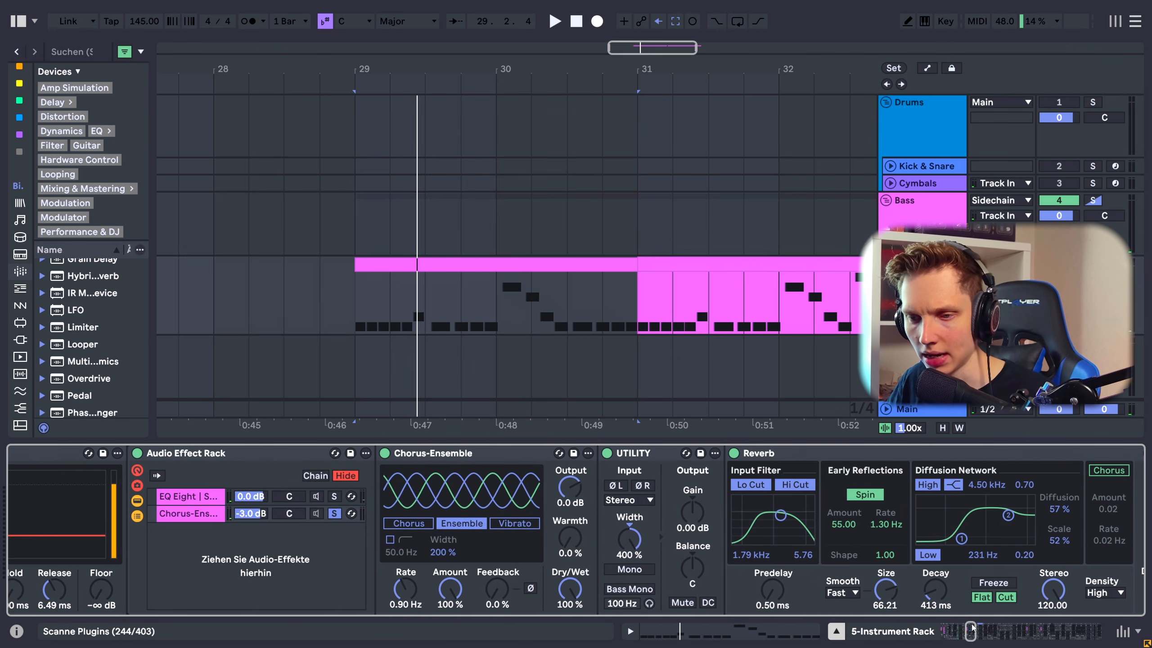
{"action": "left_click", "coordinate": [191, 517]}
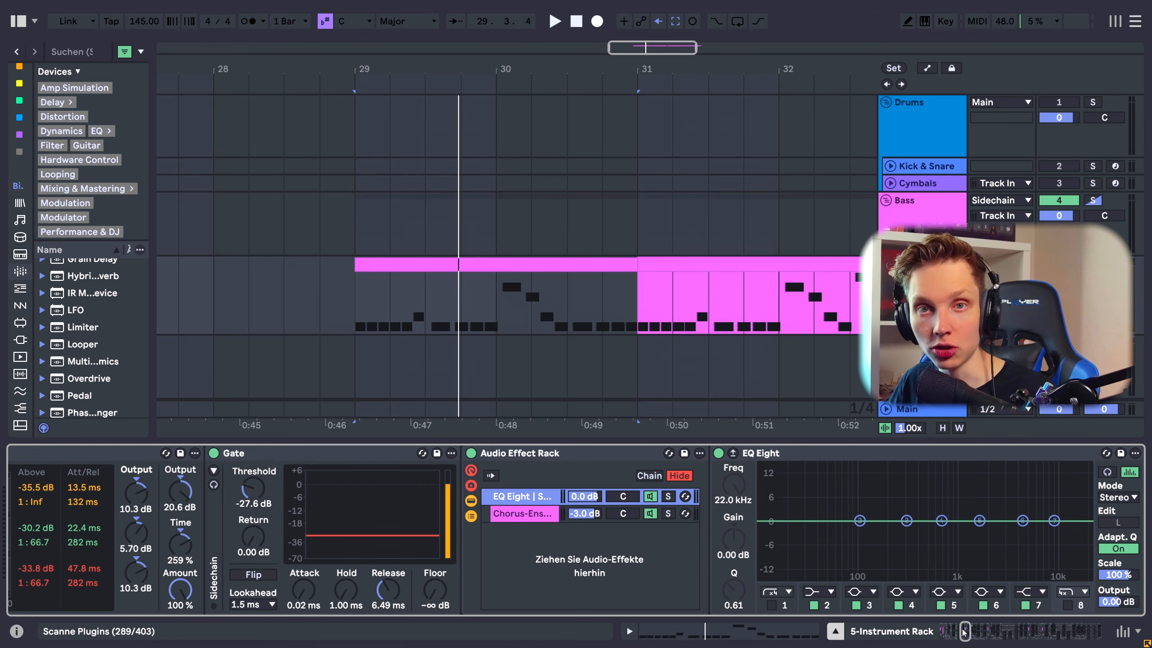
{"action": "left_click_drag", "start_coordinate": [966, 633], "coordinate": [993, 635]}
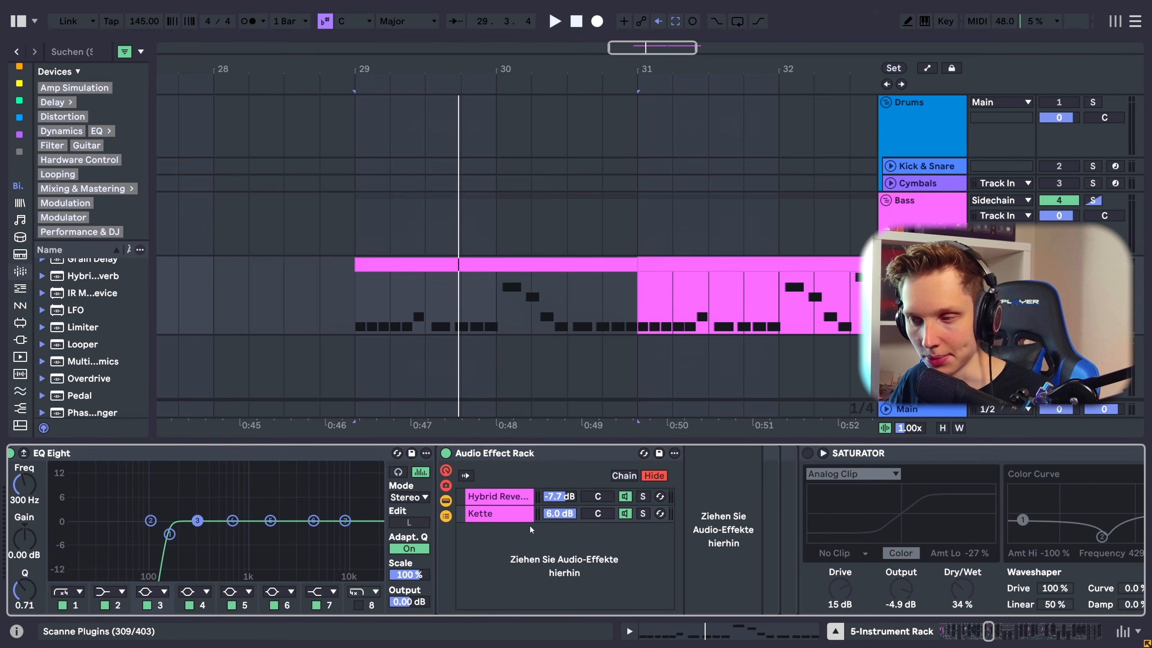
{"action": "key", "text": "space"}
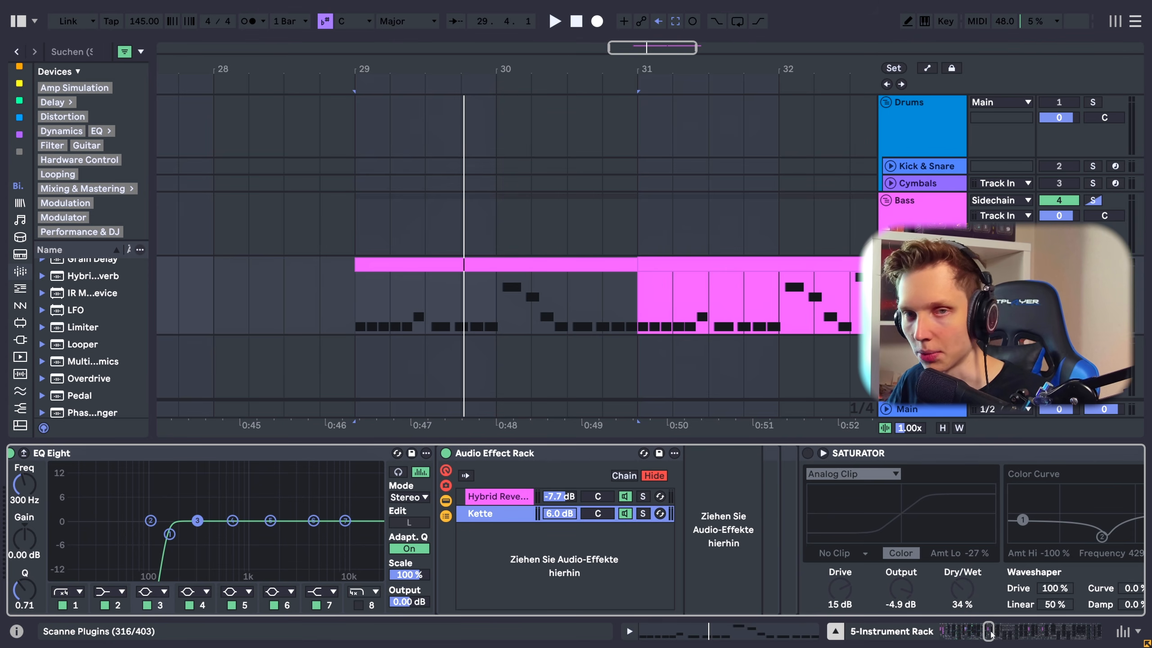
{"action": "key", "text": "space"}
{"action": "left_click_drag", "start_coordinate": [994, 634], "coordinate": [997, 634]}
{"action": "key", "text": "space"}
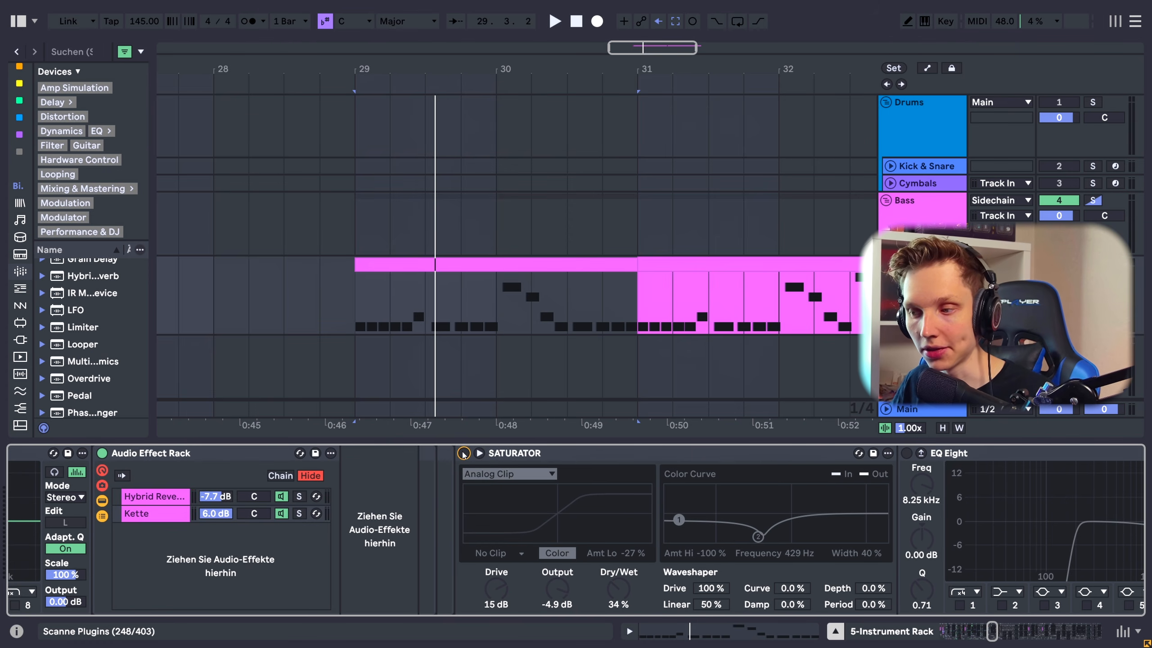
Enable the Analog Clip Saturator and the EQ Eight following the Hybrid Reverb/Kette rack, playing the loop to hear each one.
{"action": "left_click", "coordinate": [463, 452]}
{"action": "key", "text": "space"}
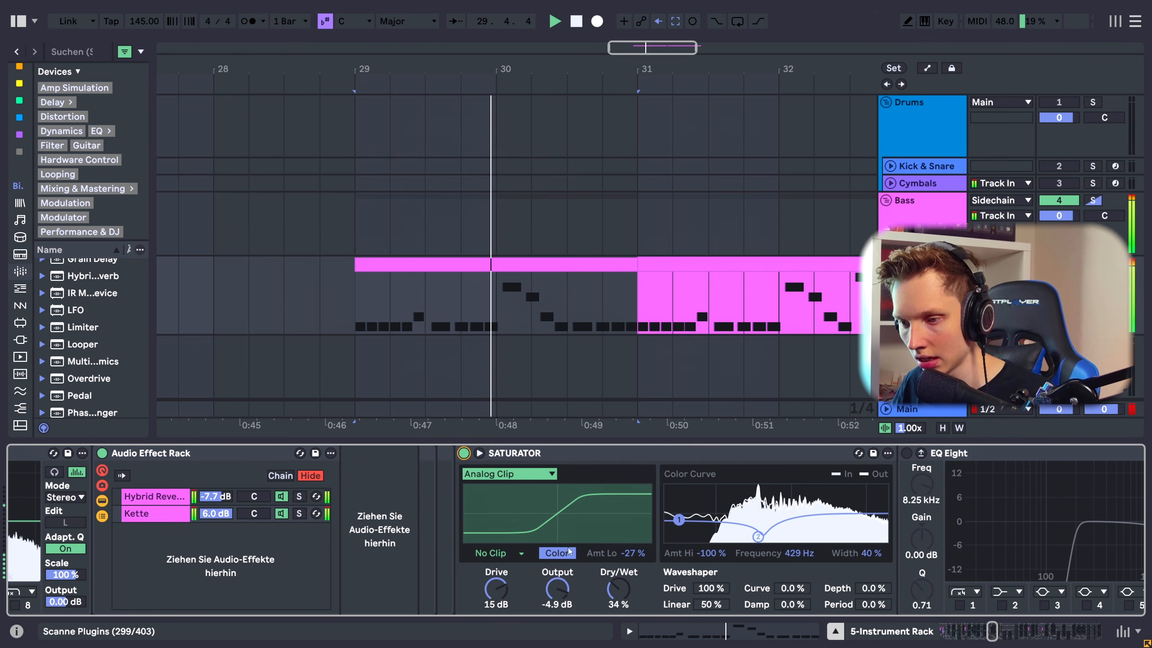
{"action": "key", "text": "space"}
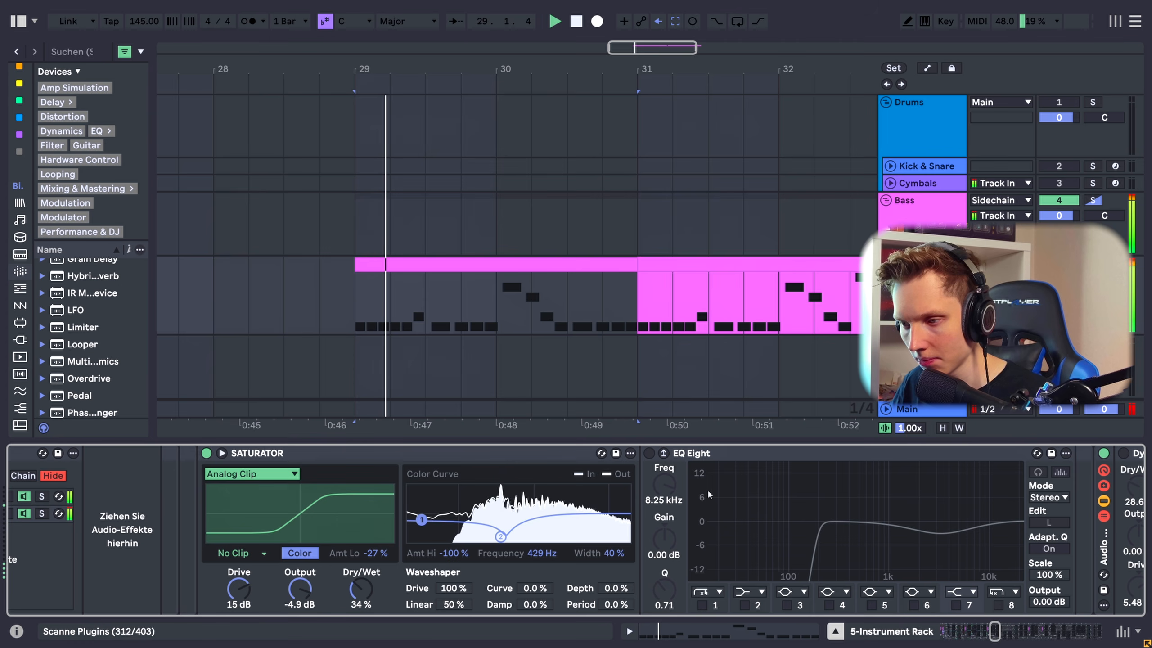
{"action": "key", "text": "space"}
{"action": "left_click", "coordinate": [649, 453]}
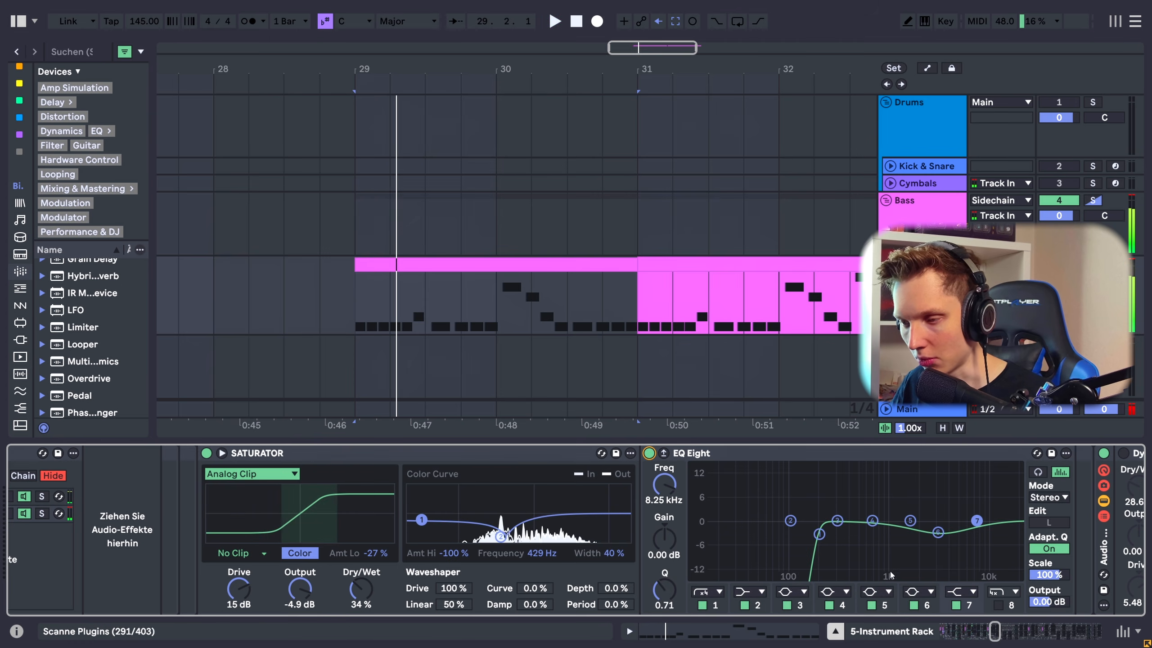
{"action": "key", "text": "space"}
Return to the Instrument Rack, solo the fourth chain instead of the third, and enable and audition its Collision.
{"action": "left_click_drag", "start_coordinate": [994, 633], "coordinate": [946, 637]}
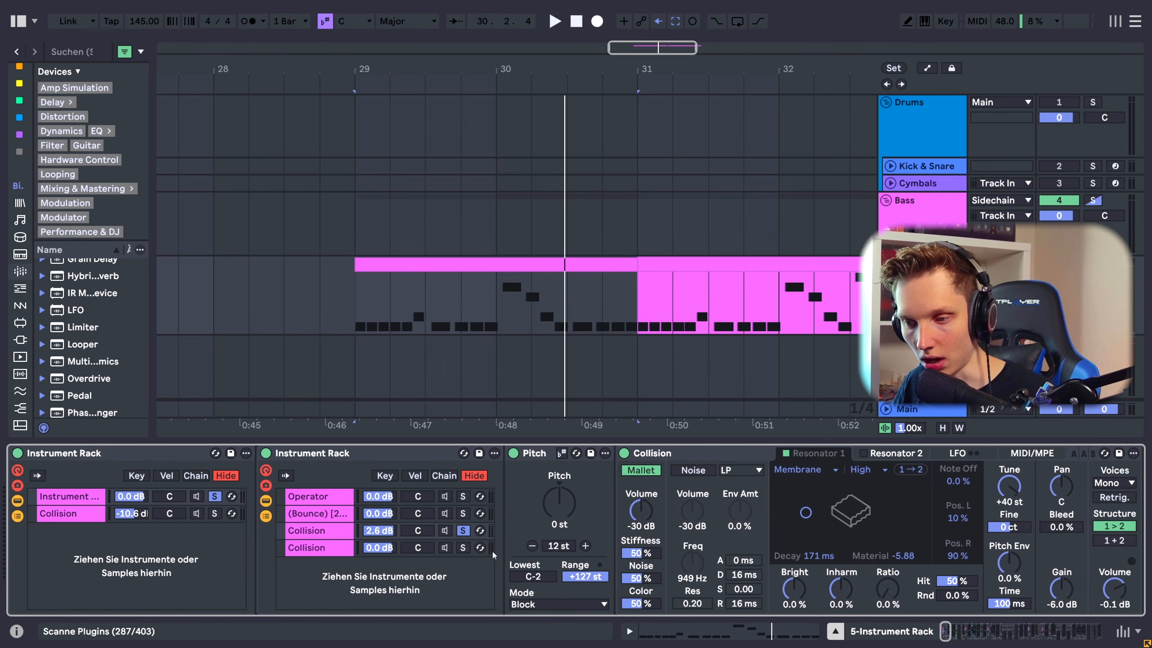
{"action": "left_click", "coordinate": [321, 547]}
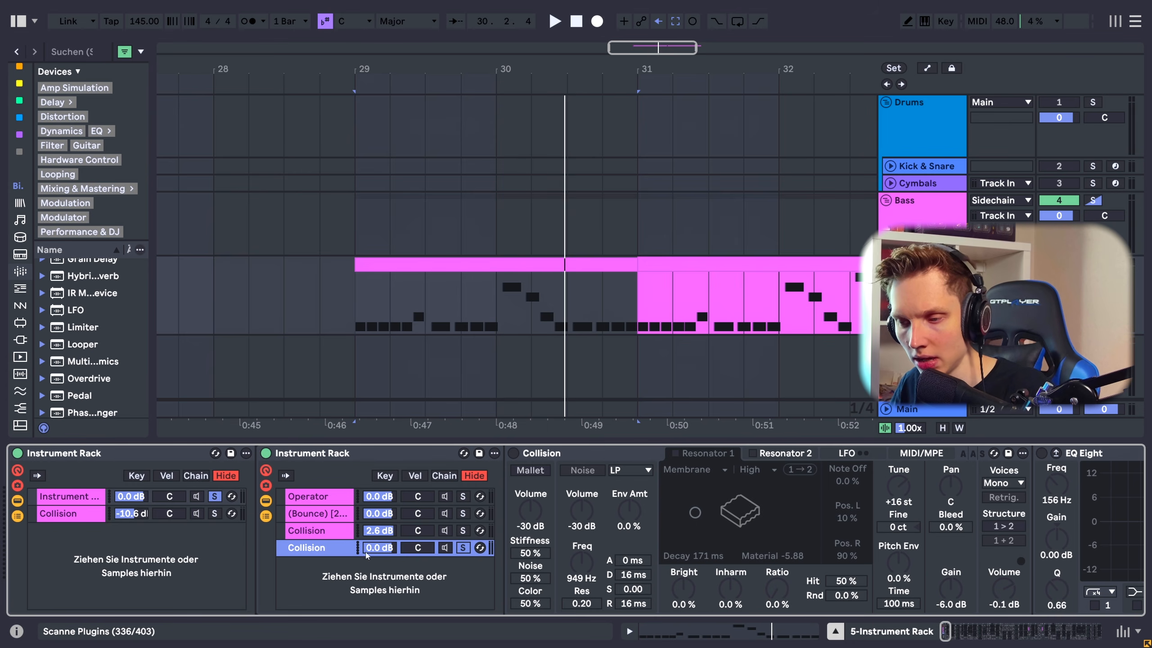
{"action": "left_click", "coordinate": [535, 453]}
{"action": "key", "text": "space"}
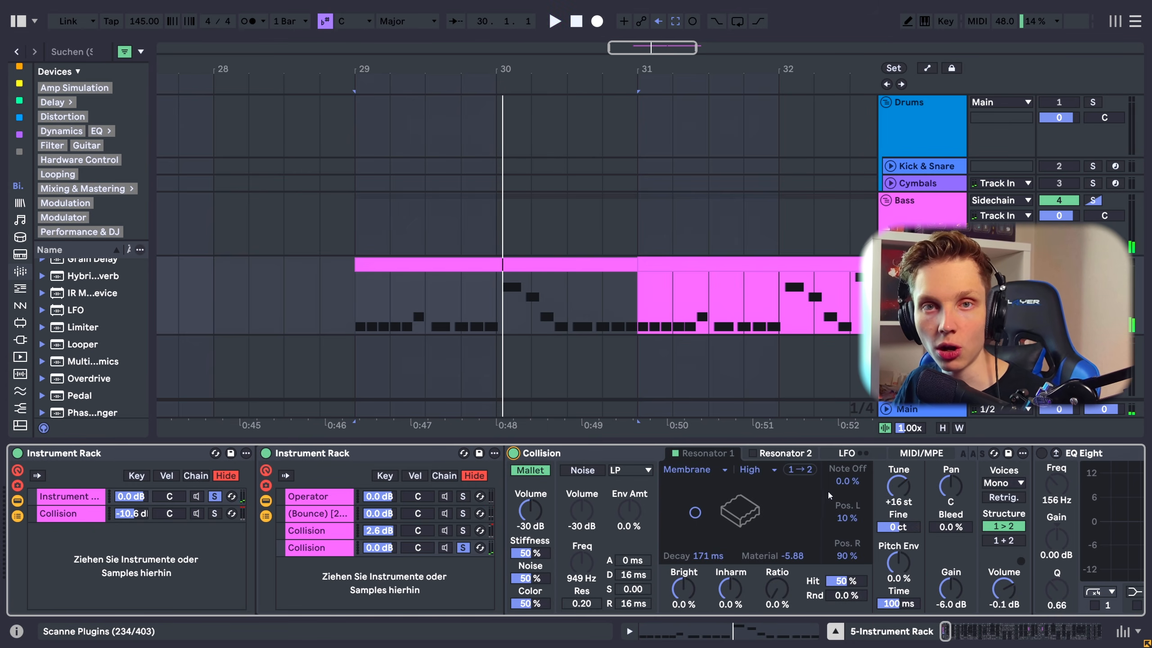
Compare the Collision tuning of the third and fourth chains in the Instrument Rack.
{"action": "left_click", "coordinate": [309, 536]}
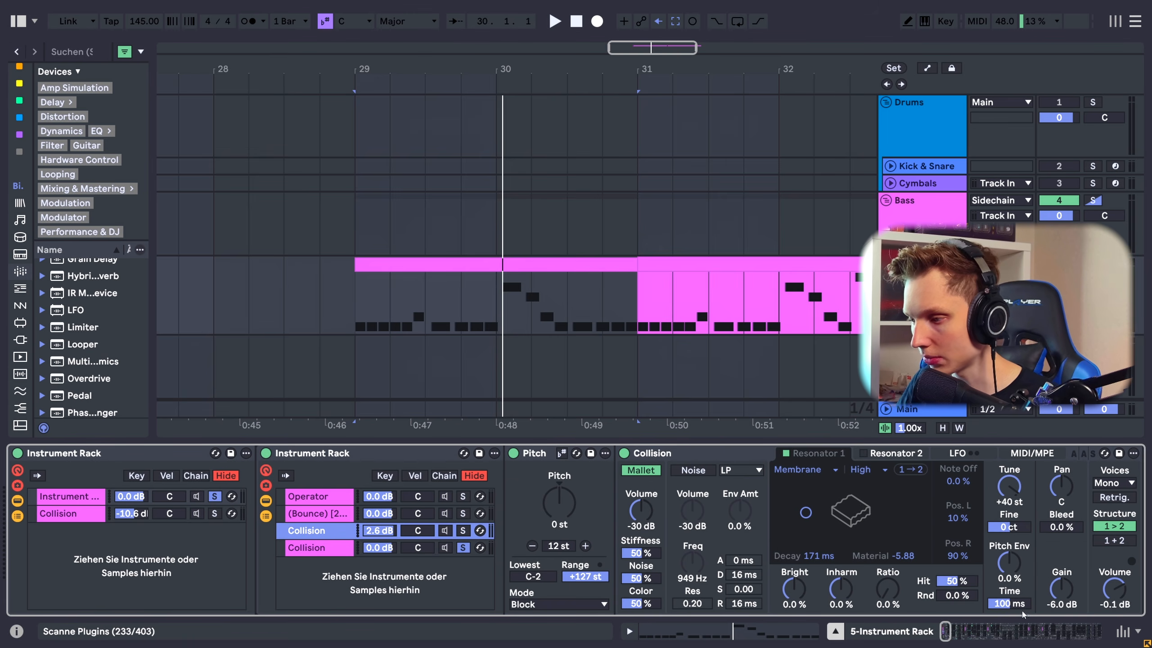
{"action": "left_click_drag", "start_coordinate": [959, 628], "coordinate": [950, 631]}
{"action": "left_click", "coordinate": [277, 545]}
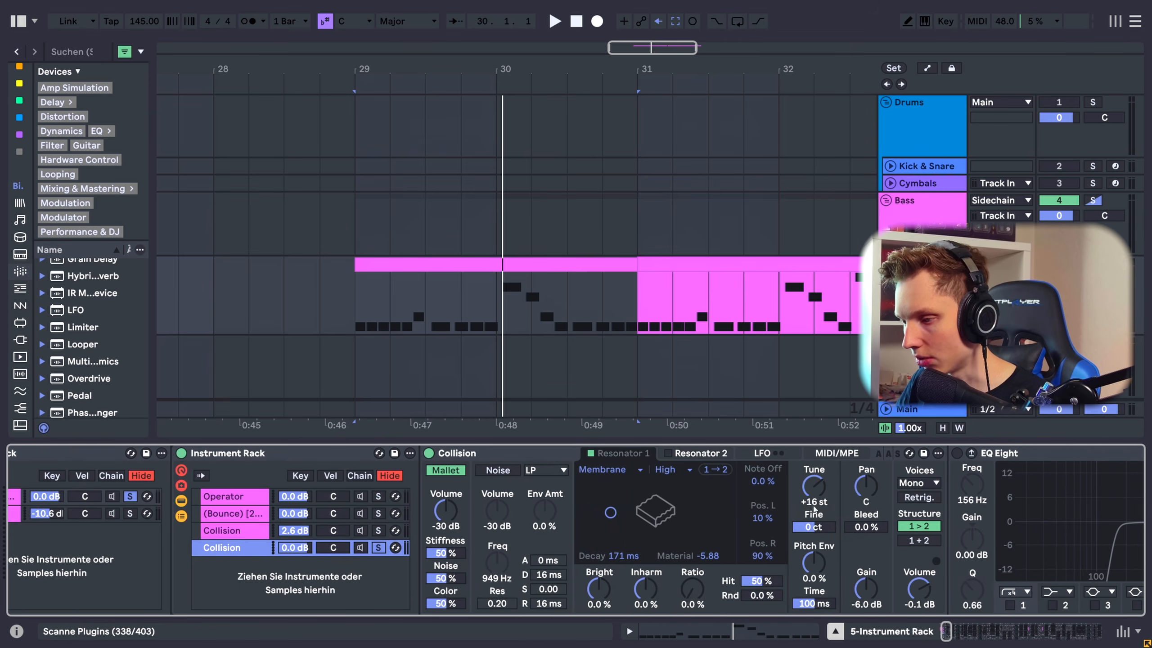
{"action": "left_click", "coordinate": [241, 532]}
{"action": "left_click", "coordinate": [243, 548]}
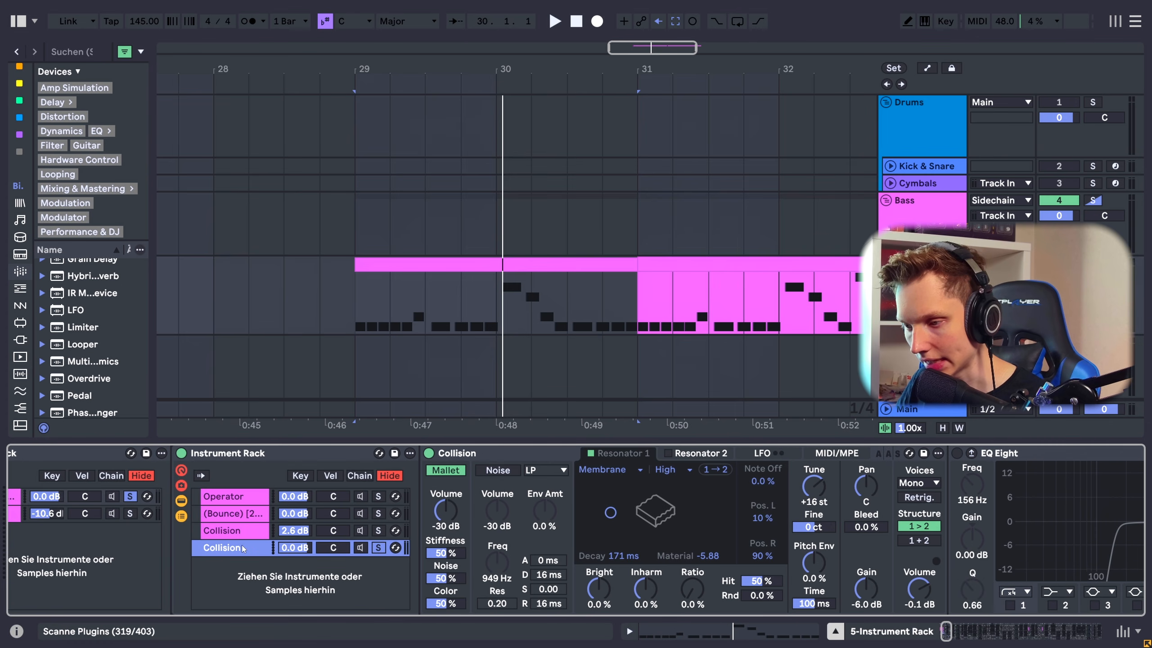
Enable the EQ Eight, OTT and Gate after the fourth chain's Collision, playing the loop to hear each one.
{"action": "left_click_drag", "start_coordinate": [945, 630], "coordinate": [949, 631]}
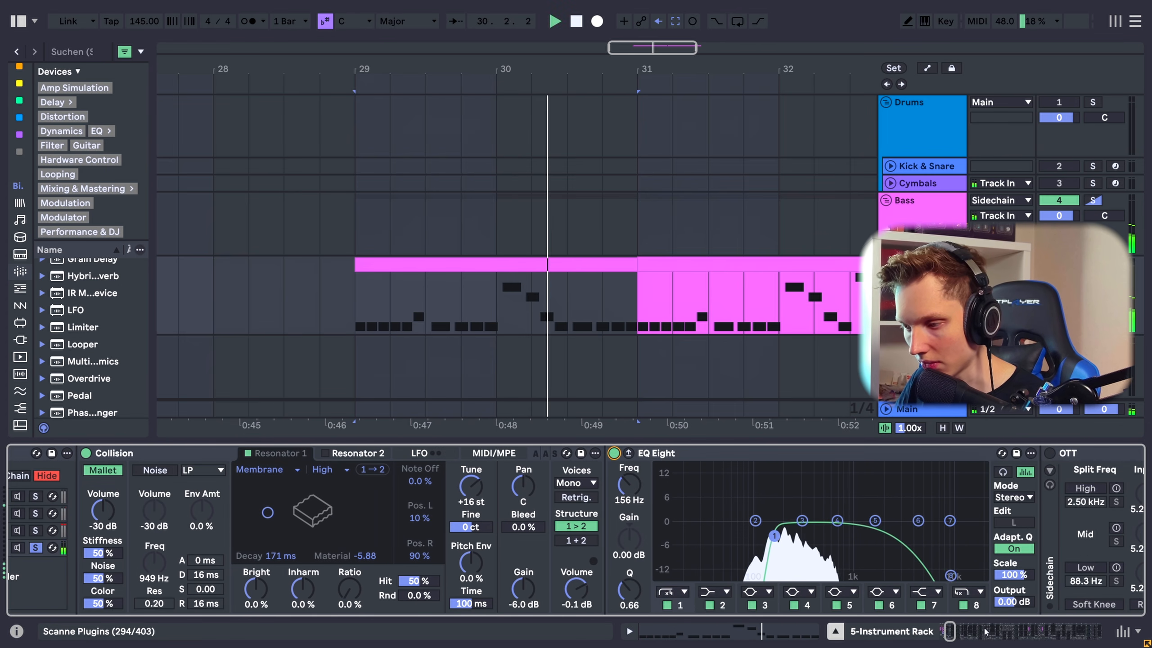
{"action": "left_click_drag", "start_coordinate": [949, 631], "coordinate": [961, 631]}
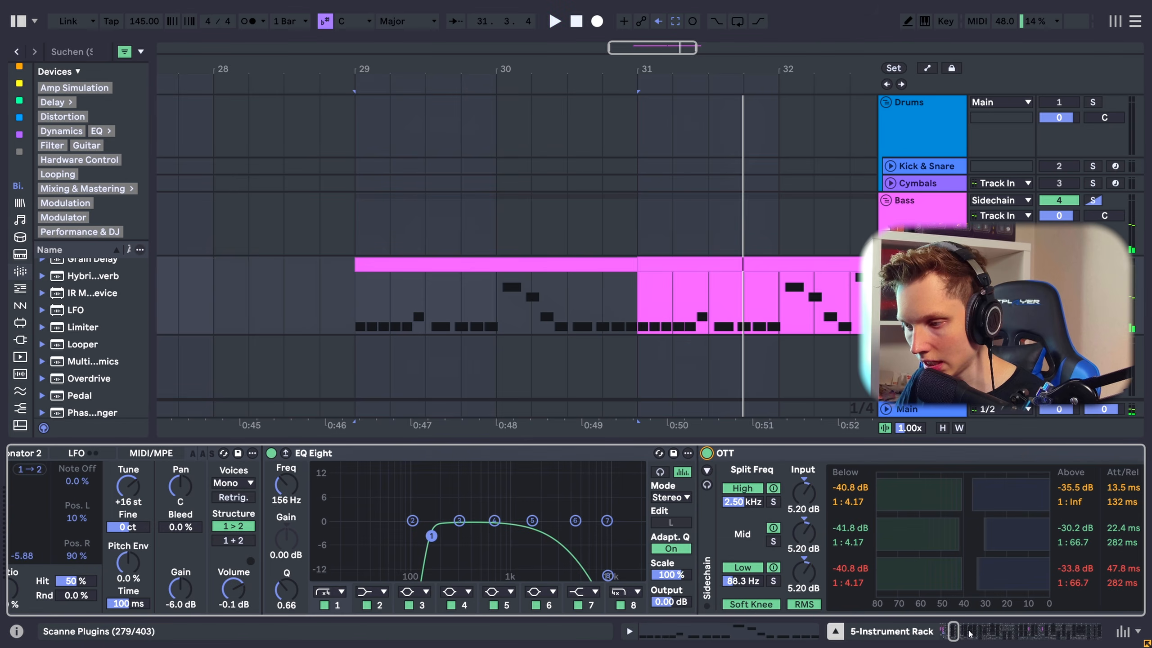
{"action": "left_click_drag", "start_coordinate": [955, 631], "coordinate": [965, 632]}
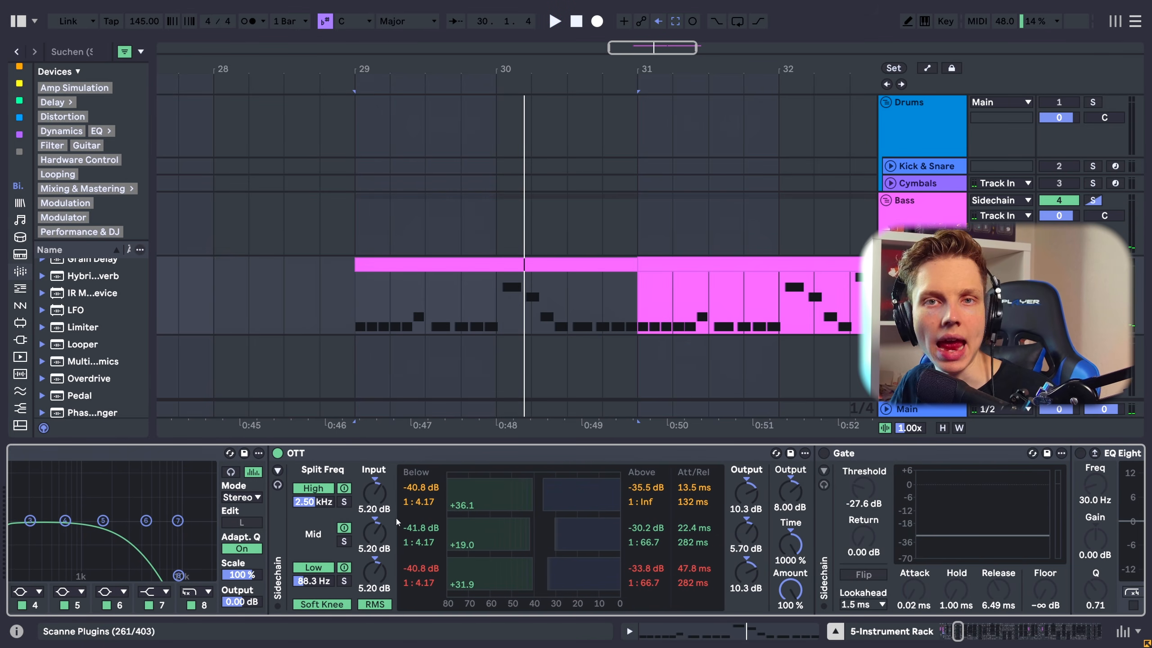
{"action": "key", "text": "space"}
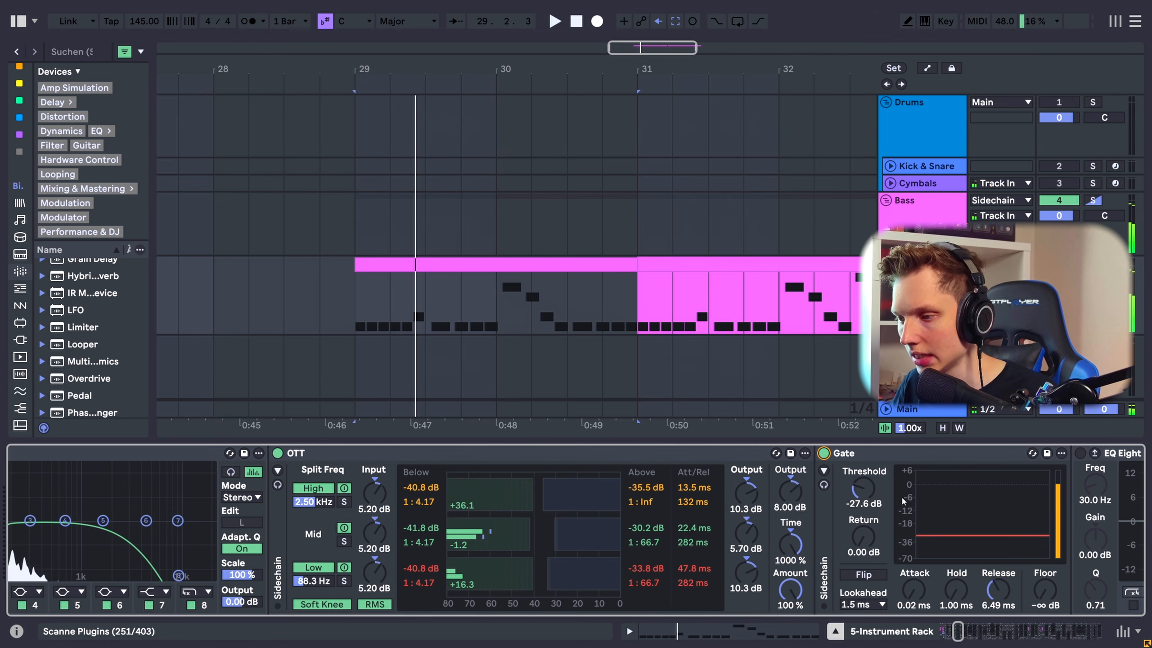
{"action": "left_click", "coordinate": [824, 453]}
Enable the EQ Eight after the Gate and the Bass Shaper Saturator, auditioning the loop with each one.
{"action": "left_click_drag", "start_coordinate": [958, 631], "coordinate": [965, 634]}
{"action": "key", "text": "space"}
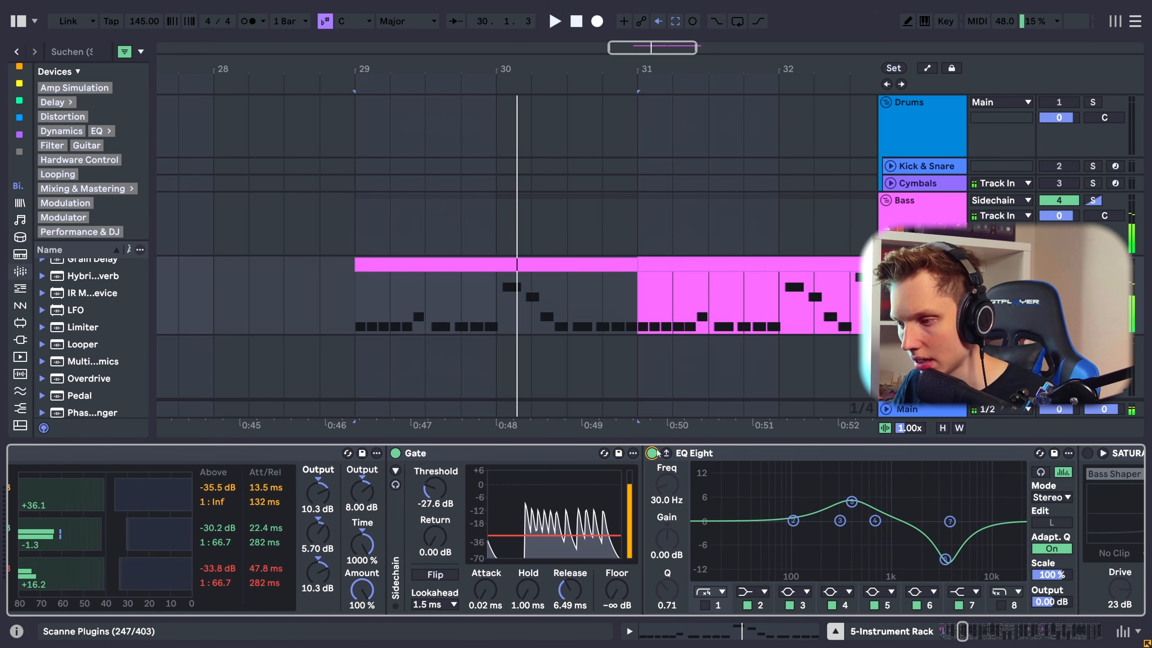
{"action": "left_click", "coordinate": [652, 452]}
{"action": "key", "text": "space"}
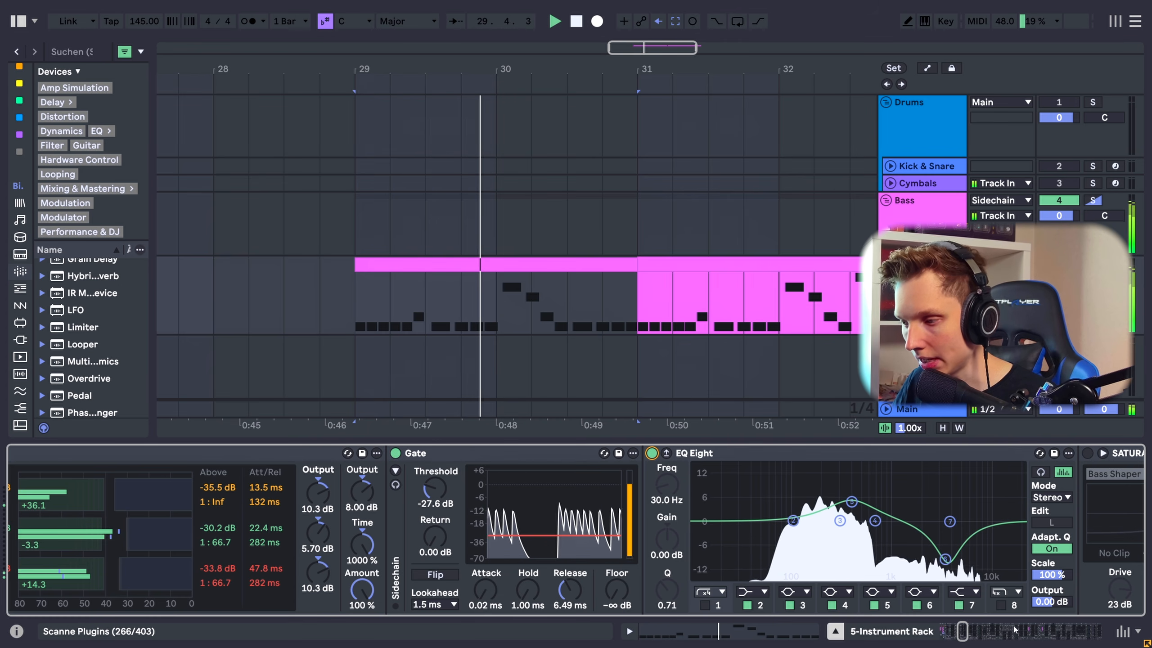
{"action": "left_click_drag", "start_coordinate": [963, 633], "coordinate": [966, 633]}
{"action": "key", "text": "space"}
{"action": "key", "text": "space"}
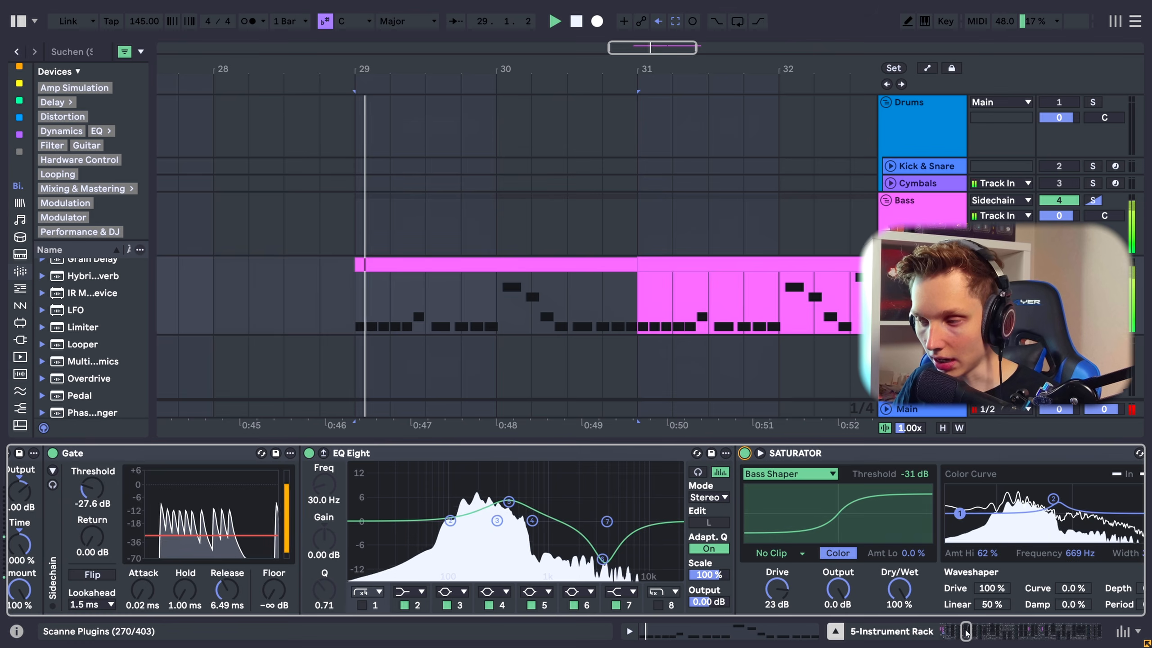
Enable the 212 Hz low-cut EQ Eight and the OTT after the Bass Shaper Saturator, playing the loop to hear each one.
{"action": "left_click_drag", "start_coordinate": [966, 632], "coordinate": [970, 632]}
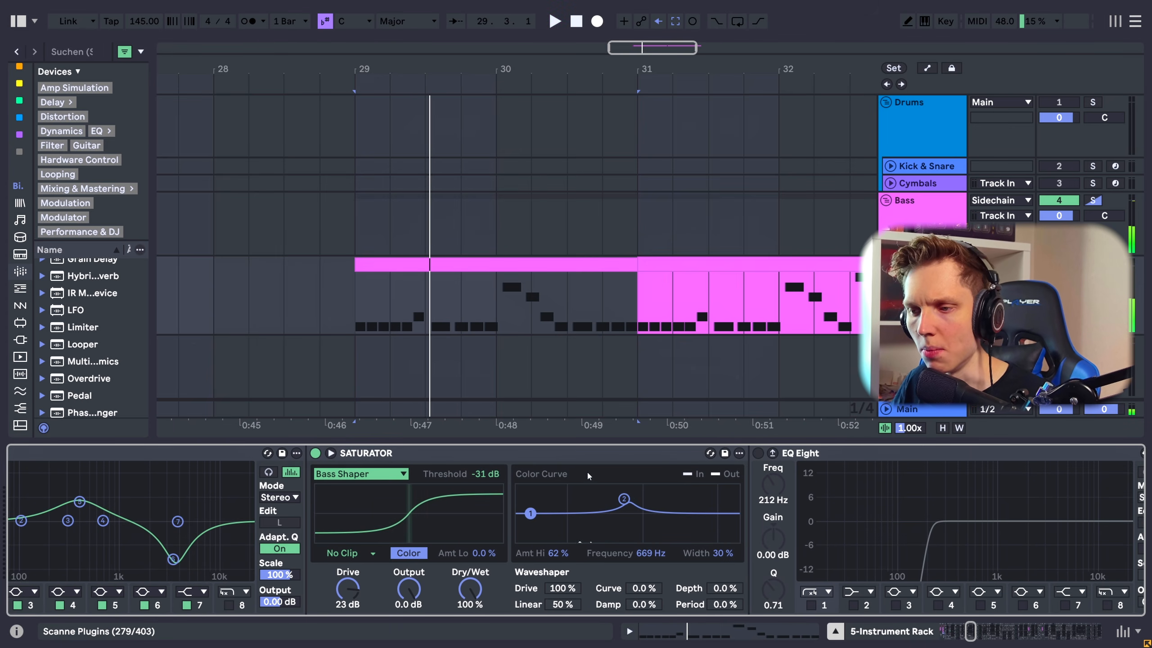
{"action": "key", "text": "space"}
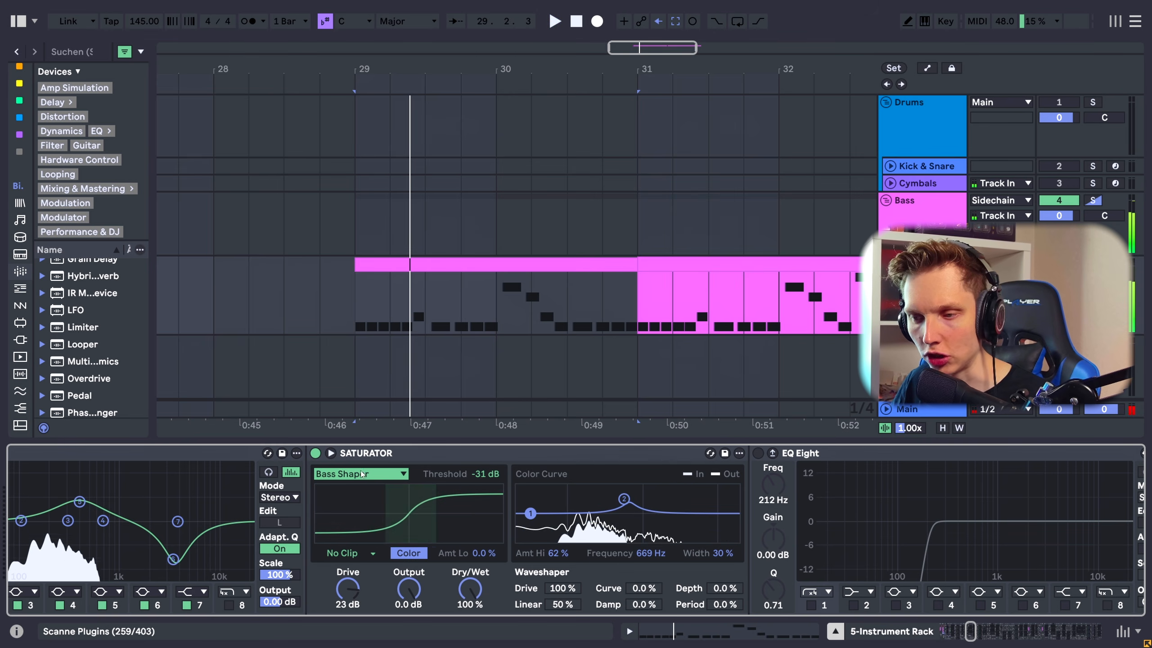
{"action": "key", "text": "0"}
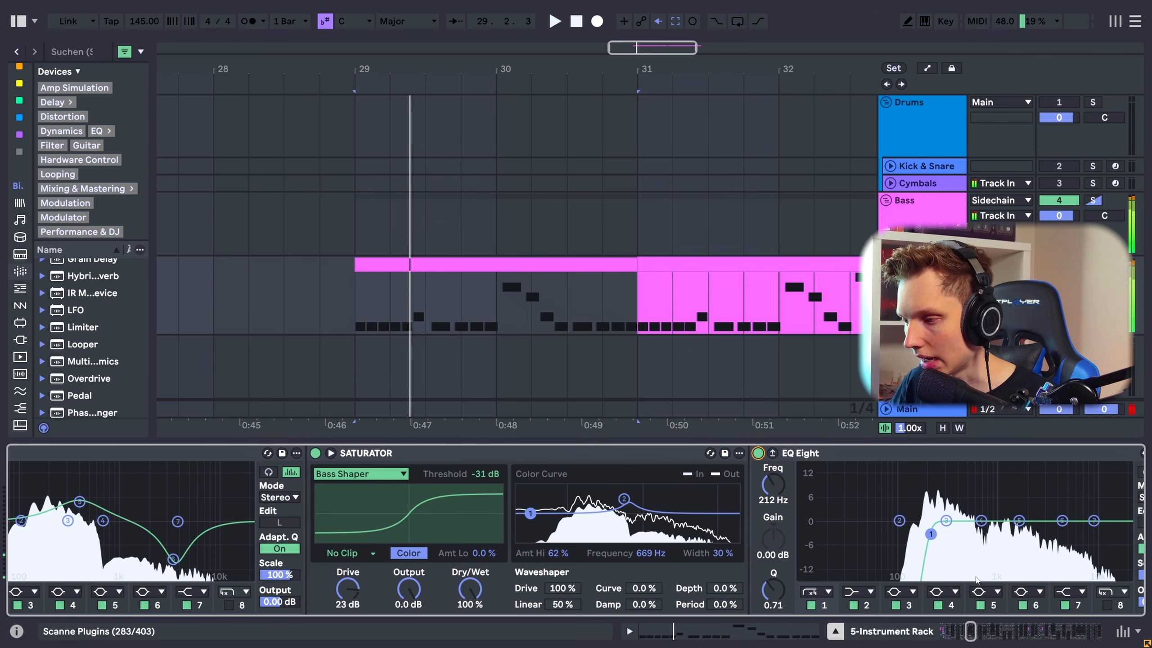
{"action": "left_click_drag", "start_coordinate": [970, 632], "coordinate": [973, 638]}
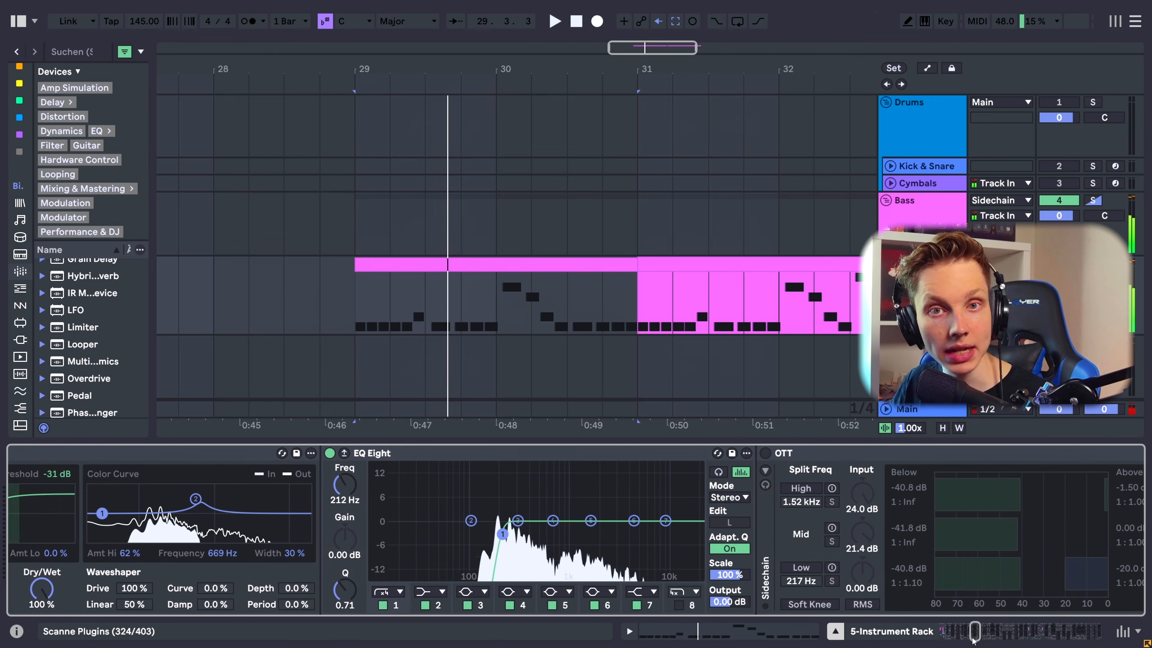
{"action": "scroll", "coordinate": [514, 456], "scroll_direction": "right", "scroll_amount": 5}
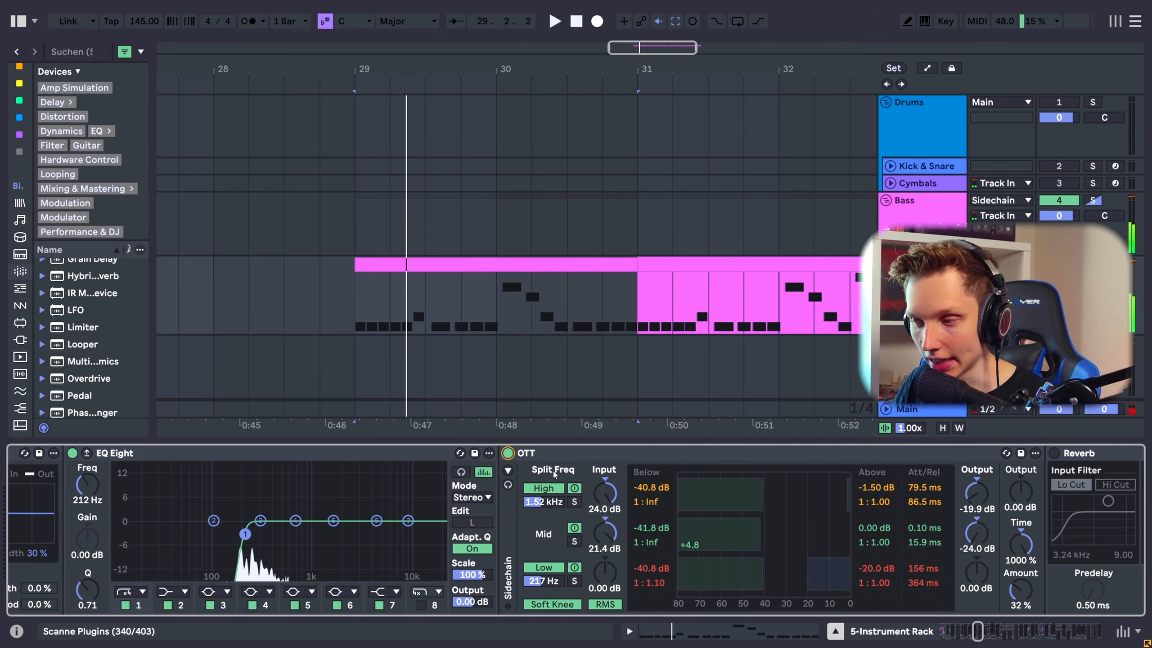
Enable the Reverb, Dynamic Tube and Hybrid Reverb after that OTT, playing the loop to hear each one.
{"action": "left_click", "coordinate": [988, 636]}
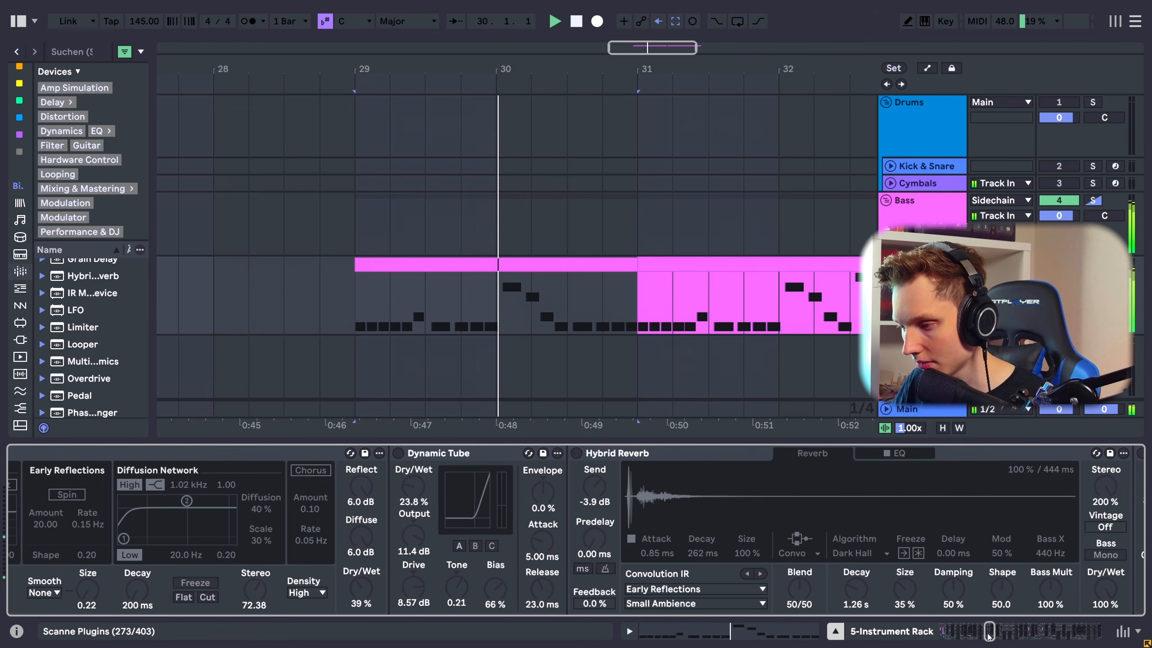
{"action": "left_click_drag", "start_coordinate": [988, 635], "coordinate": [985, 632]}
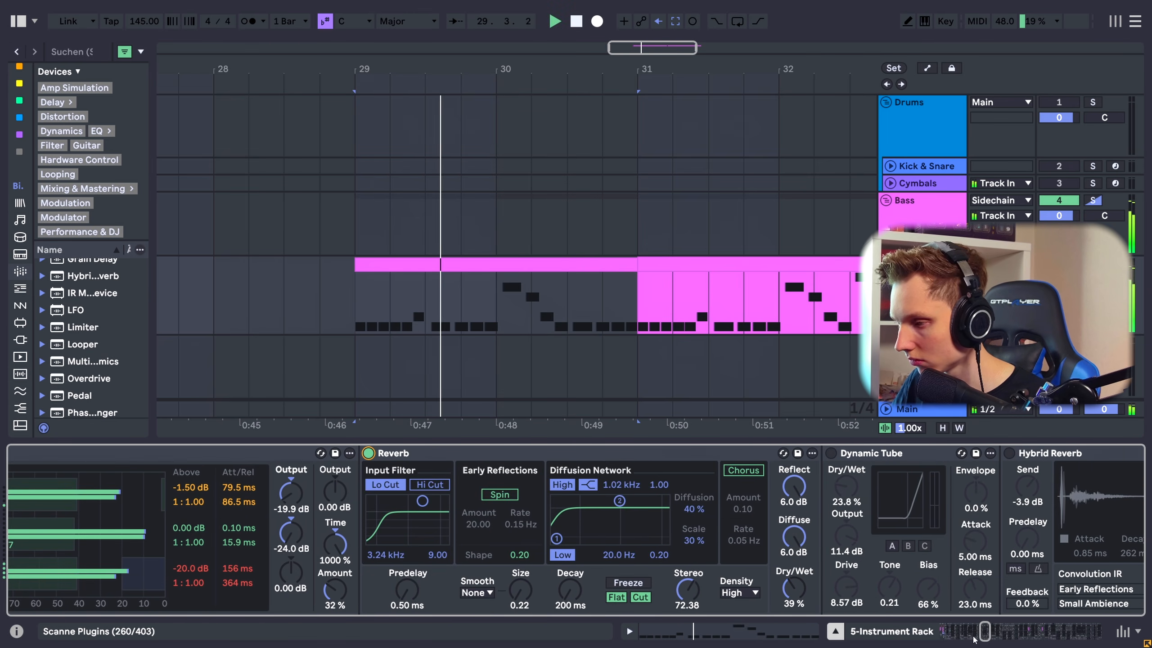
{"action": "scroll", "coordinate": [820, 602], "scroll_direction": "right", "scroll_amount": 5}
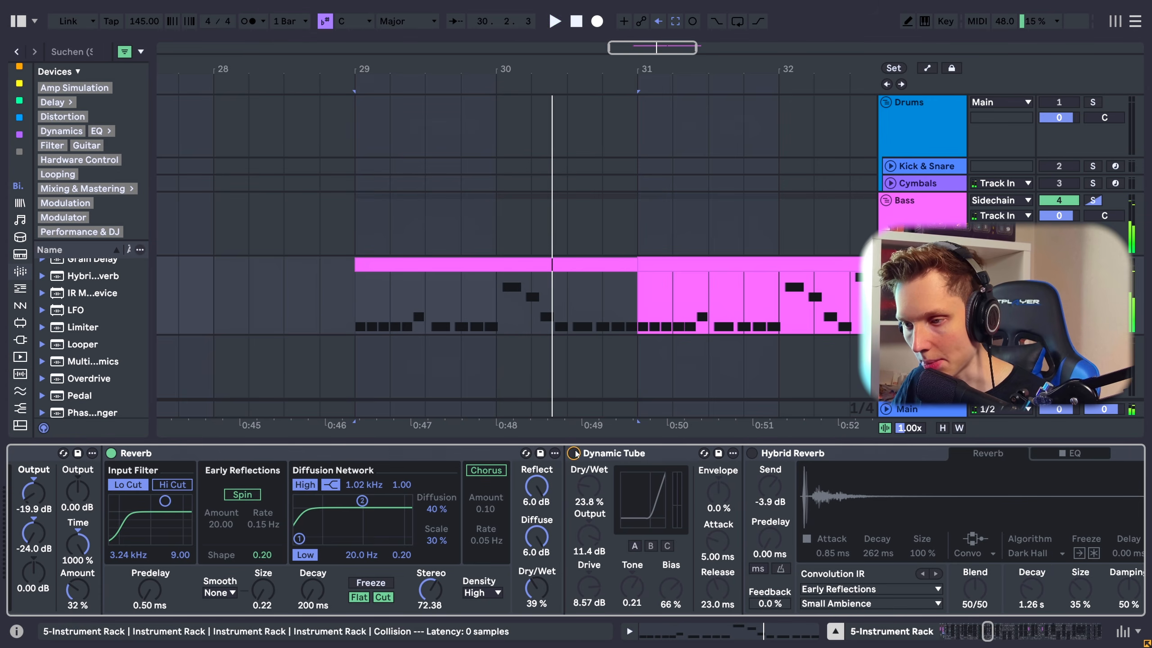
{"action": "left_click_drag", "start_coordinate": [989, 633], "coordinate": [997, 635]}
{"action": "left_click", "coordinate": [495, 453]}
{"action": "left_click", "coordinate": [557, 455]}
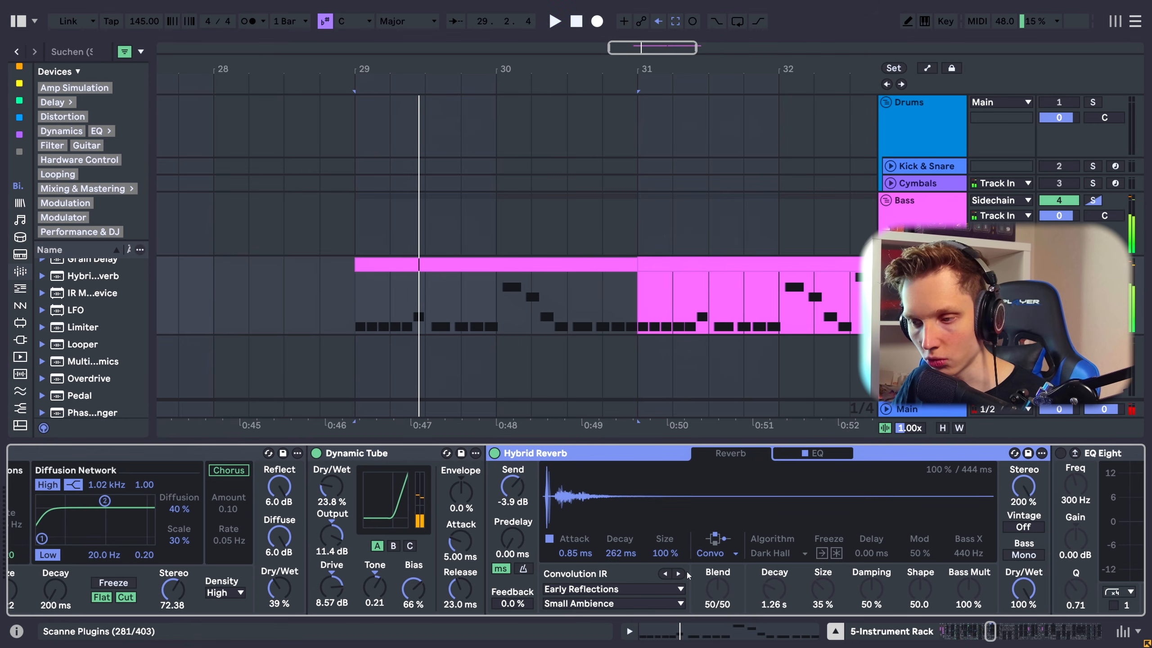
Check the Hybrid Reverb's EQ curve and enable the 300 Hz EQ Eight after it, playing the loop.
{"action": "left_click", "coordinate": [809, 460]}
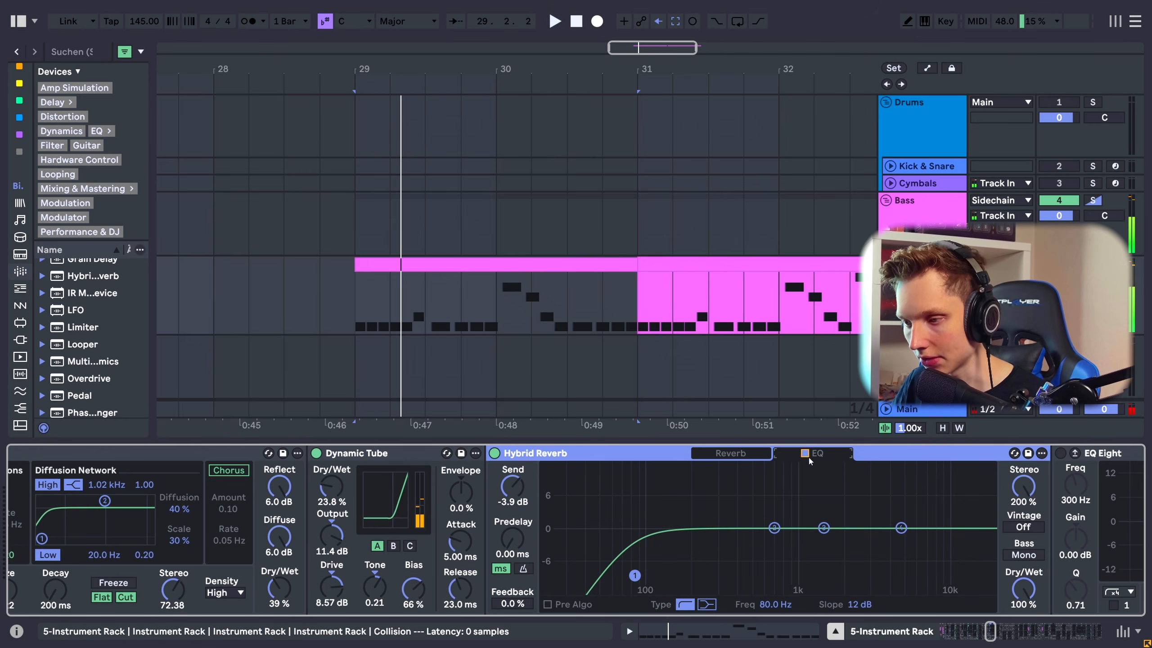
{"action": "left_click", "coordinate": [732, 453]}
{"action": "left_click_drag", "start_coordinate": [990, 634], "coordinate": [996, 632]}
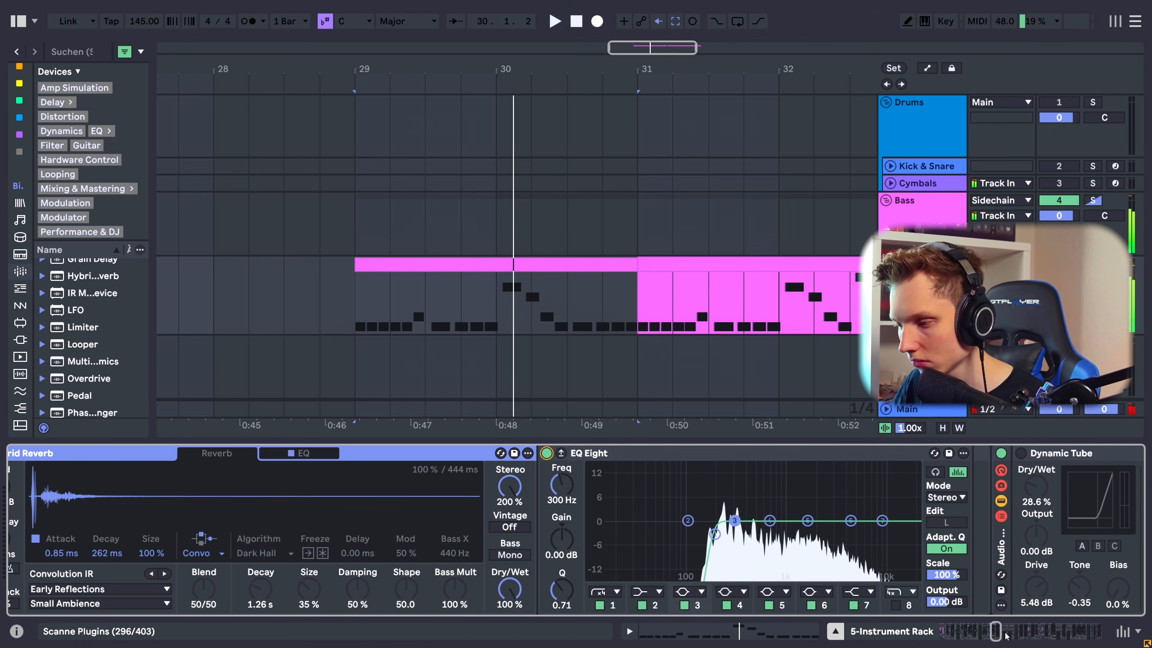
{"action": "left_click_drag", "start_coordinate": [1004, 635], "coordinate": [945, 610]}
Select the third chain, the first Collision, and compare the loop with and without the fourth chain soloed.
{"action": "left_click", "coordinate": [421, 526]}
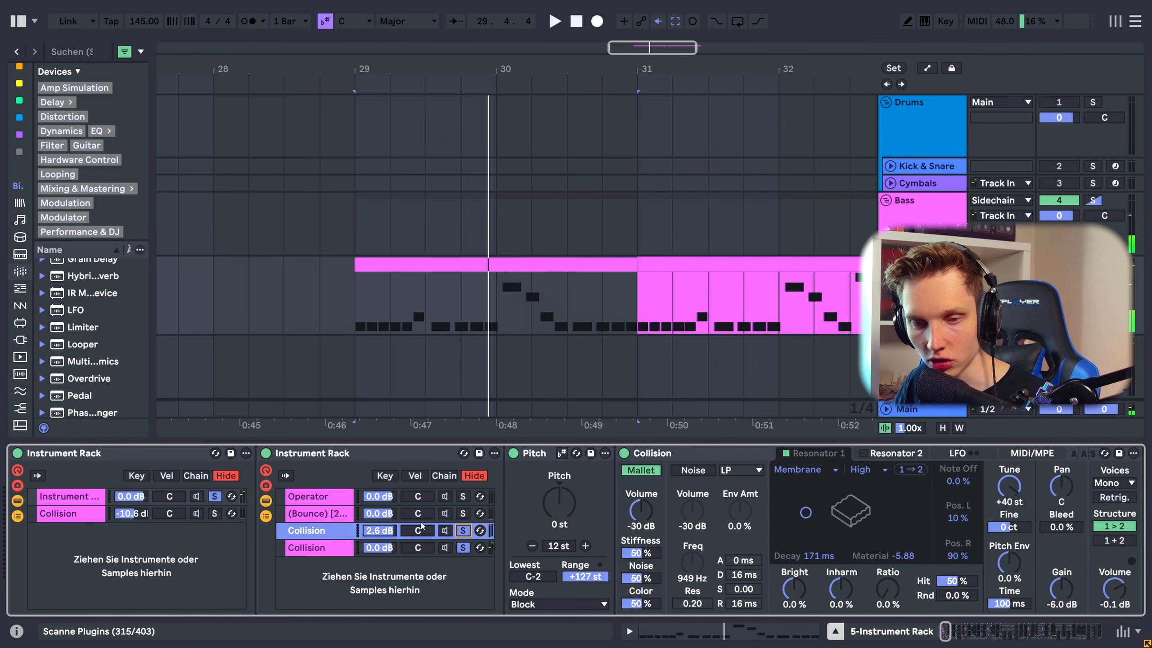
{"action": "key", "text": "space"}
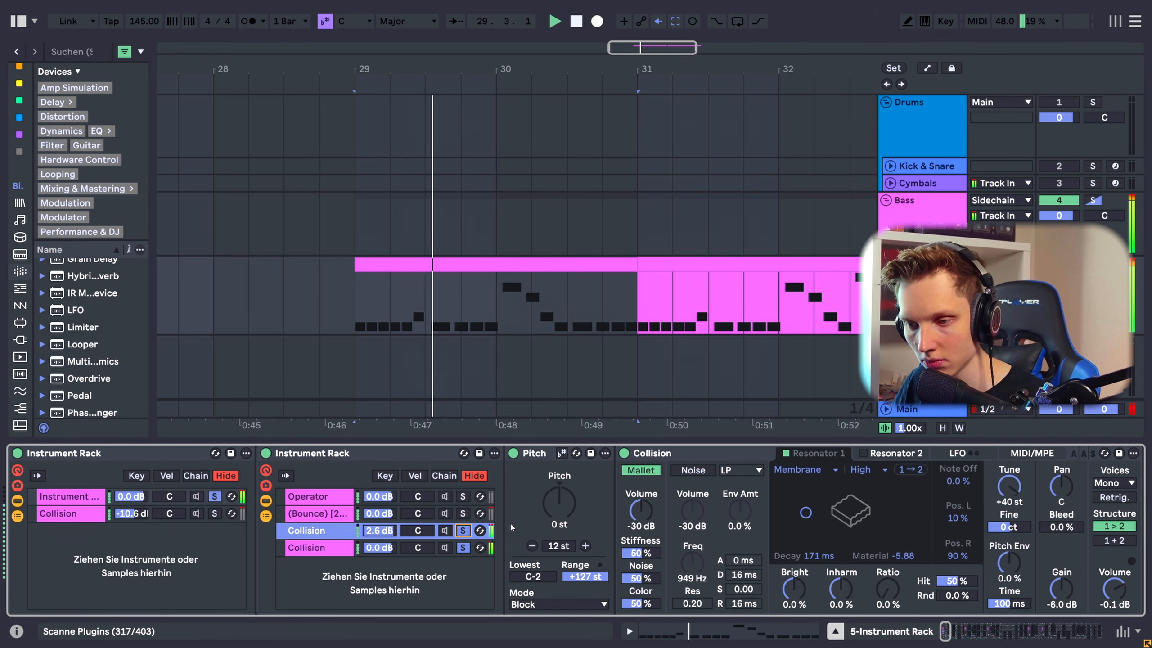
{"action": "left_click", "coordinate": [463, 548]}
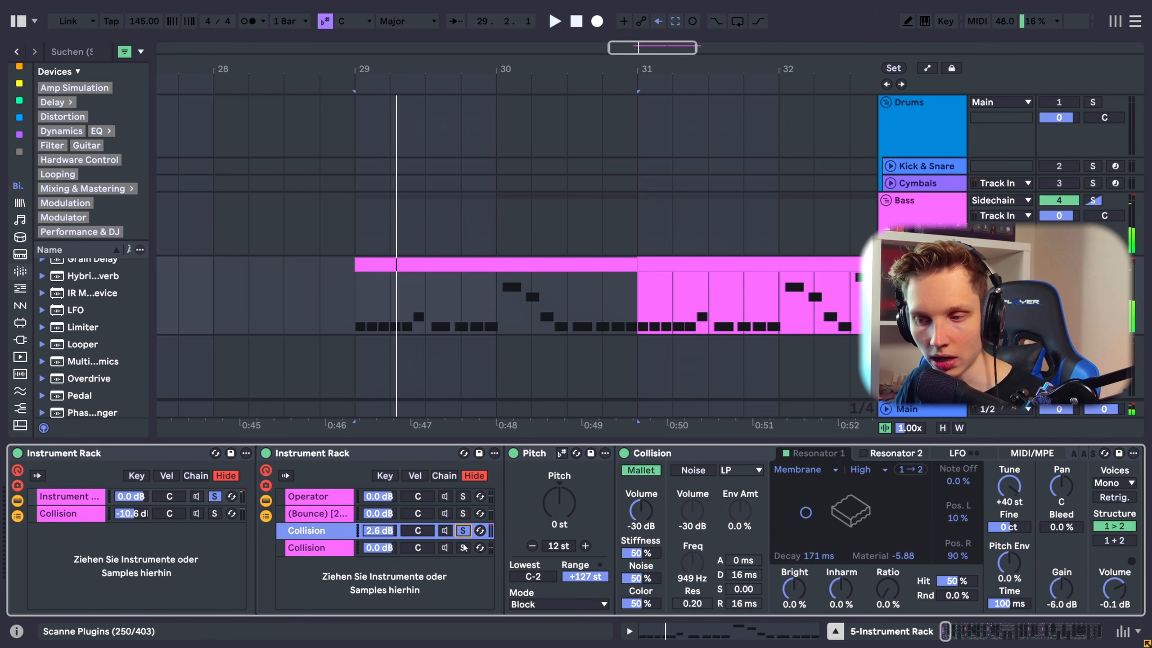
{"action": "left_click", "coordinate": [463, 547]}
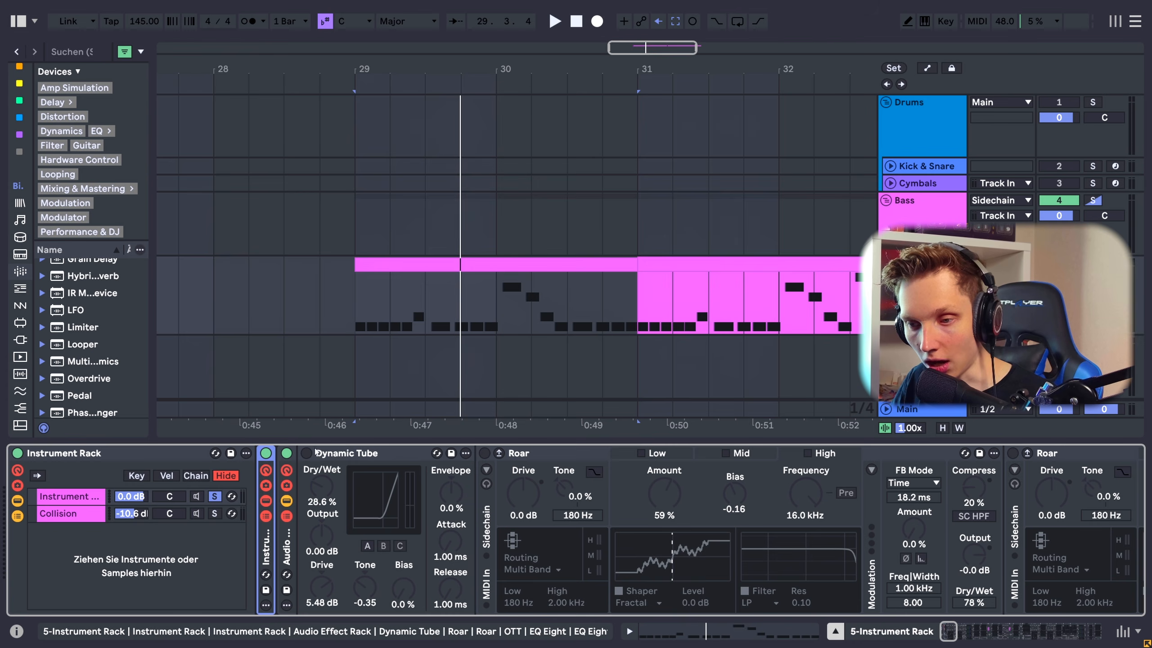
Unfold the inner Instrument Rack and also solo its Operator and Bounce chains, playing all four layers together.
{"action": "left_click", "coordinate": [268, 544]}
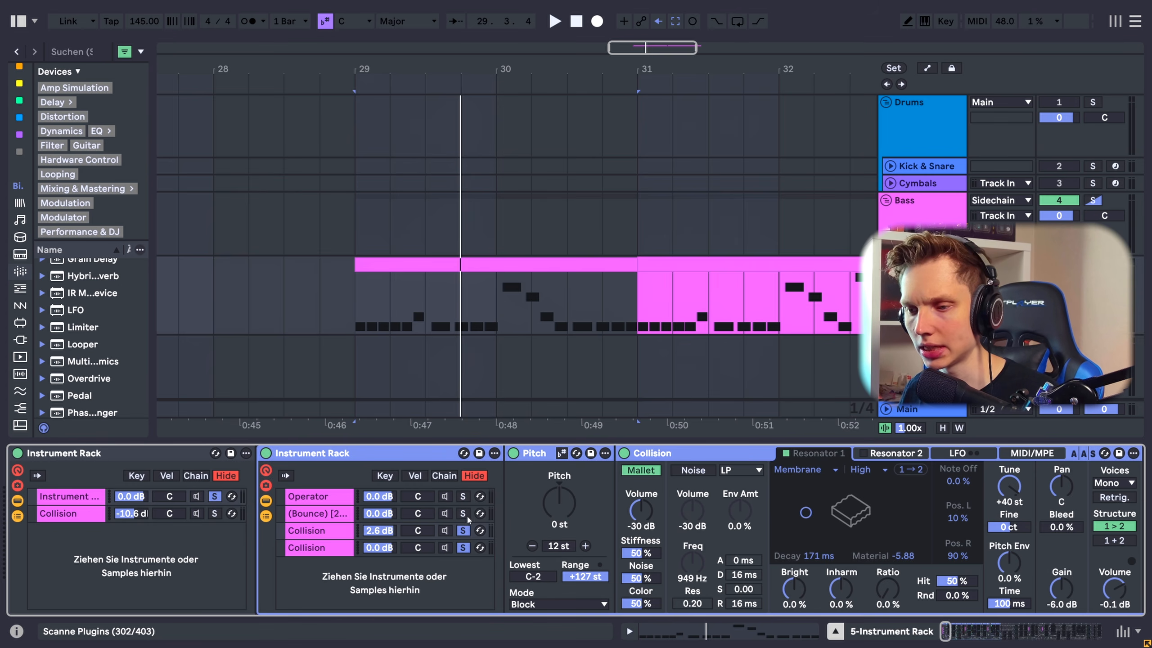
{"action": "left_click", "coordinate": [431, 513]}
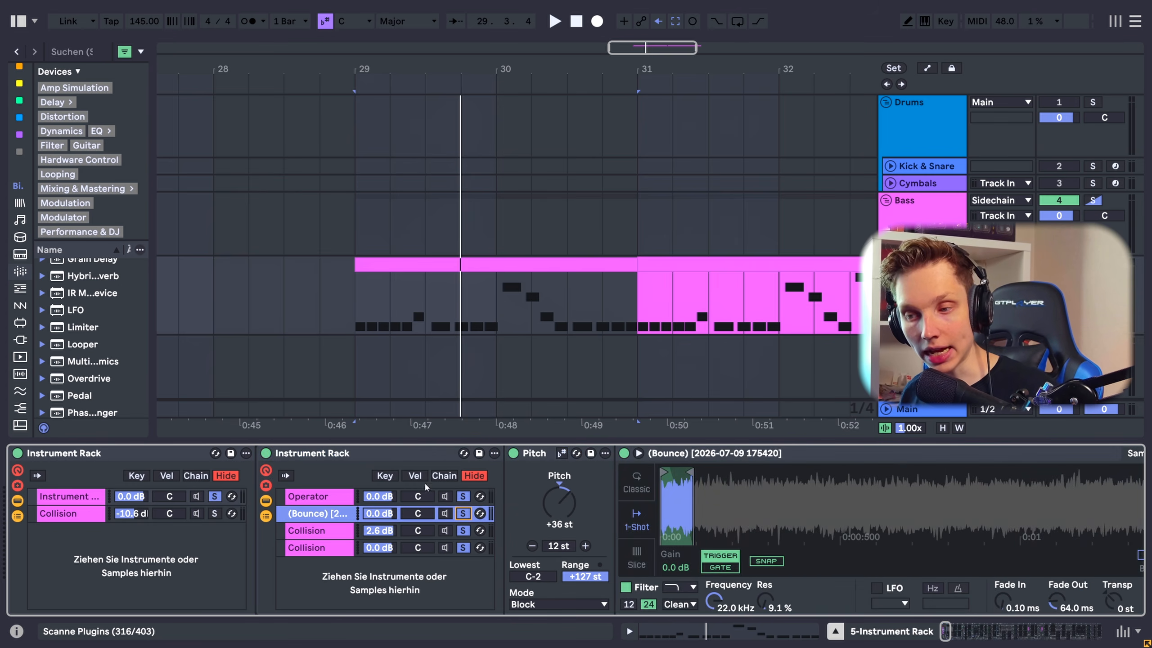
{"action": "left_click", "coordinate": [386, 453]}
{"action": "key", "text": "space"}
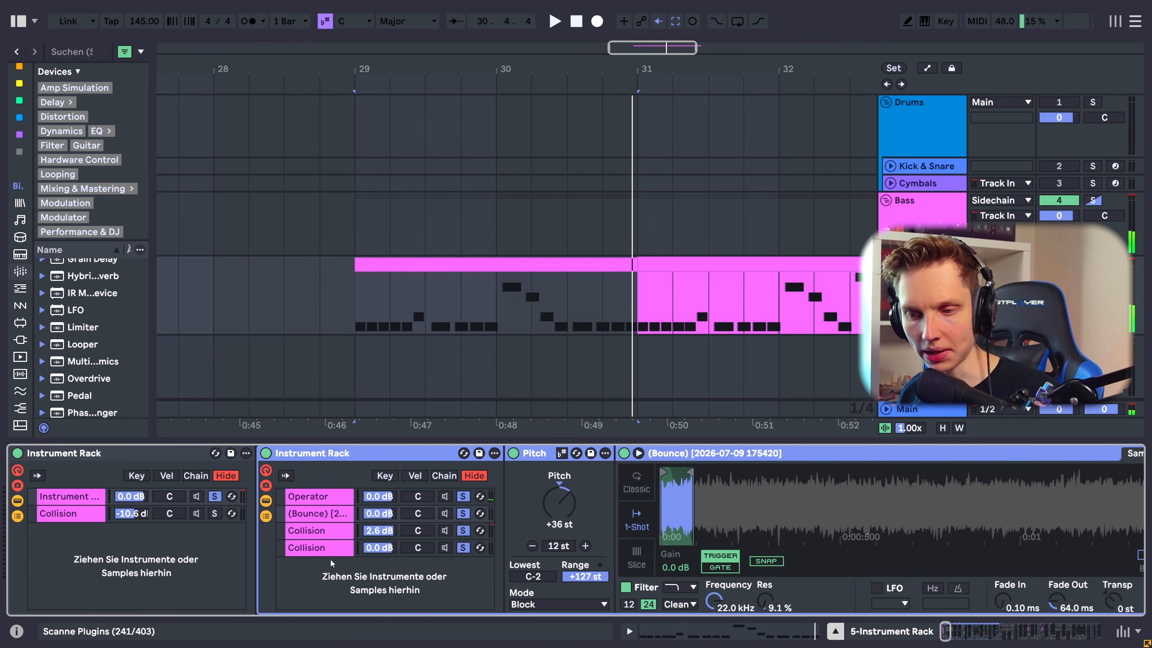
{"action": "key", "text": "space"}
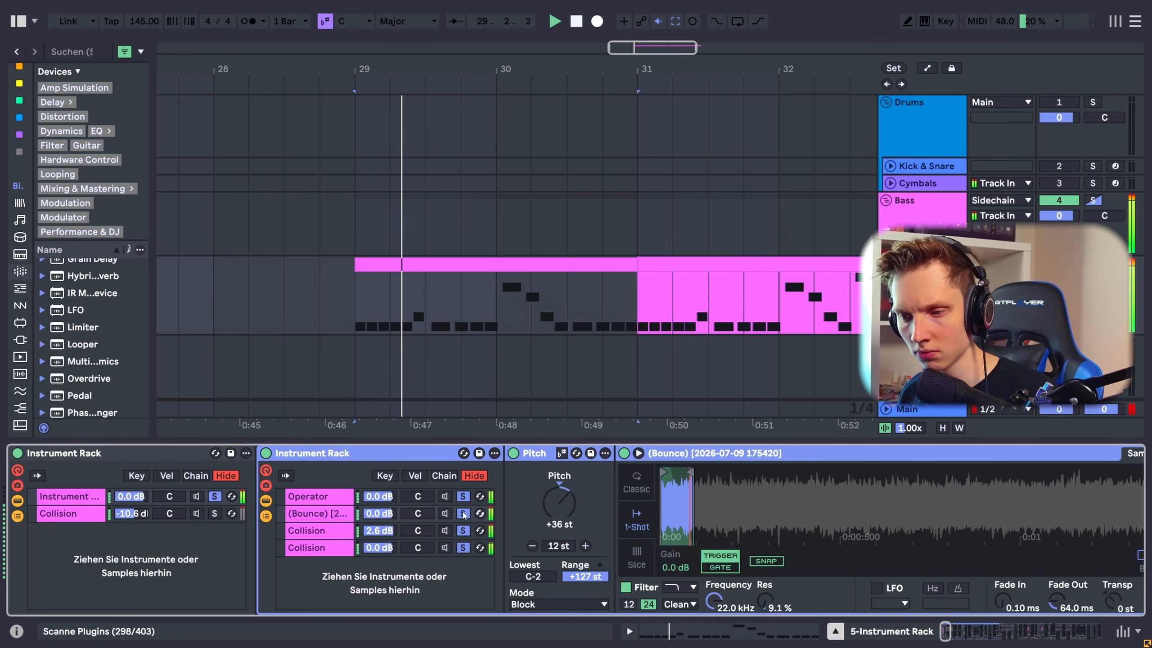
{"action": "key", "text": "space"}
{"action": "left_click", "coordinate": [463, 514]}
Fold the inner Instrument Rack and enable the Dynamic Tube in the Audio Effect Rack after it, playing the loop.
{"action": "double_click", "coordinate": [312, 453]}
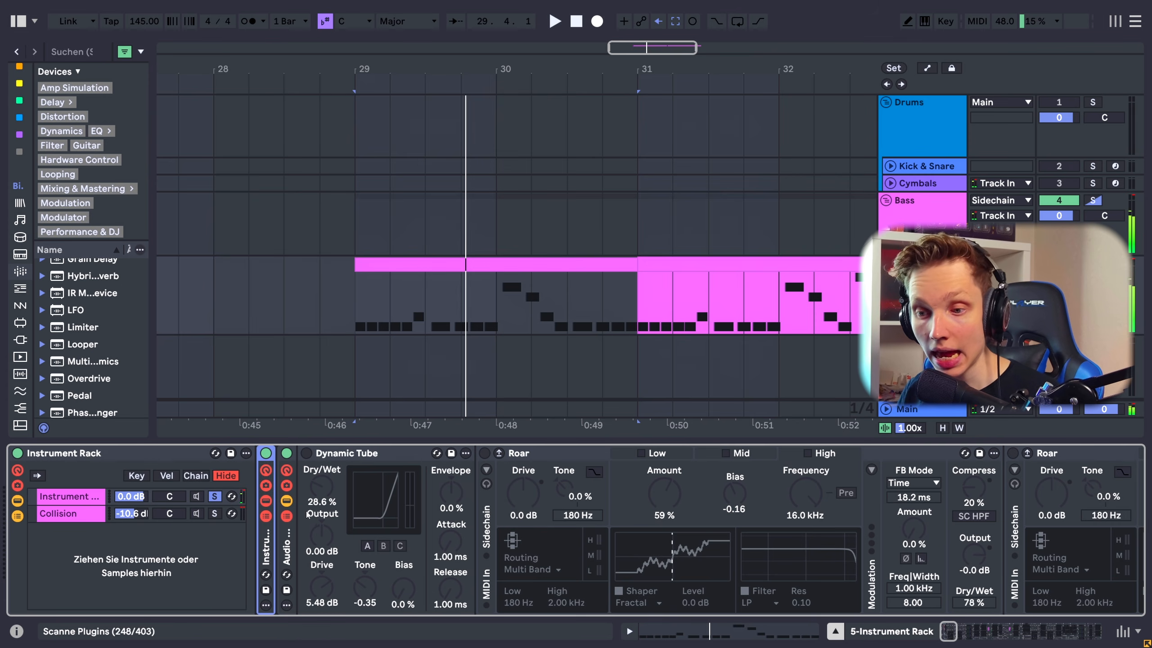
{"action": "left_click", "coordinate": [328, 462]}
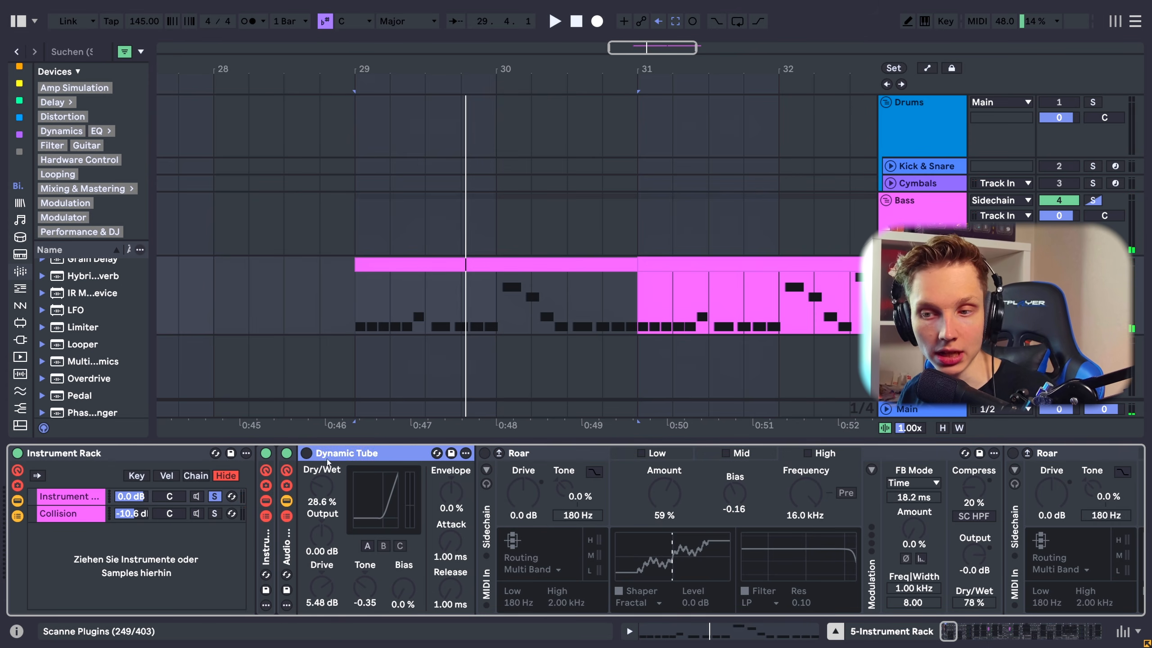
{"action": "key", "text": "space"}
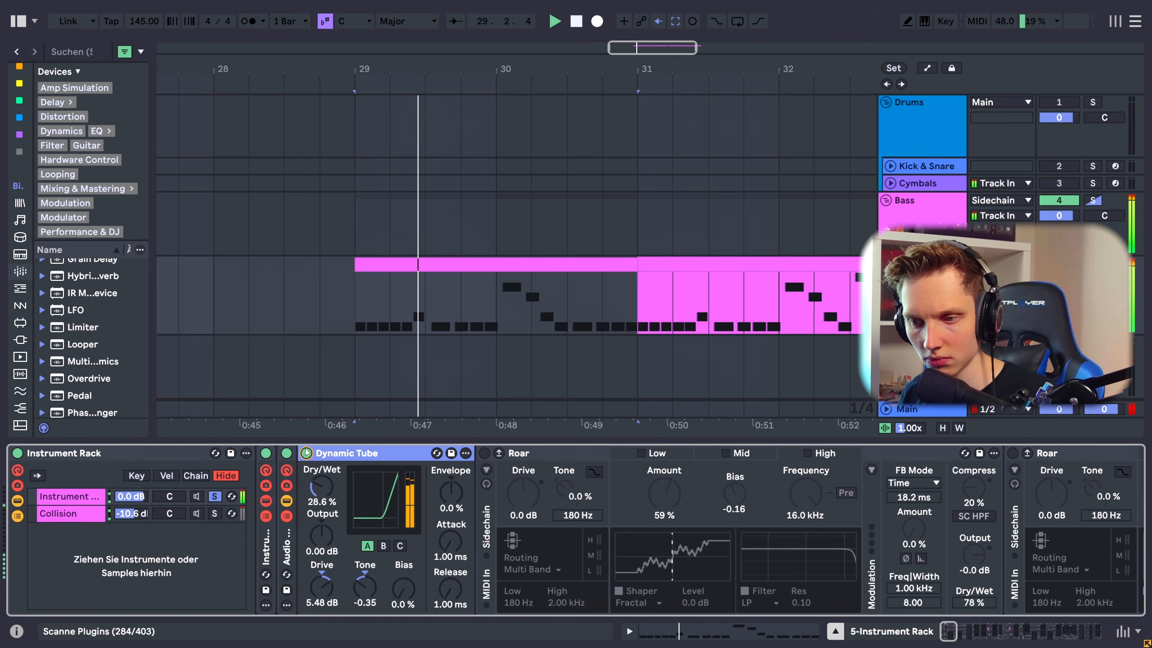
Try the Dynamic Tube's Dry/Wet at 100% while playing the loop, undo the change and play again.
{"action": "left_click_drag", "start_coordinate": [320, 488], "coordinate": [321, 454]}
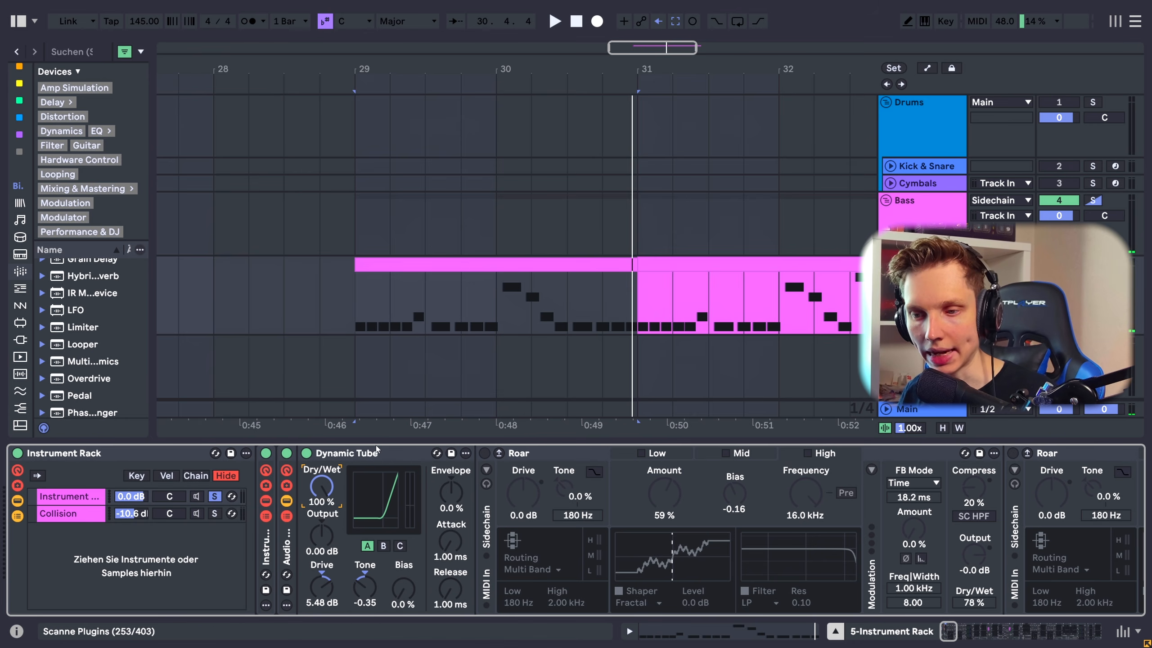
{"action": "key", "text": "space"}
{"action": "key", "text": "space"}
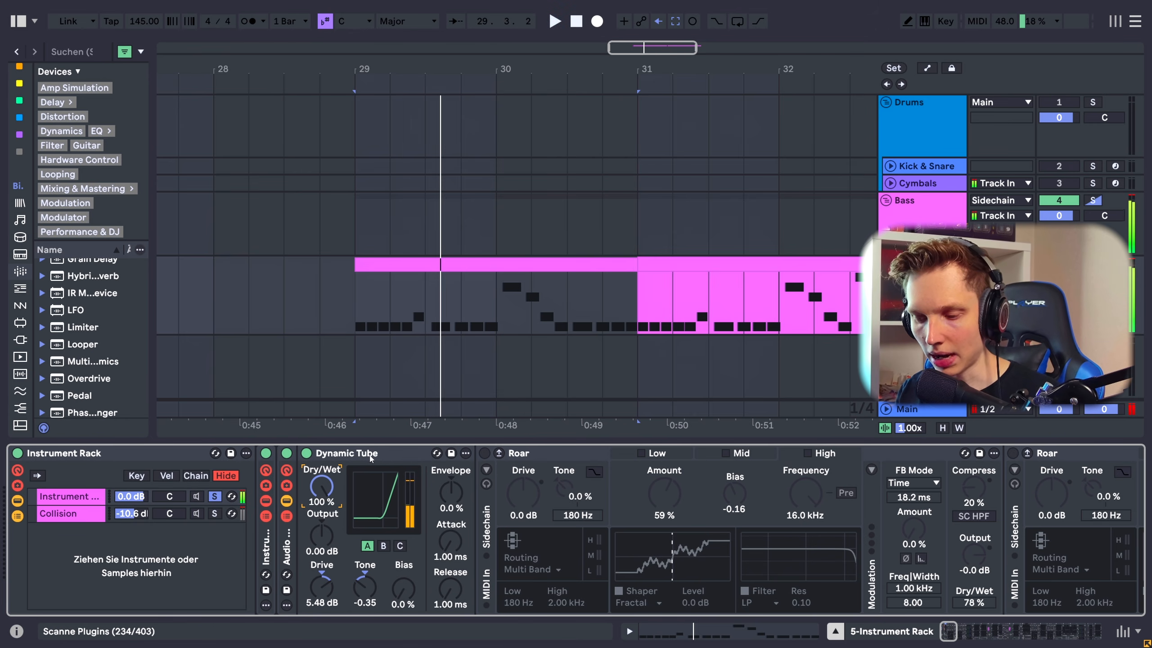
{"action": "key", "text": "ctrl+z"}
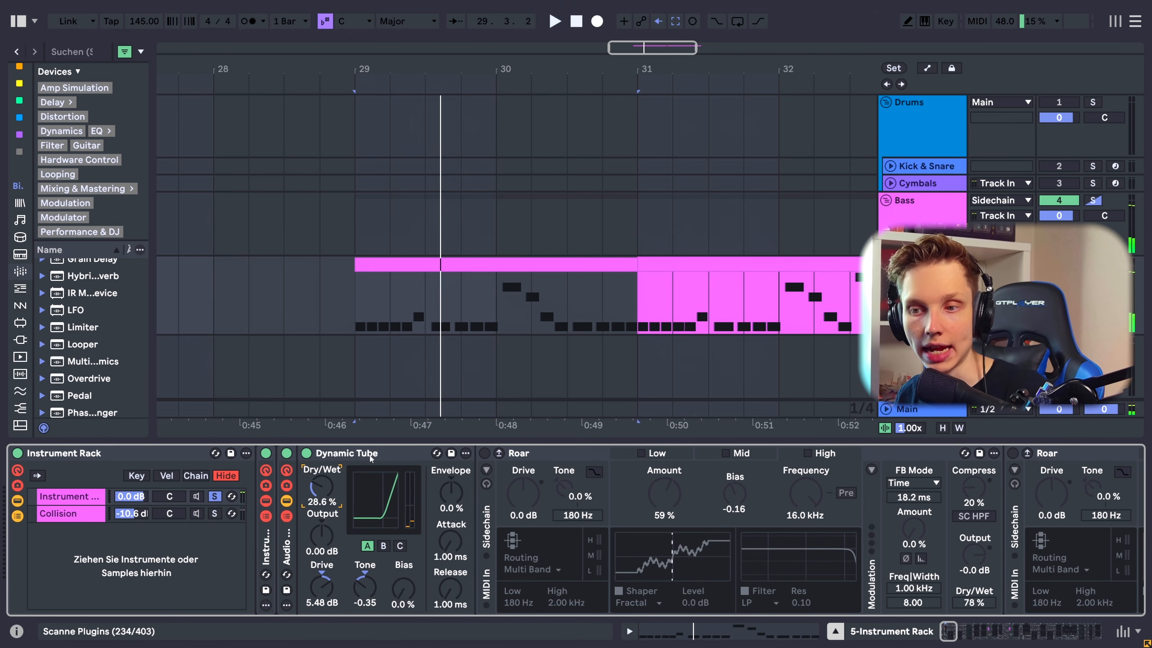
{"action": "key", "text": "space"}
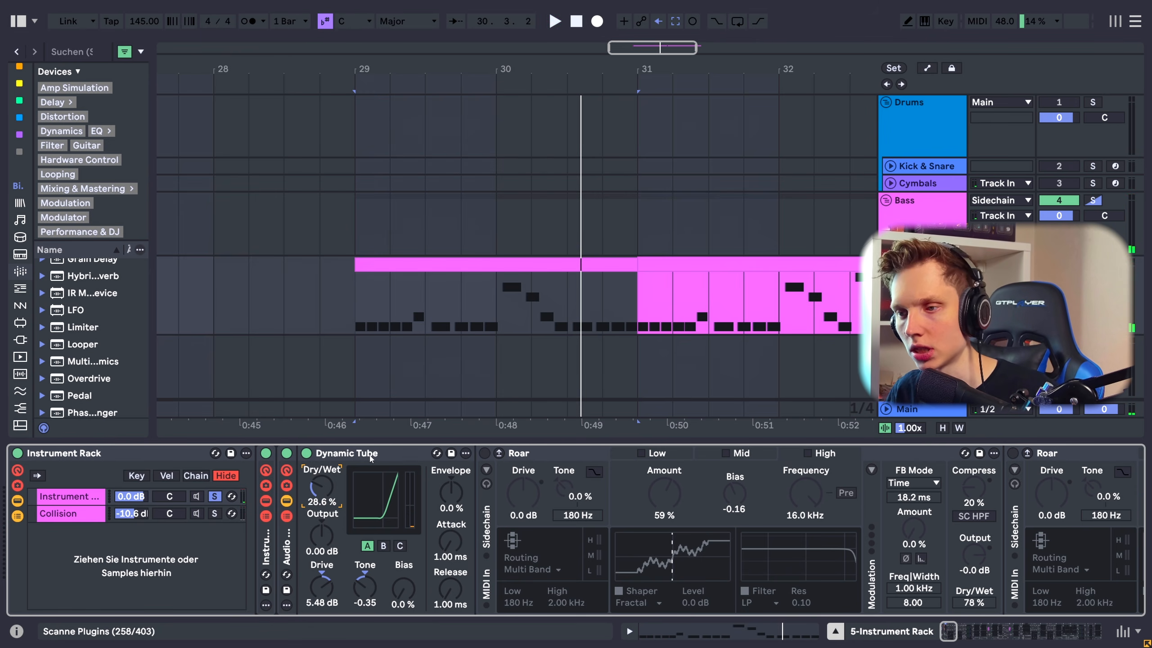
Enable the first Roar after the Dynamic Tube and look through its routing modes, keeping Multi Band.
{"action": "left_click", "coordinate": [485, 453]}
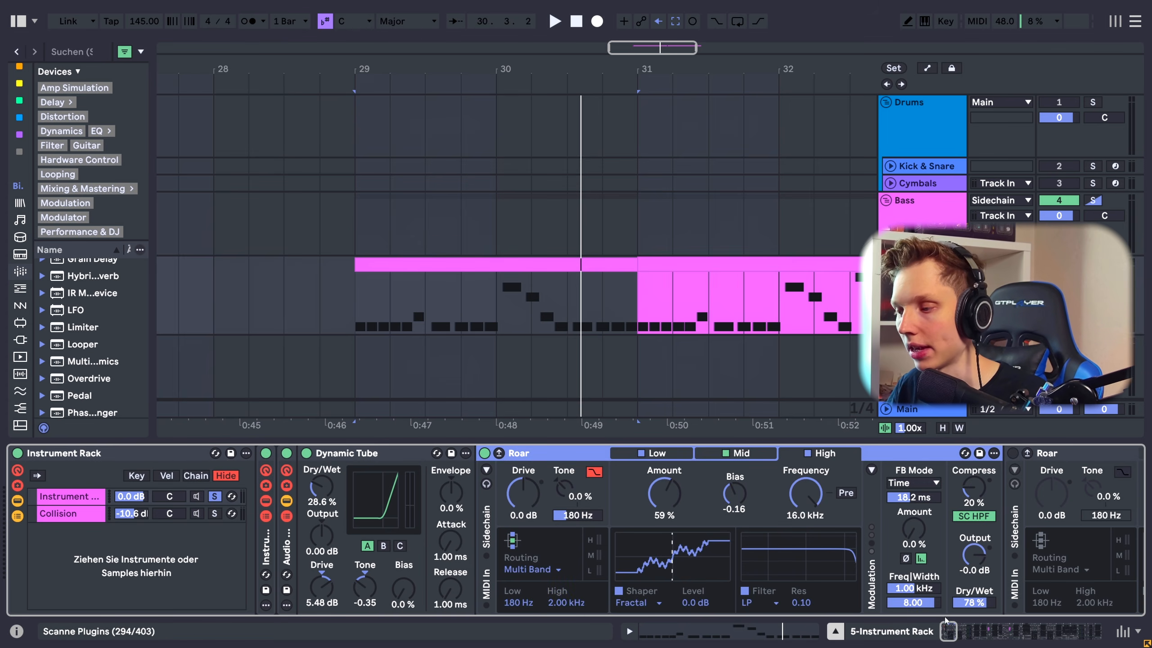
{"action": "left_click_drag", "start_coordinate": [949, 632], "coordinate": [952, 634]}
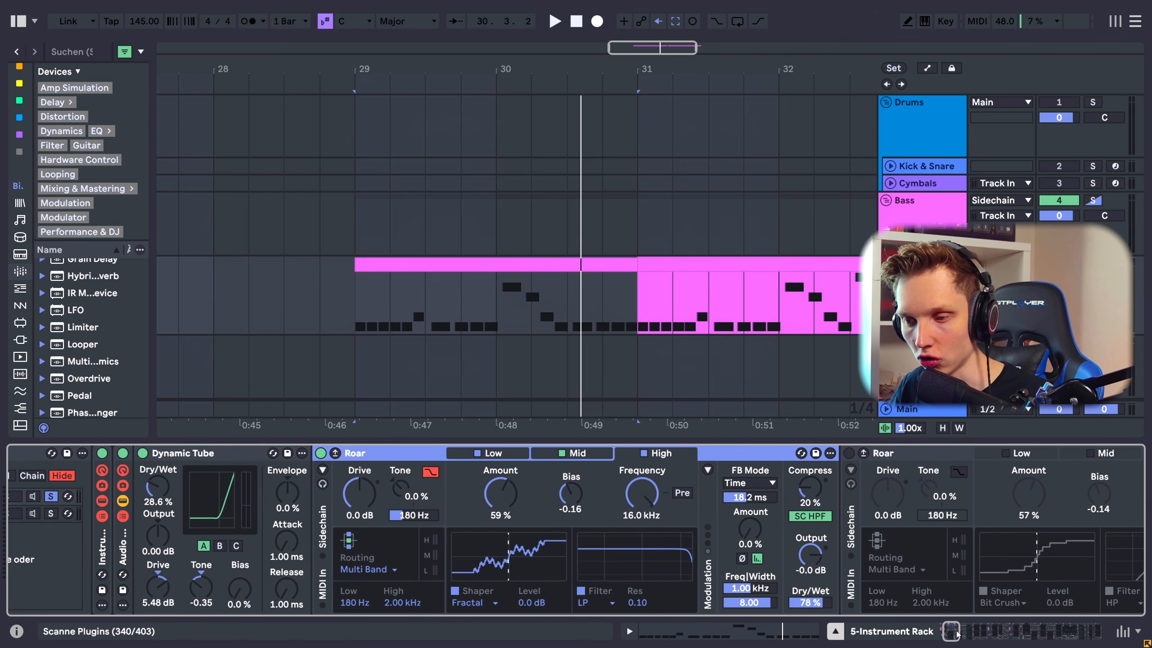
{"action": "left_click", "coordinate": [365, 569]}
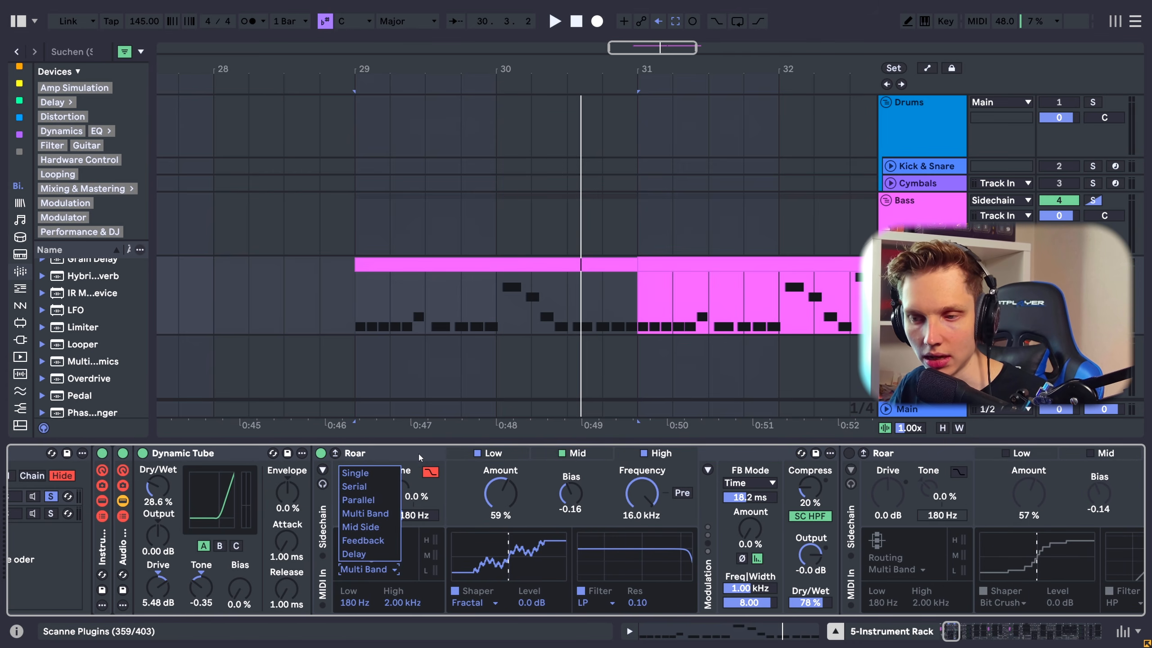
{"action": "left_click", "coordinate": [418, 490]}
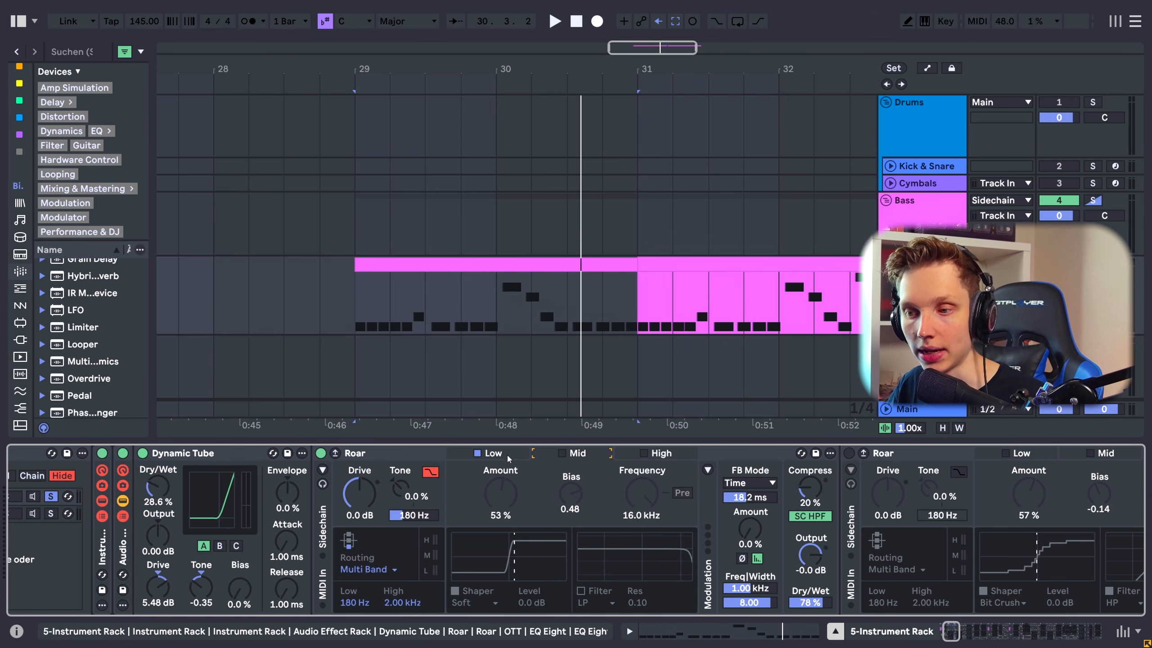
Play the loop with only the first Roar's Low band active, and again with its Mid band turned back on.
{"action": "left_click", "coordinate": [502, 454]}
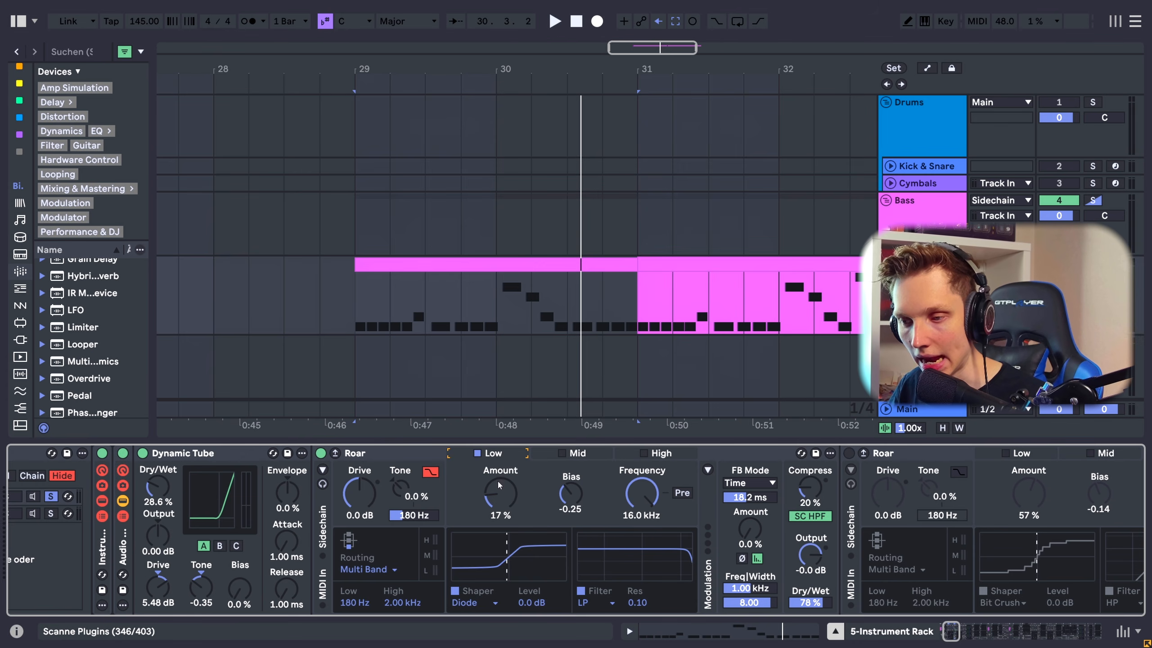
{"action": "key", "text": "space"}
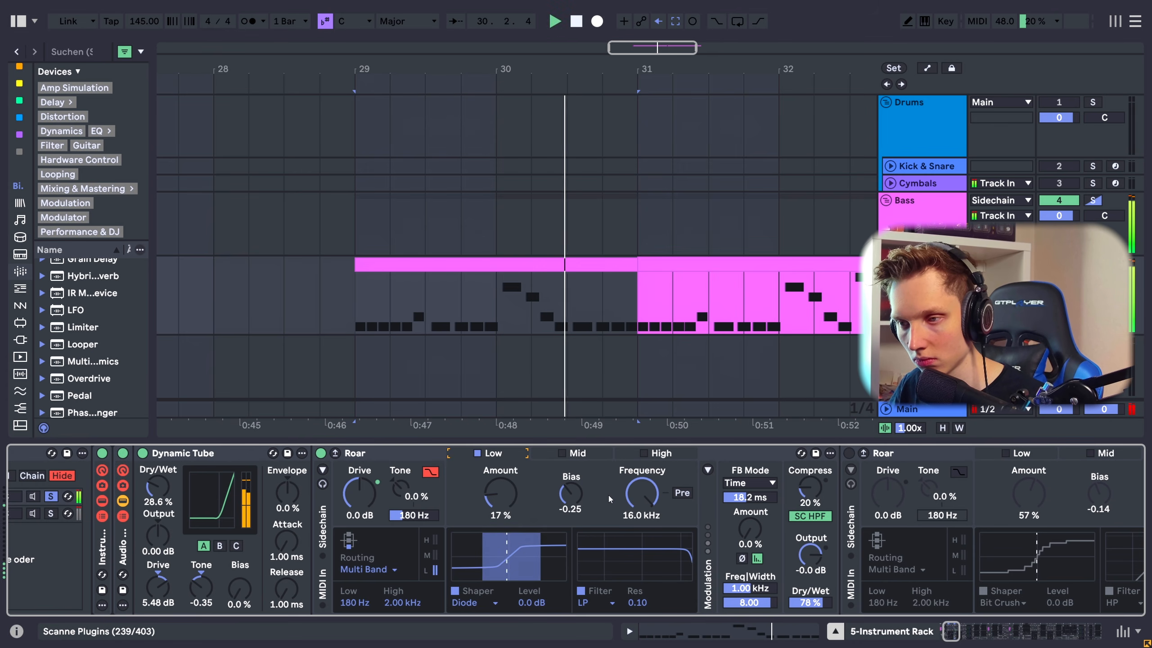
{"action": "key", "text": "space"}
{"action": "left_click", "coordinate": [562, 453]}
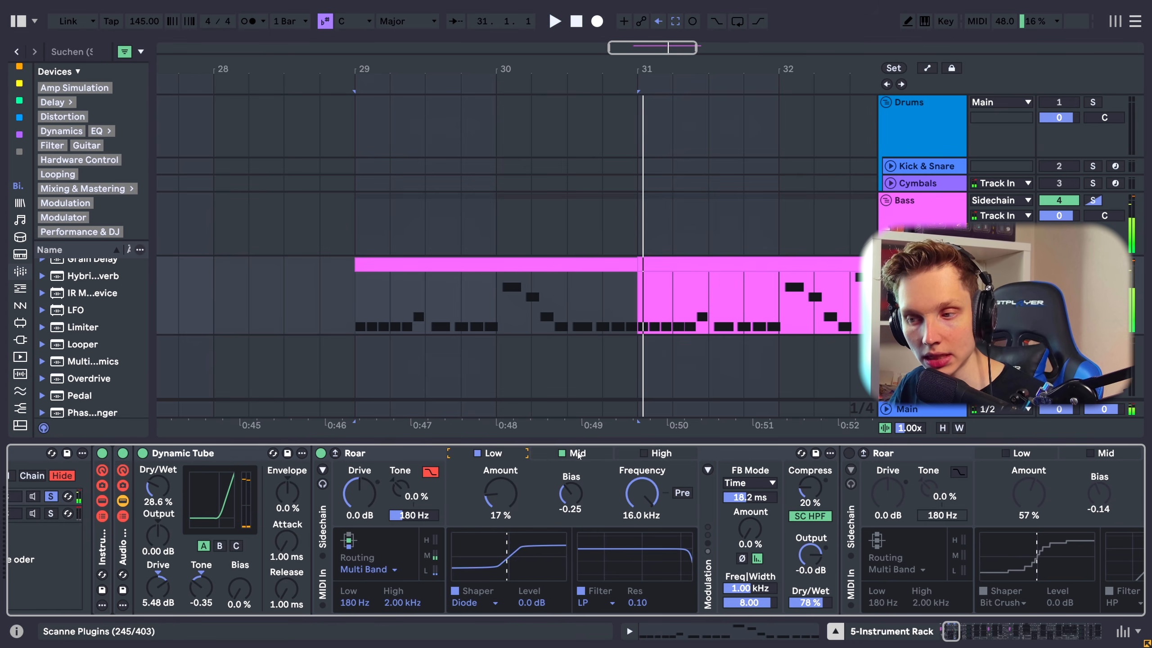
{"action": "key", "text": "space"}
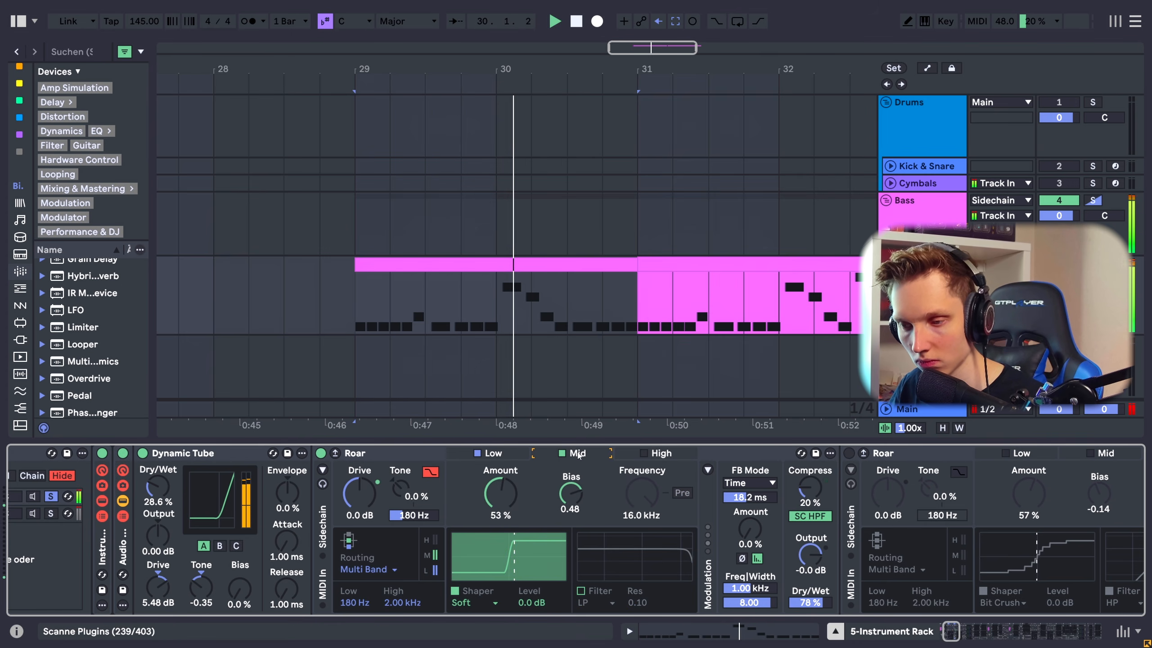
{"action": "key", "text": "space"}
View the Mid band's shaper types and turn the first Roar's High band back on, playing the loop.
{"action": "left_click", "coordinate": [478, 604]}
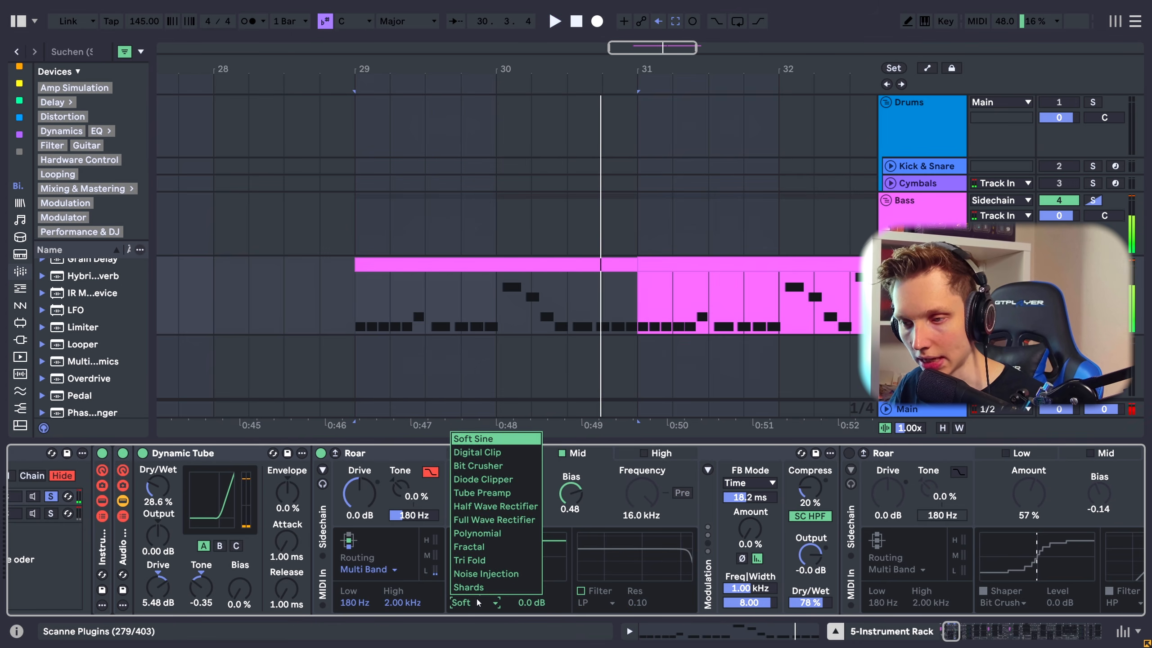
{"action": "left_click", "coordinate": [629, 455]}
{"action": "left_click", "coordinate": [642, 454]}
{"action": "key", "text": "space"}
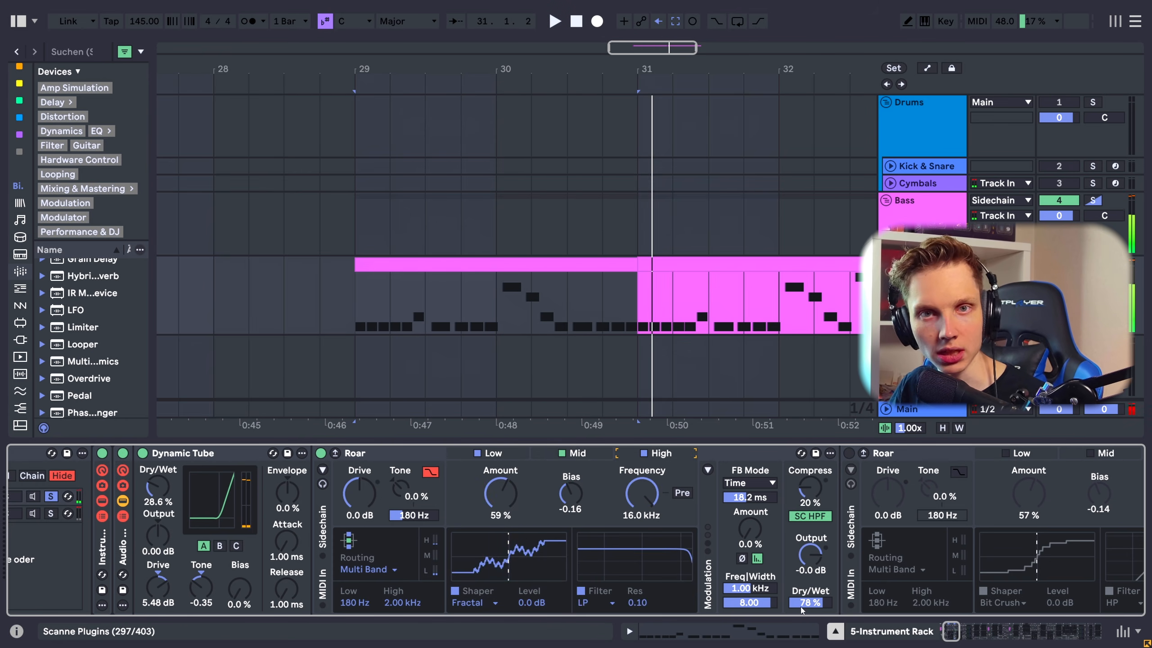
Try the first Roar's Dry/Wet at 0% while playing the loop, and undo the change.
{"action": "left_click_drag", "start_coordinate": [801, 609], "coordinate": [802, 610]}
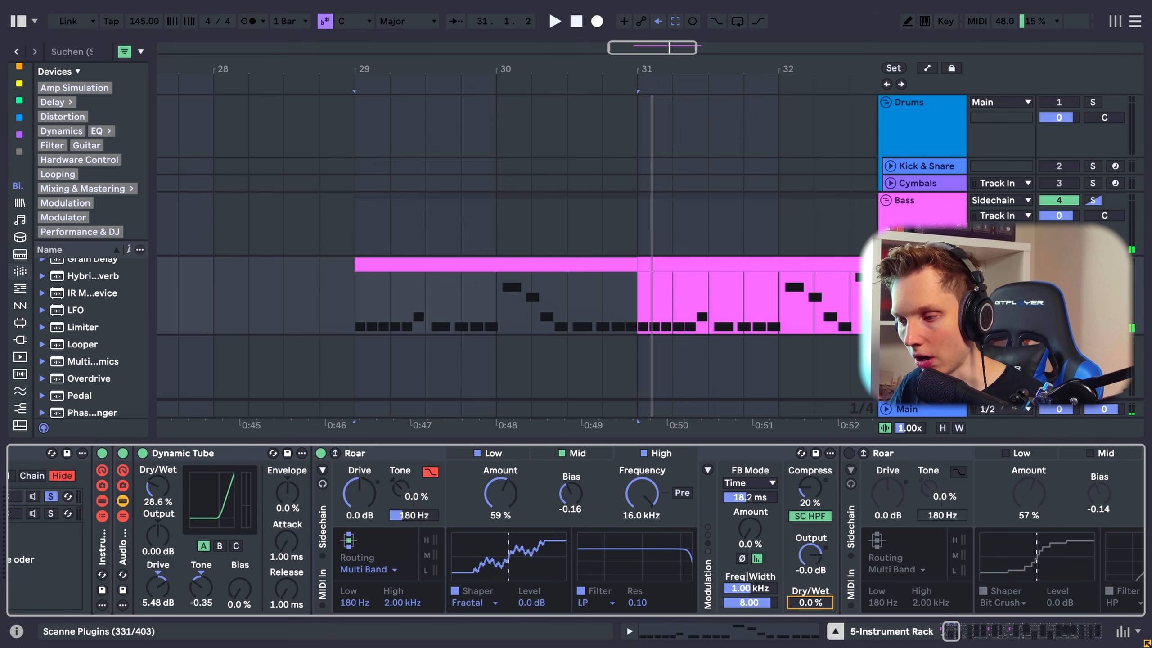
{"action": "key", "text": "space"}
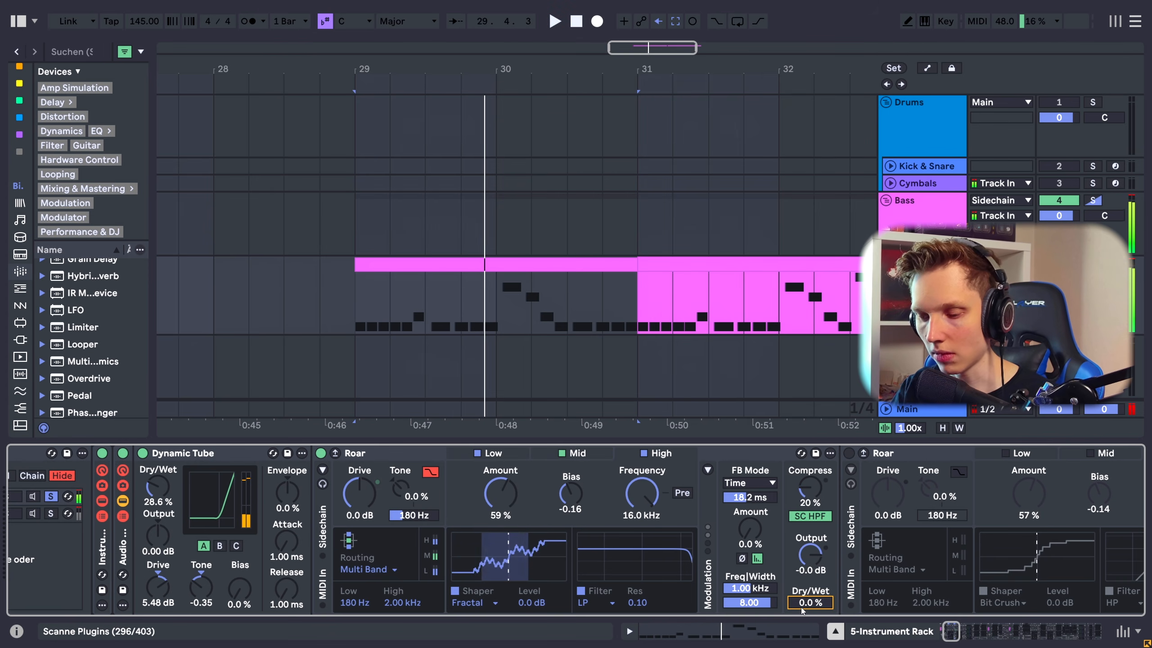
{"action": "key", "text": "ctrl+z"}
{"action": "key", "text": "space"}
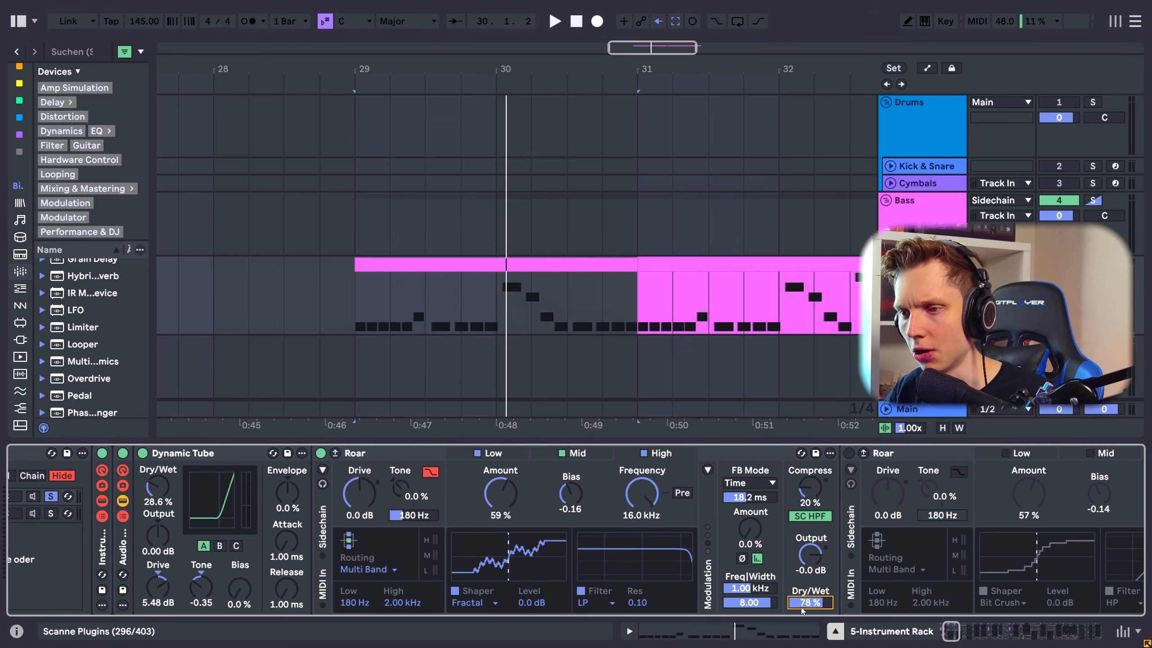
Play the loop with all three bands of the first Roar and look through the High band's shaper types.
{"action": "key", "text": "space"}
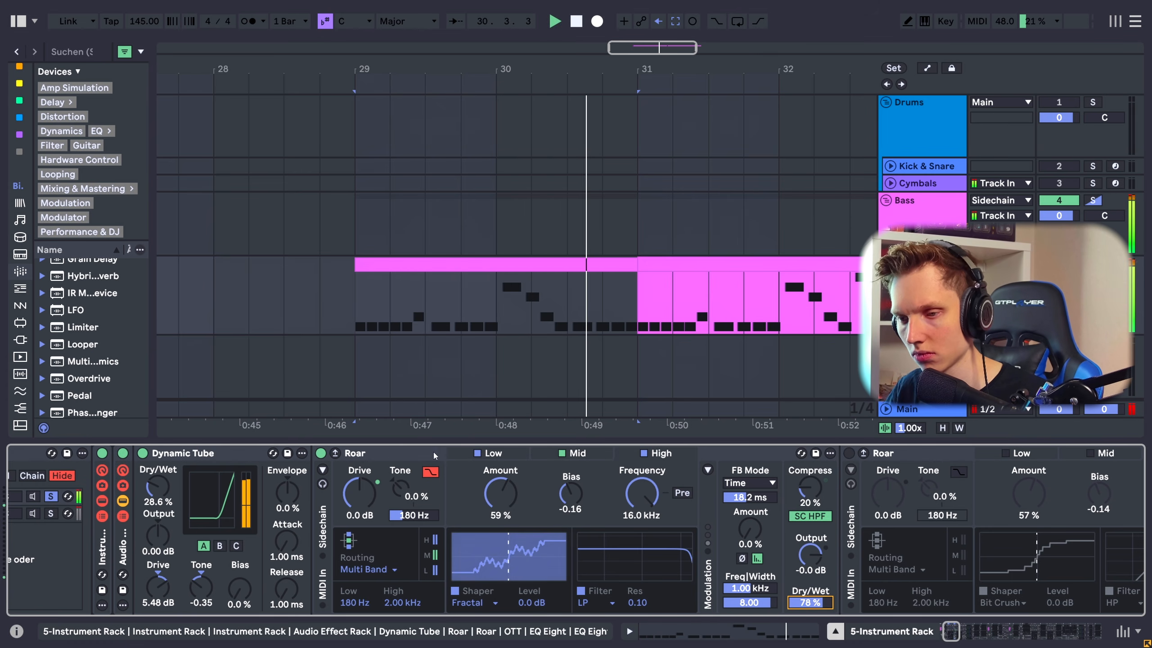
{"action": "left_click", "coordinate": [469, 603]}
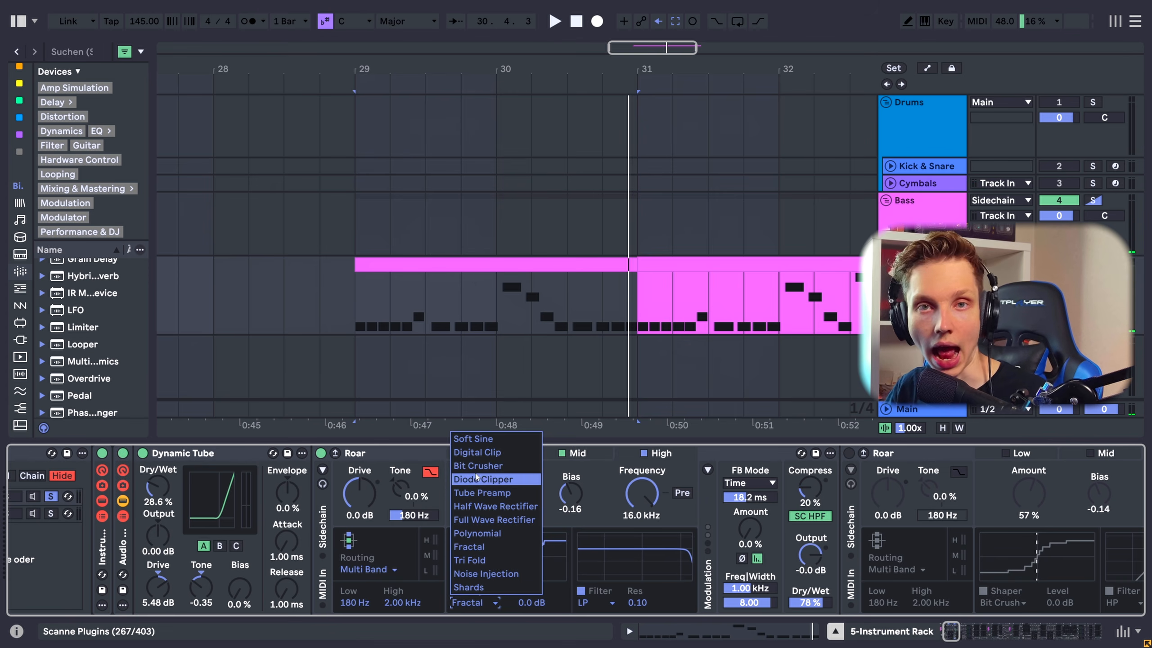
{"action": "left_click", "coordinate": [416, 449]}
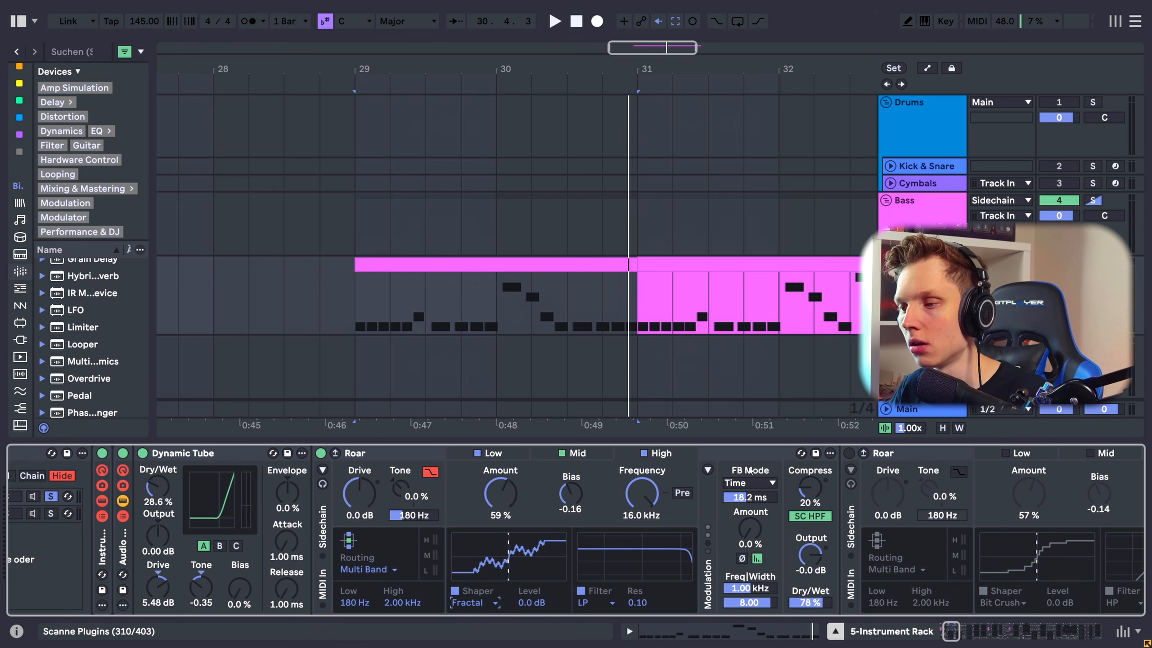
Enable the second Roar, the one with the Bit Crush shaper, and play the loop.
{"action": "scroll", "coordinate": [417, 475], "scroll_direction": "right", "scroll_amount": 5}
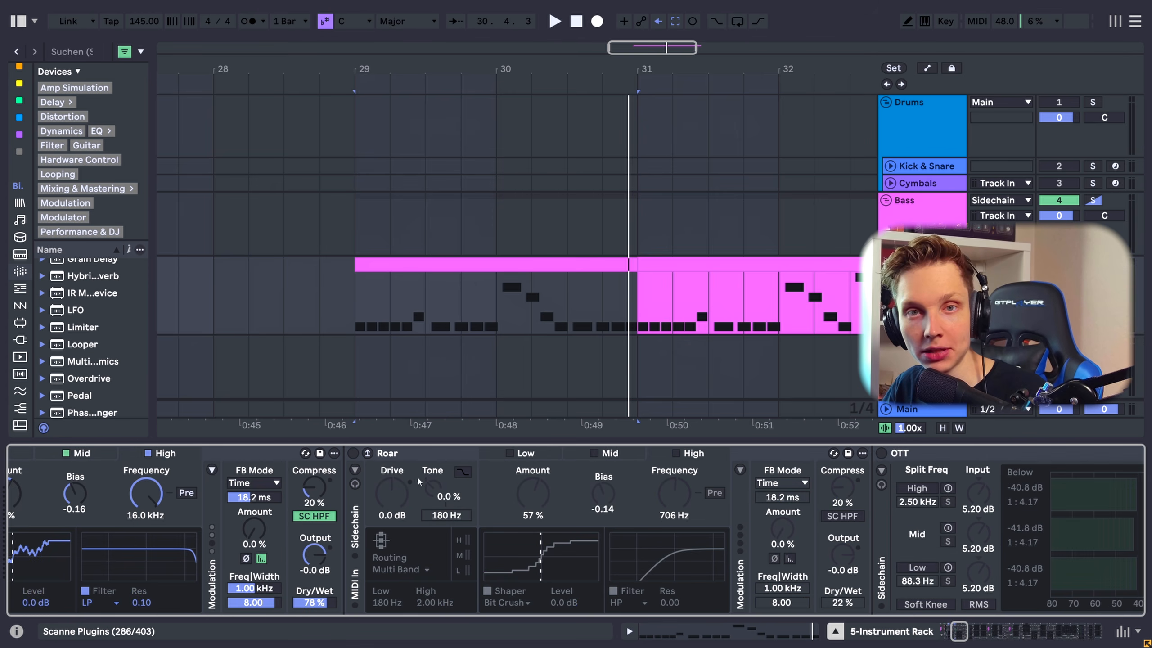
{"action": "left_click", "coordinate": [418, 451]}
{"action": "key", "text": "0"}
{"action": "key", "text": "space"}
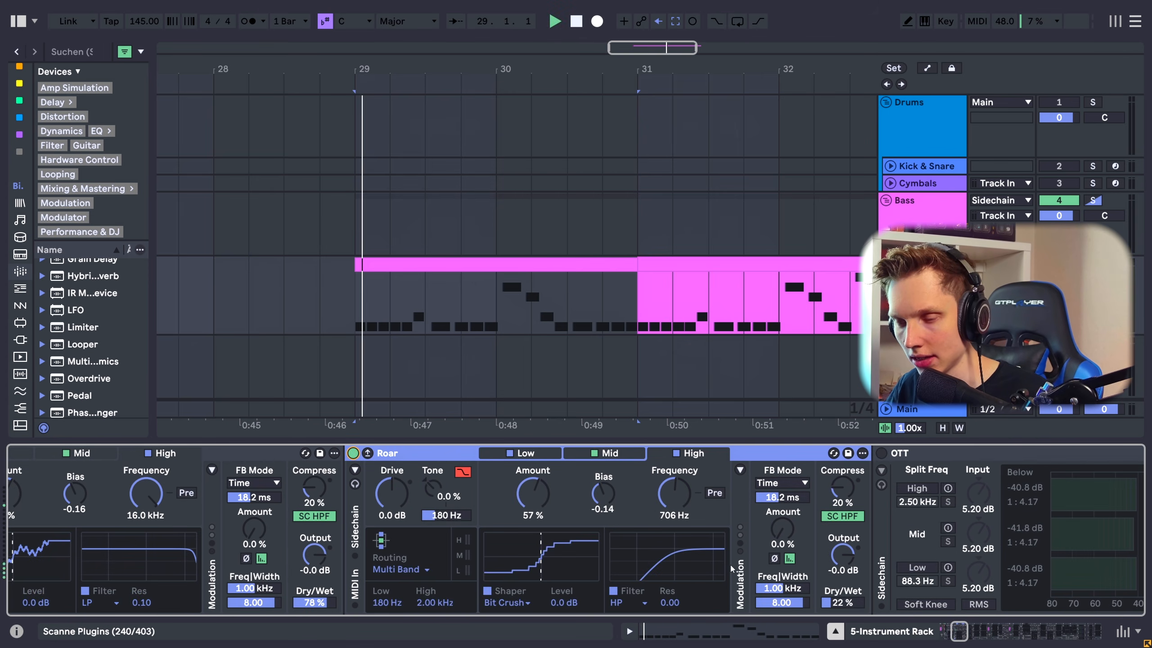
Switch the second Roar off and back on while playing the loop to compare the sound.
{"action": "left_click", "coordinate": [353, 453]}
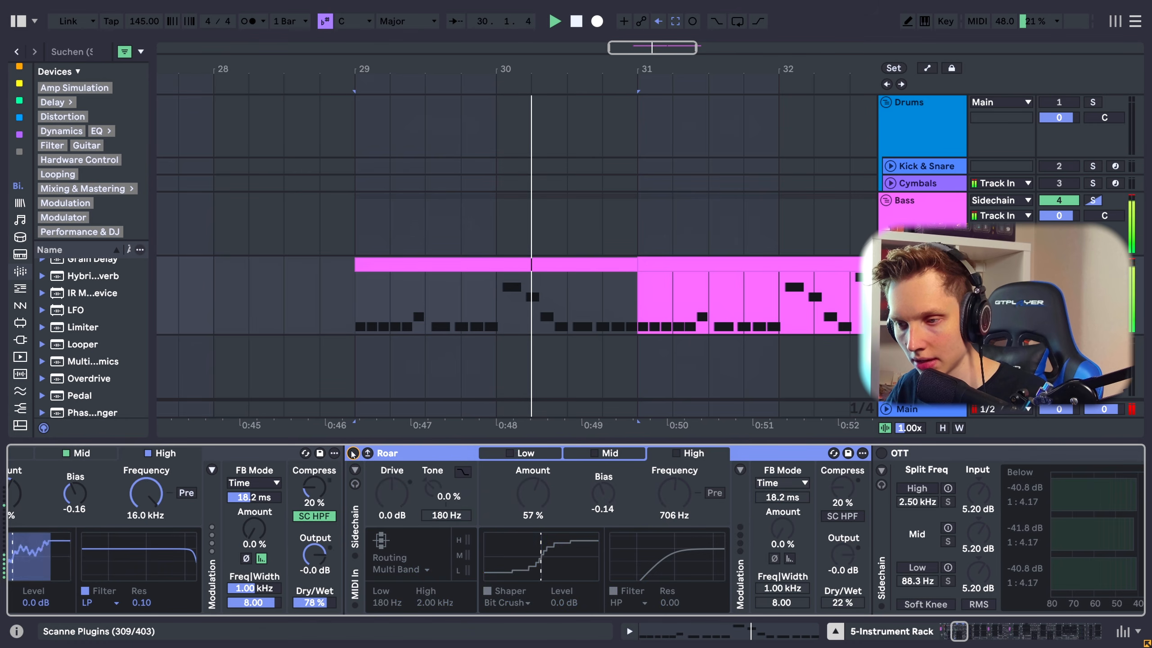
{"action": "left_click", "coordinate": [353, 452]}
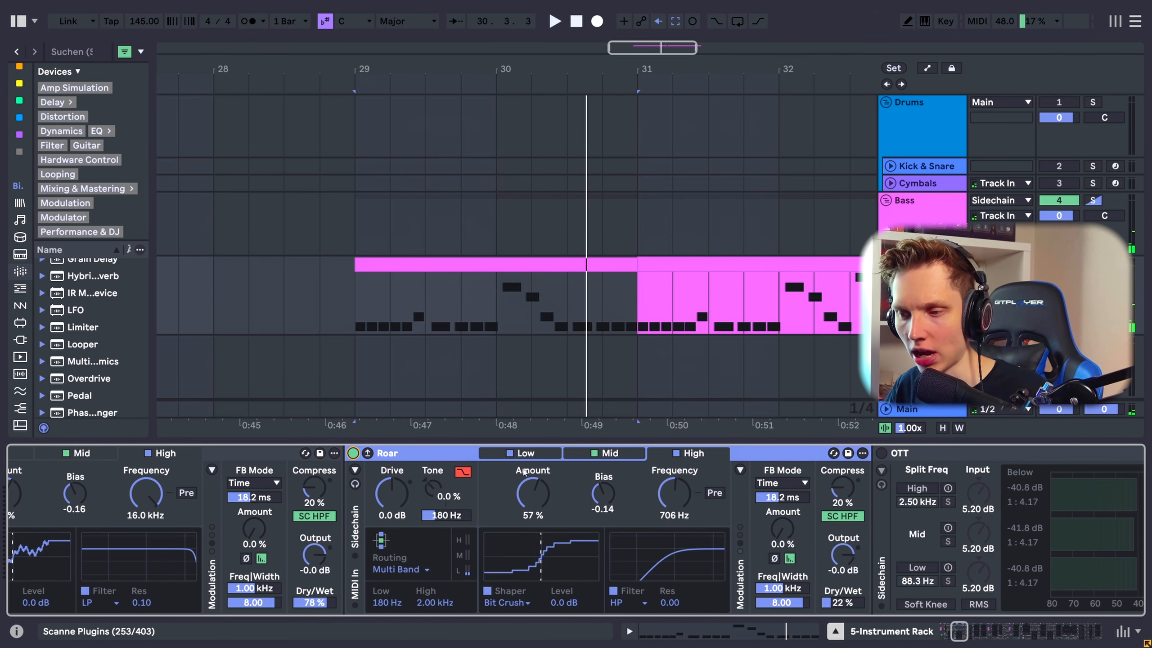
View the second Roar's Low, Mid and High bands with their Diode, Digital and Bit Crush shapers.
{"action": "left_click", "coordinate": [962, 631]}
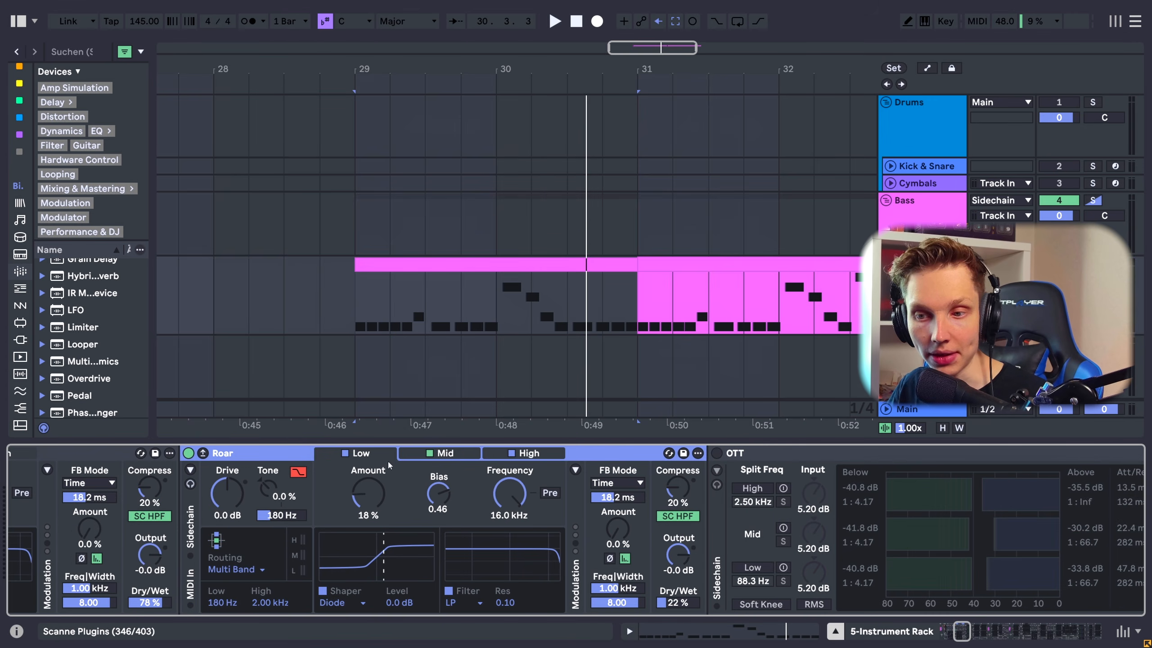
{"action": "left_click", "coordinate": [450, 453]}
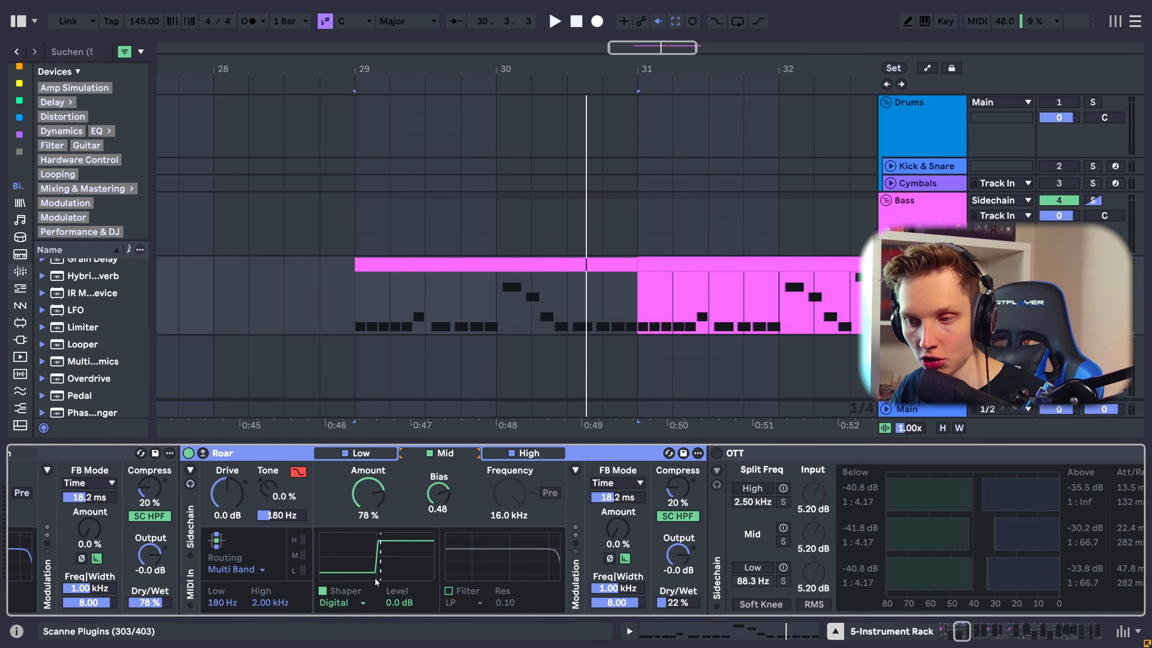
{"action": "left_click", "coordinate": [536, 455]}
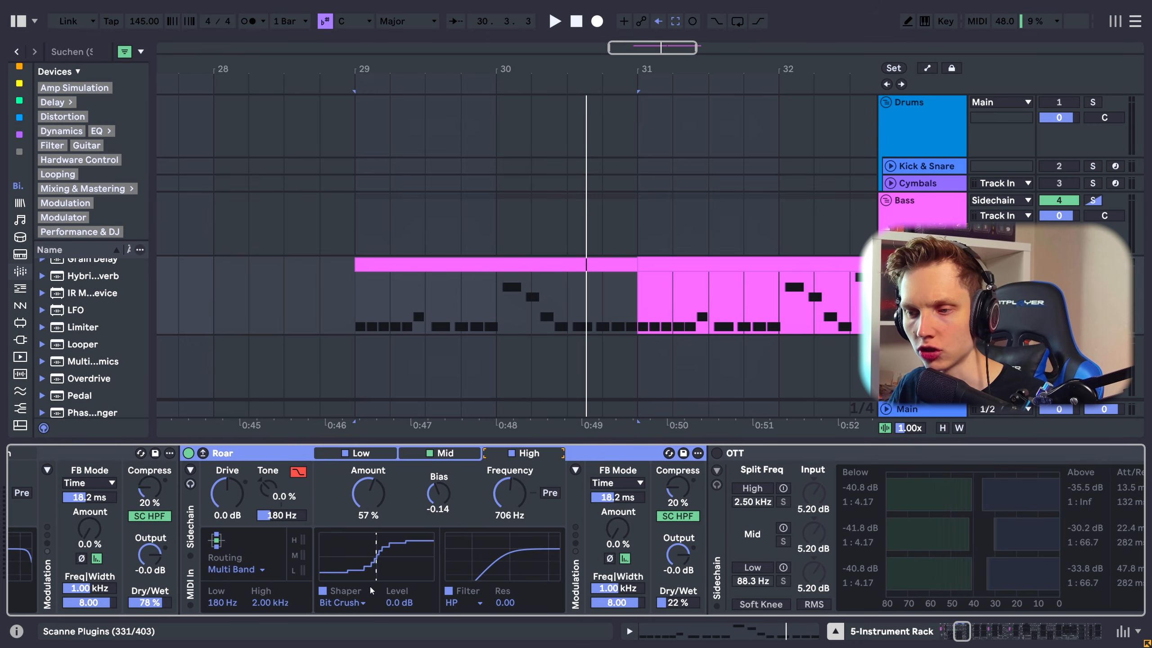
Play the loop and try a higher Dry/Wet on the second Roar, restoring it to 22%.
{"action": "key", "text": "space"}
{"action": "key", "text": "space"}
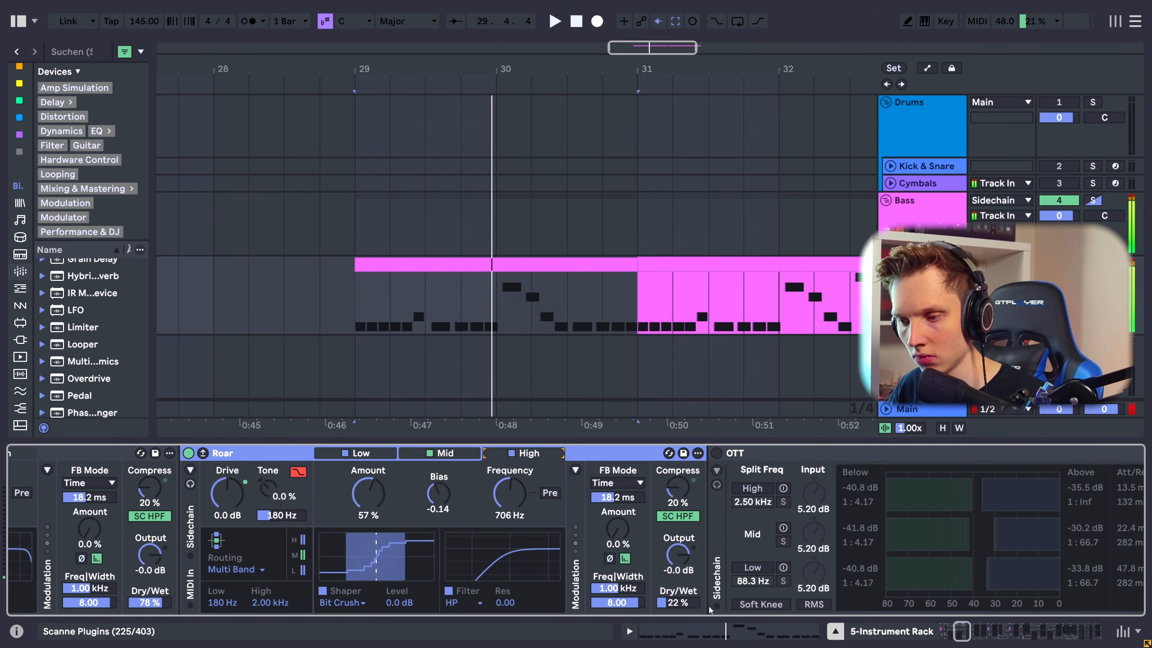
{"action": "left_click_drag", "start_coordinate": [686, 607], "coordinate": [687, 545]}
{"action": "key", "text": "space"}
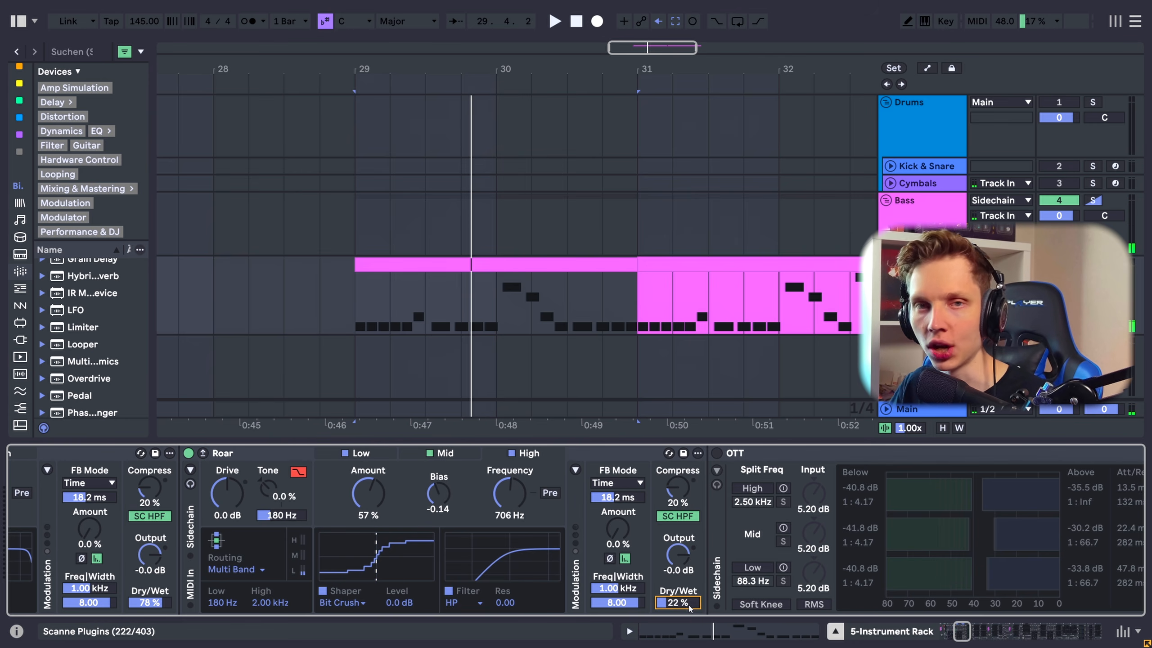
Enable the OTT after the second Roar and play the loop.
{"action": "scroll", "coordinate": [608, 453], "scroll_direction": "right", "scroll_amount": 3}
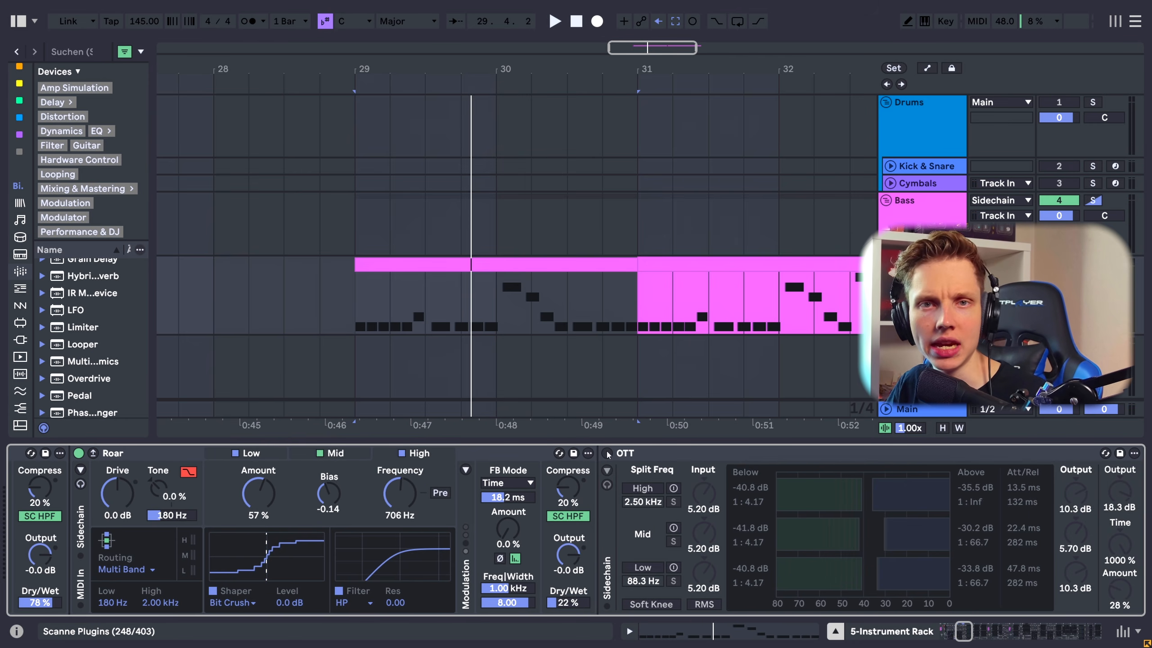
{"action": "left_click", "coordinate": [607, 453]}
{"action": "key", "text": "space"}
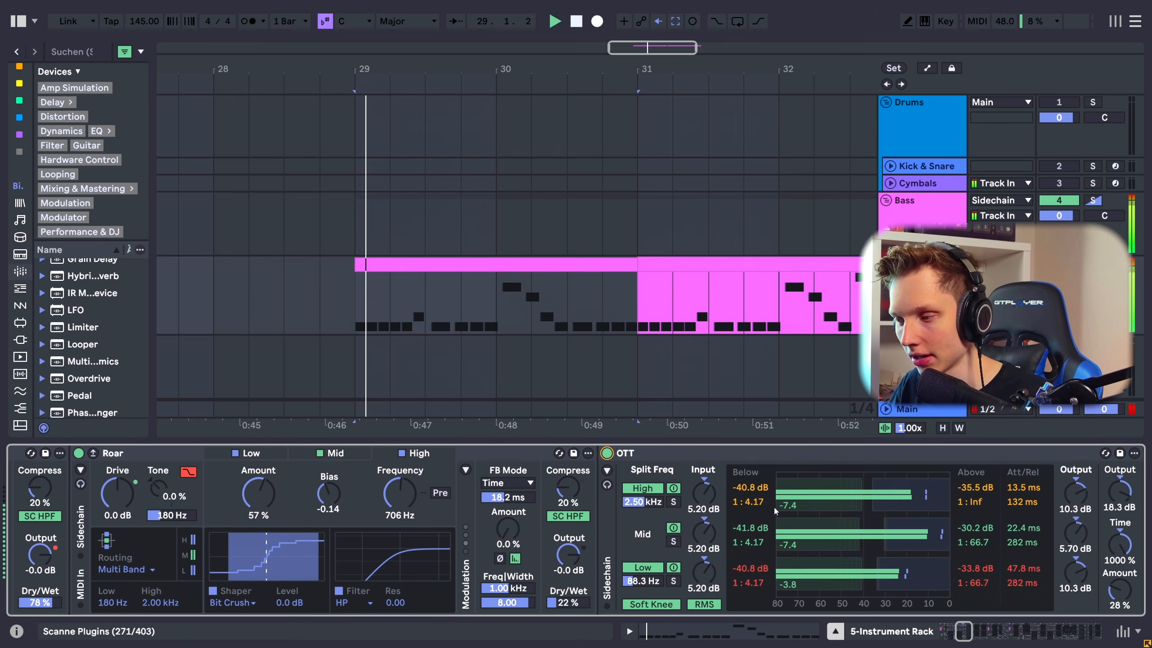
Enable the EQ Eight with the 156 Hz notch after the OTT and play the loop.
{"action": "left_click", "coordinate": [972, 630]}
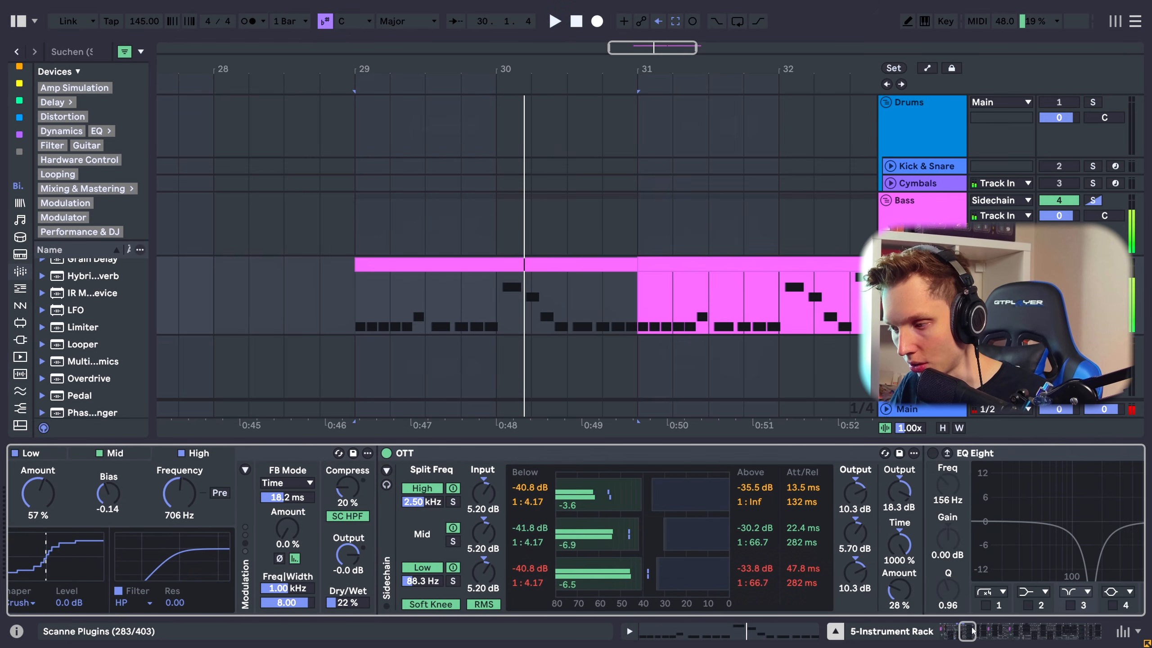
{"action": "left_click_drag", "start_coordinate": [972, 630], "coordinate": [980, 631]}
{"action": "key", "text": "space"}
{"action": "left_click", "coordinate": [382, 453]}
{"action": "key", "text": "space"}
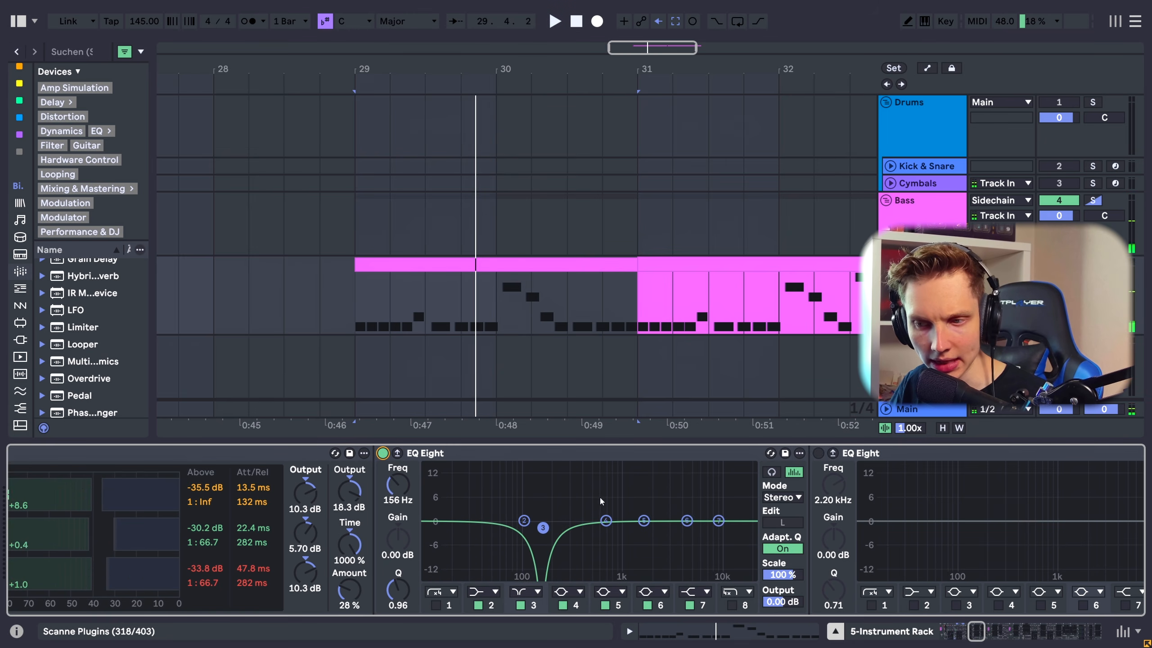
{"action": "key", "text": "space"}
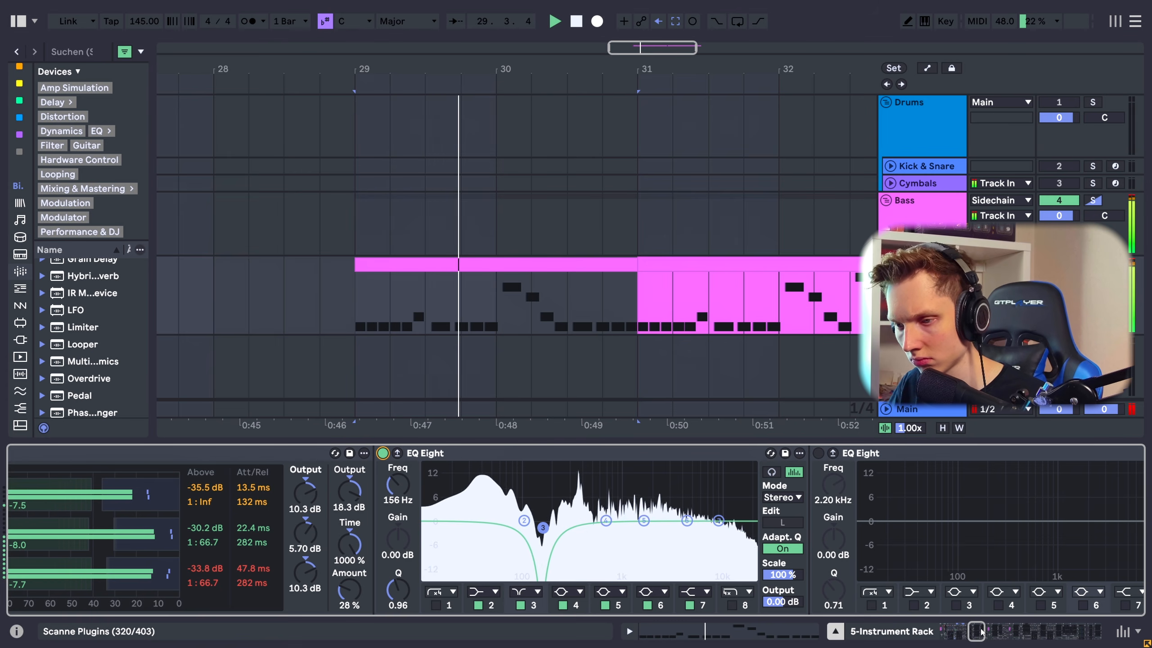
{"action": "key", "text": "space"}
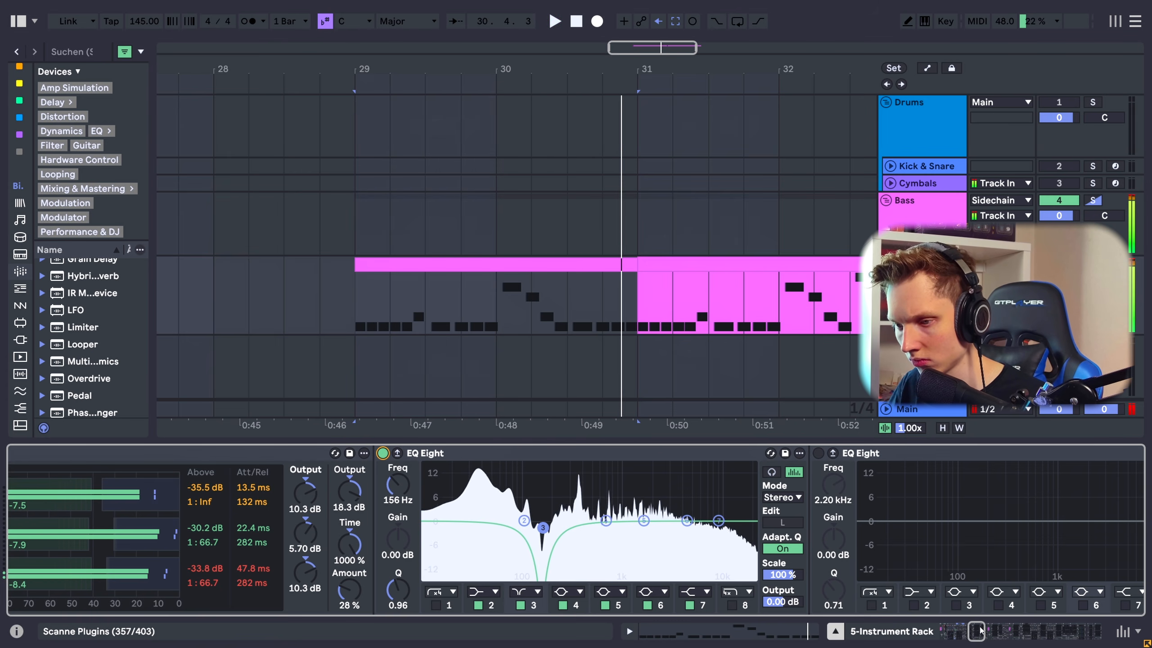
Enable the 2.20 kHz EQ Eight and the Audio Effect Rack that follows it.
{"action": "scroll", "coordinate": [981, 628], "scroll_direction": "down", "scroll_amount": 5}
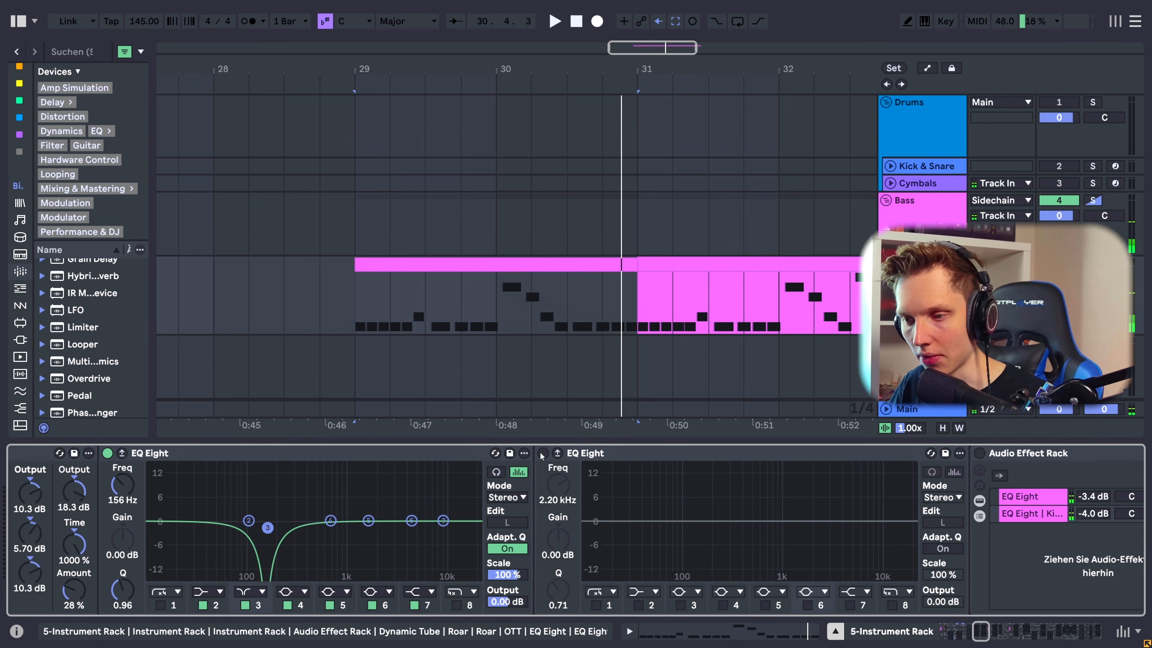
{"action": "scroll", "coordinate": [981, 633], "scroll_direction": "down", "scroll_amount": 1}
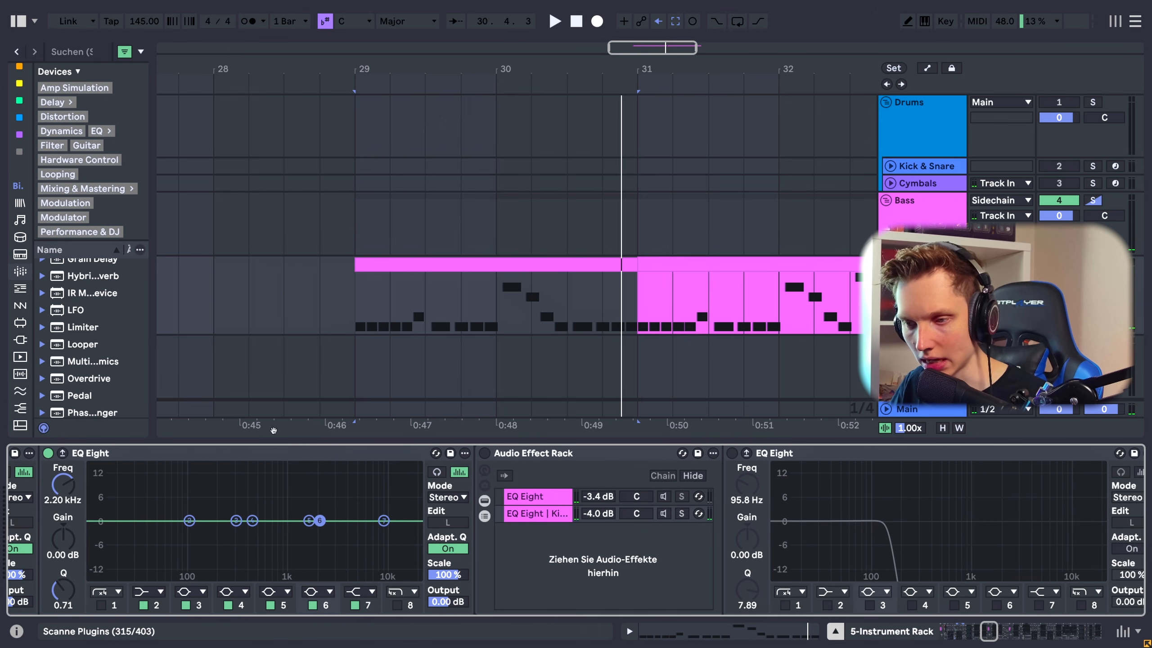
{"action": "left_click", "coordinate": [484, 453]}
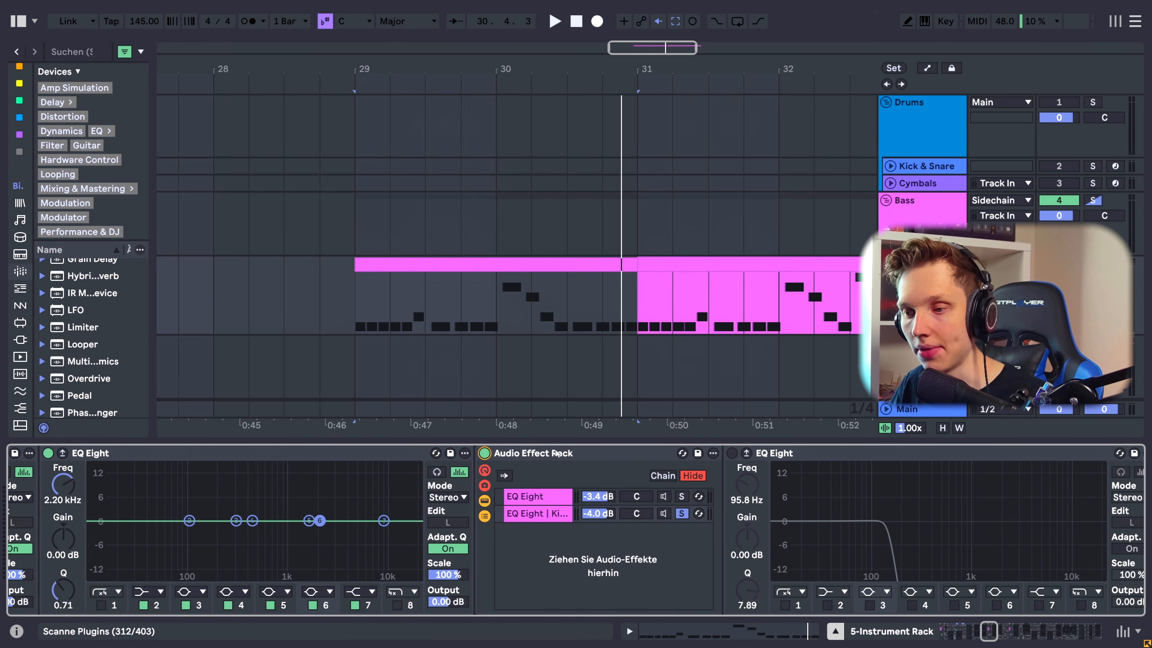
Solo the rack's first chain, enable its 156 Hz high-pass EQ Eight, and play the loop.
{"action": "left_click", "coordinate": [553, 495]}
{"action": "left_click", "coordinate": [545, 515]}
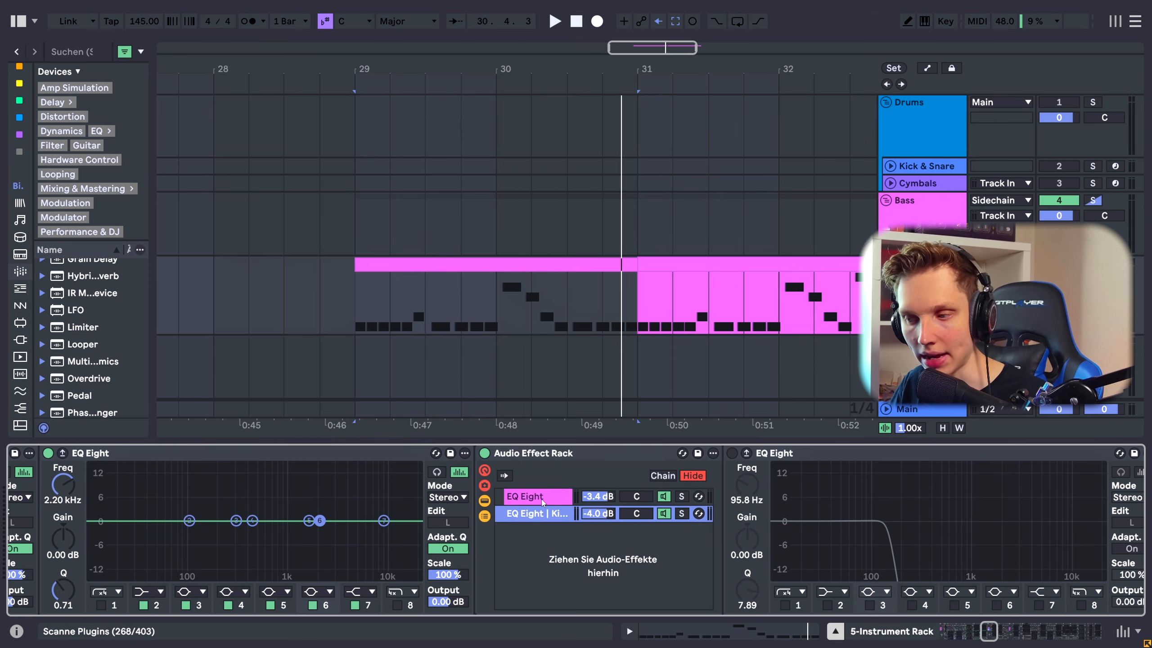
{"action": "left_click", "coordinate": [544, 497]}
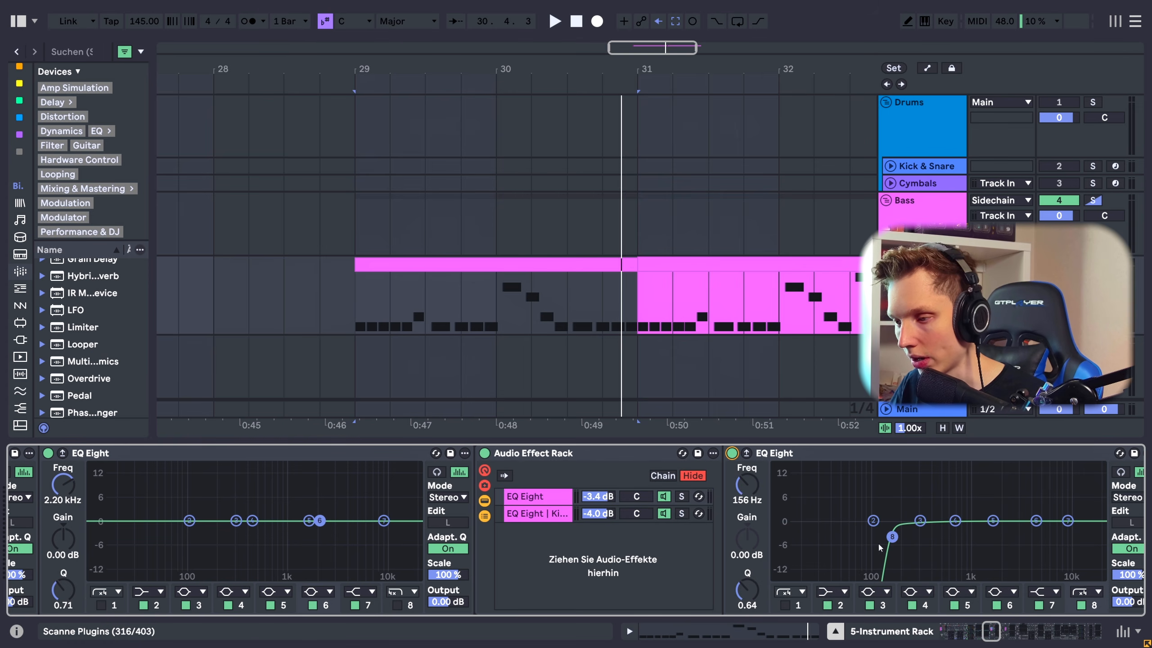
{"action": "key", "text": "space"}
{"action": "scroll", "coordinate": [552, 475], "scroll_direction": "right", "scroll_amount": 3}
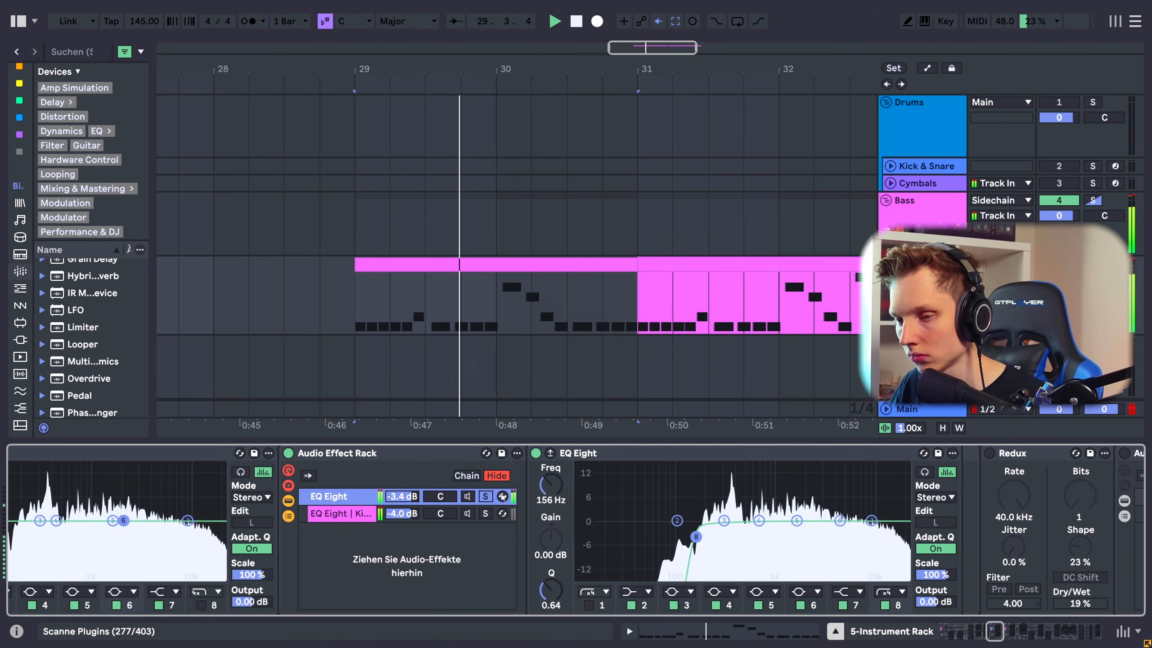
Solo the rack's second chain and enable its 95.8 Hz low-pass EQ Eight and Kick Tight resonator while auditioning the loop.
{"action": "left_click", "coordinate": [487, 514]}
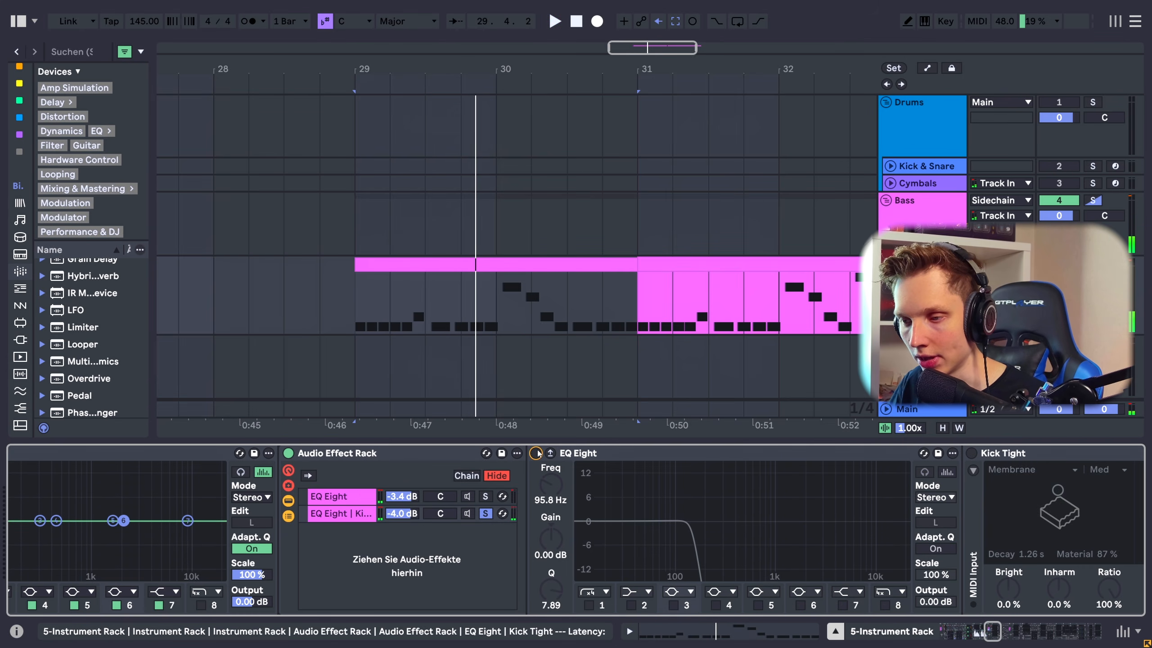
{"action": "scroll", "coordinate": [786, 453], "scroll_direction": "right", "scroll_amount": 3}
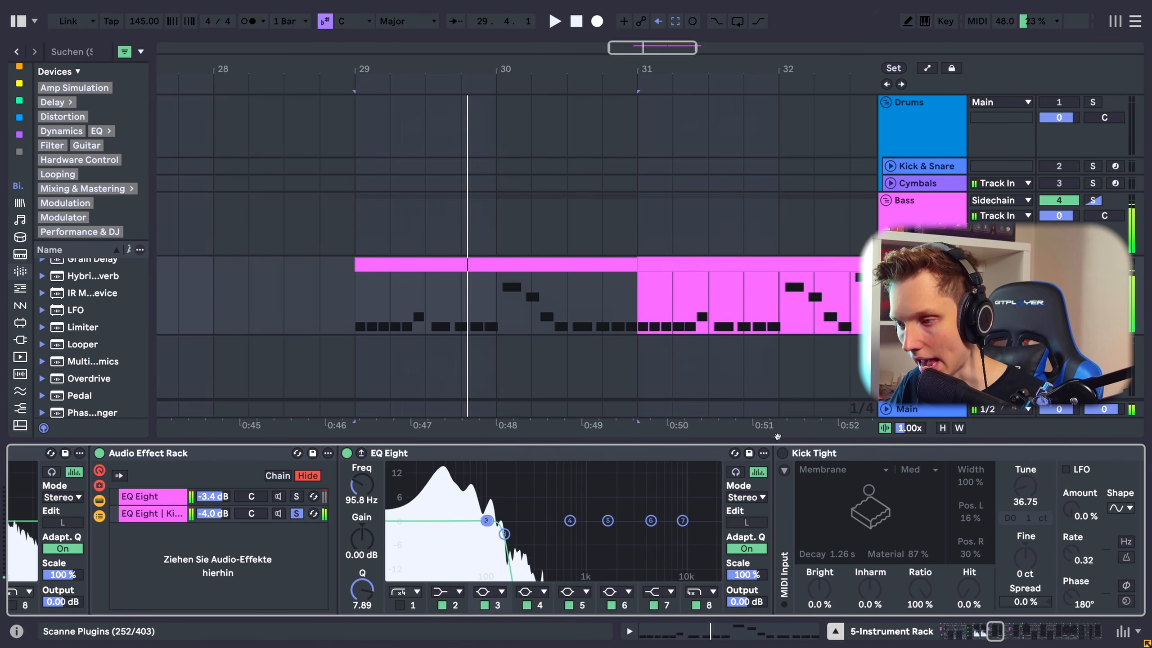
{"action": "left_click", "coordinate": [783, 452]}
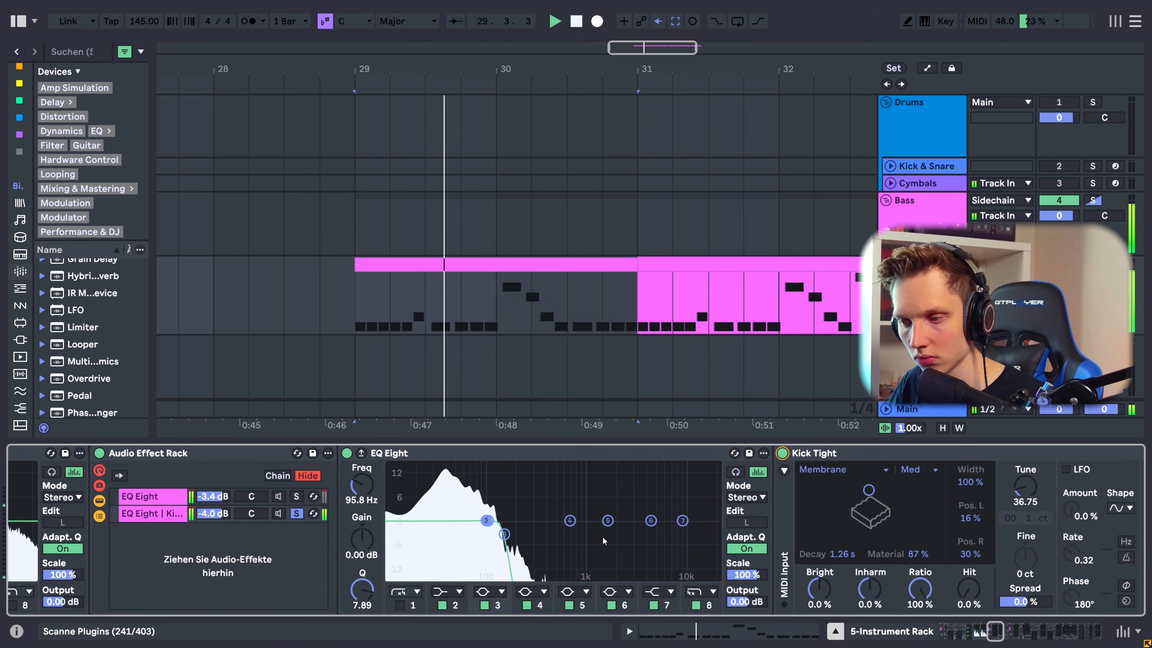
Solo the rack's first chain together with the second and play the loop.
{"action": "left_click", "coordinate": [296, 497]}
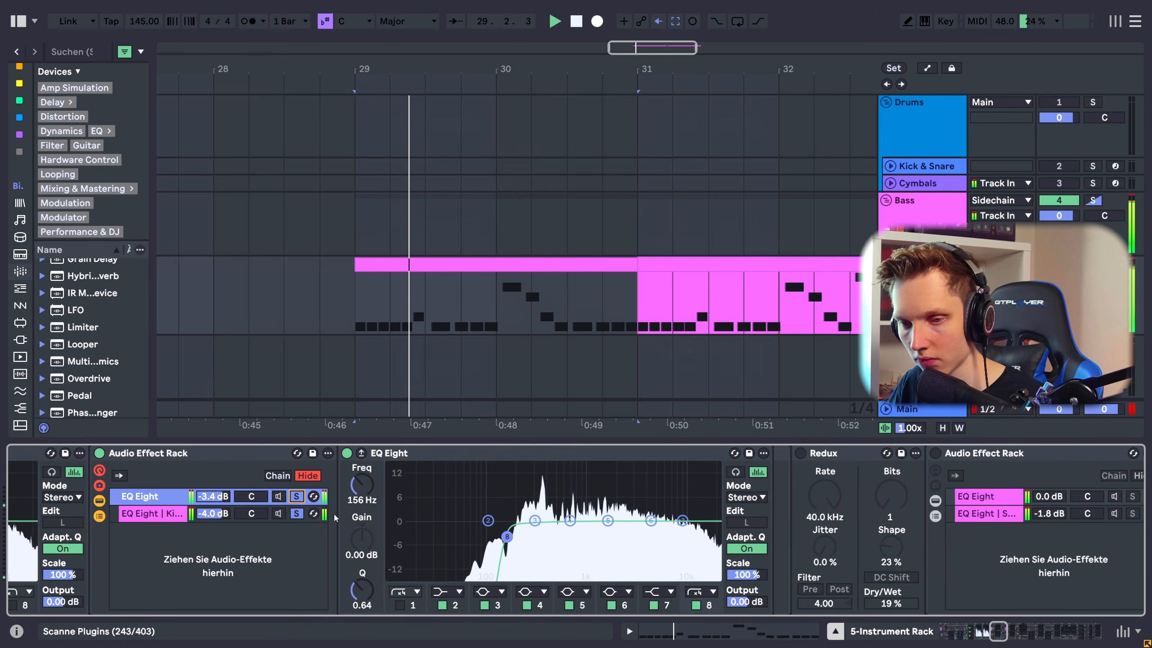
{"action": "key", "text": "space"}
{"action": "left_click", "coordinate": [190, 453]}
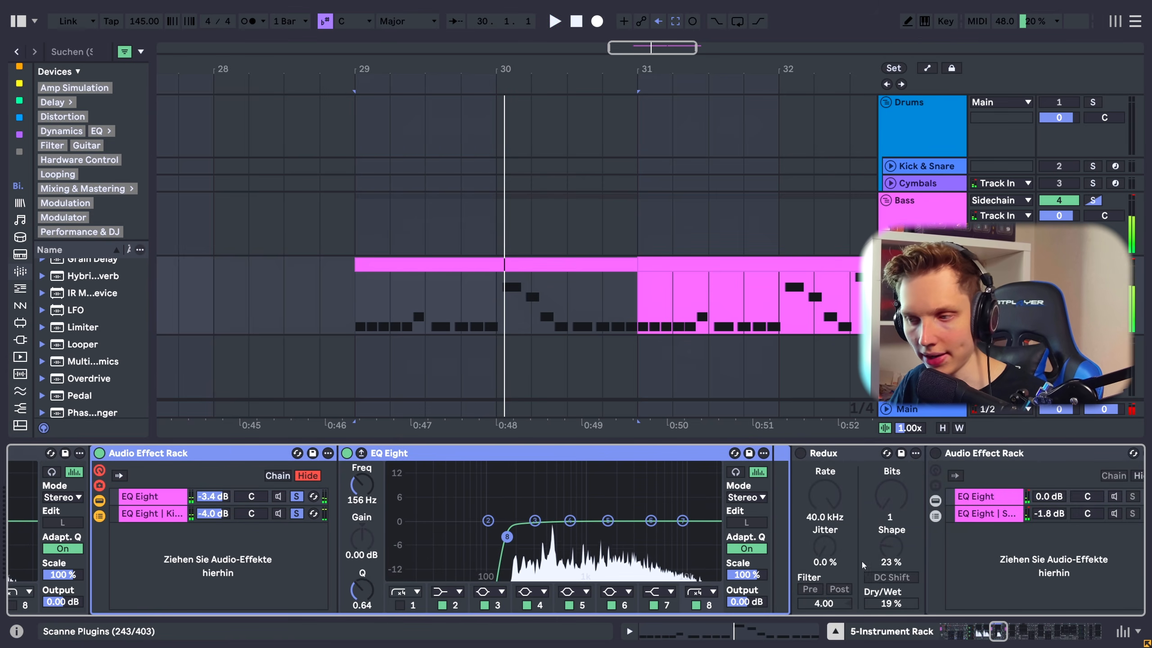
Enable the Redux after the rack and compare the loop without and with it.
{"action": "left_click", "coordinate": [997, 634]}
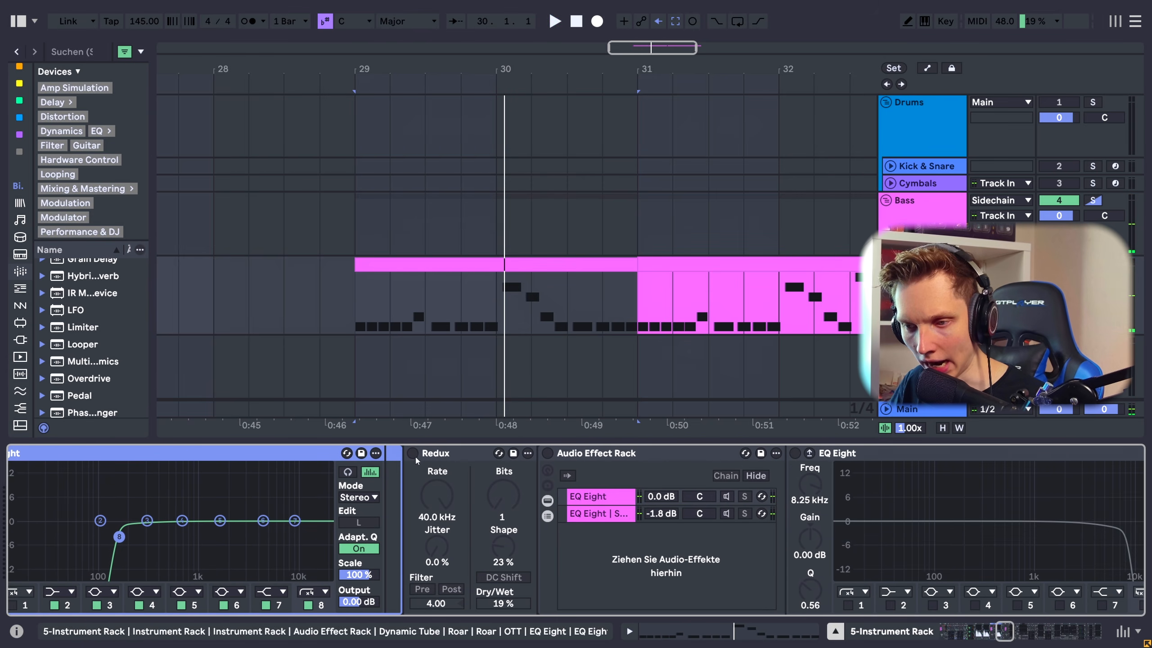
{"action": "left_click", "coordinate": [431, 452]}
{"action": "key", "text": "space"}
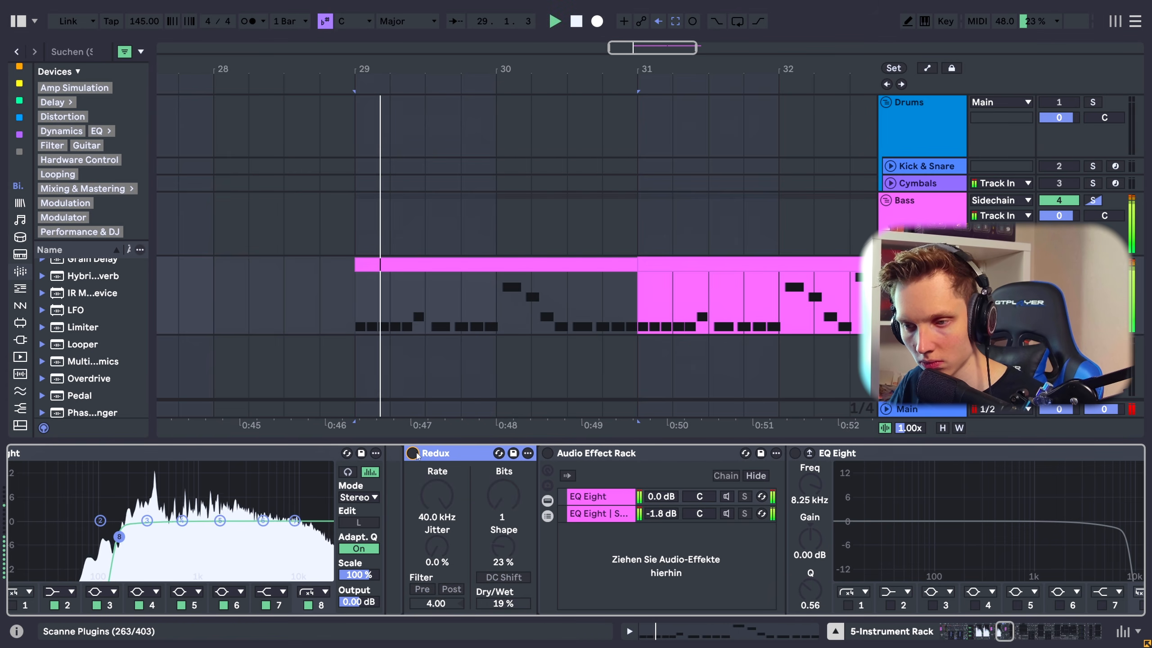
{"action": "key", "text": "space"}
{"action": "key", "text": "space"}
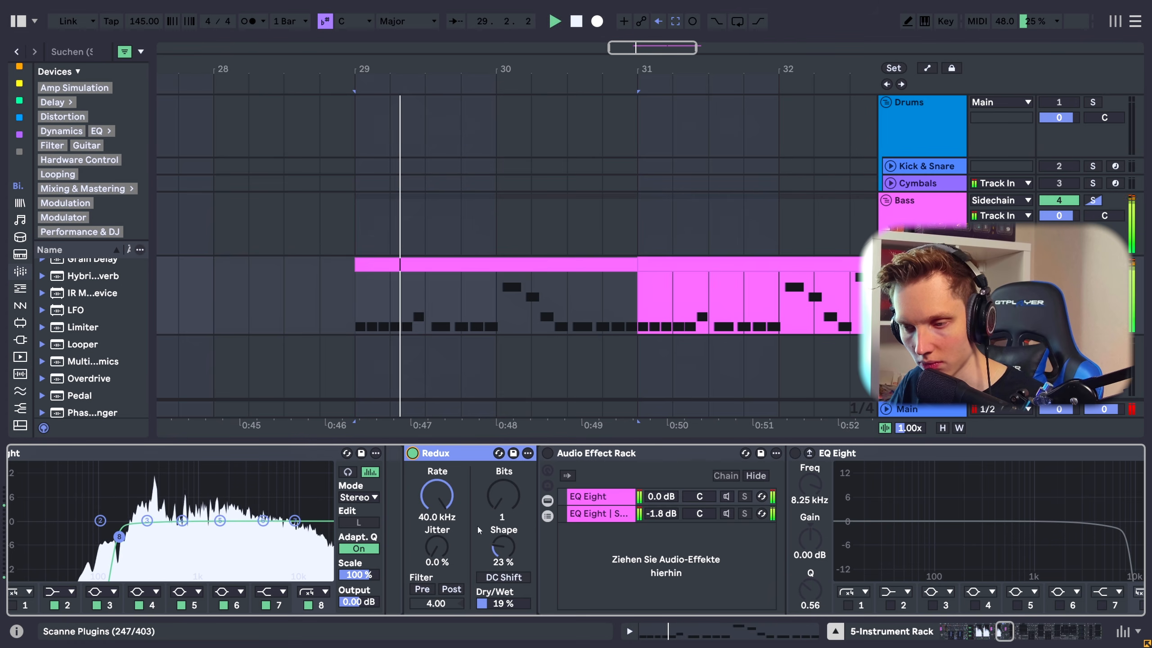
Try the Redux's Dry/Wet at 100% while playing the loop, undo the change, and replay the loop.
{"action": "key", "text": "space"}
{"action": "double_click", "coordinate": [513, 603]}
{"action": "key", "text": "space"}
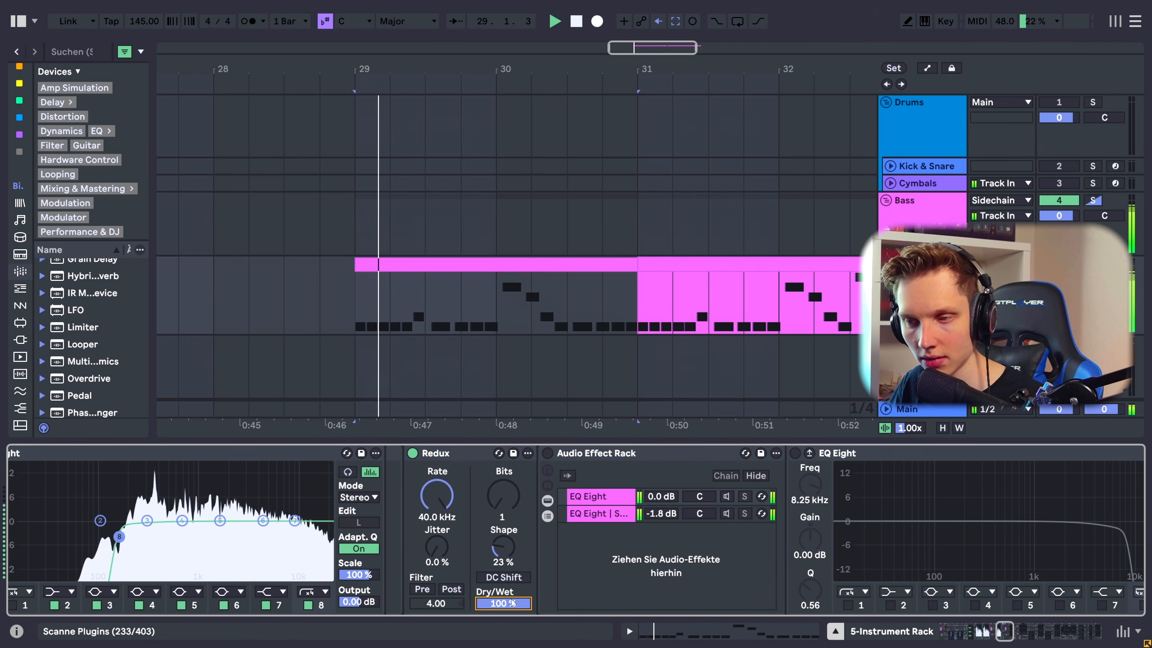
{"action": "key", "text": "ctrl+z"}
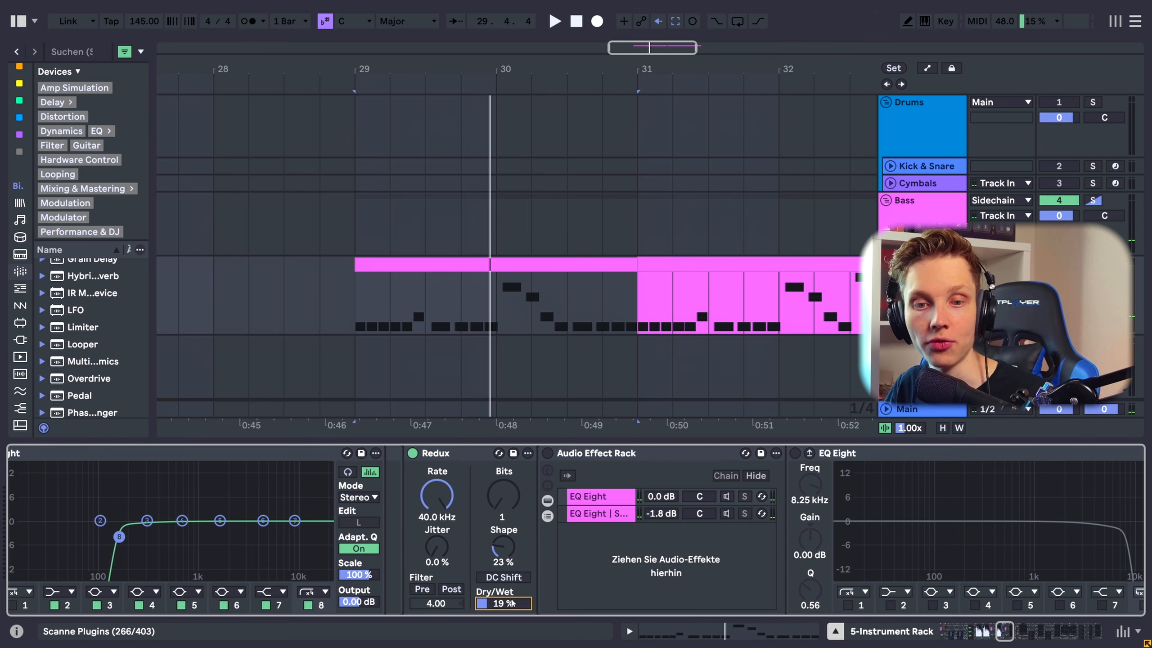
{"action": "key", "text": "space"}
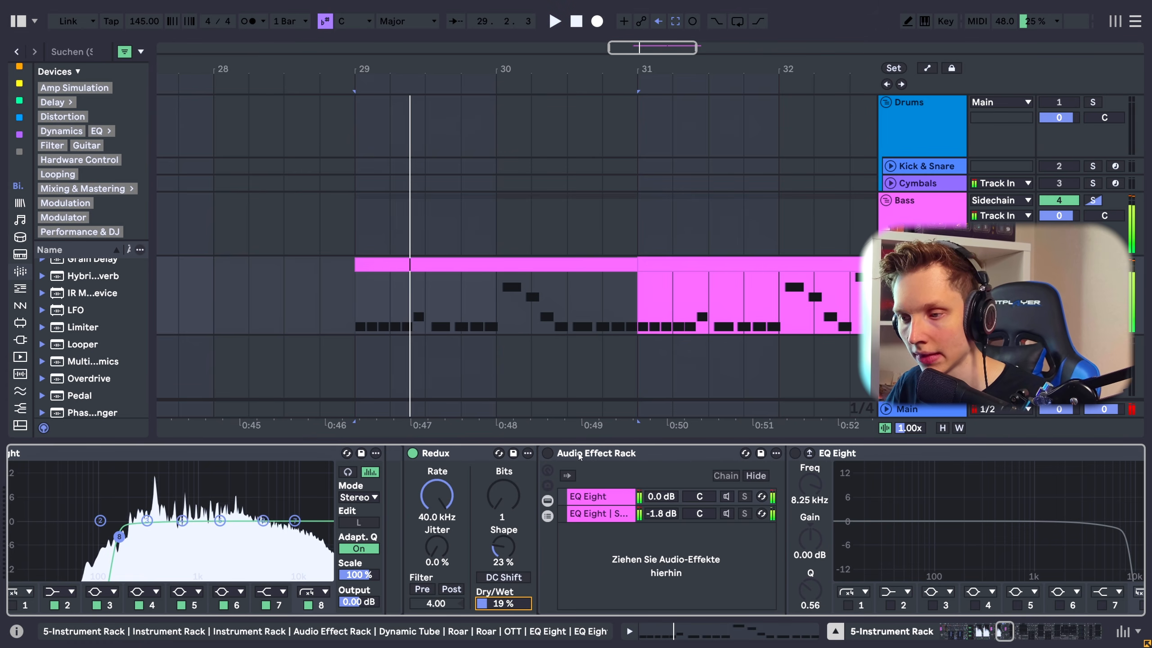
Enable the Audio Effect Rack after the Redux, solo its first chain, and enable that chain's 8.25 kHz low-pass EQ Eight.
{"action": "left_click", "coordinate": [580, 455]}
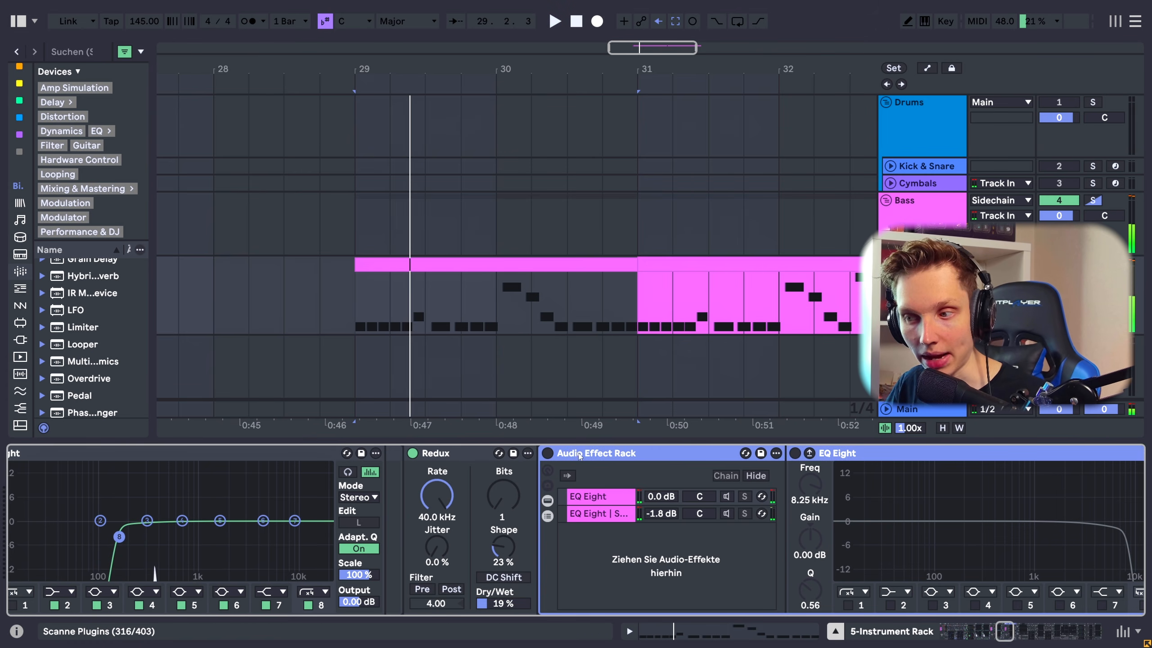
{"action": "left_click", "coordinate": [548, 453]}
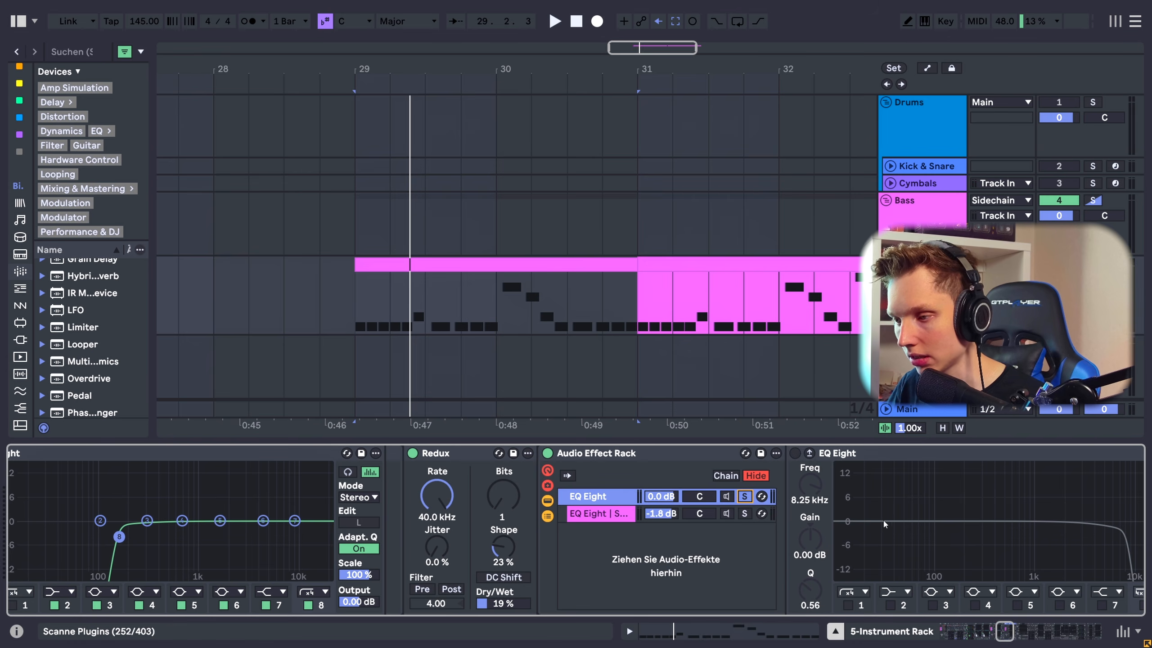
{"action": "left_click", "coordinate": [997, 631]}
{"action": "left_click", "coordinate": [586, 453]}
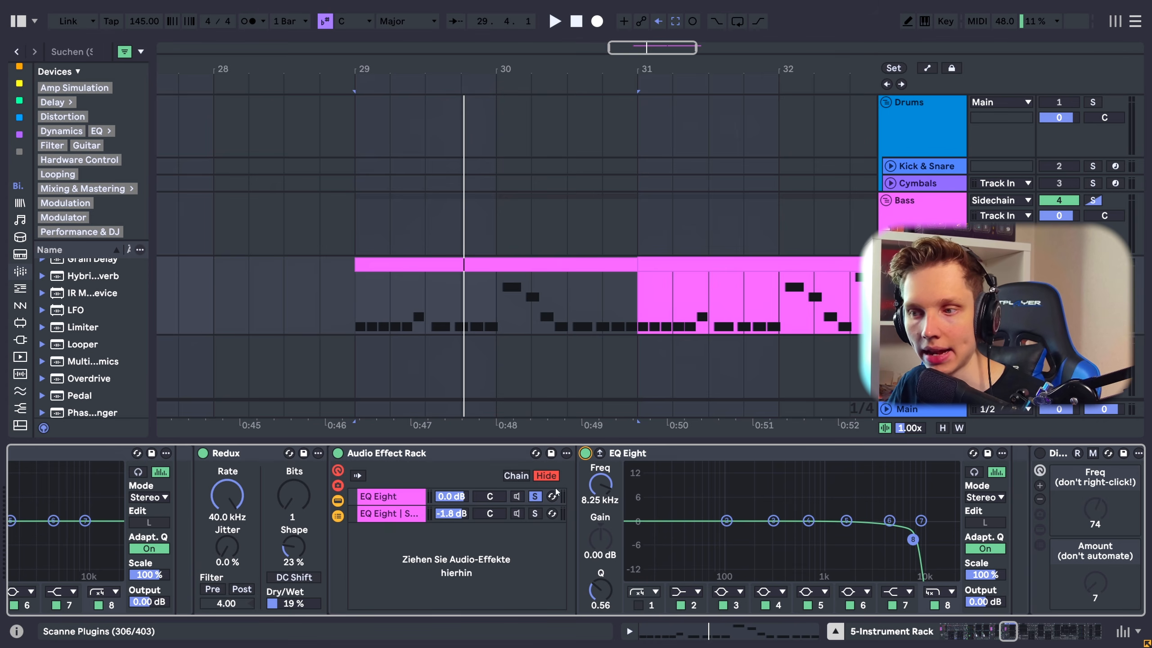
Solo the rack's second chain alone and enable its 8.08 kHz high-pass EQ Eight.
{"action": "left_click", "coordinate": [391, 513]}
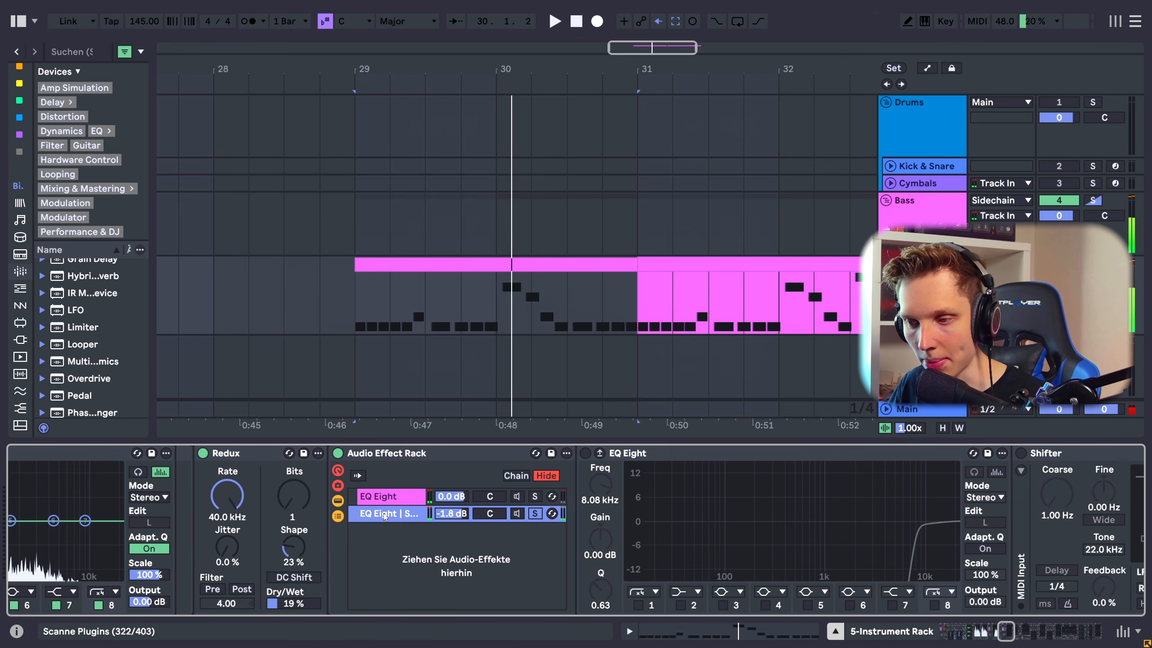
{"action": "left_click", "coordinate": [535, 514]}
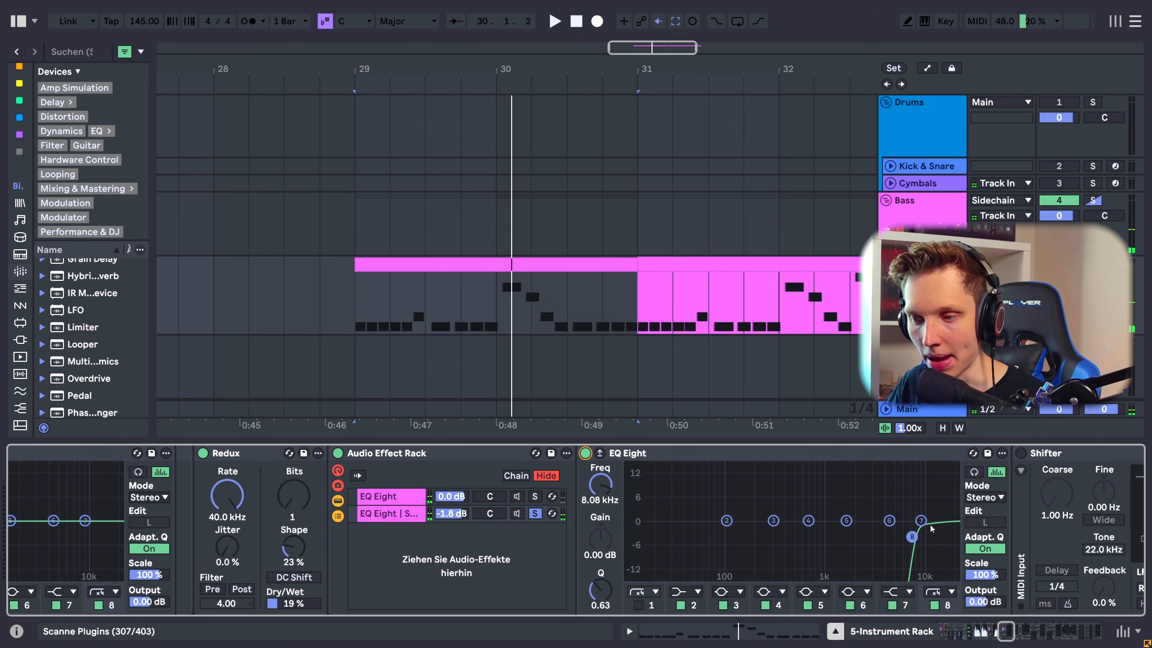
Enable the Shifter after the high-pass EQ Eight and audition the soloed second chain in the loop.
{"action": "key", "text": "space"}
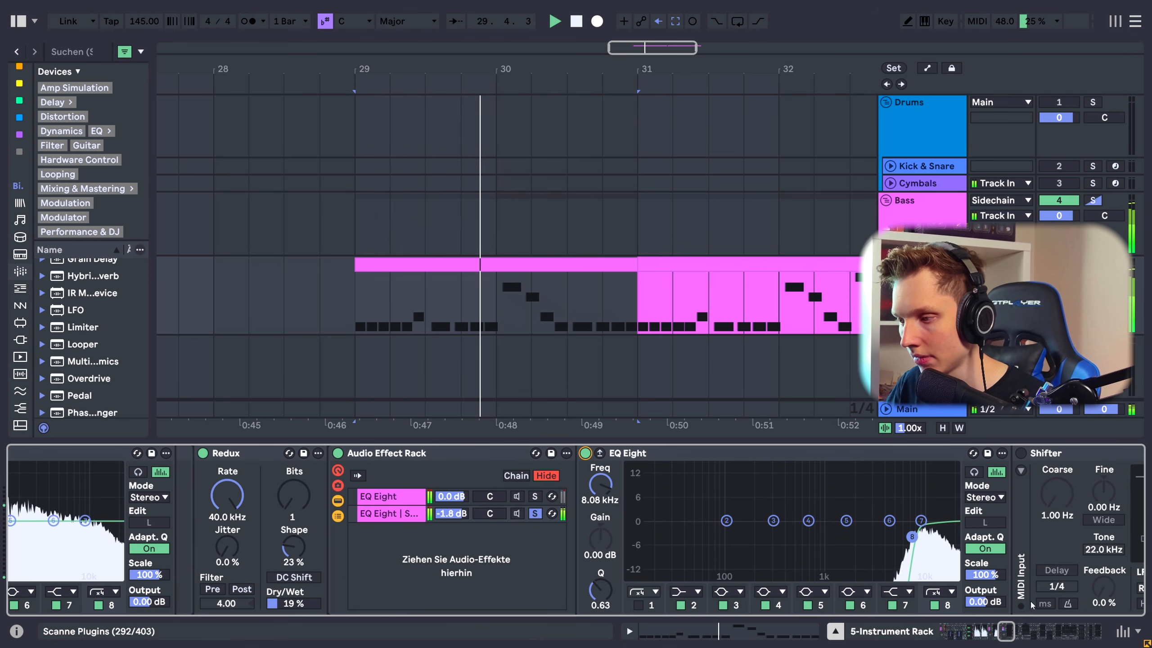
{"action": "left_click", "coordinate": [1005, 633]}
{"action": "left_click", "coordinate": [678, 453]}
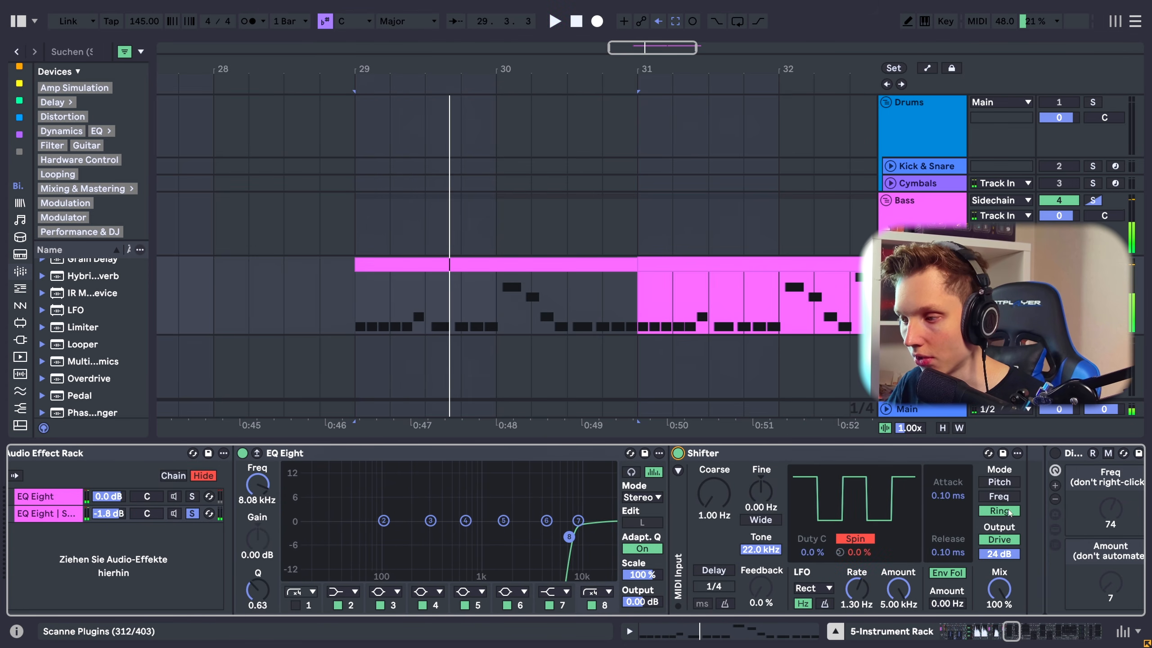
{"action": "key", "text": "space"}
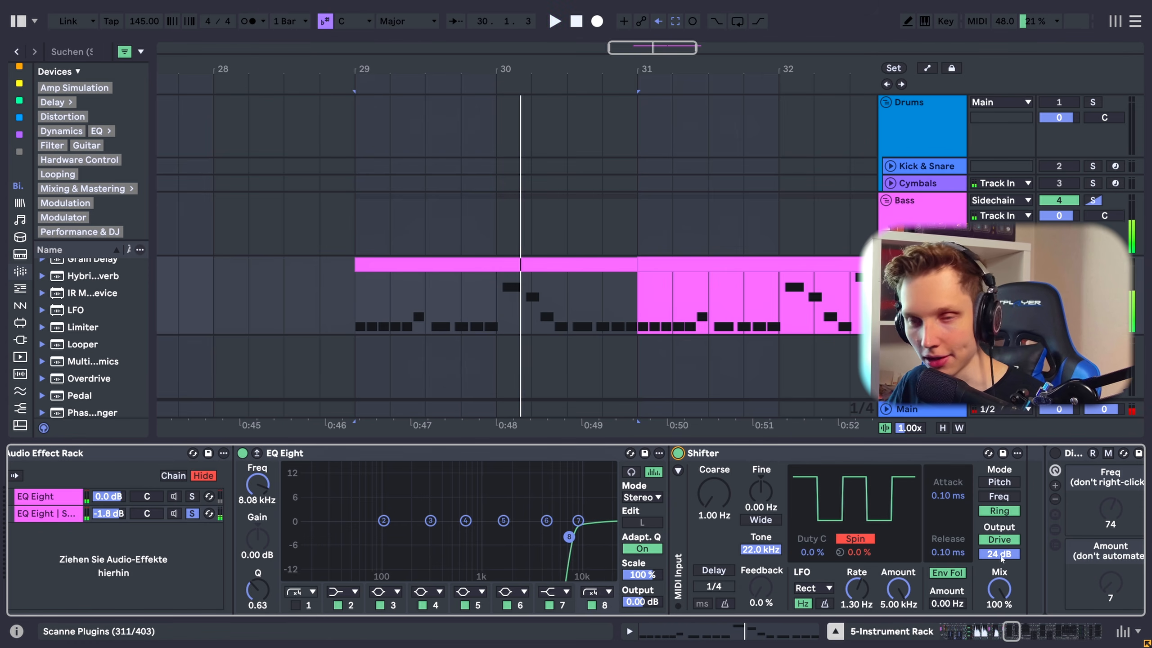
{"action": "key", "text": "space"}
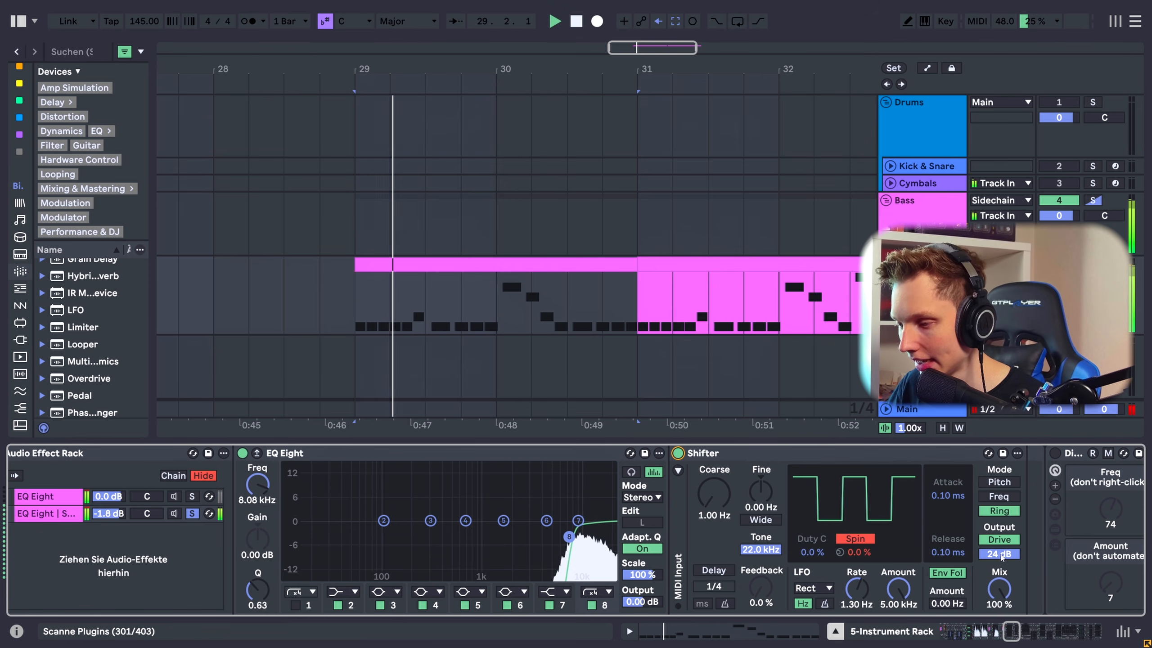
{"action": "left_click_drag", "start_coordinate": [1001, 591], "coordinate": [1010, 626]}
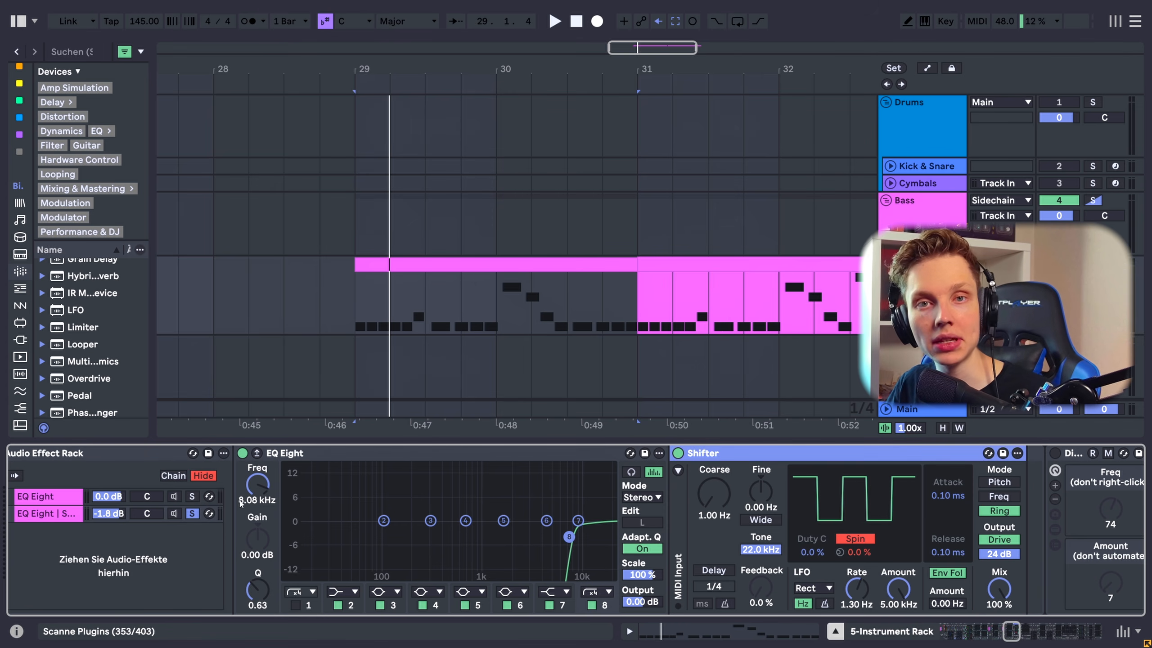
Unsolo the rack's second chain and compare the loop without and with the Shifter.
{"action": "key", "text": "space"}
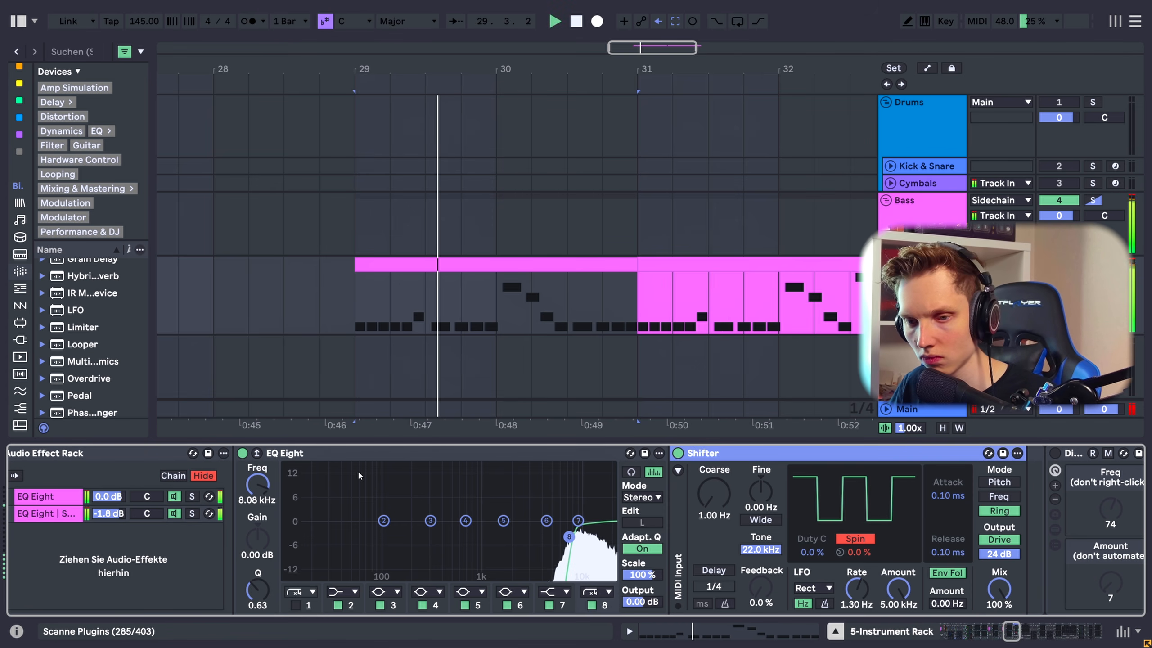
{"action": "left_click", "coordinate": [677, 453]}
{"action": "left_click", "coordinate": [677, 453]}
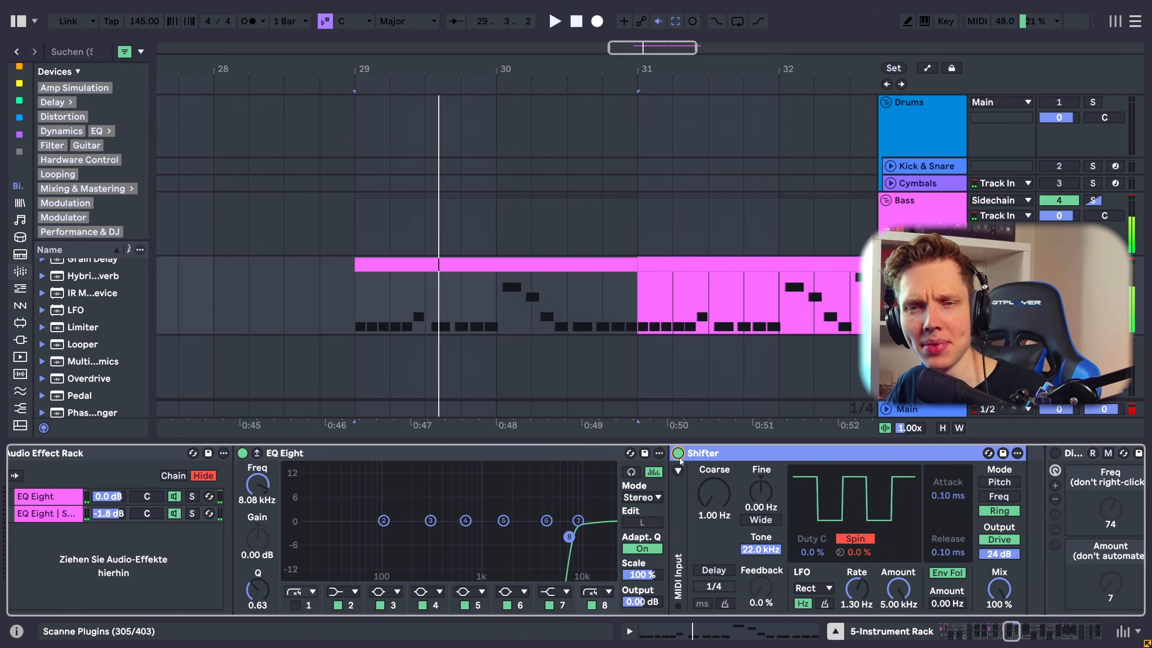
{"action": "key", "text": "space"}
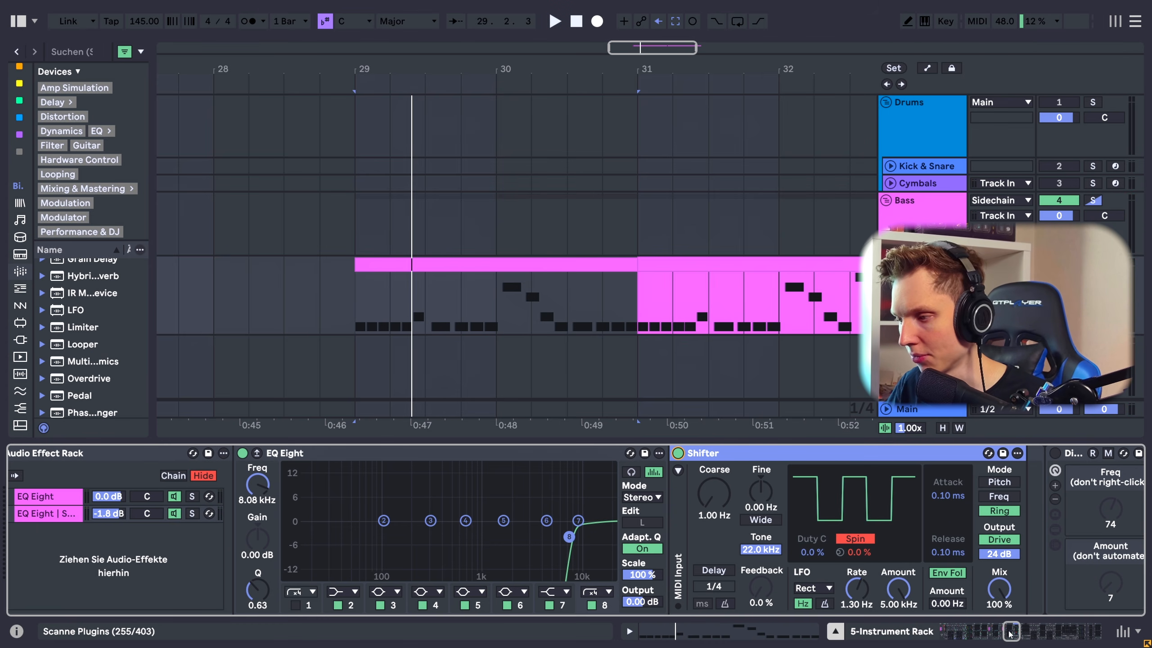
Enable the Disperser rack after the Shifter and audition the loop with it.
{"action": "left_click_drag", "start_coordinate": [1010, 633], "coordinate": [1019, 633]}
{"action": "left_click", "coordinate": [585, 453]}
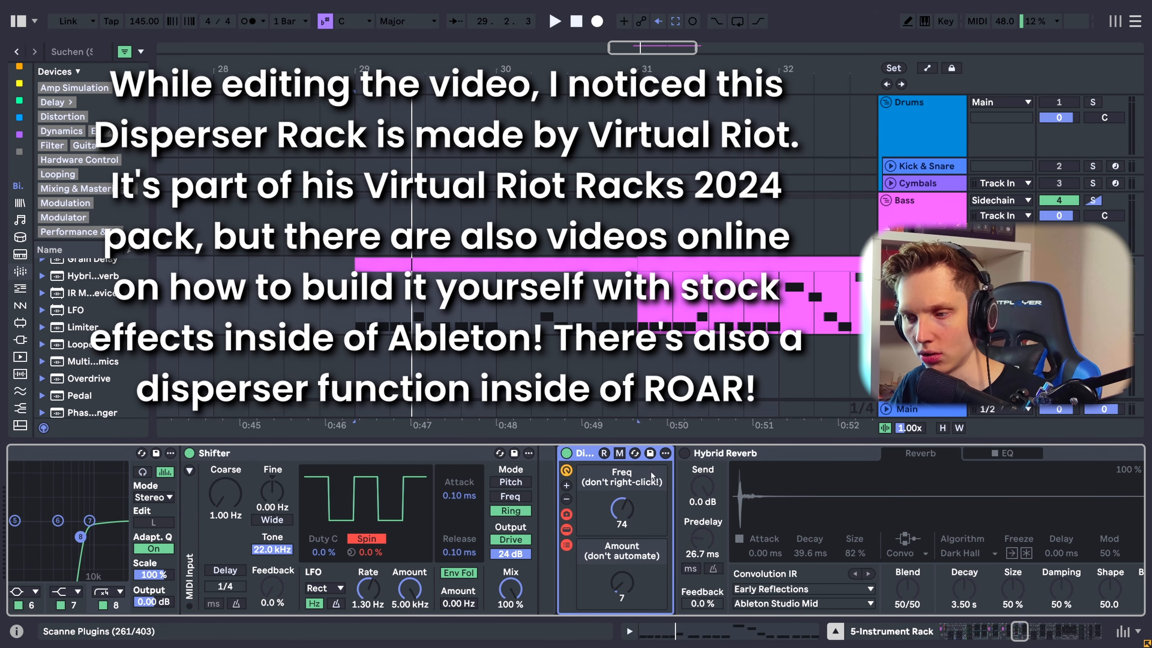
{"action": "key", "text": "space"}
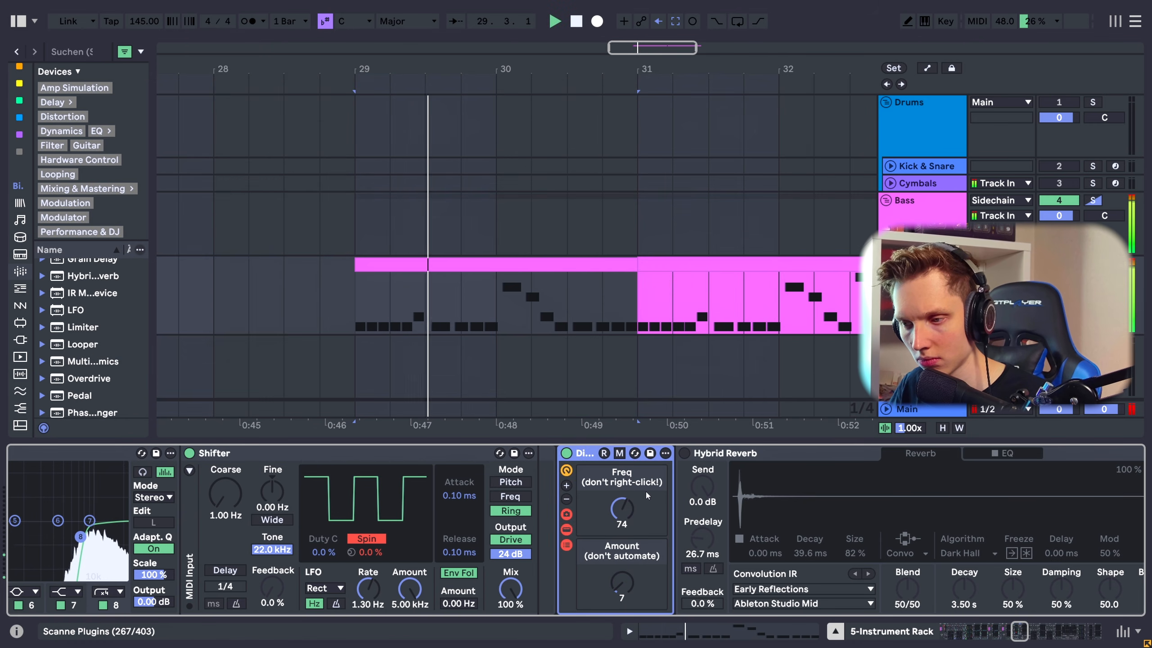
{"action": "key", "text": "space"}
{"action": "right_click", "coordinate": [590, 454]}
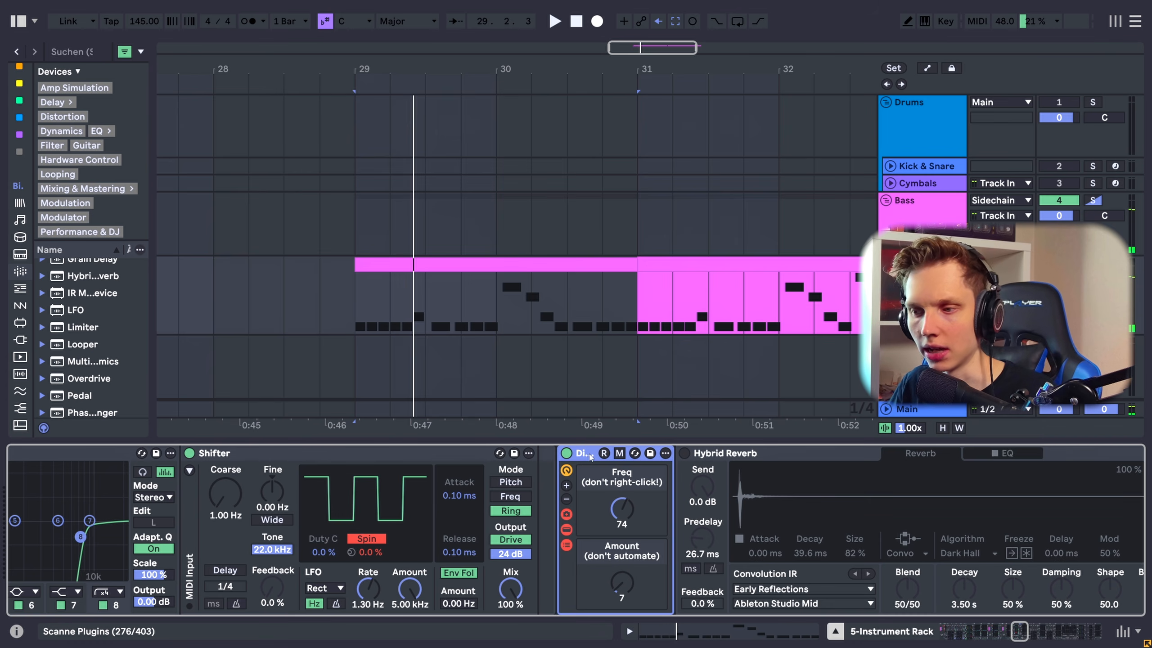
{"action": "left_click", "coordinate": [575, 453]}
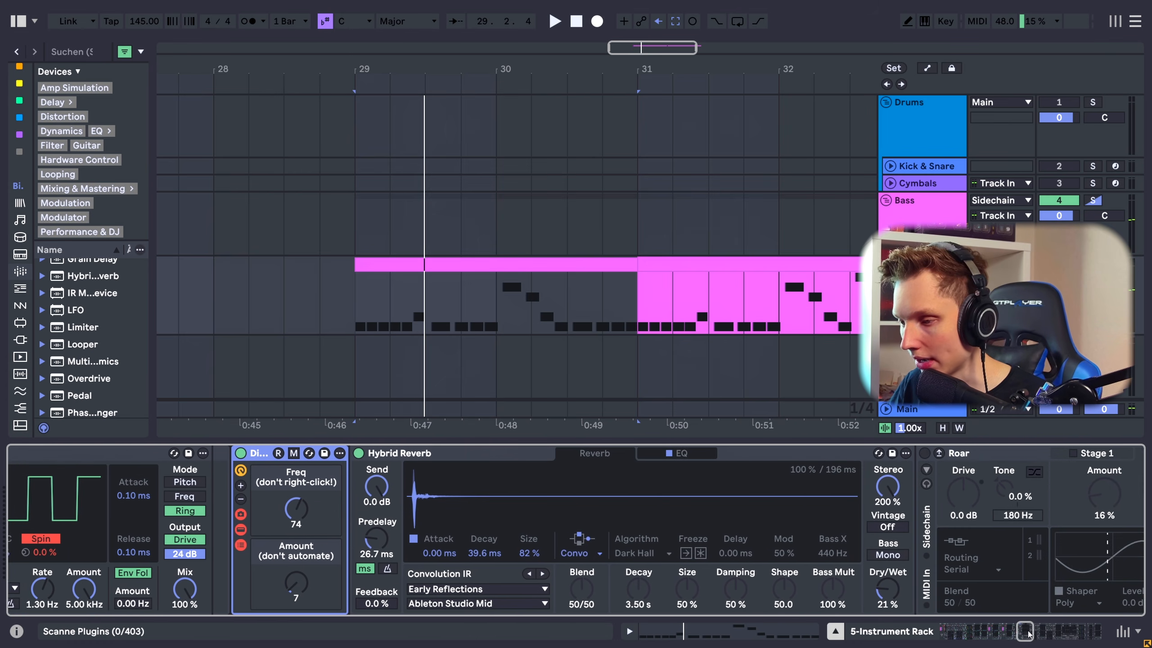
Enable the Hybrid Reverb, check its EQ and Reverb pages, and try its Dry/Wet while playing the loop.
{"action": "left_click", "coordinate": [639, 452]}
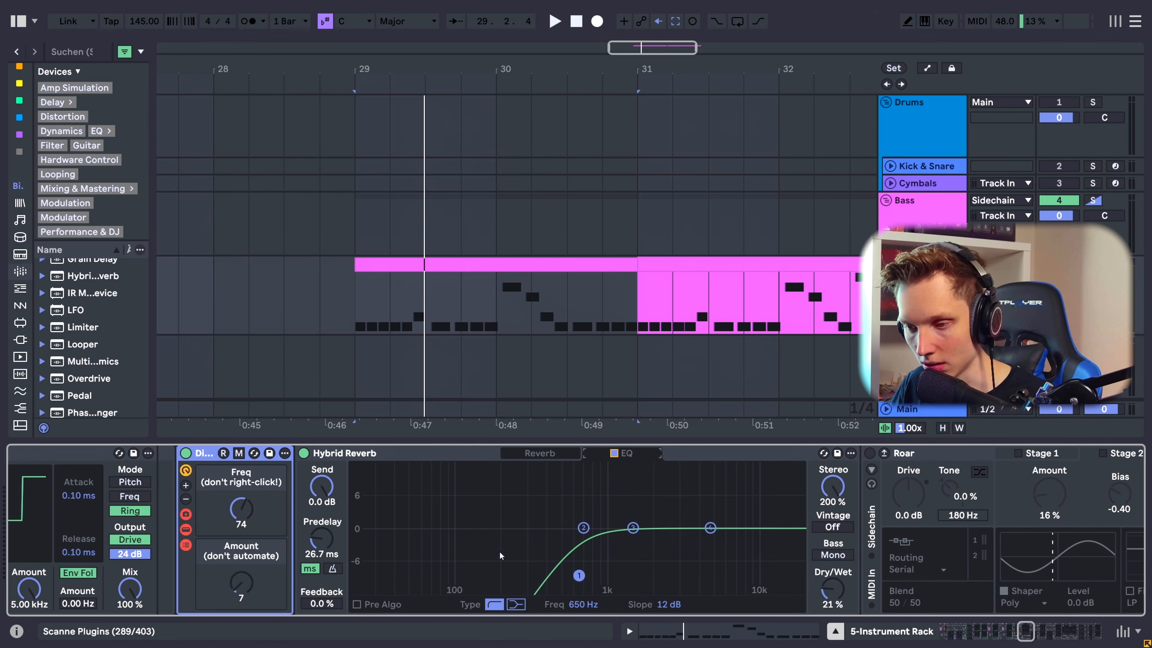
{"action": "left_click", "coordinate": [553, 448]}
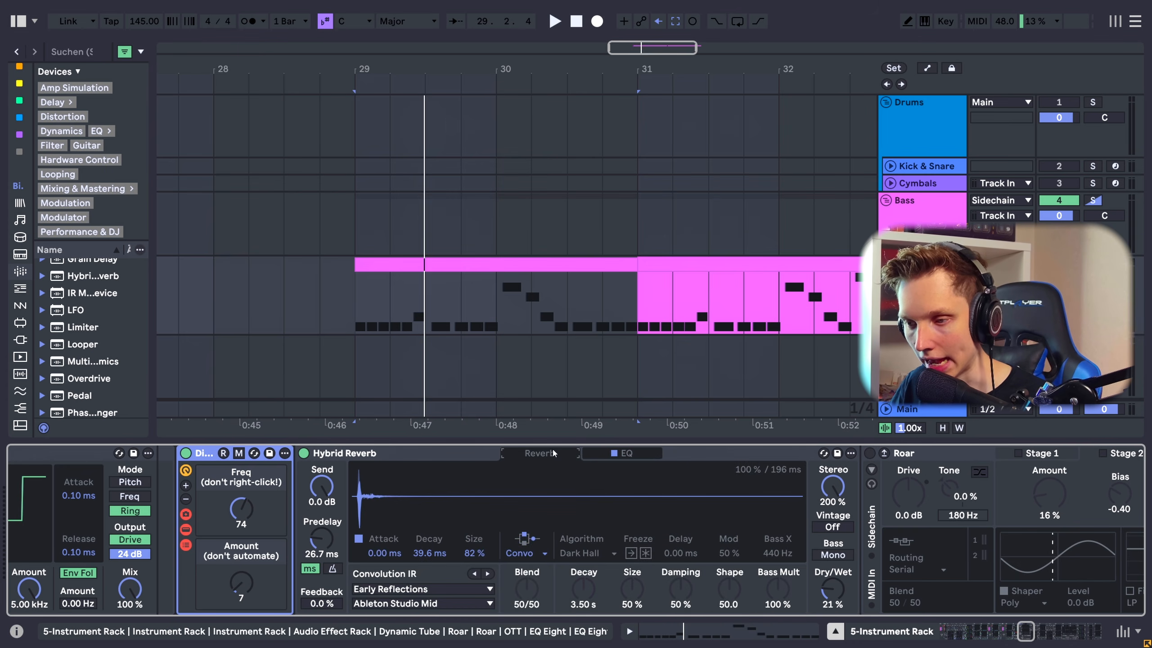
{"action": "key", "text": "space"}
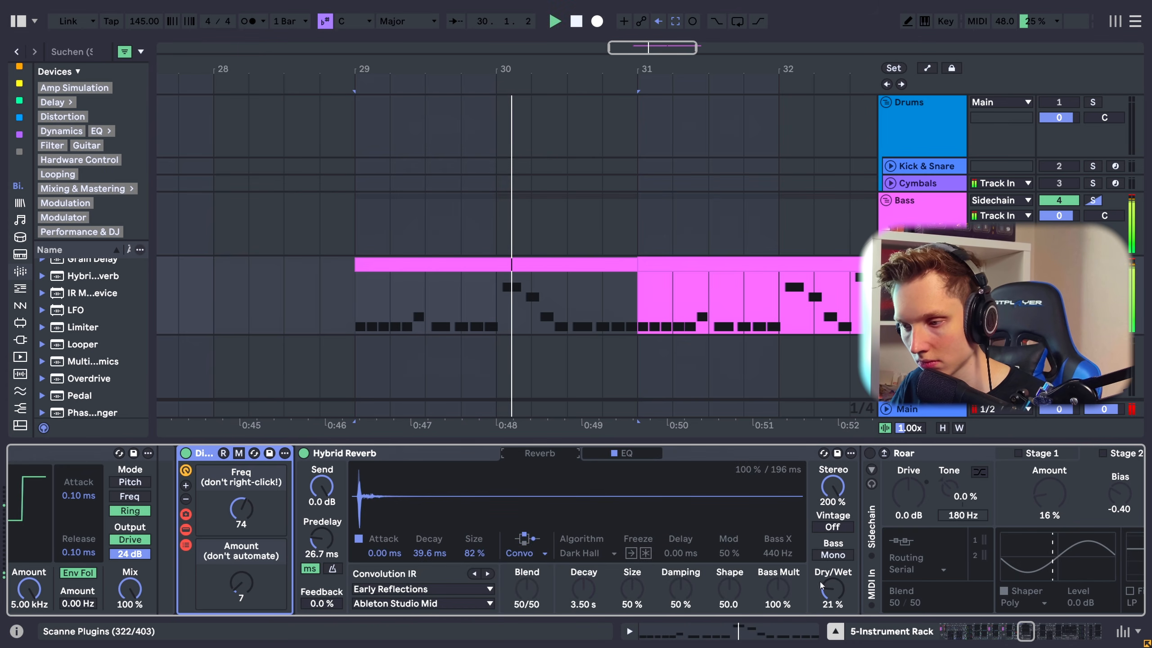
{"action": "left_click_drag", "start_coordinate": [832, 589], "coordinate": [833, 576]}
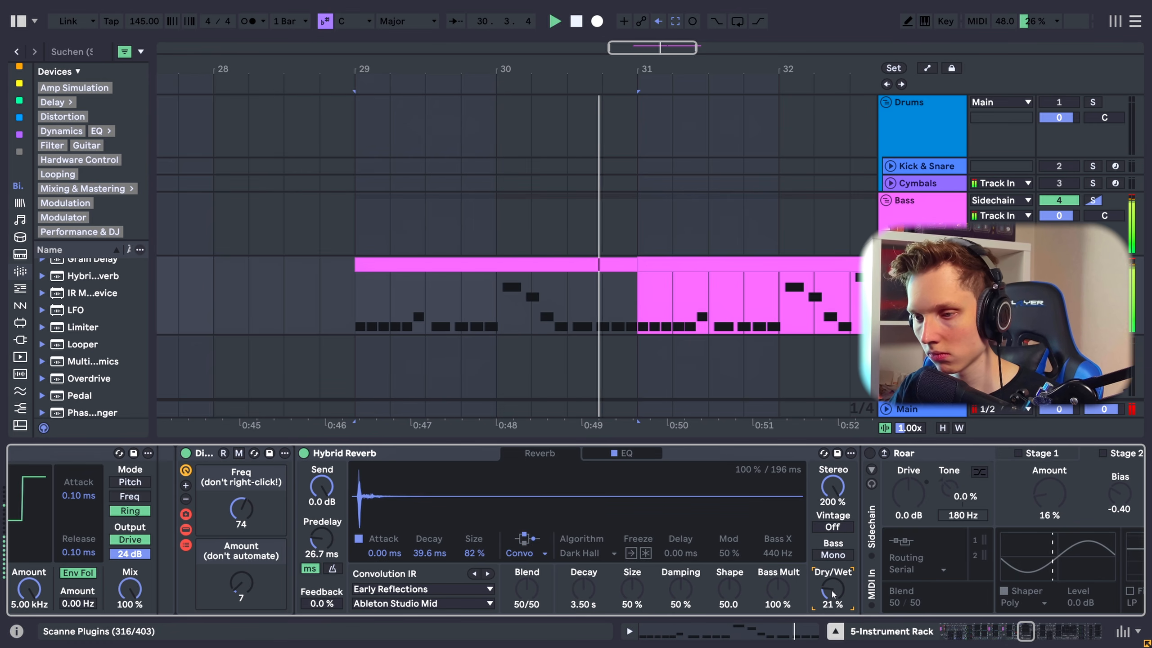
{"action": "left_click", "coordinate": [406, 455]}
Enable the Roar after the Hybrid Reverb, play the loop, and inspect its Stage 1 and Stage 2 shapers.
{"action": "scroll", "coordinate": [297, 489], "scroll_direction": "right", "scroll_amount": 5}
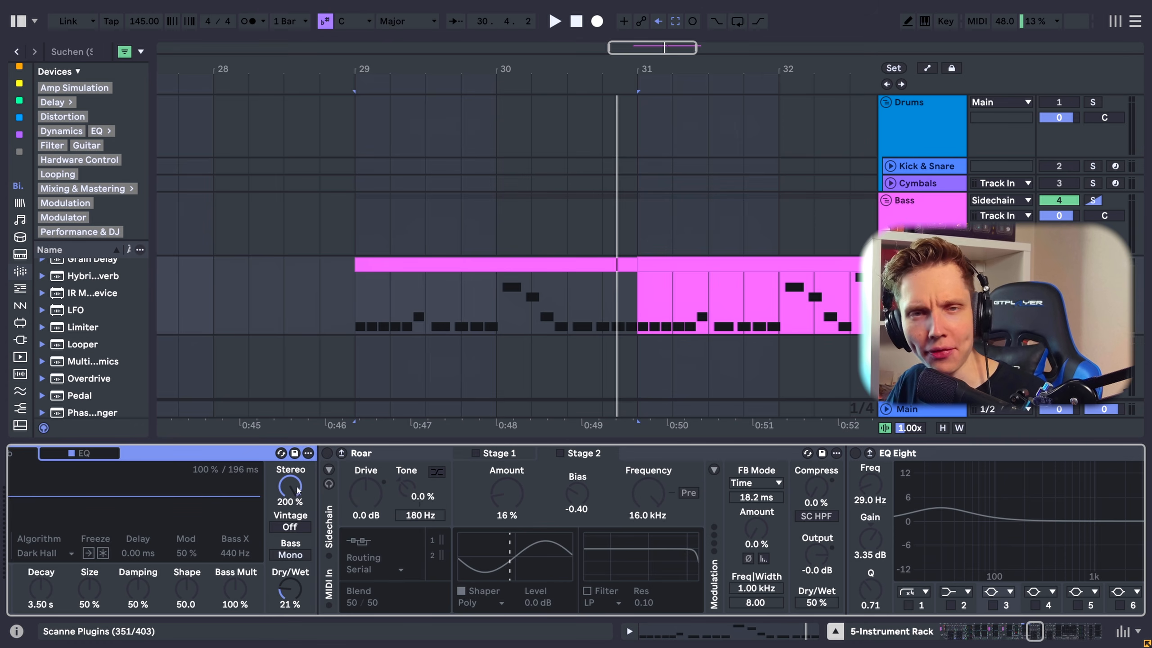
{"action": "left_click", "coordinate": [327, 453]}
{"action": "key", "text": "space"}
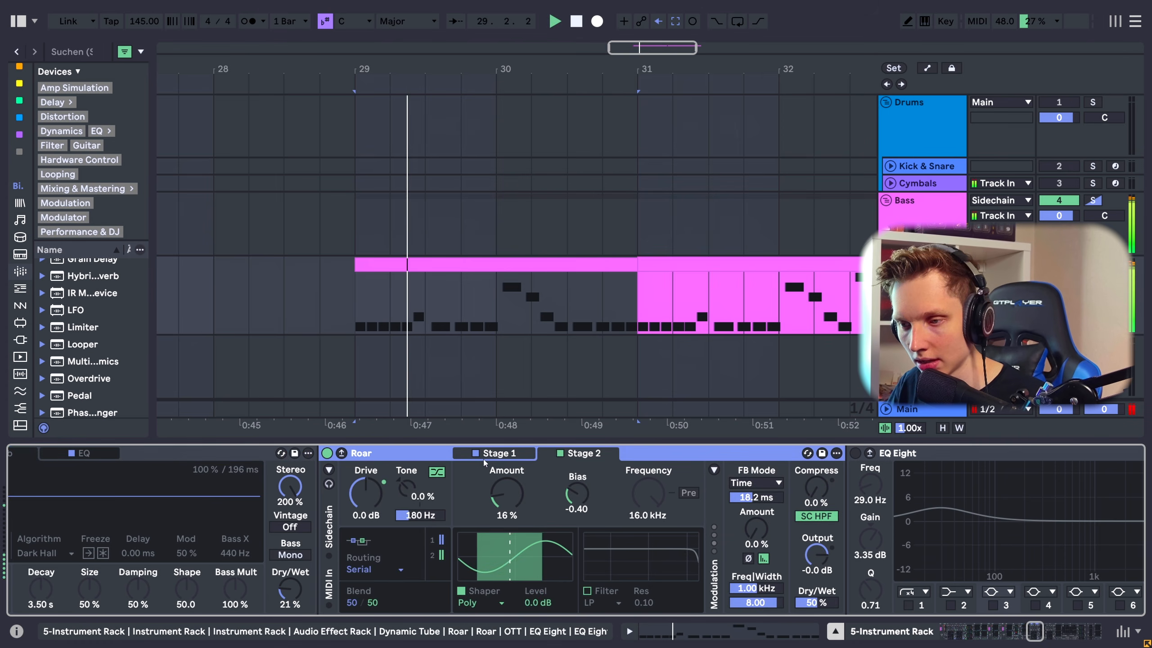
{"action": "key", "text": "space"}
{"action": "left_click", "coordinate": [505, 454]}
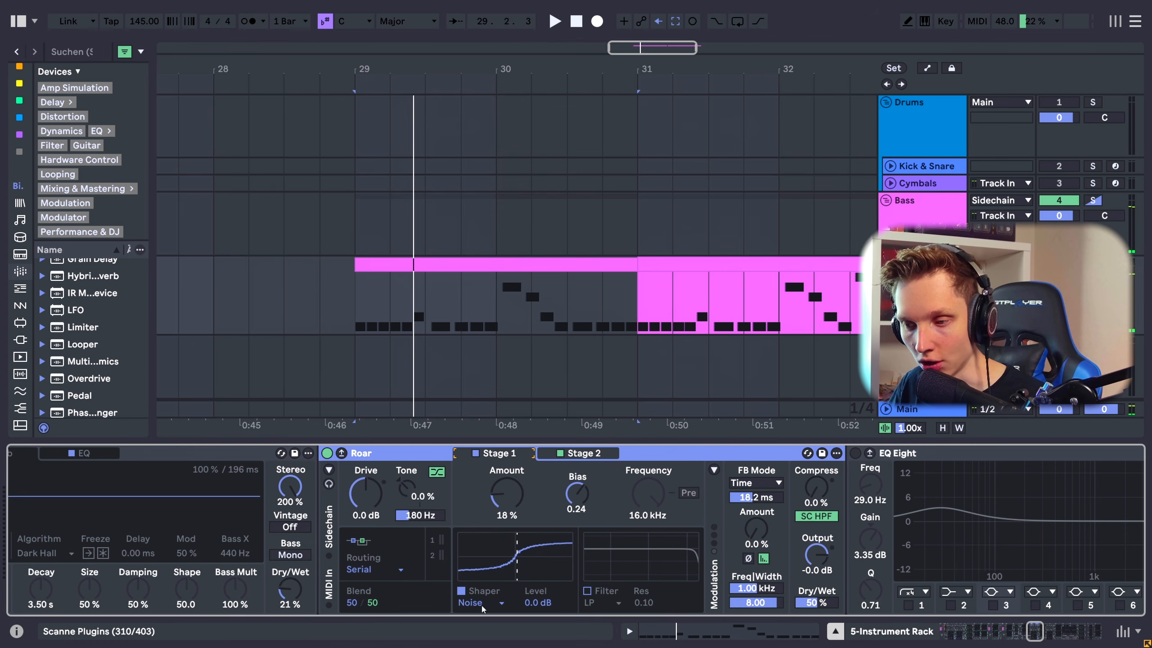
{"action": "left_click", "coordinate": [573, 455]}
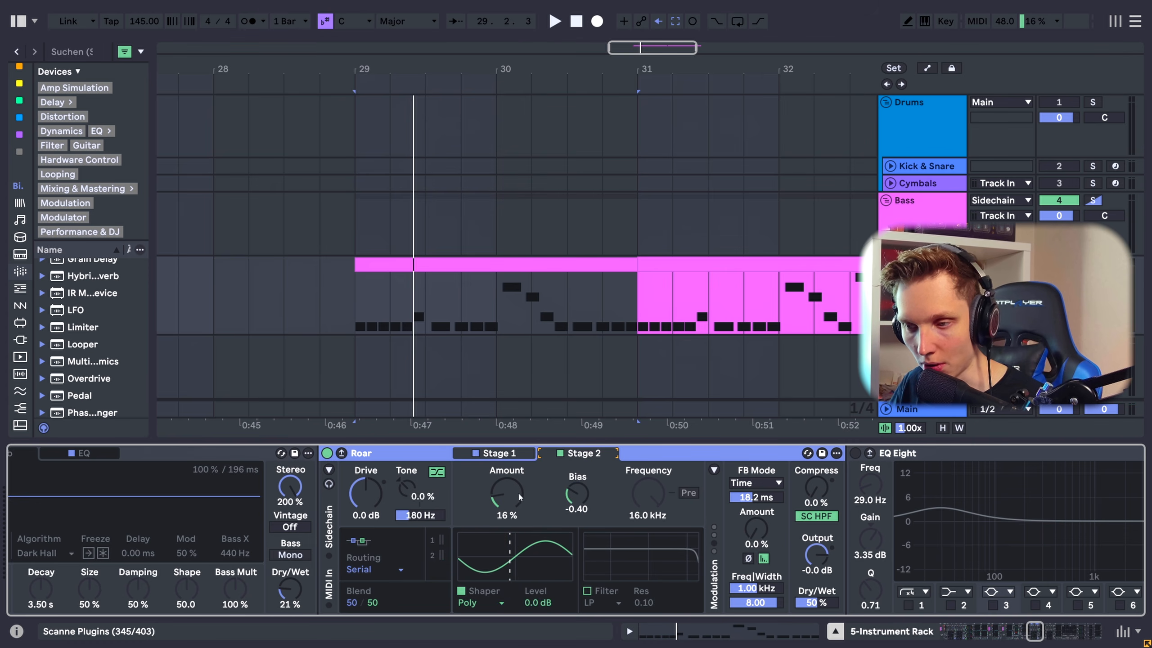
Compare the loop with this Roar's Noise-shaper Stage 1 alone and with Stage 2 switched back on.
{"action": "left_click", "coordinate": [487, 453]}
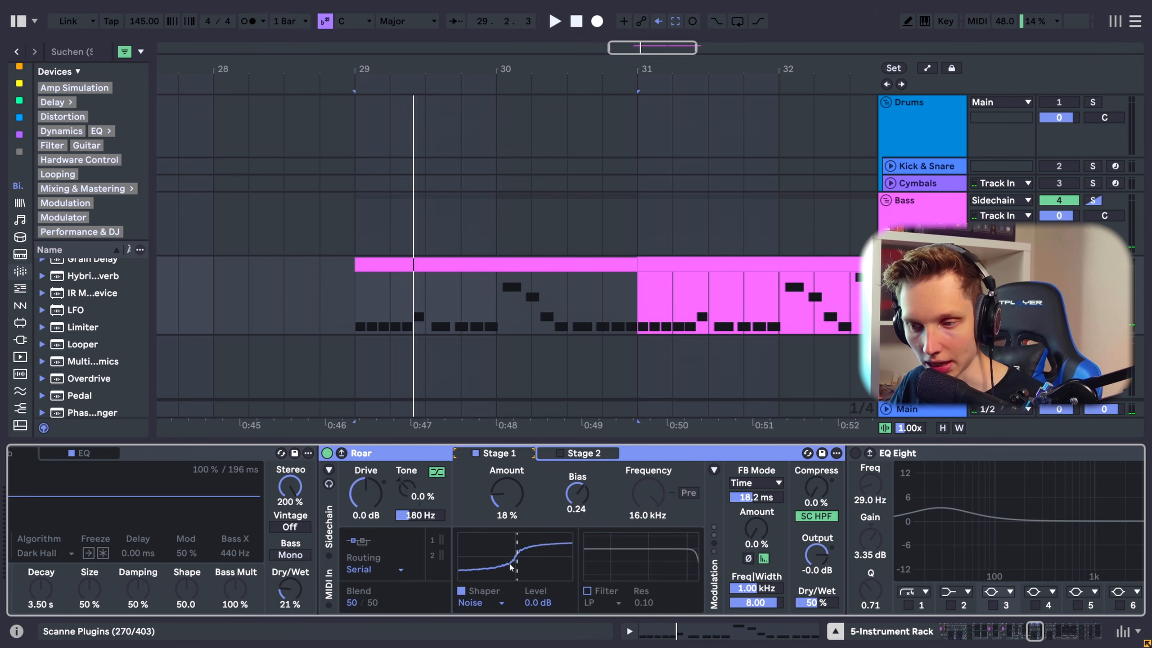
{"action": "key", "text": "space"}
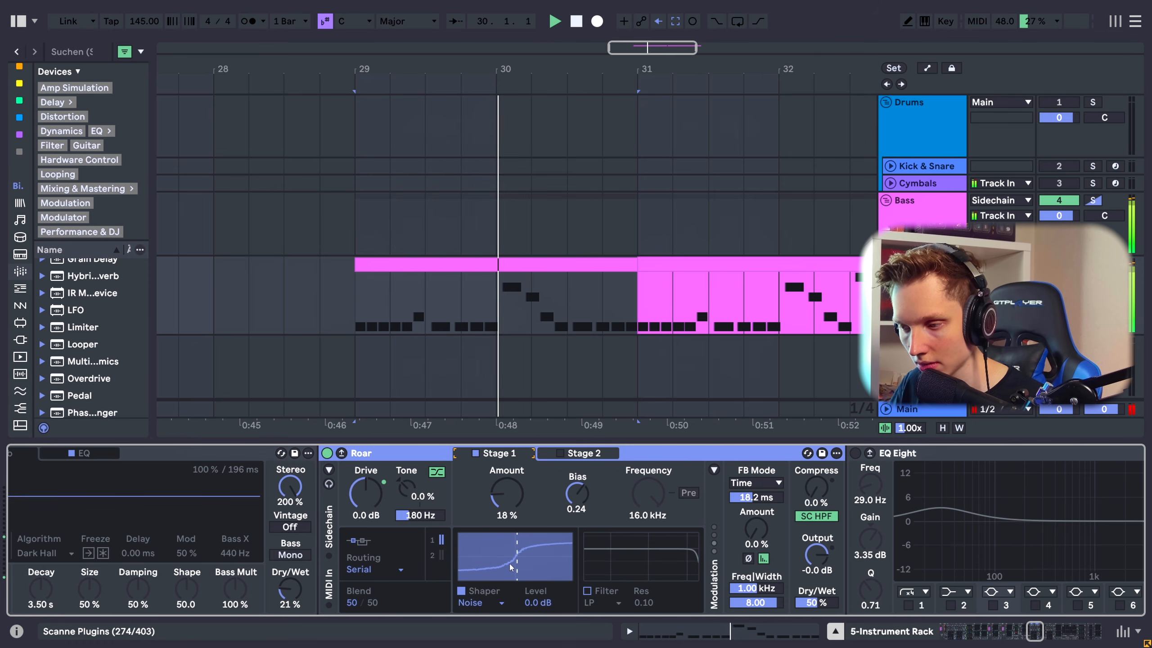
{"action": "left_click", "coordinate": [582, 456]}
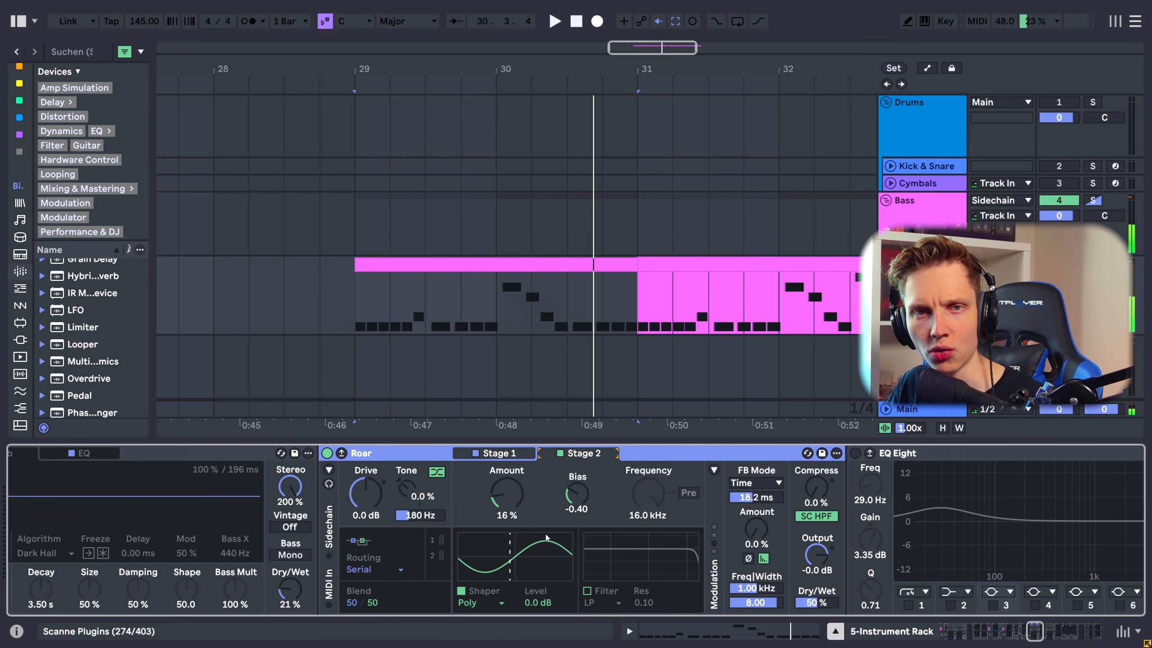
Enable the EQ Eight with the 29 Hz boost and the second Roar after it while auditioning the loop.
{"action": "left_click", "coordinate": [1032, 635]}
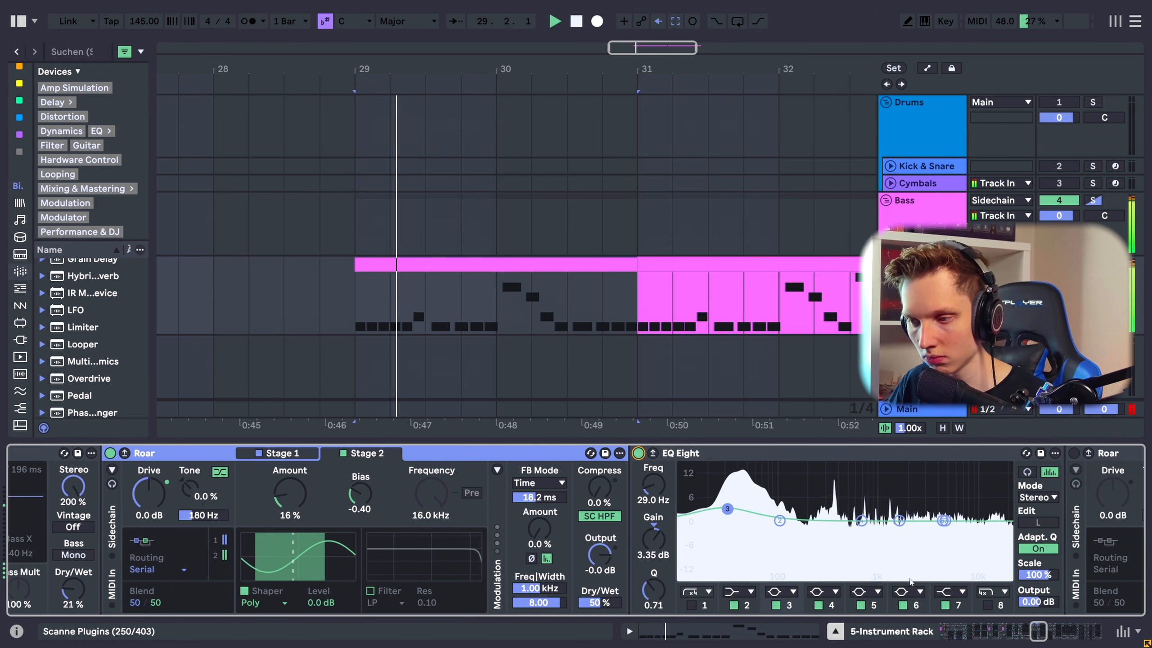
{"action": "left_click", "coordinate": [1043, 630]}
{"action": "left_click_drag", "start_coordinate": [1044, 631], "coordinate": [1050, 631]}
{"action": "key", "text": "space"}
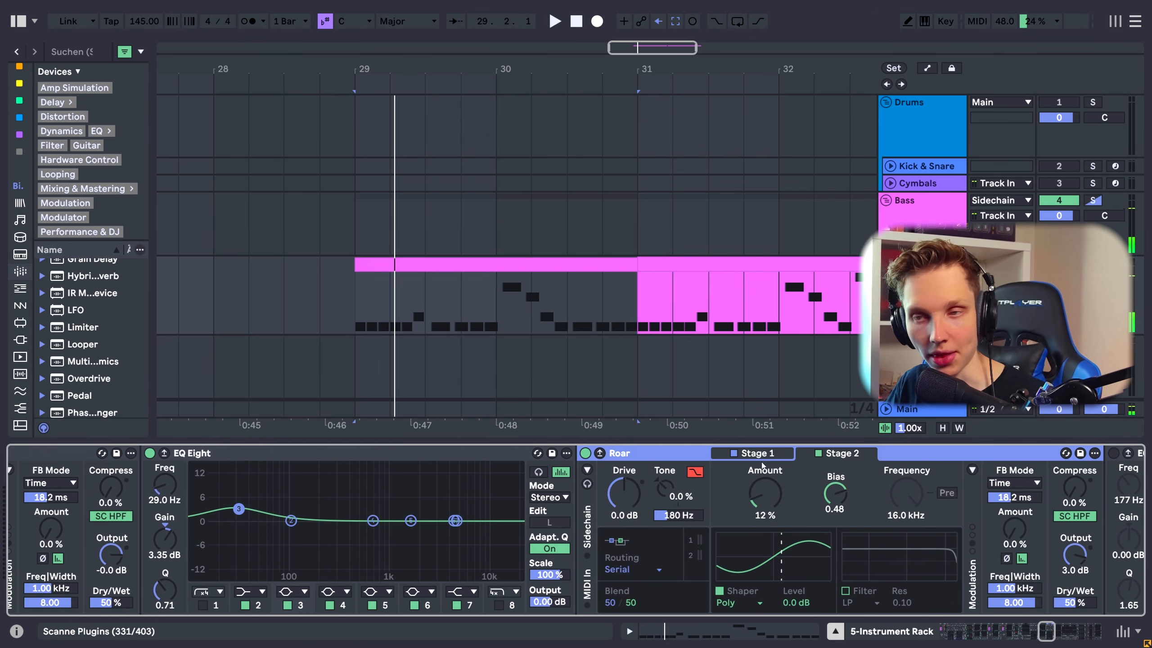
Audition the second Roar with only its Fractal Stage 1, then with Stage 2 re-enabled.
{"action": "left_click", "coordinate": [818, 453]}
{"action": "left_click", "coordinate": [751, 452]}
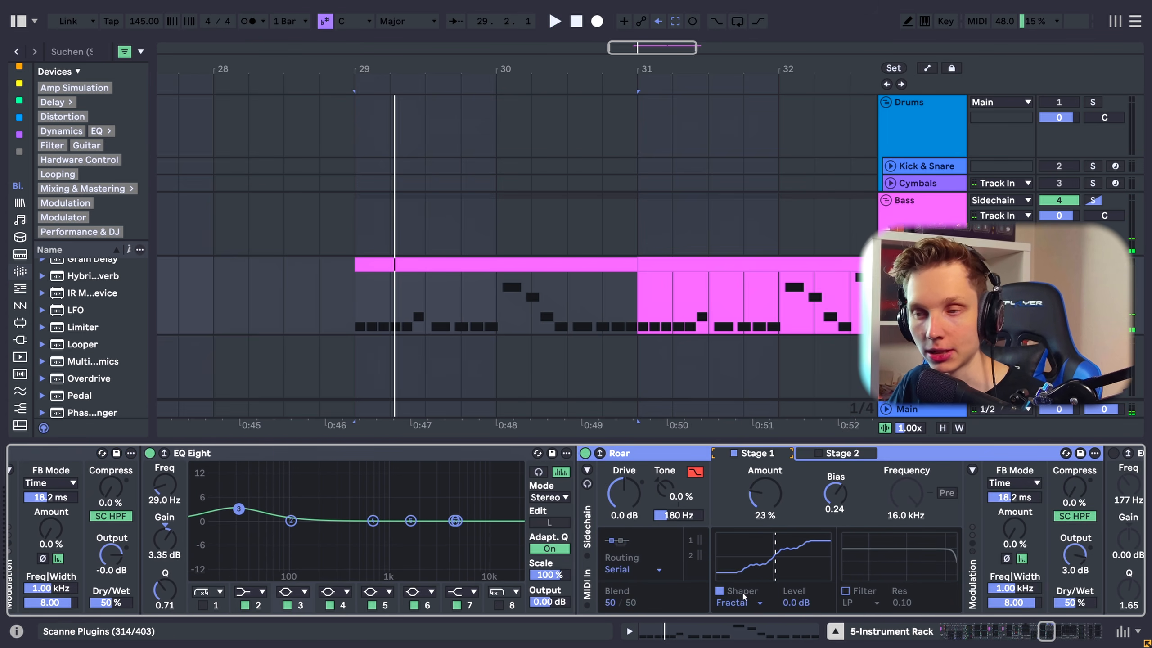
{"action": "key", "text": "space"}
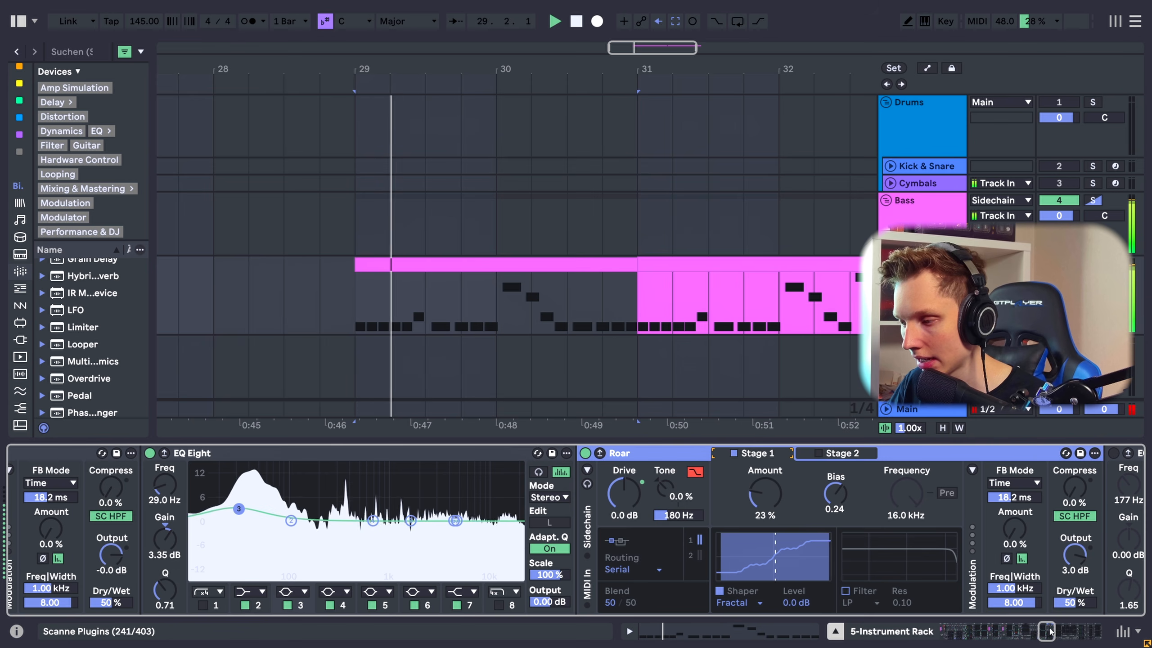
{"action": "left_click_drag", "start_coordinate": [1054, 629], "coordinate": [1056, 629]}
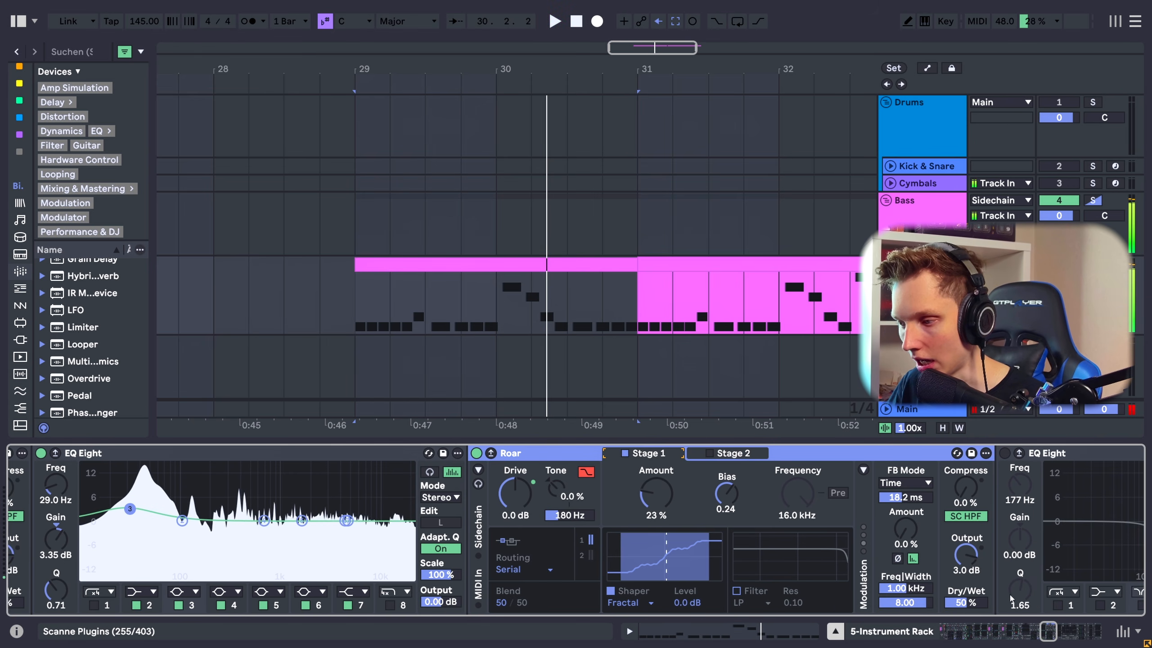
{"action": "left_click", "coordinate": [709, 452]}
{"action": "left_click", "coordinate": [727, 453]}
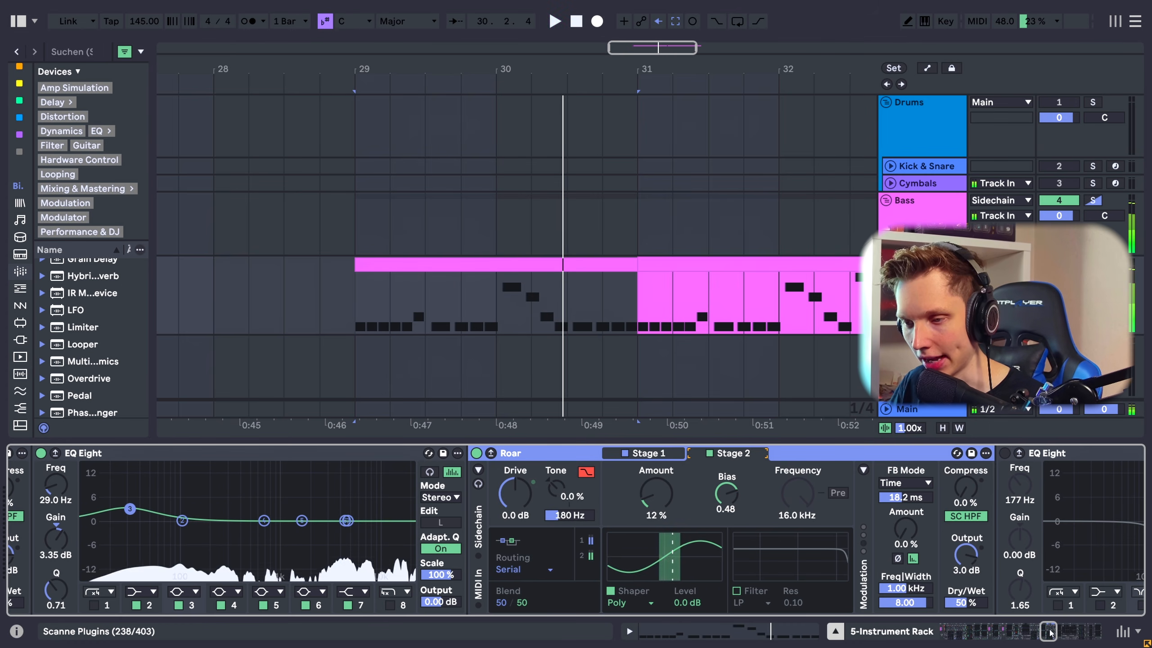
Enable the 177 Hz notch EQ Eight after the second Roar and play the loop.
{"action": "left_click_drag", "start_coordinate": [1052, 632], "coordinate": [1060, 633]}
{"action": "left_click", "coordinate": [462, 453]}
{"action": "key", "text": "space"}
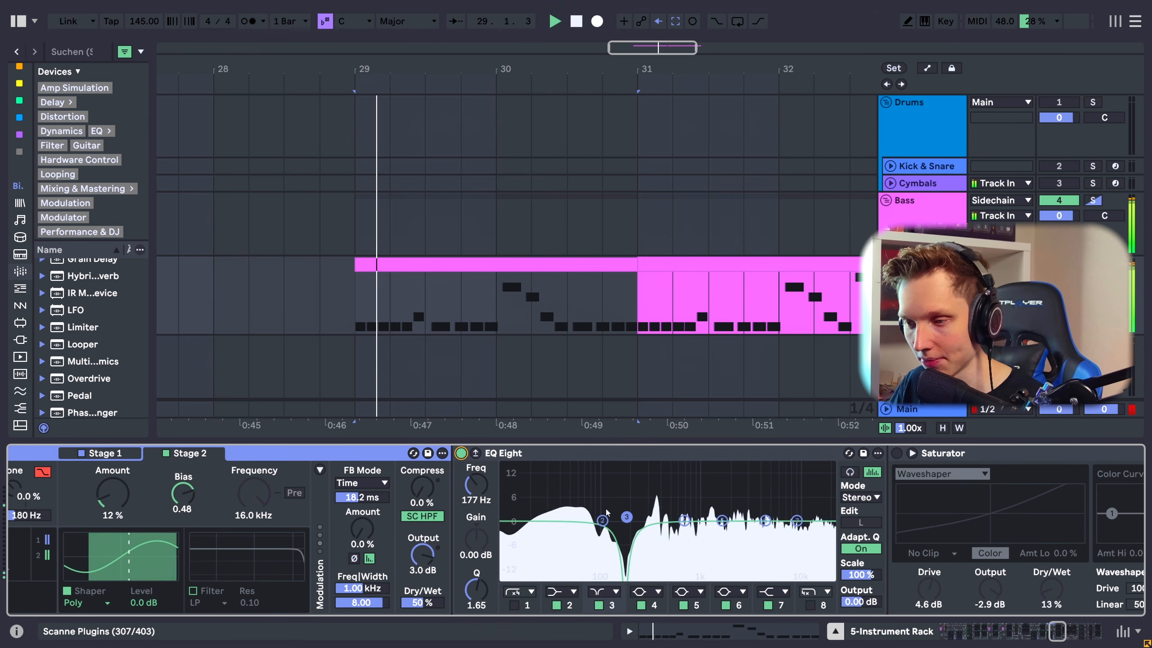
{"action": "scroll", "coordinate": [938, 575], "scroll_direction": "right", "scroll_amount": 5}
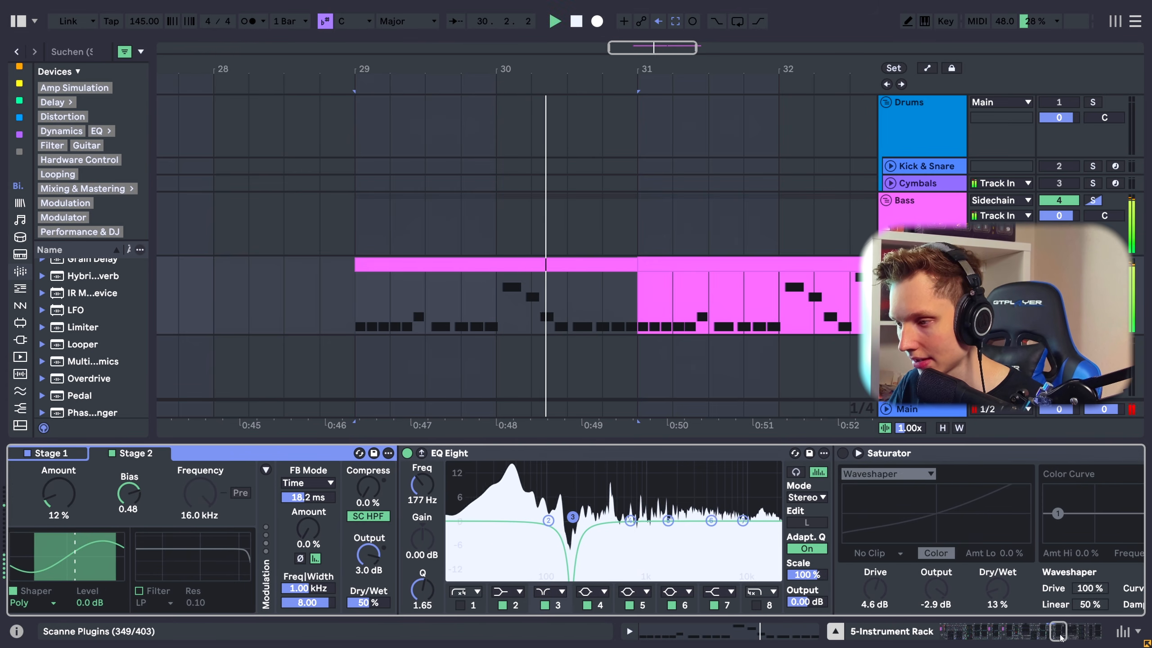
Enable the Waveshaper Saturator after the notch EQ Eight and raise its Dry/Wet to 100% while playing the loop.
{"action": "left_click", "coordinate": [733, 452]}
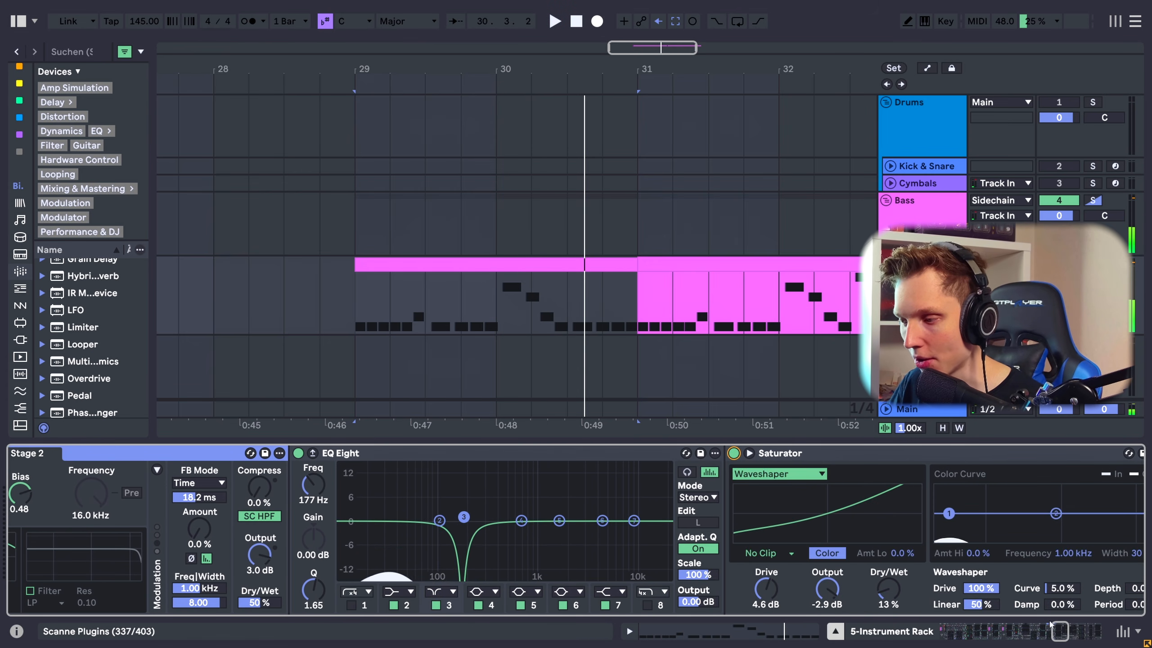
{"action": "left_click_drag", "start_coordinate": [1059, 631], "coordinate": [1063, 630]}
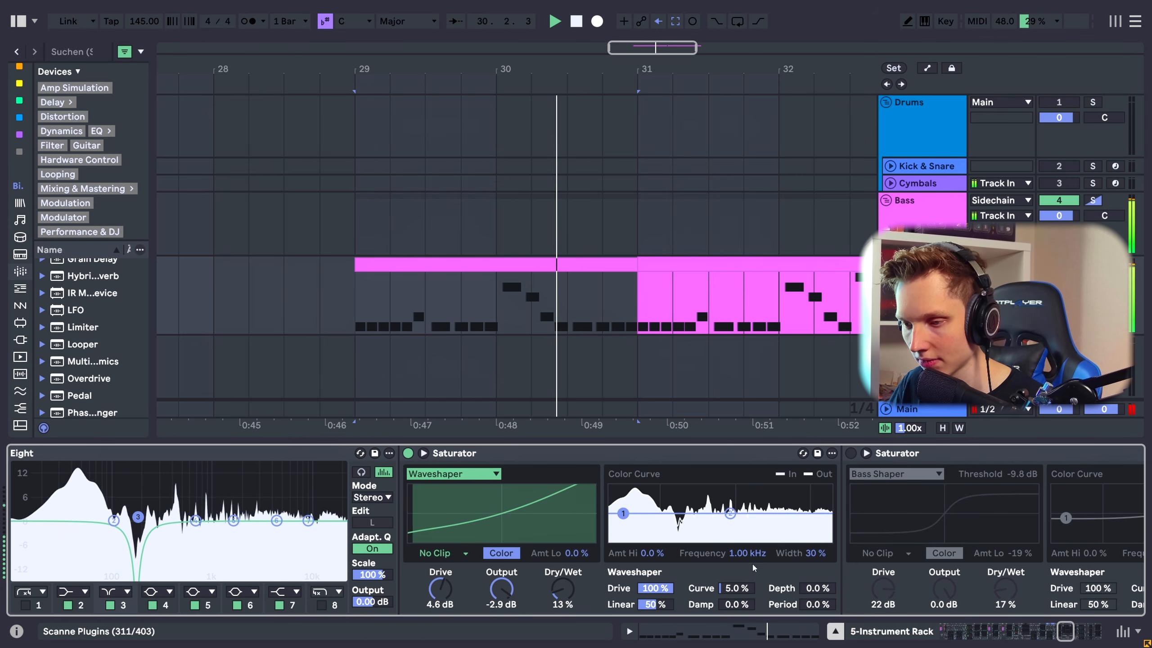
{"action": "left_click", "coordinate": [562, 590]}
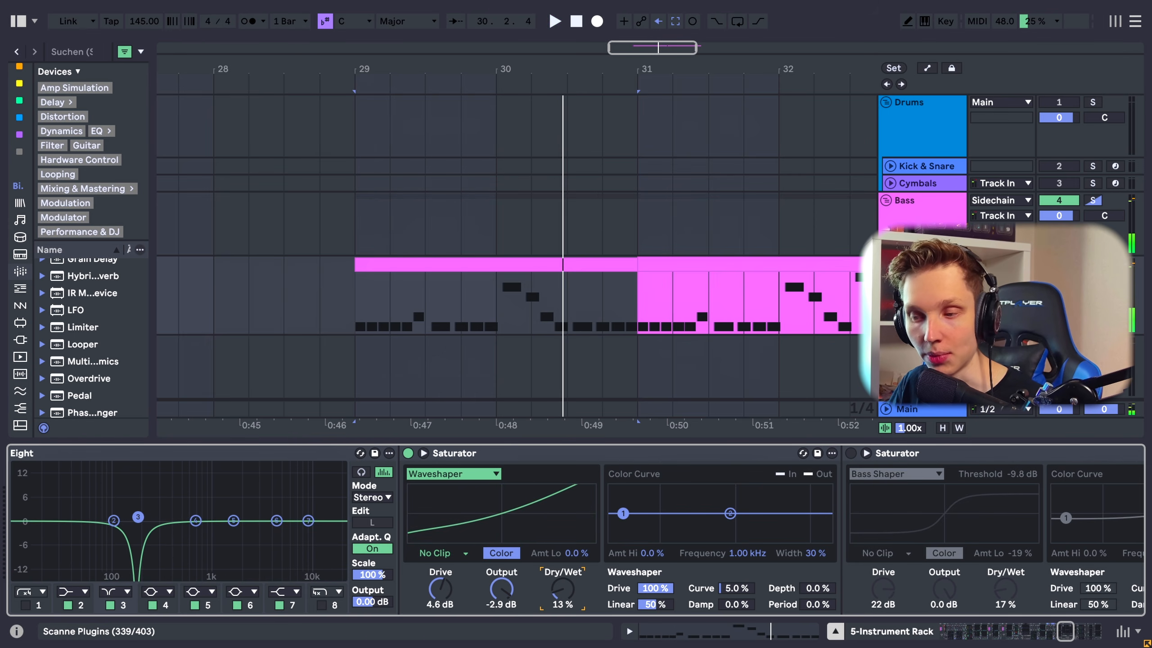
{"action": "left_click_drag", "start_coordinate": [561, 590], "coordinate": [562, 590]}
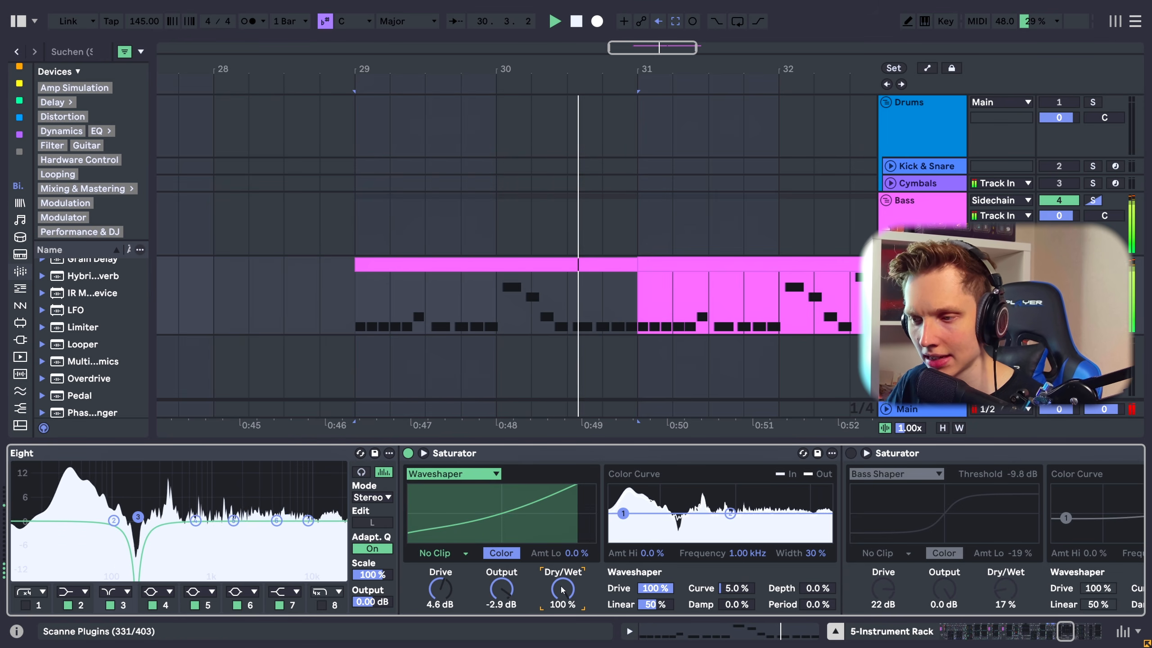
Set the Waveshaper Saturator's Dry/Wet back to 13% and audition the loop.
{"action": "left_click_drag", "start_coordinate": [562, 590], "coordinate": [561, 631]}
{"action": "key", "text": "space"}
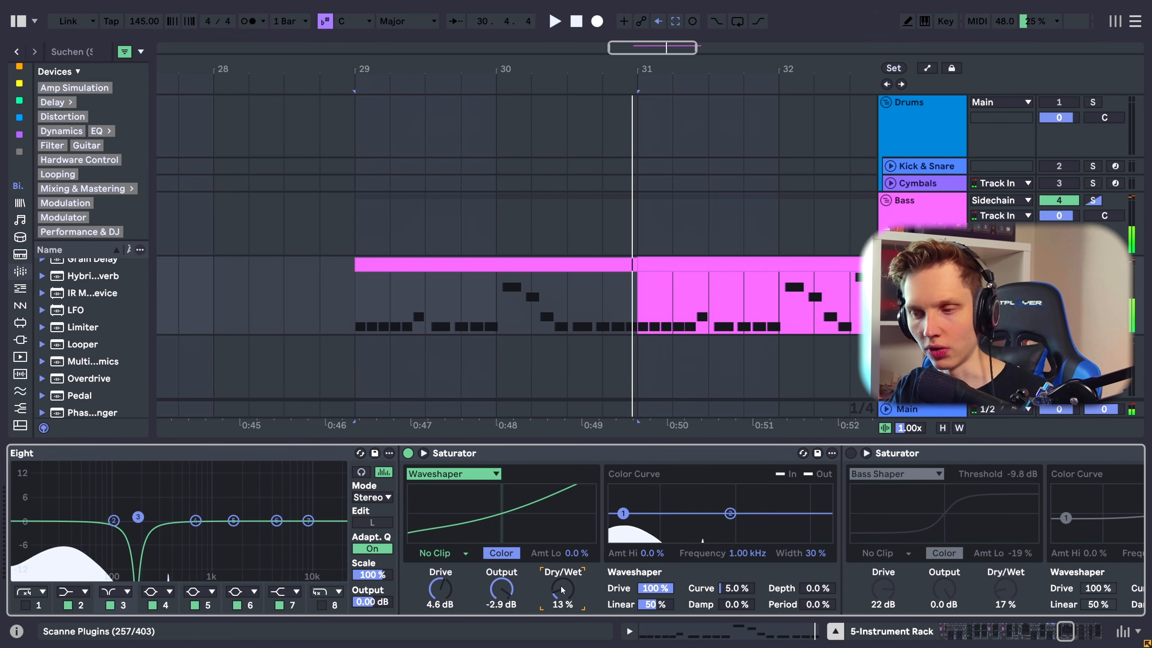
{"action": "key", "text": "space"}
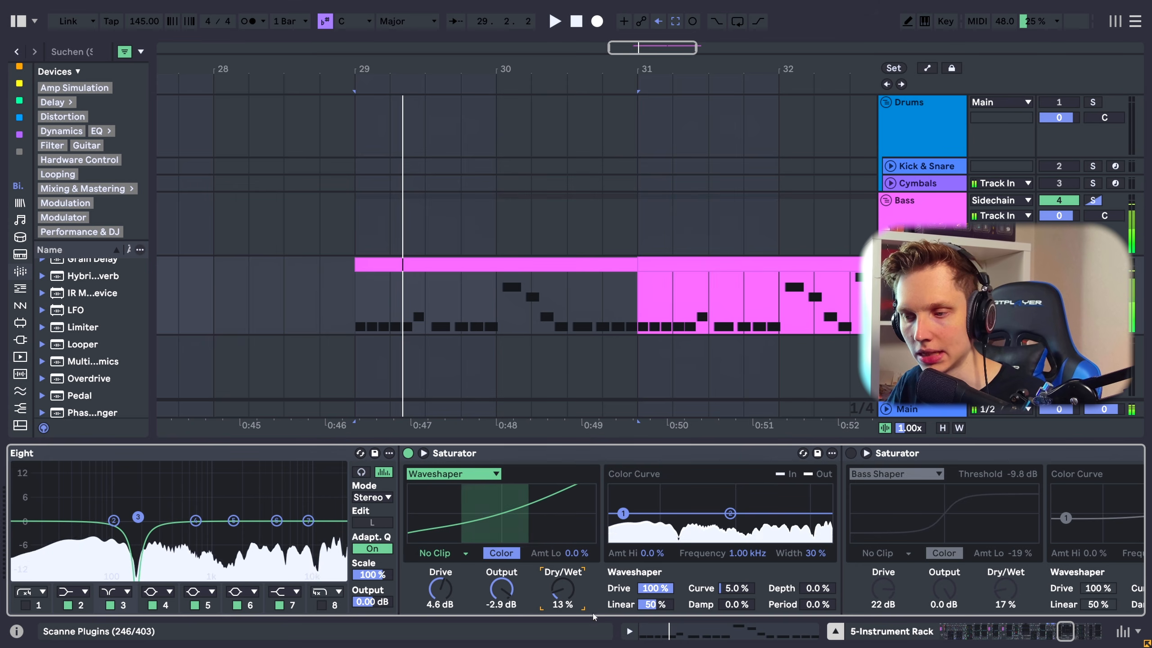
{"action": "key", "text": "space"}
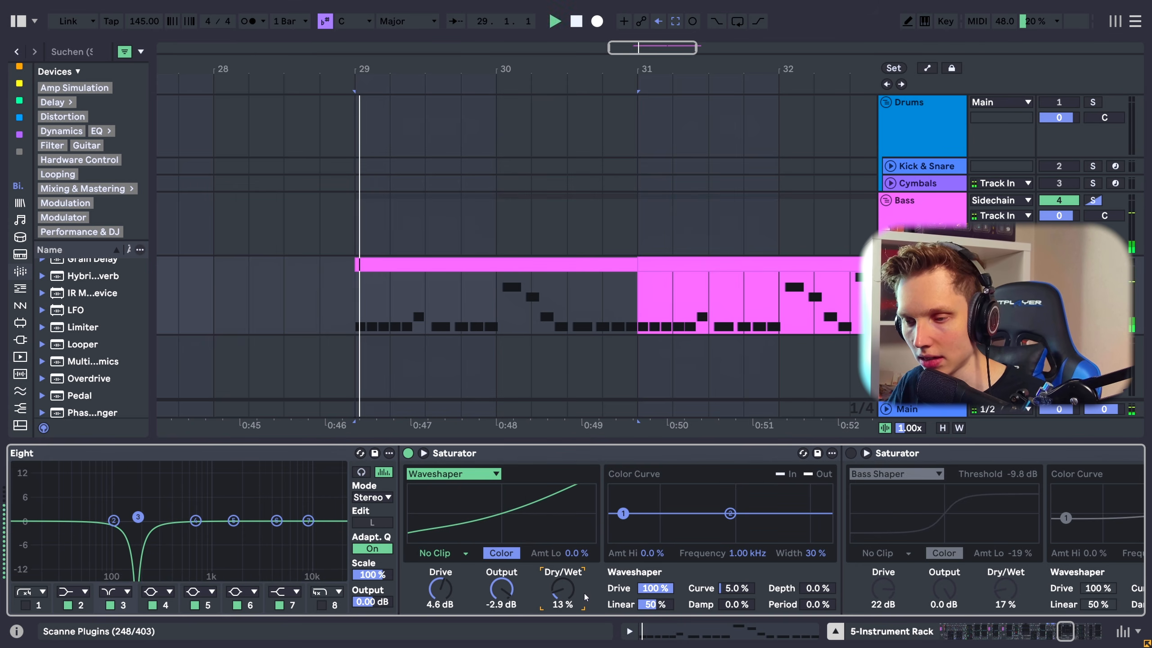
Enable the Bass Shaper Saturator after the Waveshaper one while auditioning the loop.
{"action": "scroll", "coordinate": [39, 452], "scroll_direction": "right", "scroll_amount": 5}
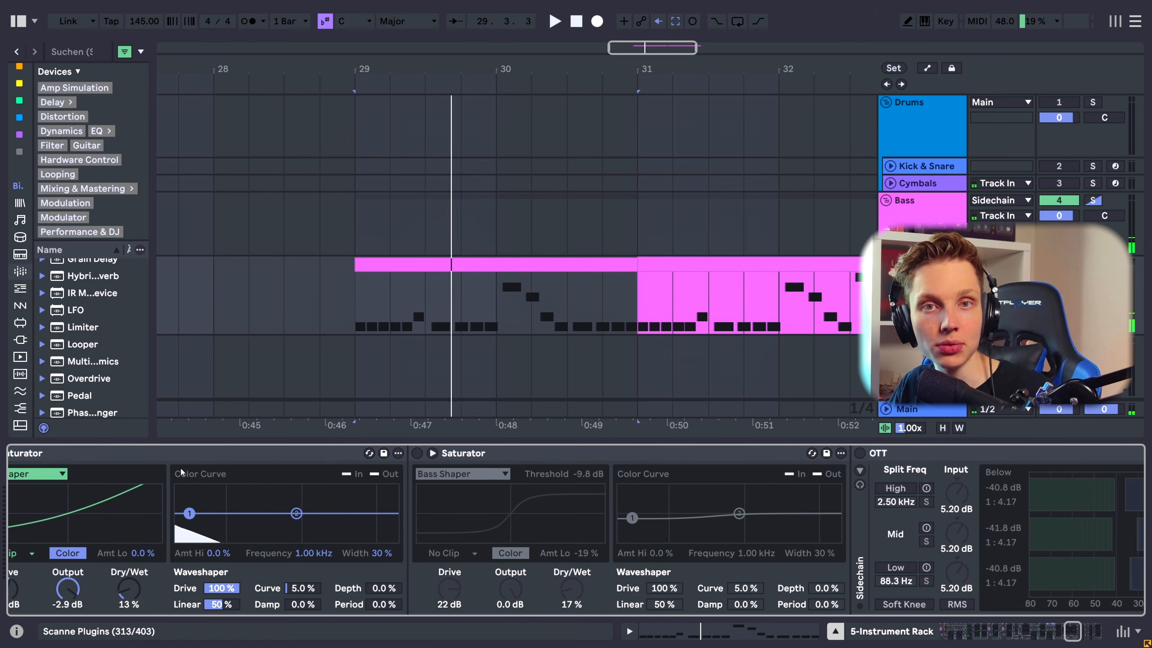
{"action": "left_click", "coordinate": [416, 453]}
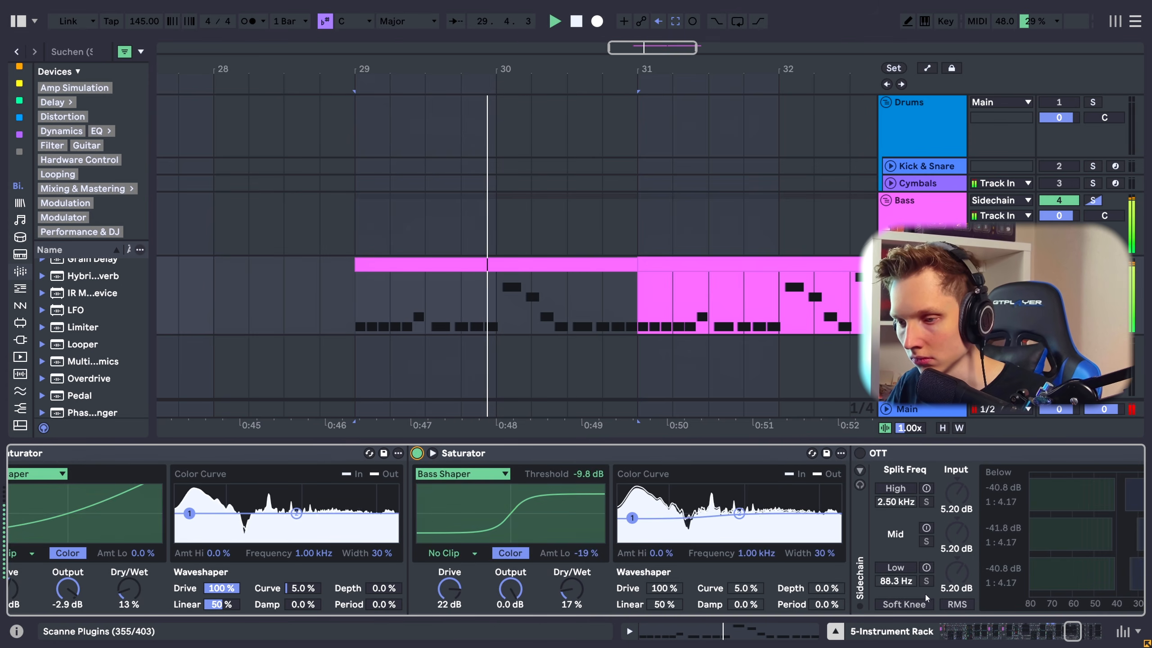
{"action": "left_click_drag", "start_coordinate": [1073, 632], "coordinate": [1081, 632]}
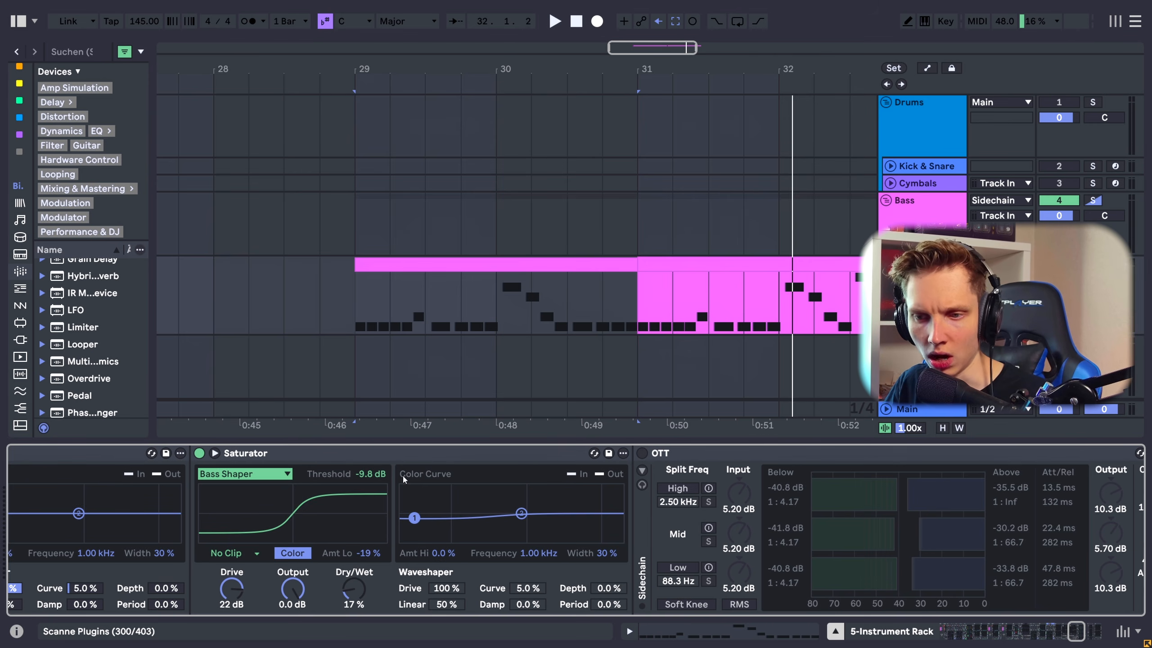
{"action": "left_click", "coordinate": [391, 475]}
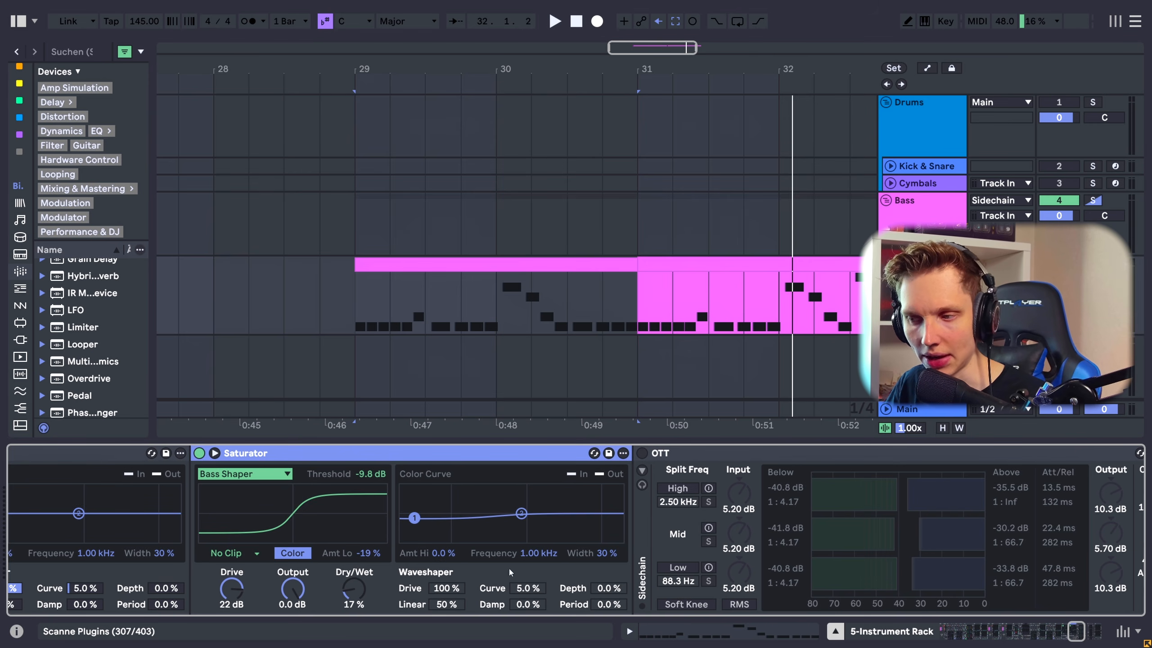
Enable the OTT with the 12% amount after the Bass Shaper Saturator and play the loop.
{"action": "left_click_drag", "start_coordinate": [1070, 628], "coordinate": [1074, 628]}
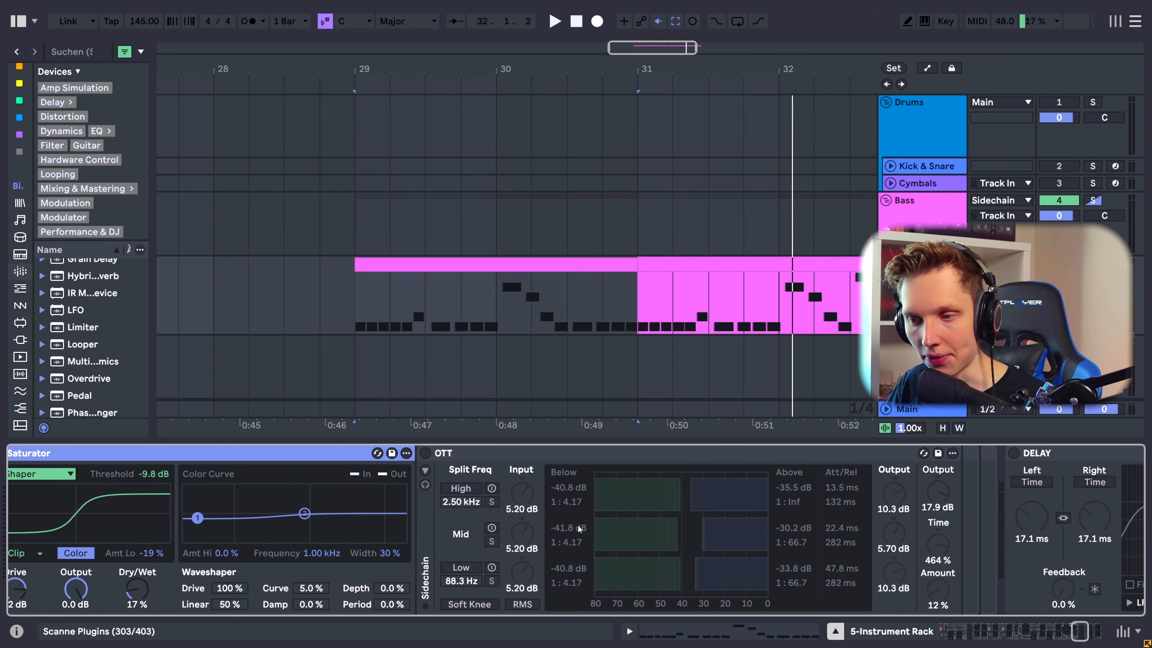
{"action": "left_click", "coordinate": [425, 453]}
{"action": "left_click", "coordinate": [475, 453]}
{"action": "key", "text": "space"}
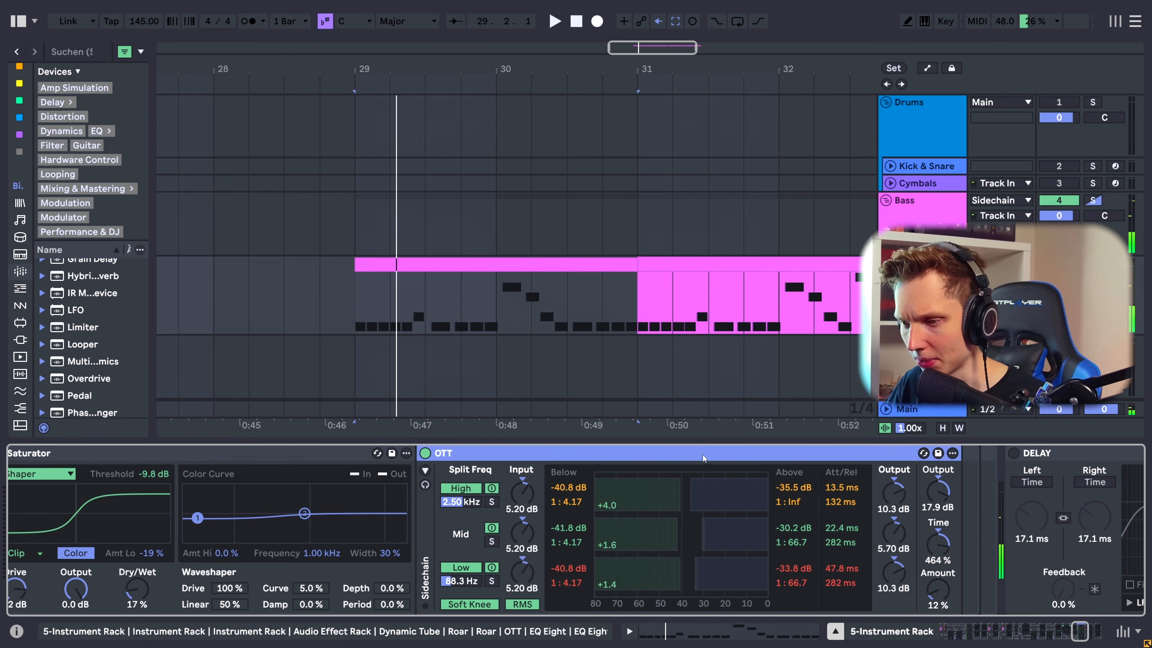
{"action": "left_click", "coordinate": [1092, 632]}
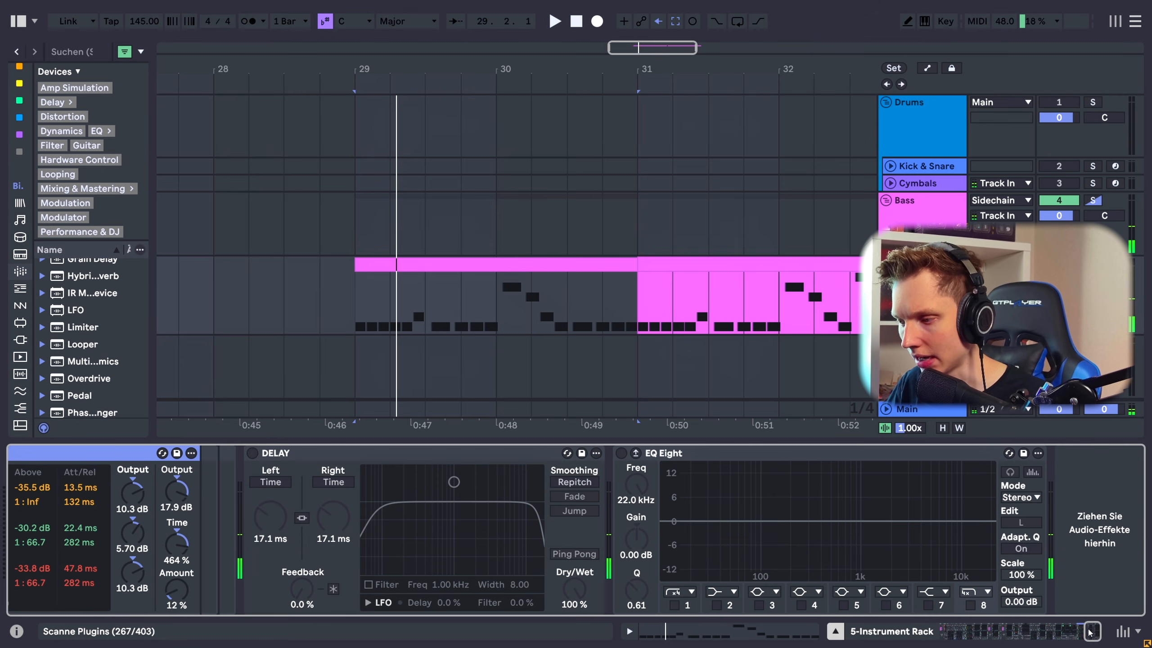
{"action": "left_click_drag", "start_coordinate": [1088, 633], "coordinate": [1080, 630]}
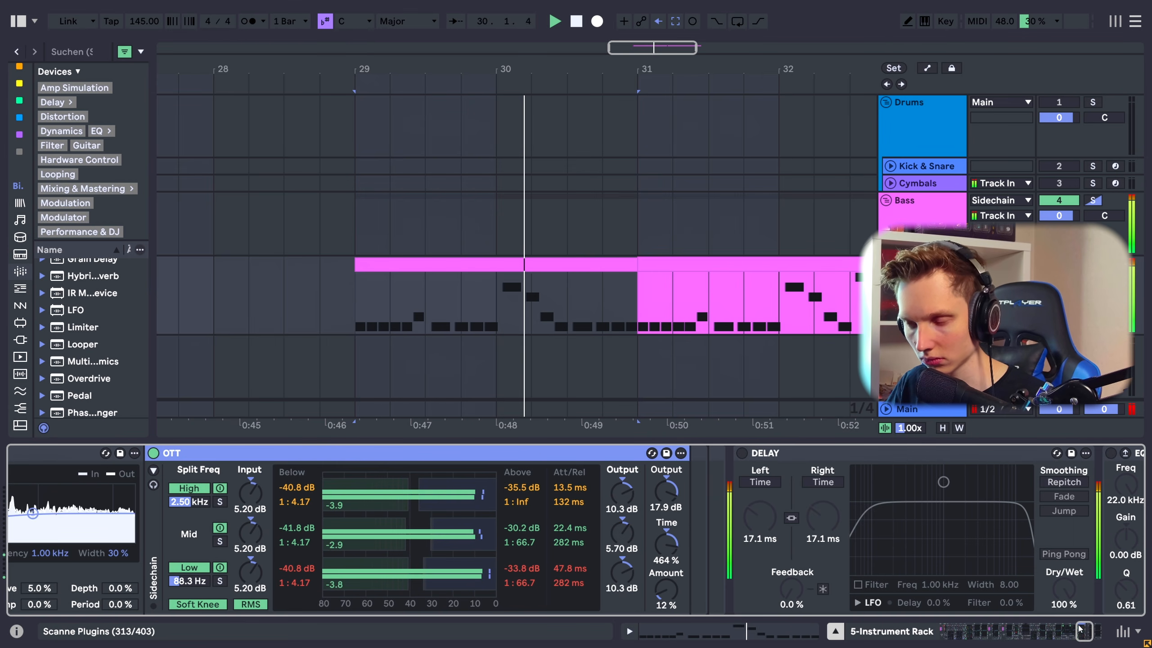
Return to the start of the device chain and unfold the nested Instrument Rack.
{"action": "left_click_drag", "start_coordinate": [1080, 630], "coordinate": [951, 598]}
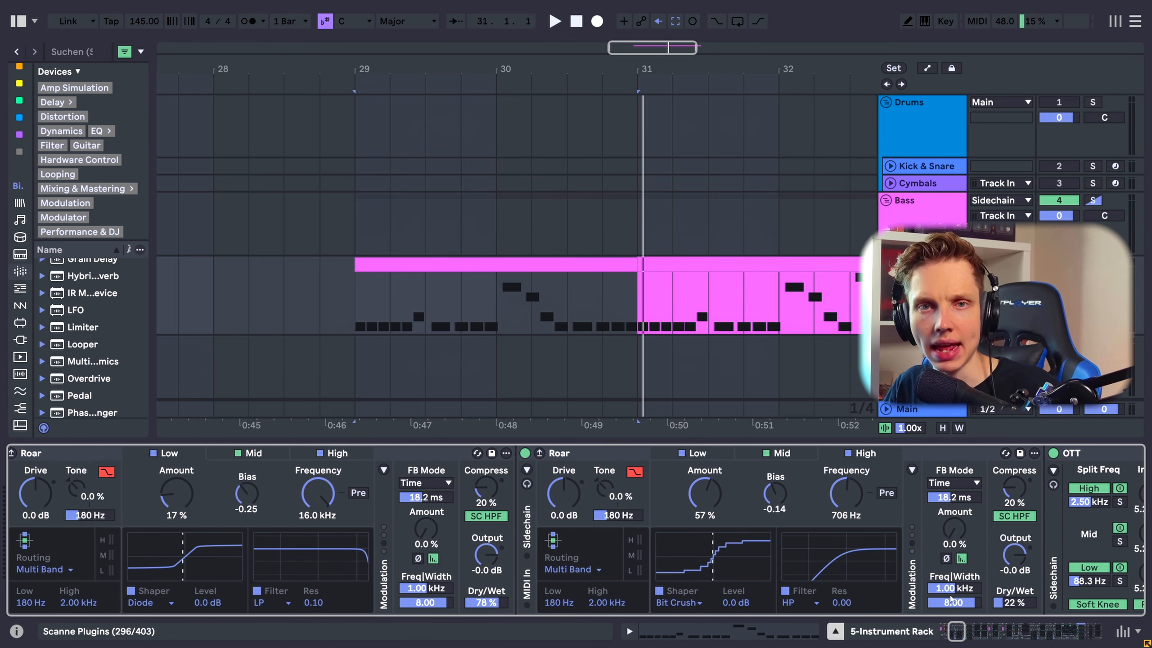
{"action": "left_click_drag", "start_coordinate": [952, 598], "coordinate": [942, 598]}
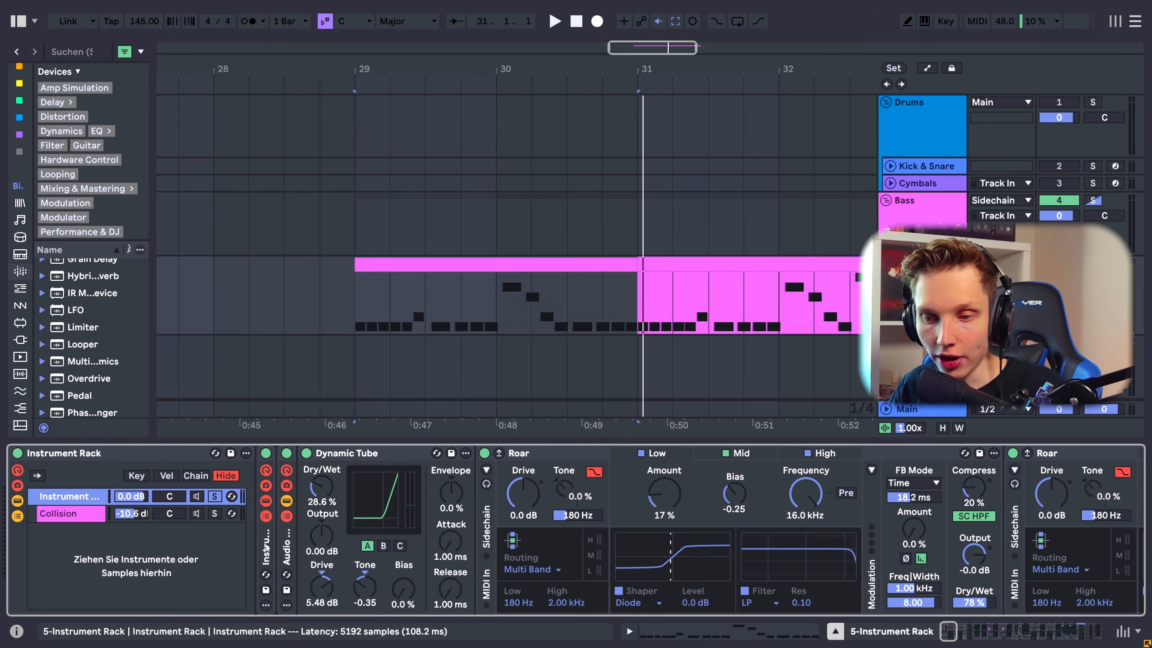
{"action": "left_click", "coordinate": [287, 549]}
{"action": "left_click", "coordinate": [266, 542]}
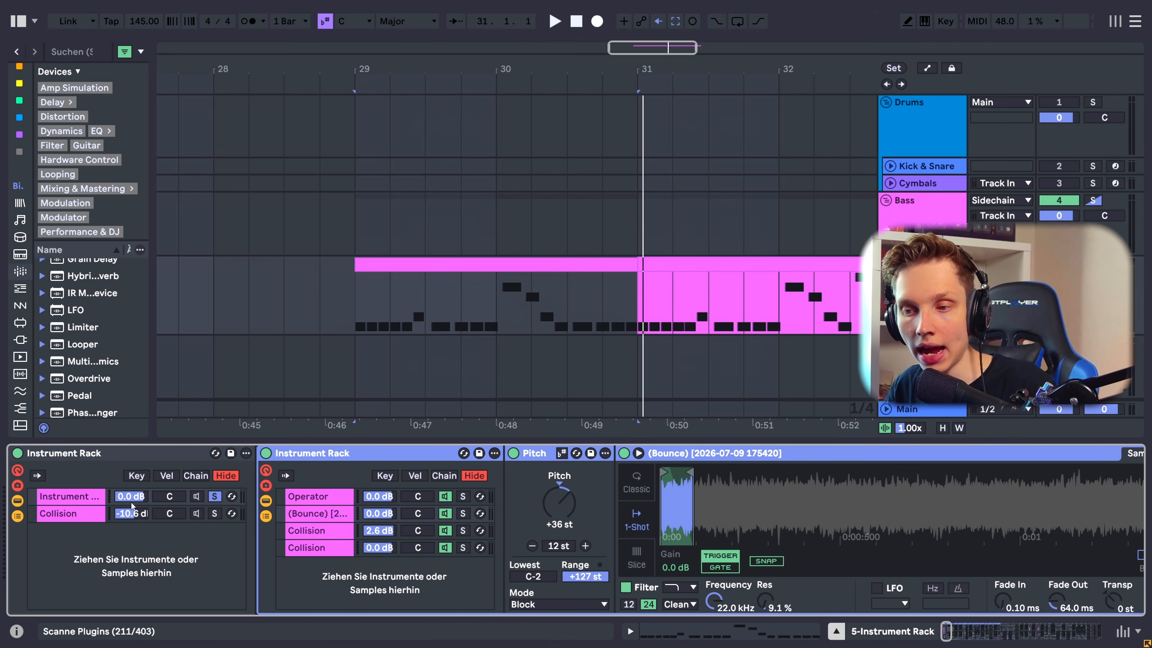
Solo the Collision chain in the outer Instrument Rack, enable its Collision instrument and audition the loop.
{"action": "key", "text": "Down"}
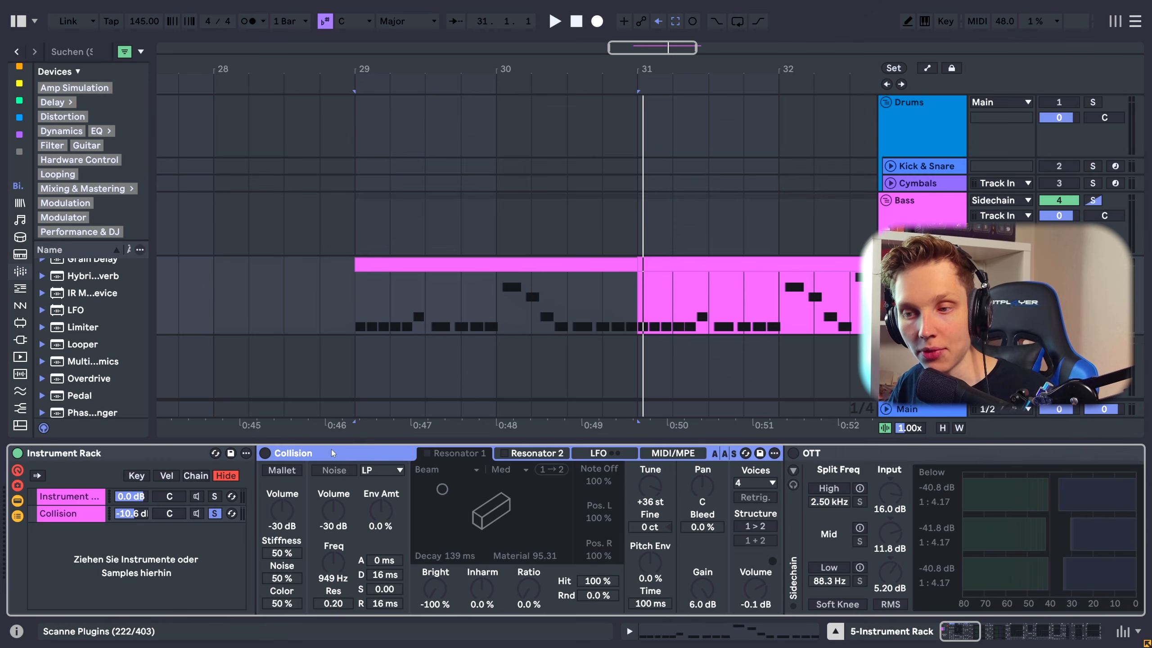
{"action": "left_click", "coordinate": [266, 453]}
{"action": "key", "text": "space"}
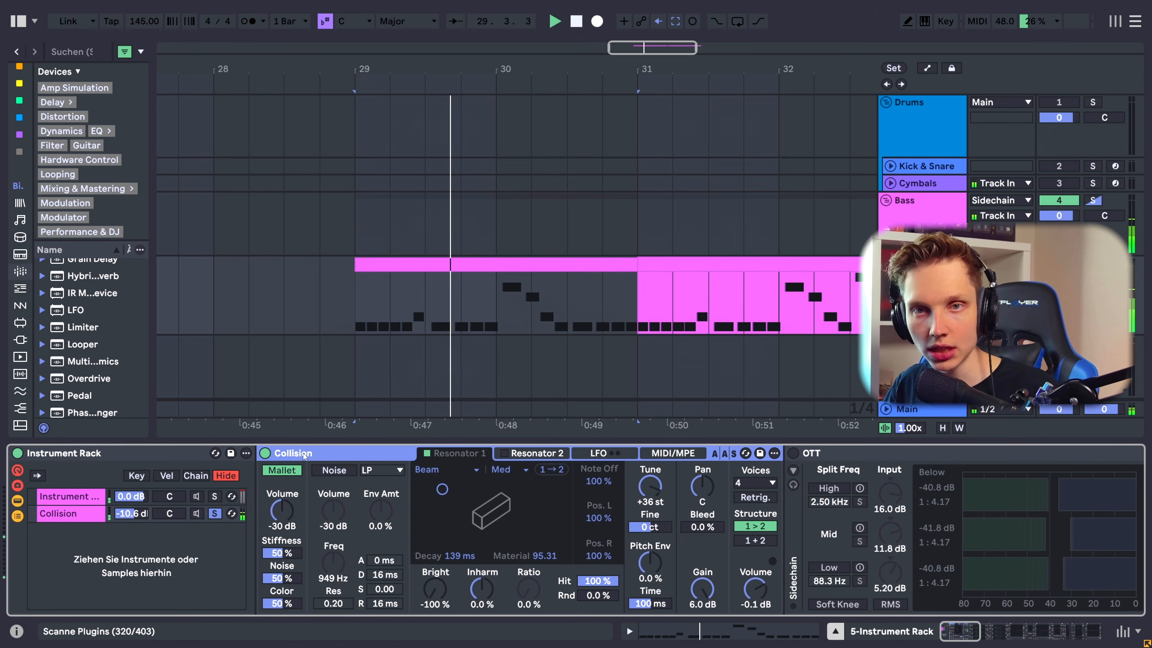
{"action": "key", "text": "space"}
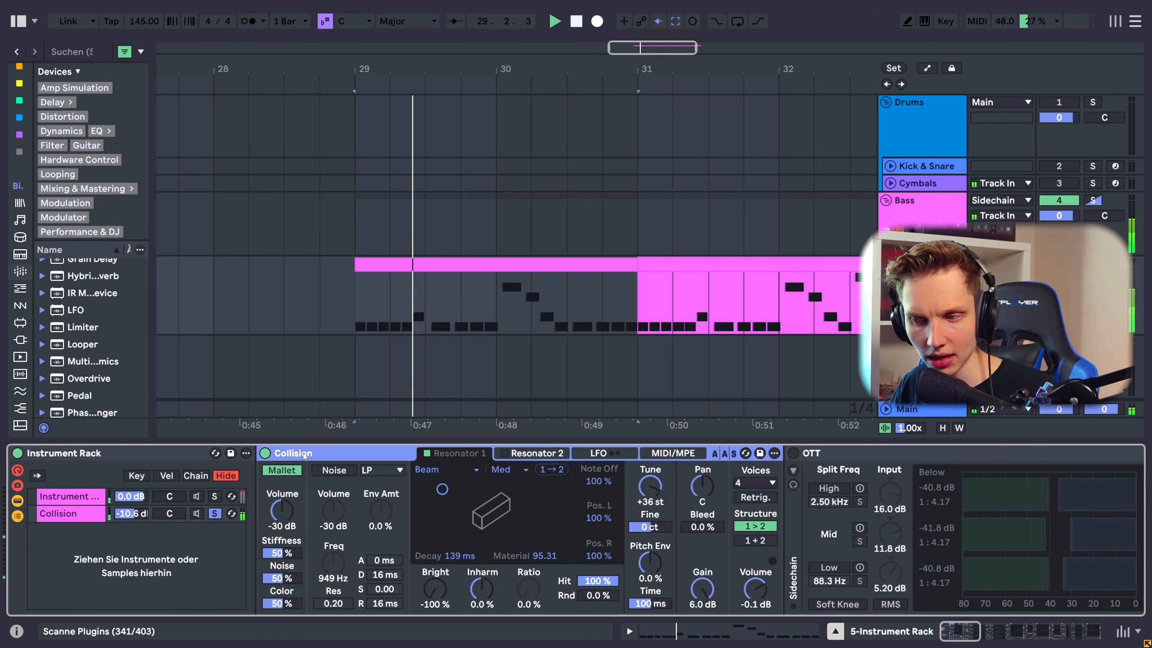
{"action": "key", "text": "space"}
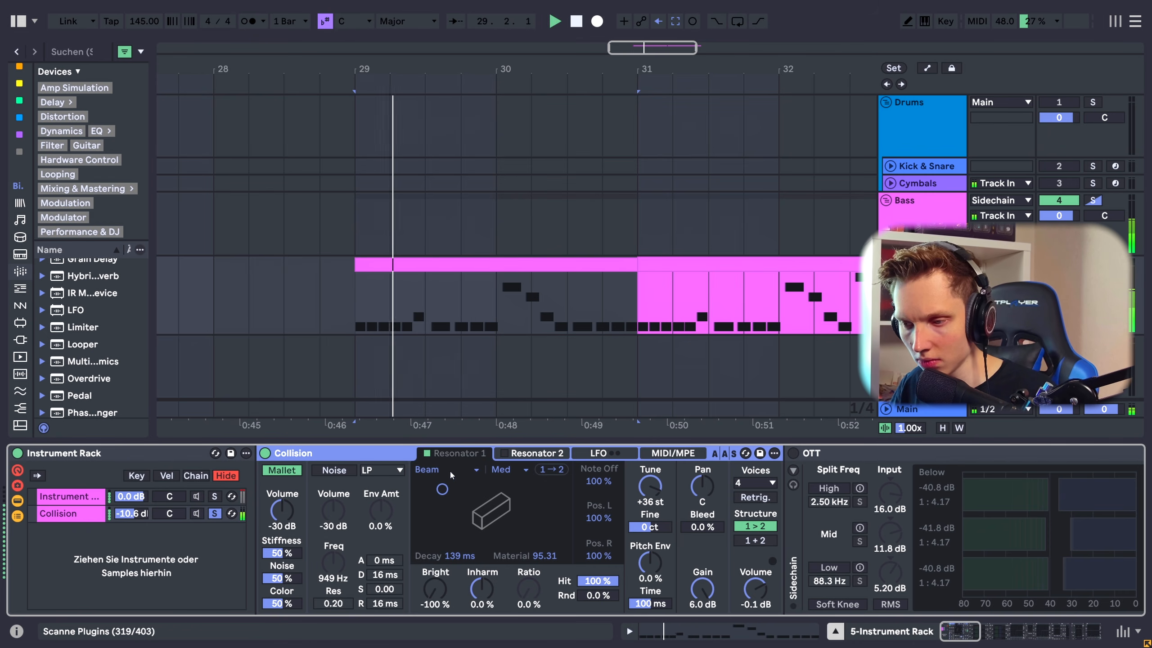
{"action": "key", "text": "space"}
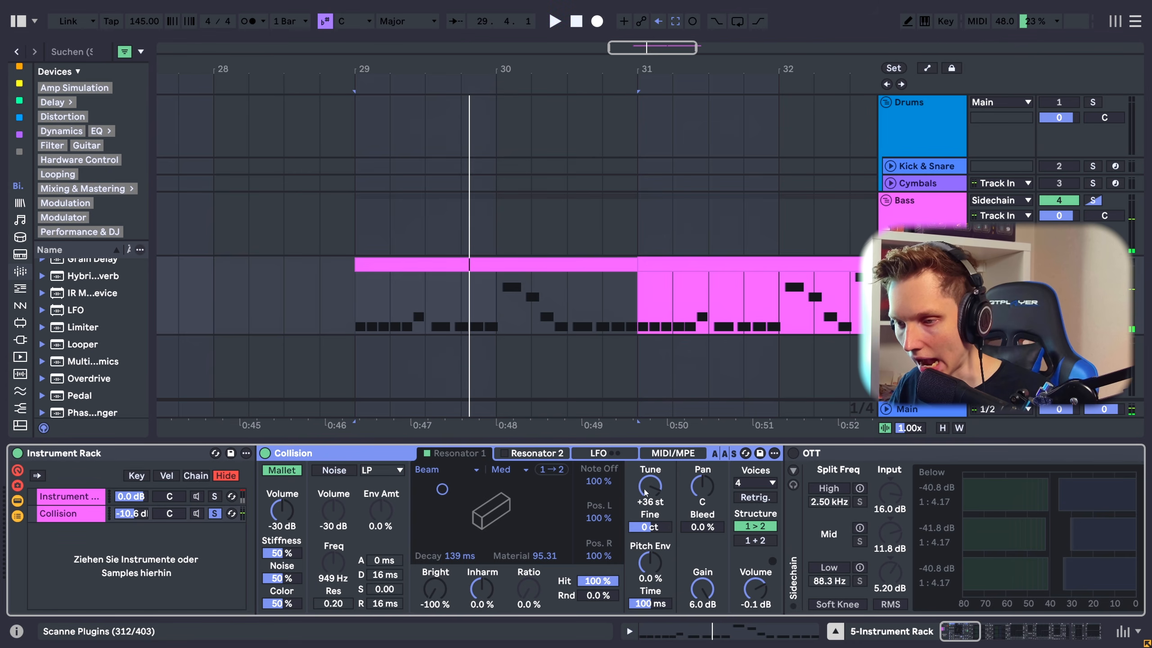
{"action": "key", "text": "space"}
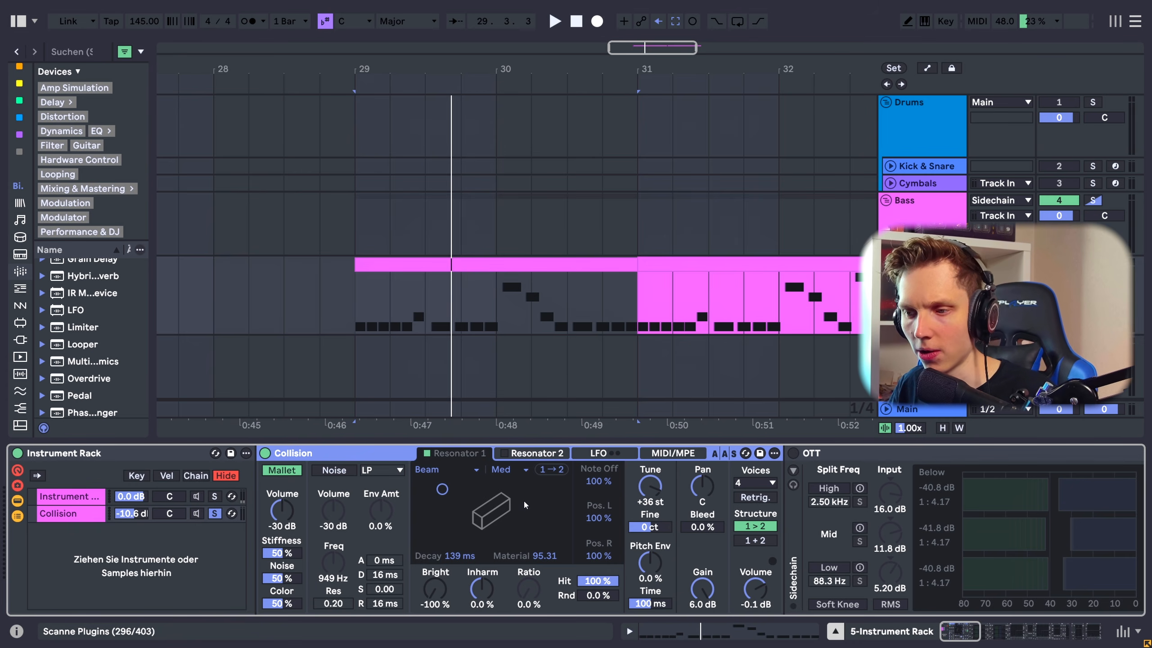
{"action": "key", "text": "space"}
{"action": "key", "text": "space"}
{"action": "key", "text": "space"}
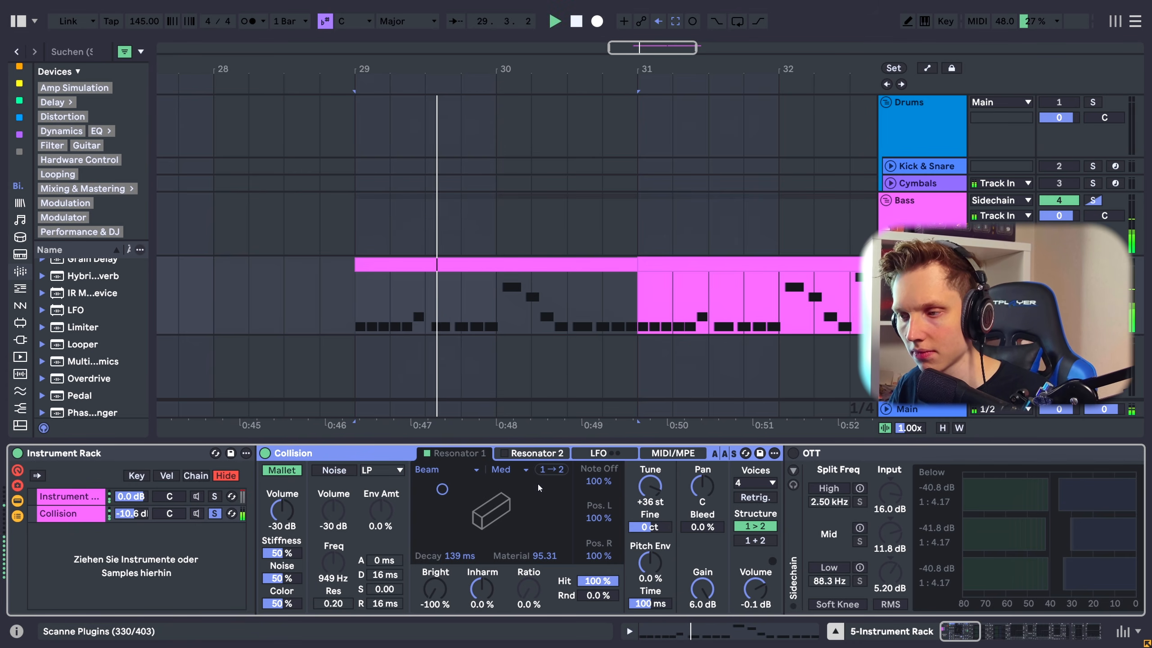
Enable the first OTT after the Collision instrument while auditioning the loop.
{"action": "scroll", "coordinate": [444, 514], "scroll_direction": "right", "scroll_amount": 10}
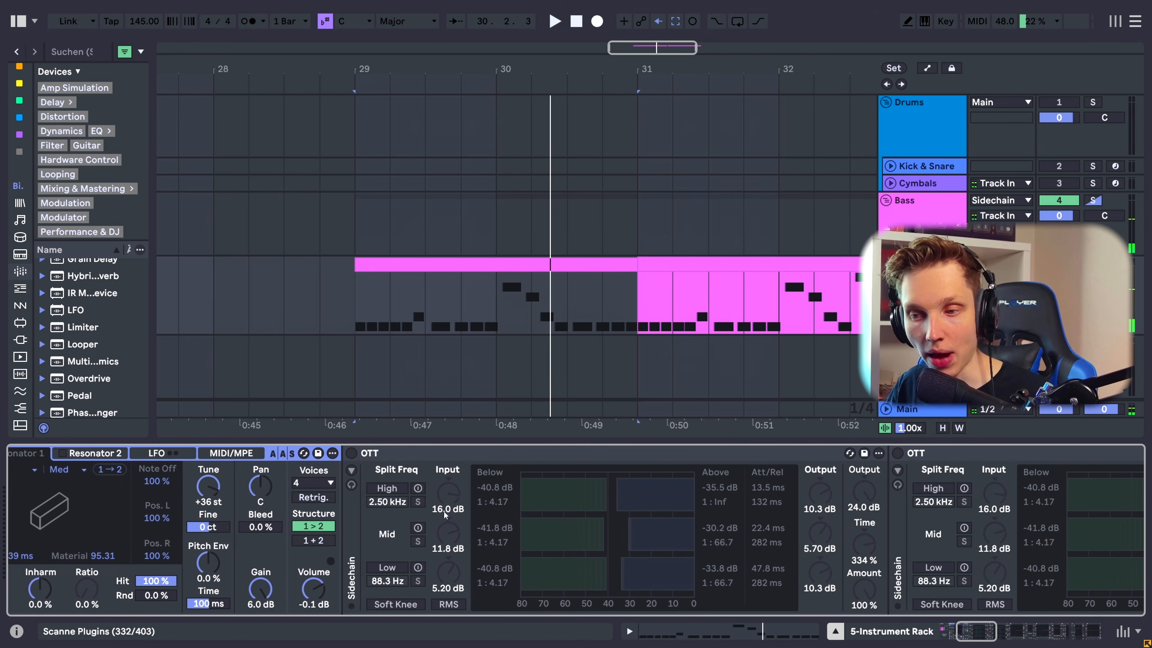
{"action": "left_click", "coordinate": [351, 453]}
{"action": "left_click", "coordinate": [399, 452]}
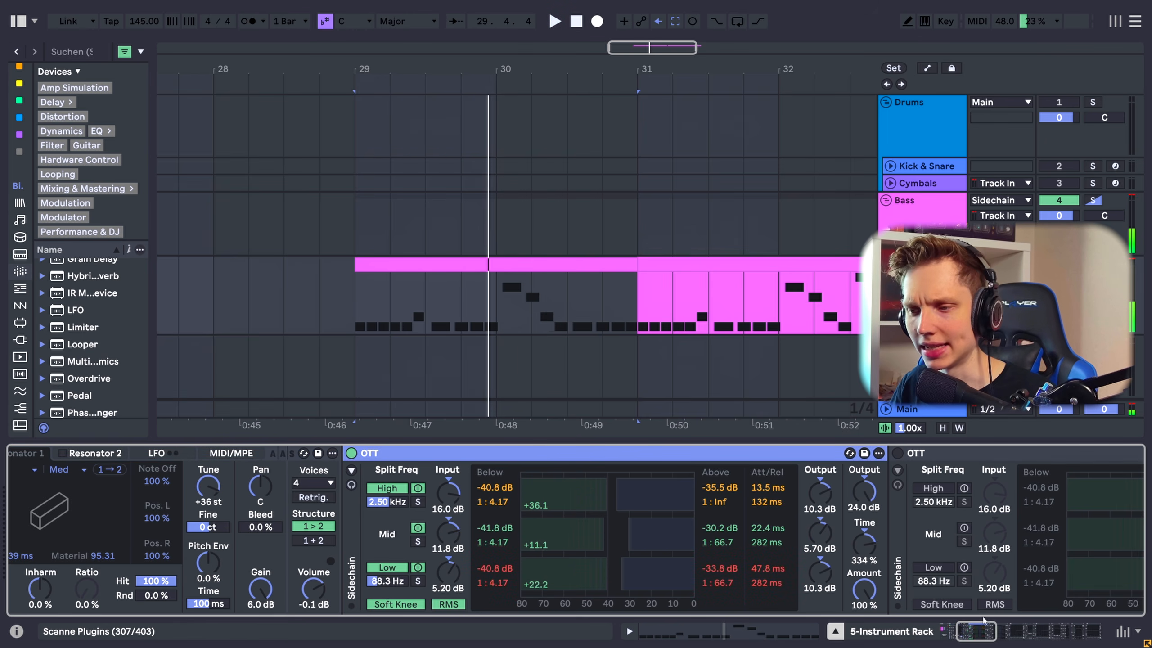
Enable the second OTT in the Collision chain and play the loop.
{"action": "scroll", "coordinate": [653, 461], "scroll_direction": "right", "scroll_amount": 5}
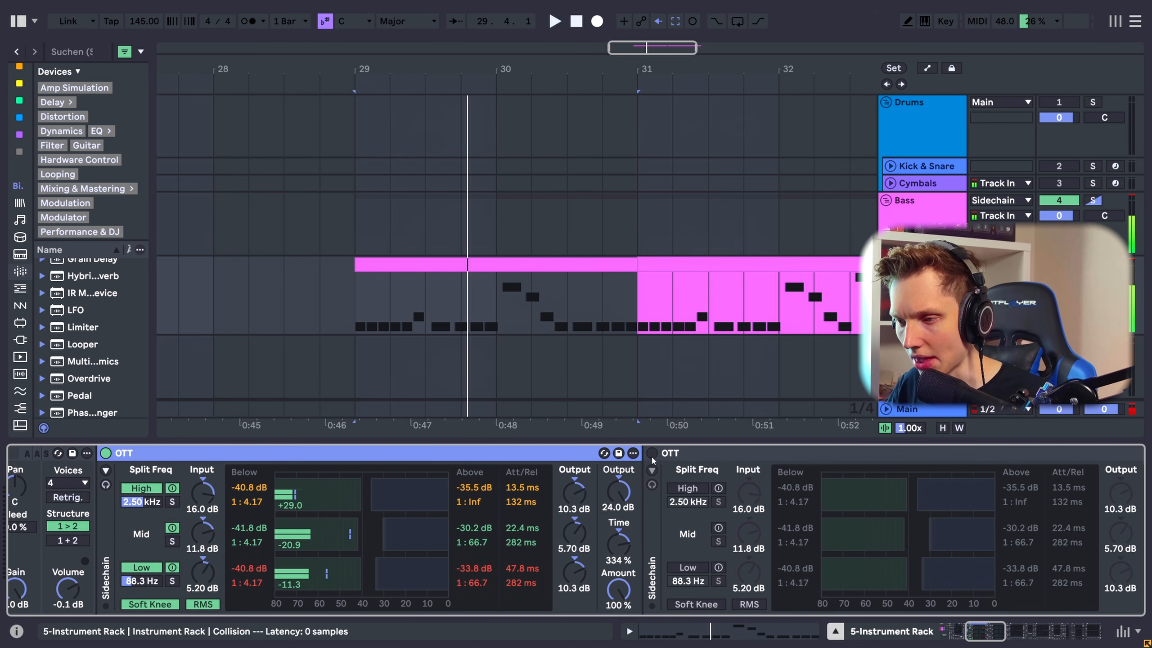
{"action": "left_click", "coordinate": [652, 453]}
{"action": "key", "text": "space"}
Enable the EQ Eight with the 306 Hz low cut after the second OTT and play the loop.
{"action": "left_click_drag", "start_coordinate": [995, 633], "coordinate": [1018, 635]}
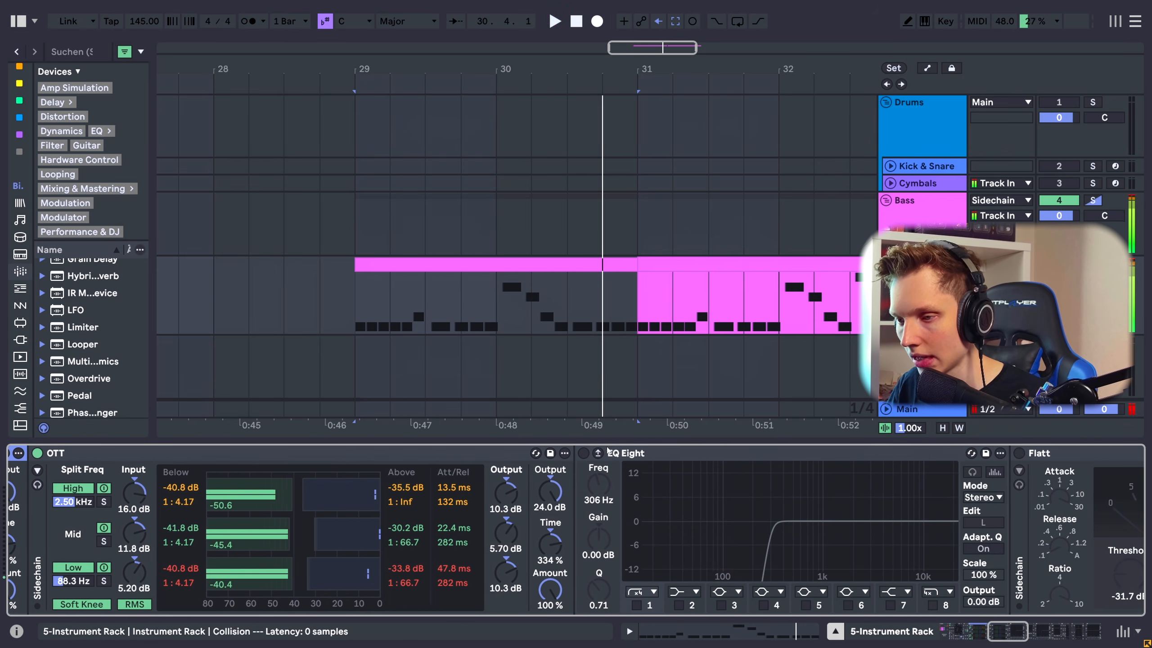
{"action": "left_click", "coordinate": [583, 452]}
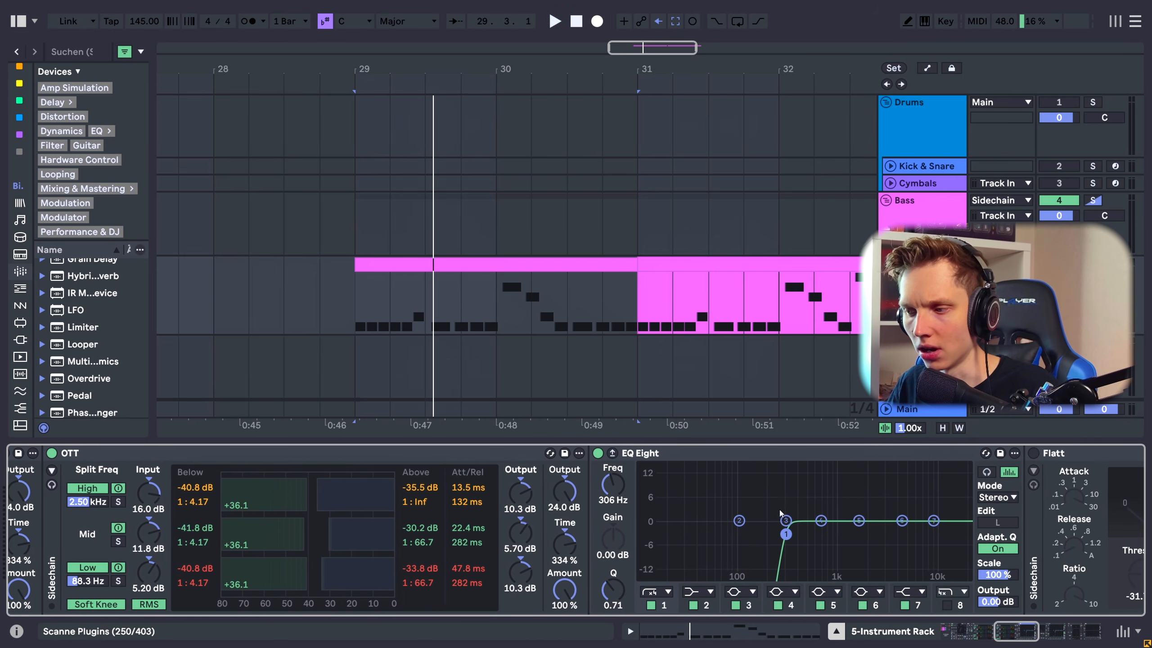
{"action": "key", "text": "space"}
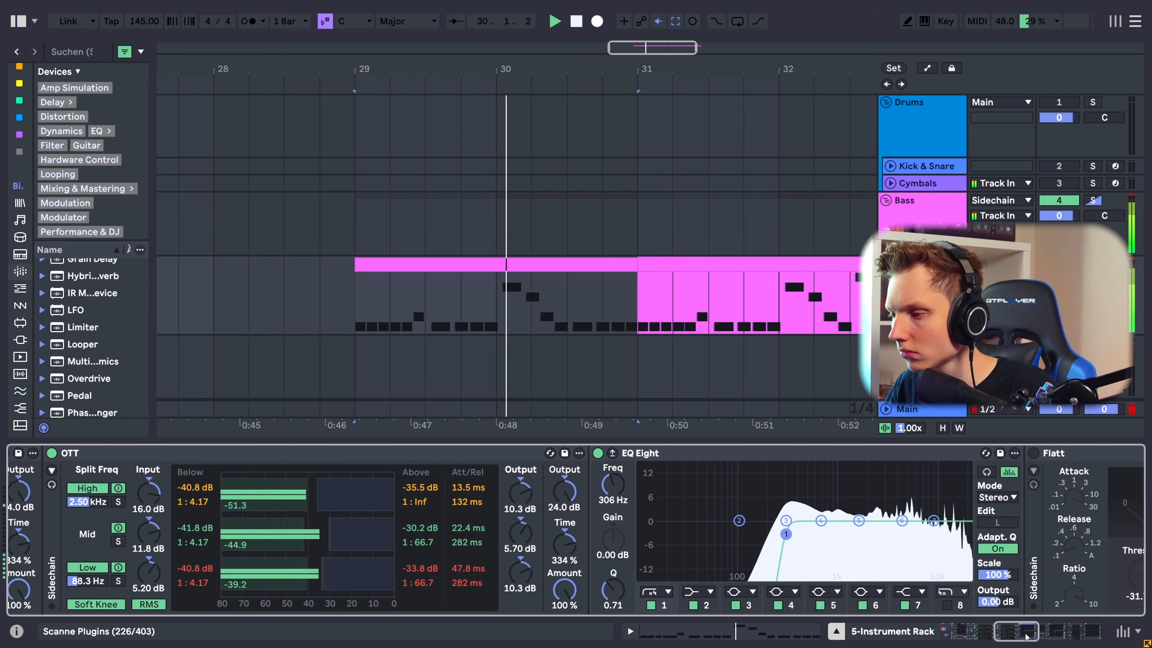
Enable the Flatt compressor after the 306 Hz EQ Eight and audition the loop.
{"action": "left_click_drag", "start_coordinate": [1027, 636], "coordinate": [1034, 636]}
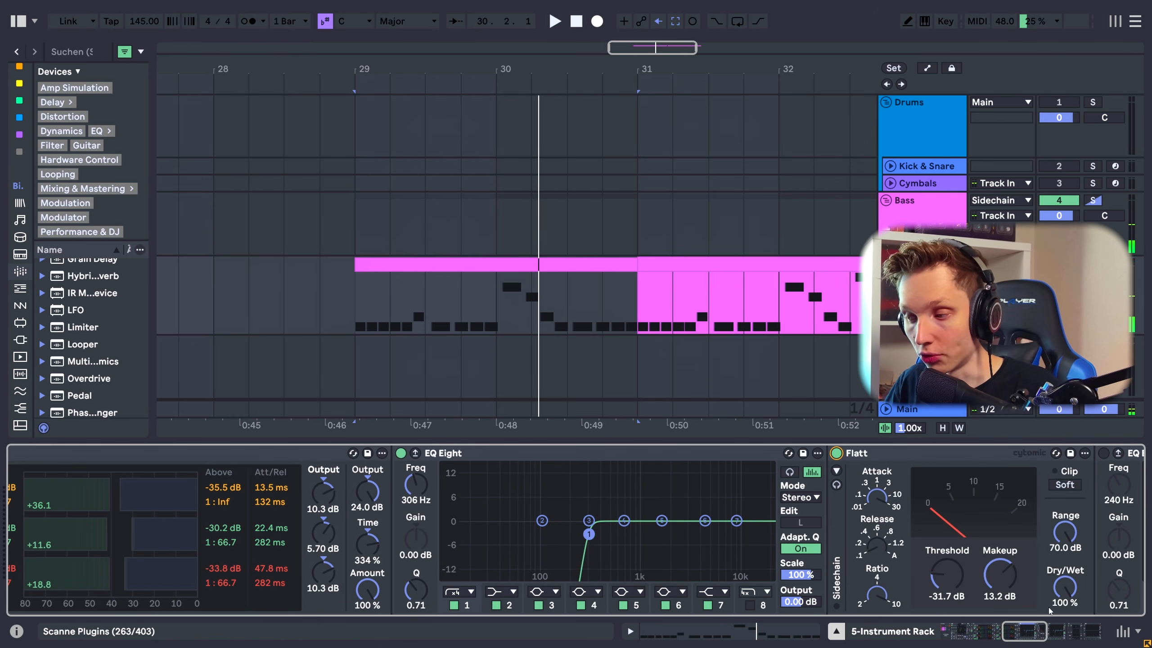
{"action": "key", "text": "space"}
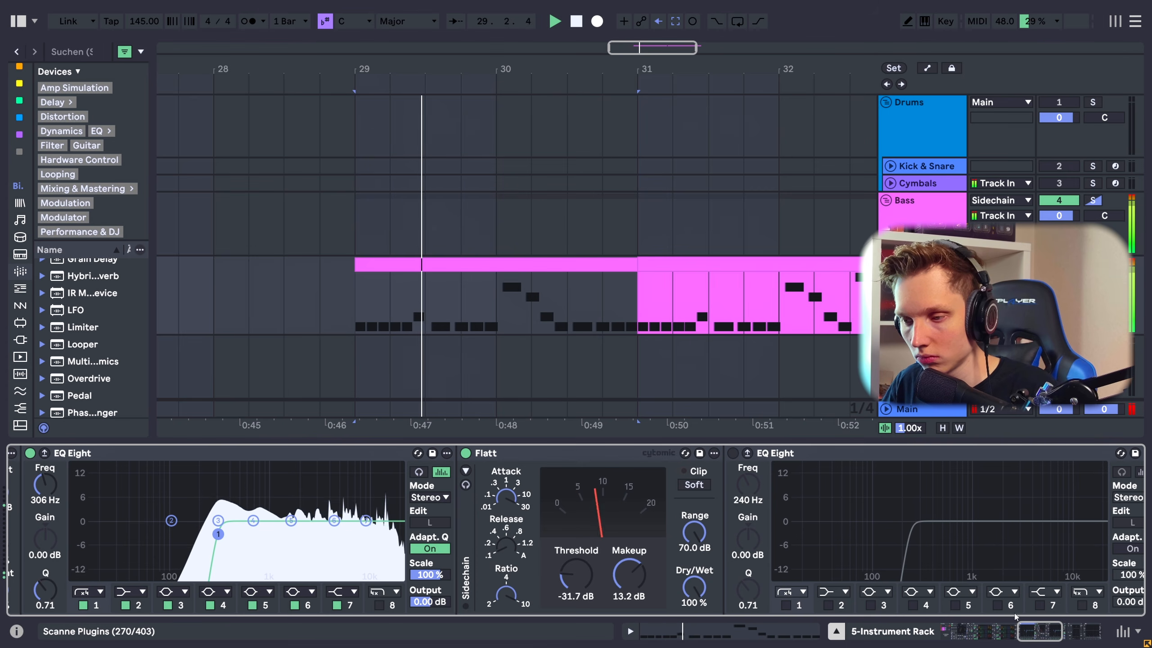
{"action": "key", "text": "space"}
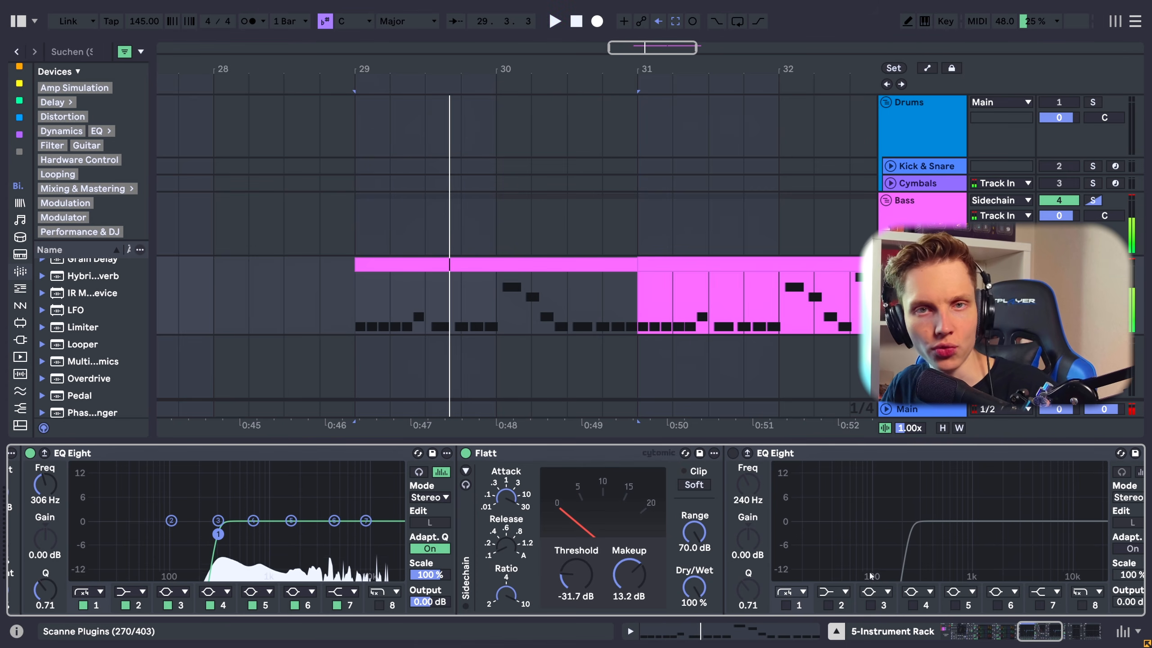
{"action": "key", "text": "space"}
{"action": "key", "text": "space"}
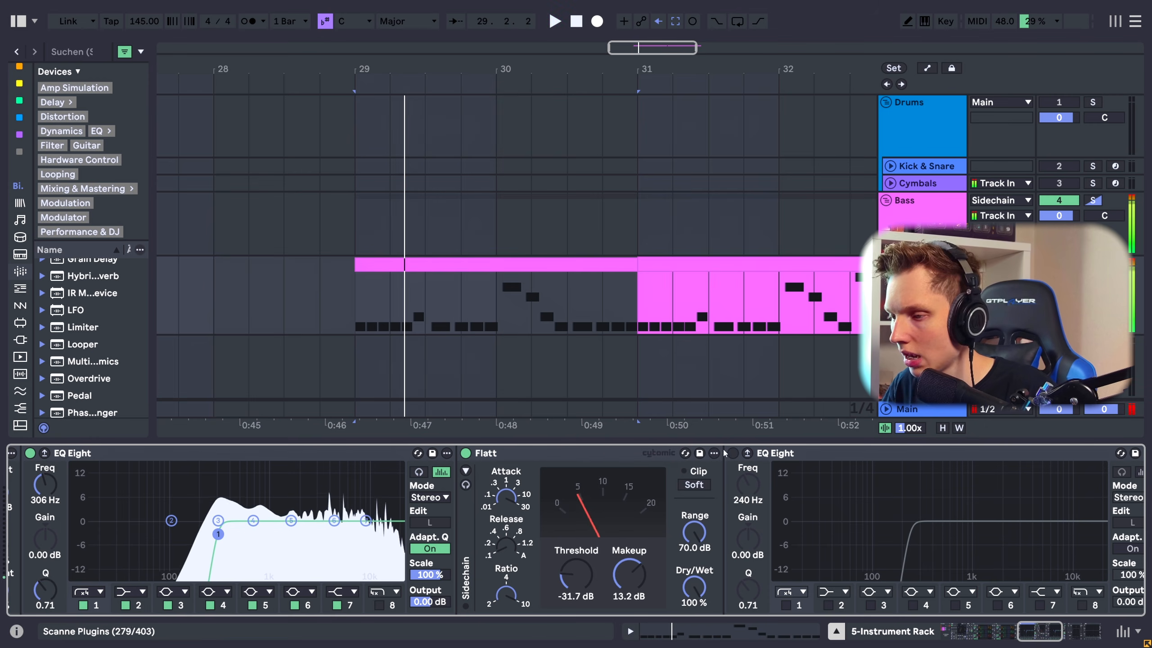
Enable the EQ Eight with the 240 Hz low cut after the Flatt compressor and play the loop.
{"action": "left_click_drag", "start_coordinate": [1046, 637], "coordinate": [1050, 637]}
{"action": "key", "text": "space"}
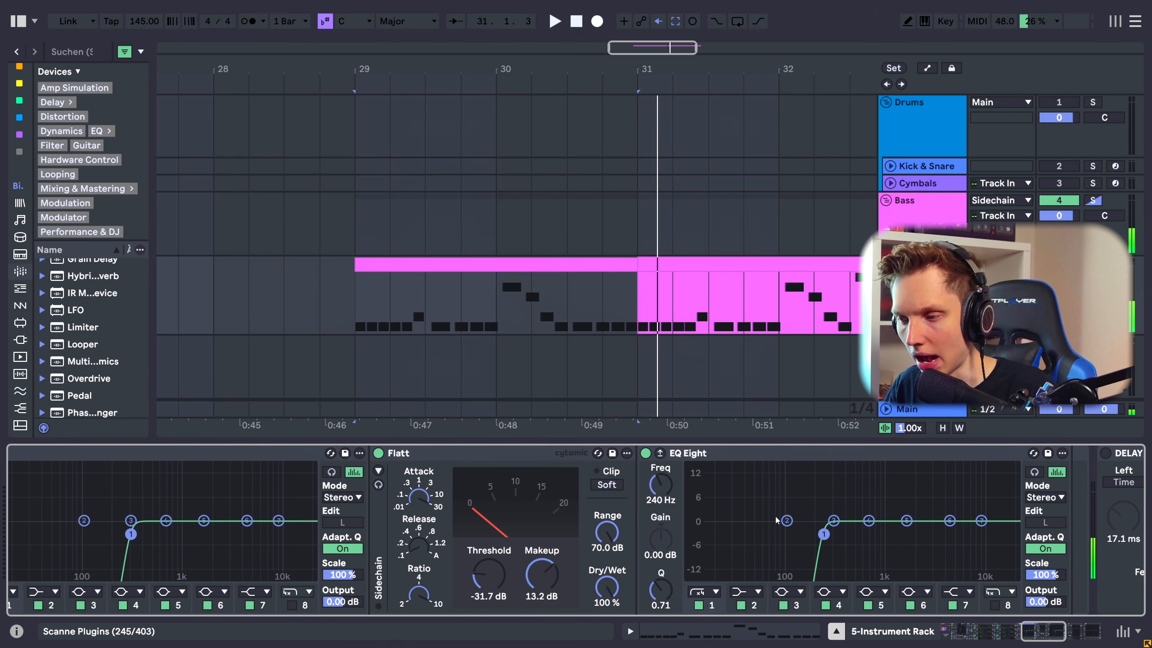
{"action": "key", "text": "space"}
Unsolo the Collision chain in the outer Instrument Rack and play the combined bass from bar 29.
{"action": "left_click_drag", "start_coordinate": [1044, 632], "coordinate": [960, 629]}
{"action": "key", "text": "space"}
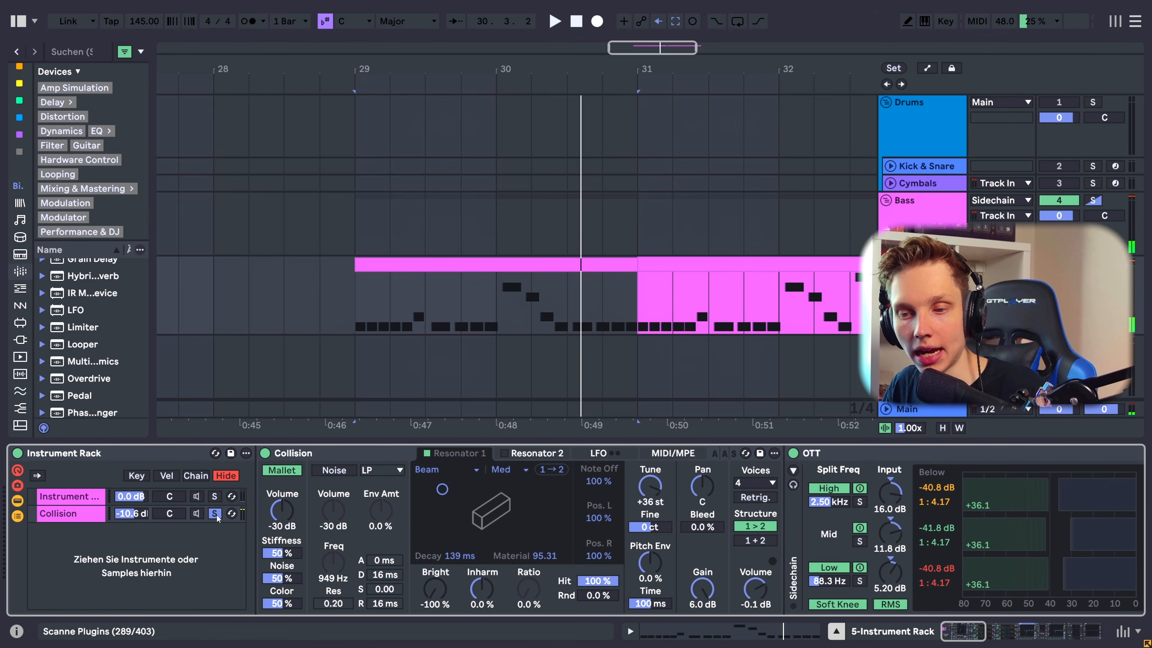
{"action": "left_click", "coordinate": [74, 515]}
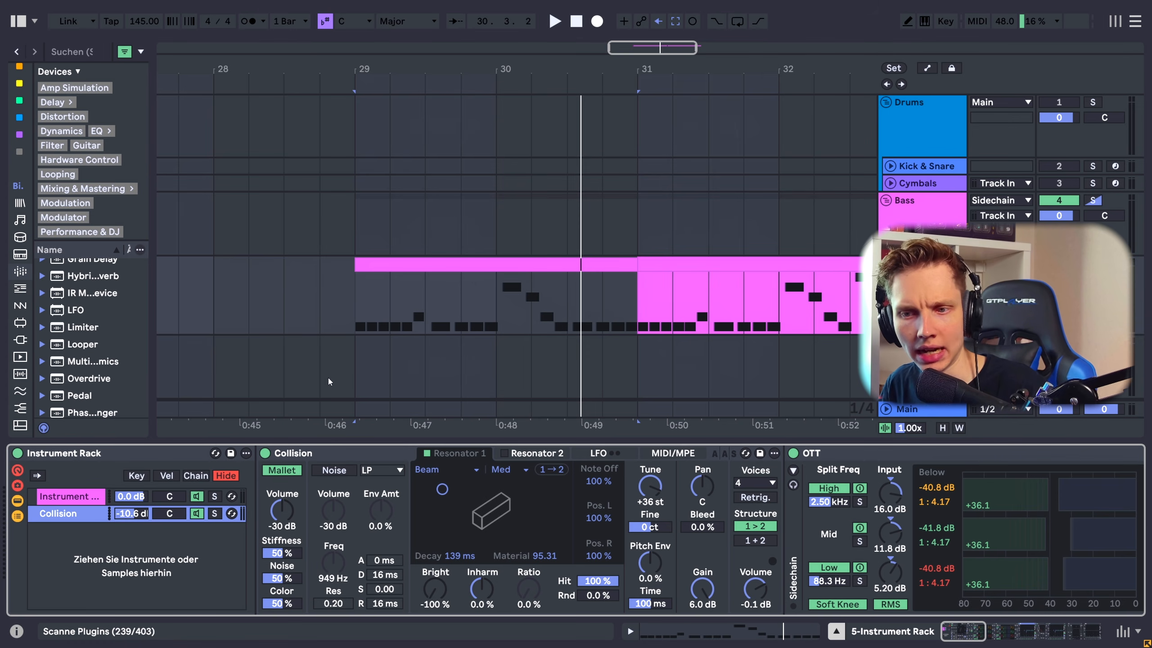
{"action": "left_click", "coordinate": [354, 311]}
{"action": "key", "text": "space"}
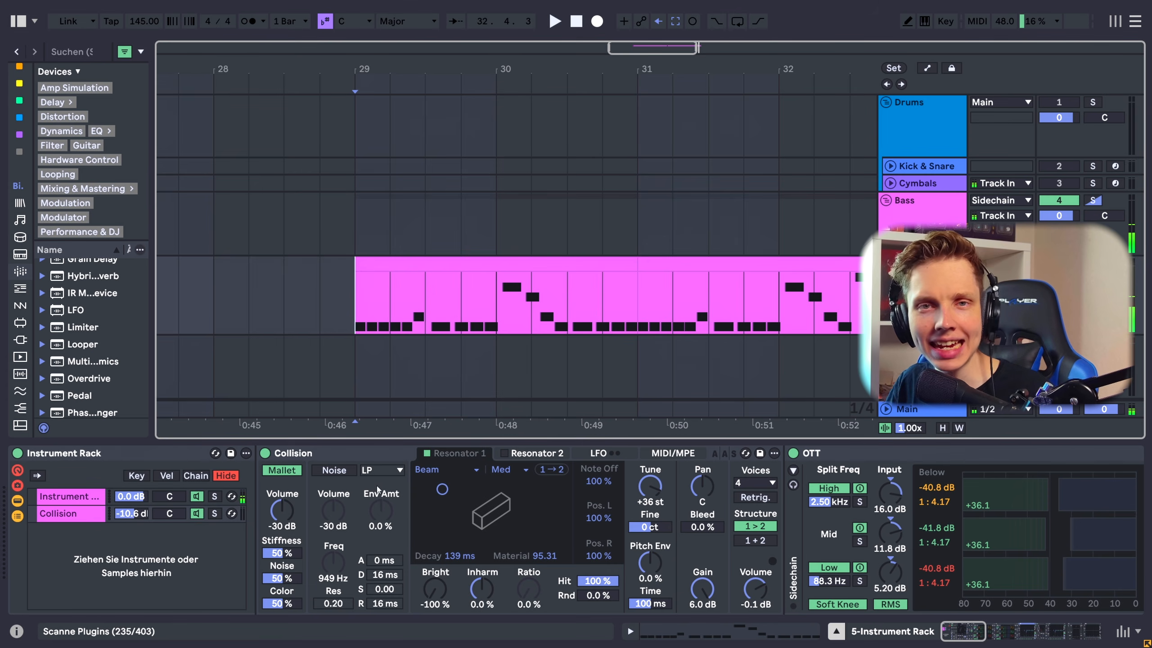
Enable the last EQ Eight in the chain and set its band 7 to 3.16 kHz with −2.36 dB gain.
{"action": "key", "text": "space"}
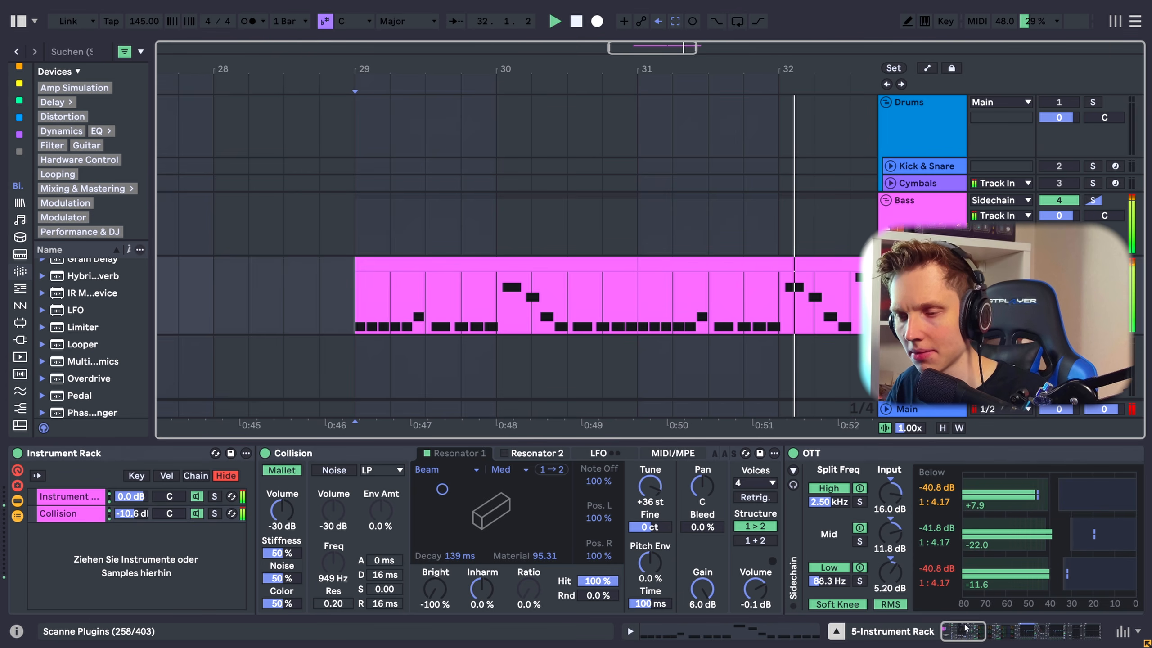
{"action": "left_click_drag", "start_coordinate": [965, 627], "coordinate": [1087, 628]}
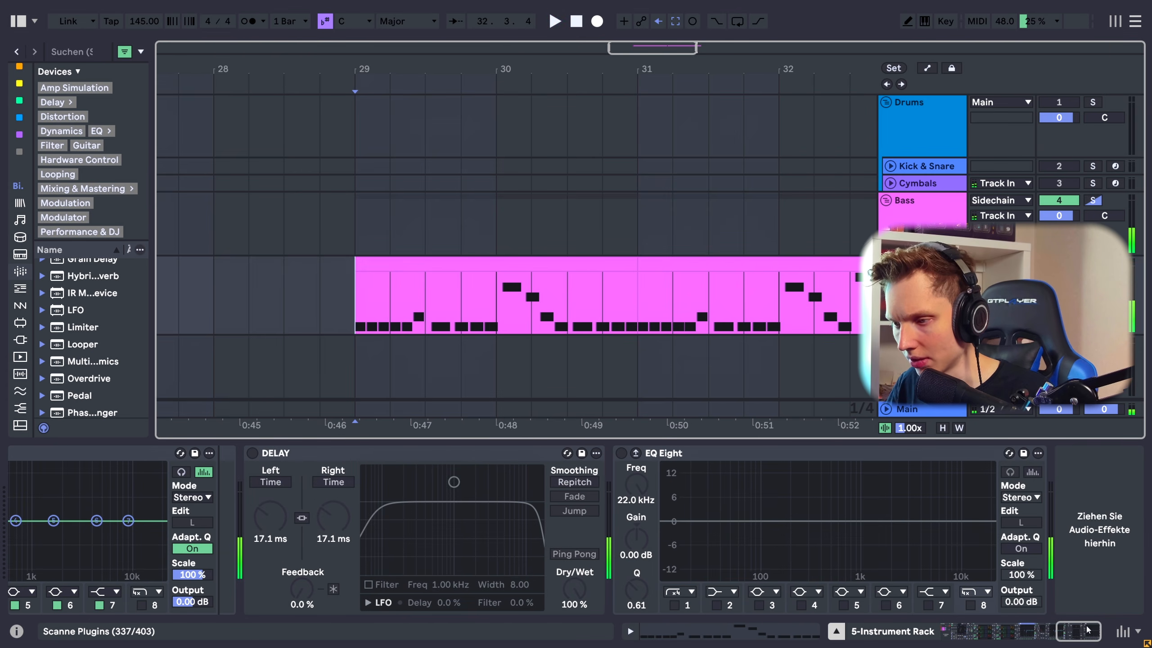
{"action": "left_click", "coordinate": [622, 453]}
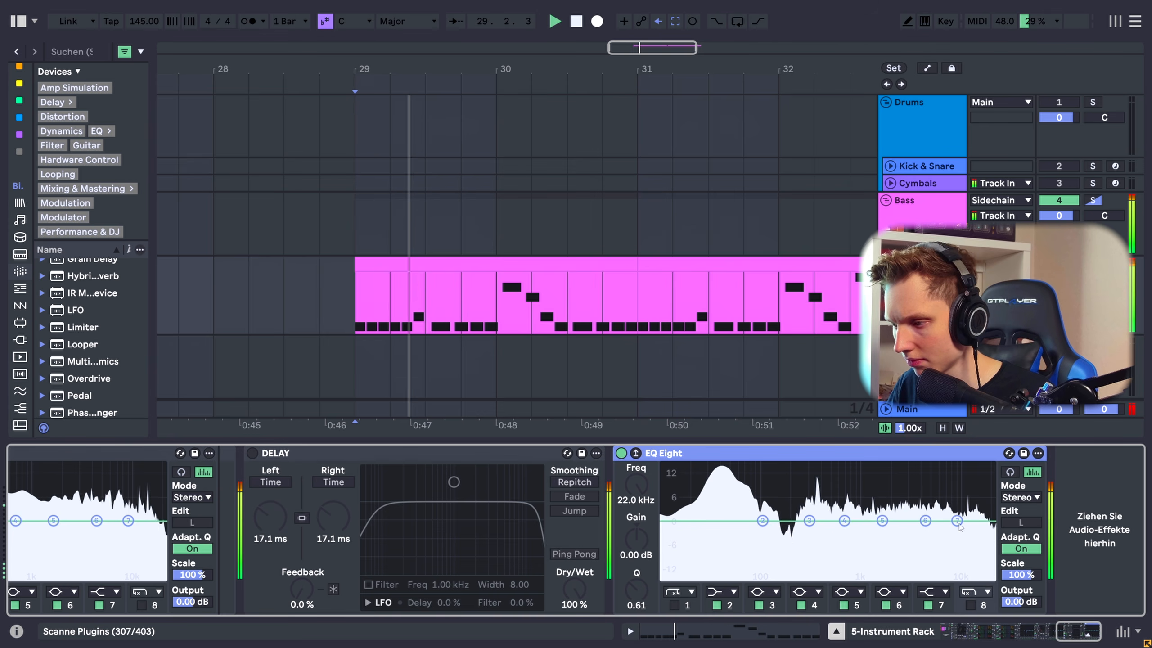
{"action": "left_click_drag", "start_coordinate": [957, 523], "coordinate": [909, 532]}
Move the EQ Eight ahead of the Delay and enable the Delay.
{"action": "left_click_drag", "start_coordinate": [663, 453], "coordinate": [272, 452]}
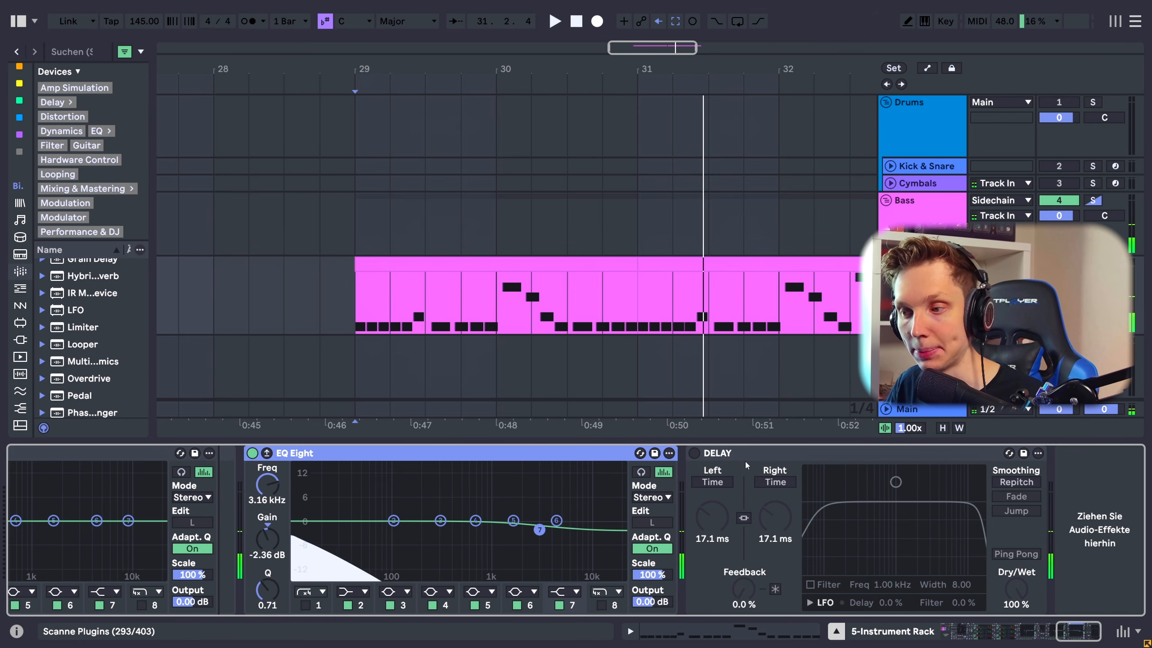
{"action": "left_click", "coordinate": [694, 453]}
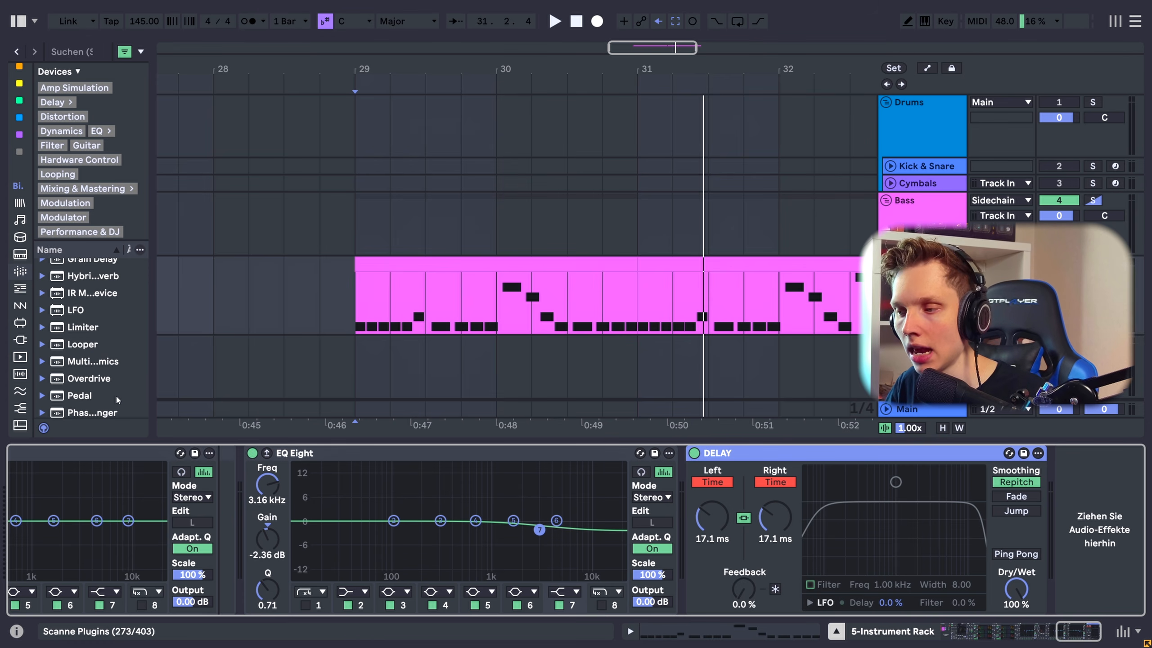
Open the two-bar MIDI clip at bar 29 and examine its bass notes during playback.
{"action": "left_click", "coordinate": [426, 347]}
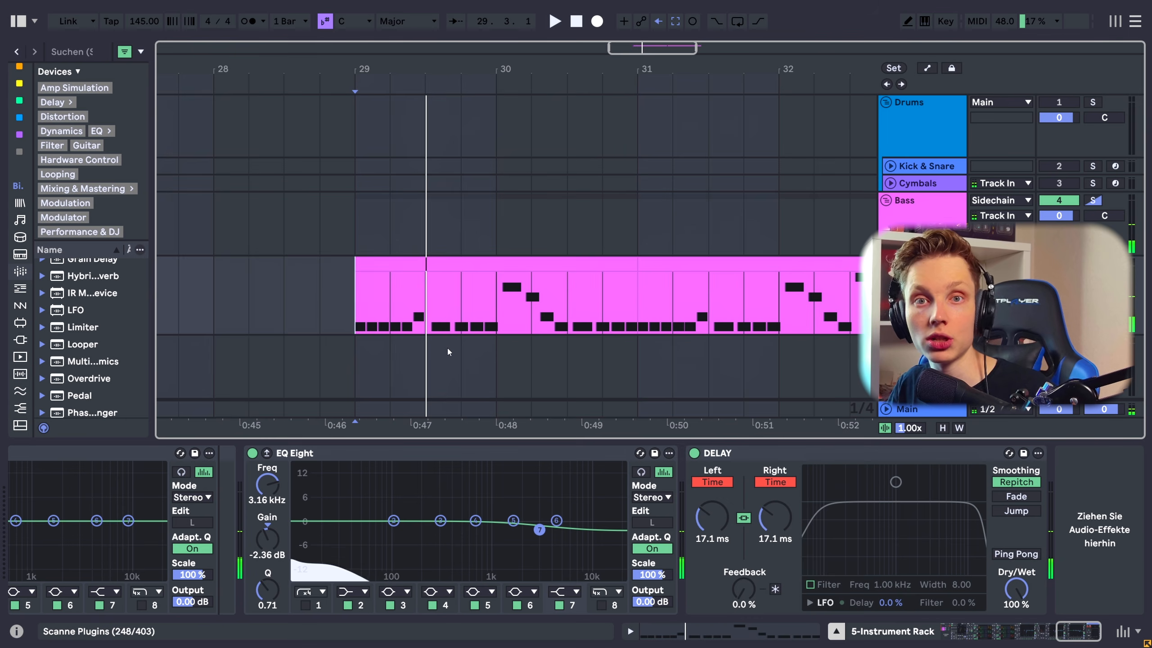
{"action": "left_click", "coordinate": [466, 262]}
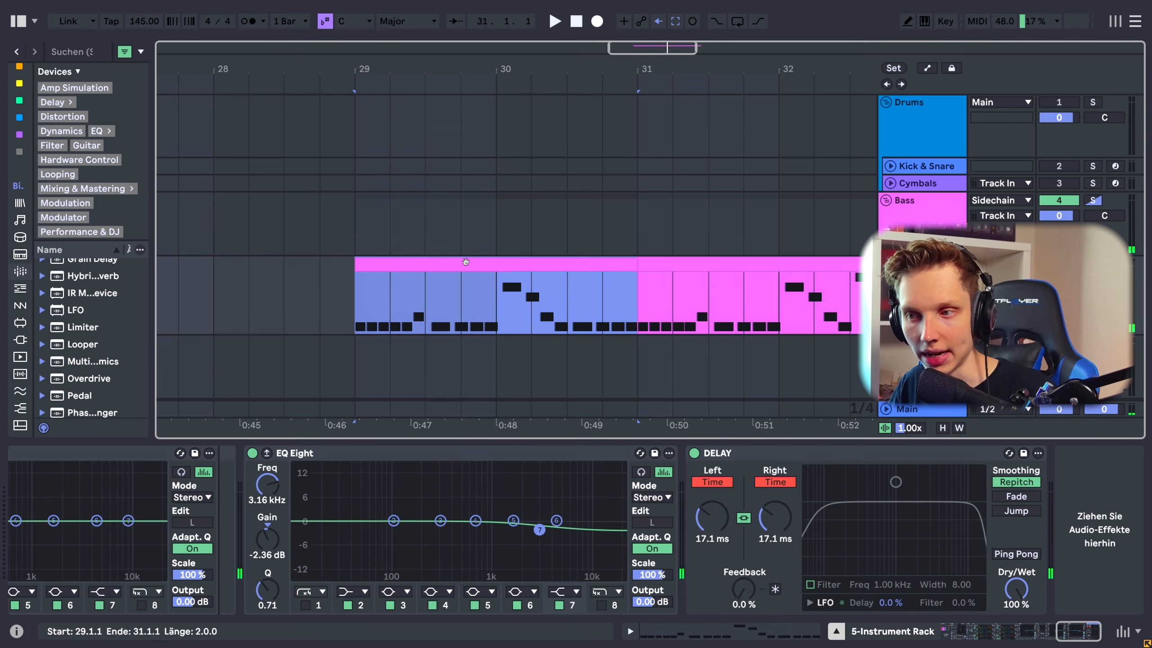
{"action": "key", "text": "shift+Tab"}
{"action": "key", "text": "space"}
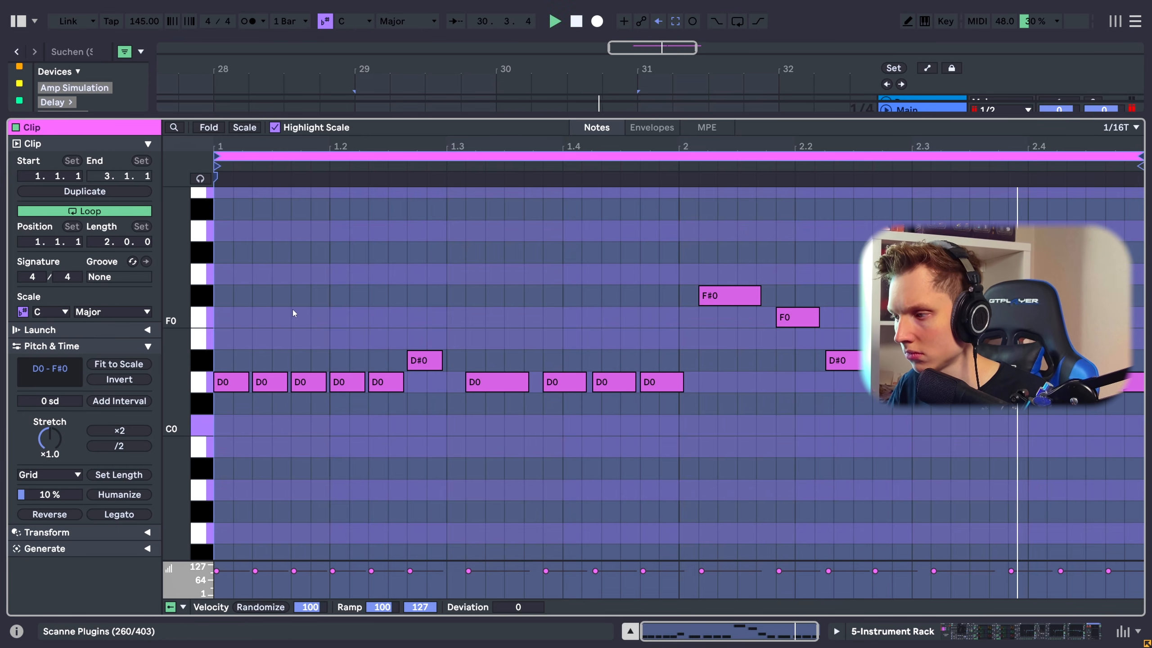
{"action": "left_click_drag", "start_coordinate": [833, 117], "coordinate": [701, 404]}
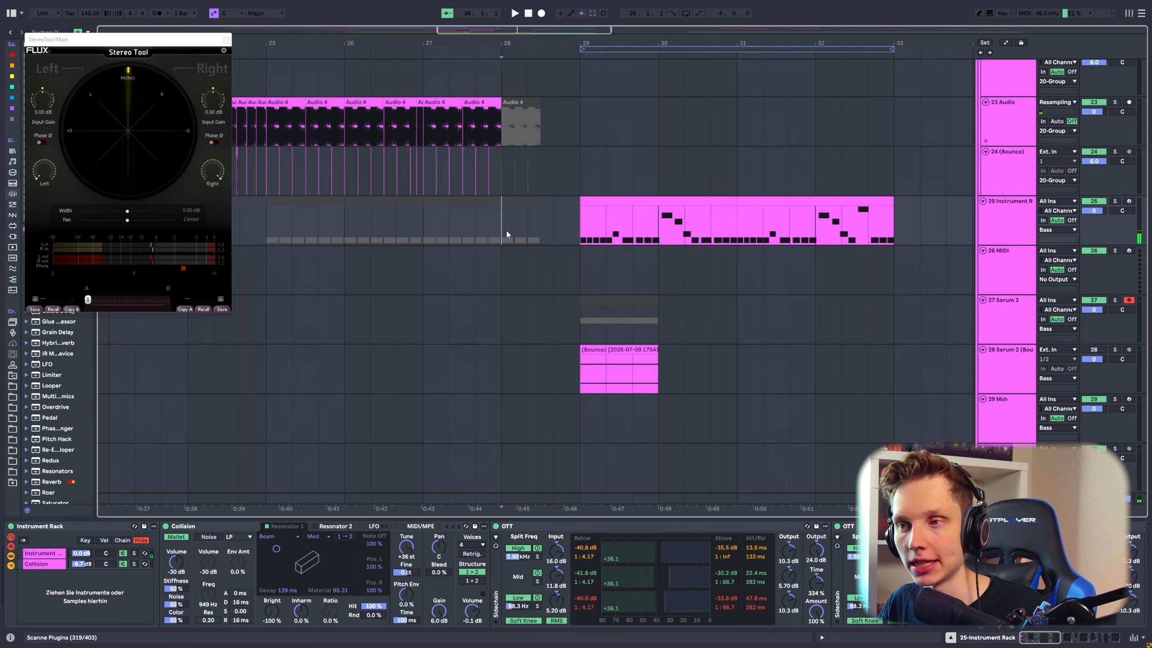
Audition the bass on track 25 across bars 29 to 33, switching loop playback on and back off.
{"action": "key", "text": "space"}
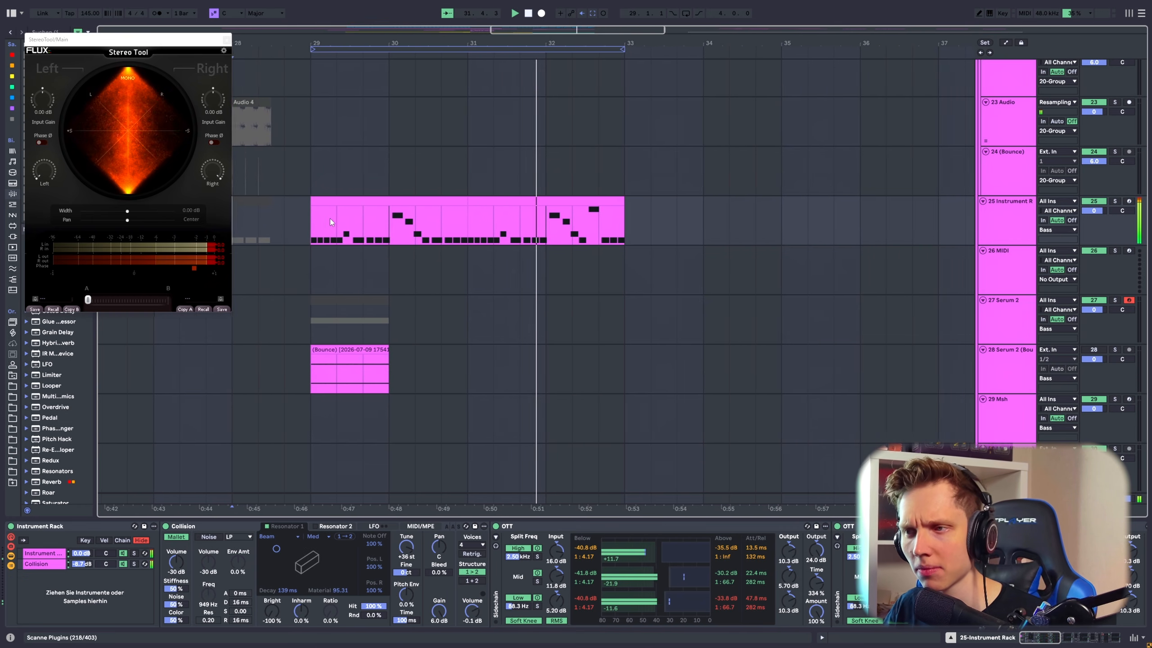
{"action": "key", "text": "ctrl+l"}
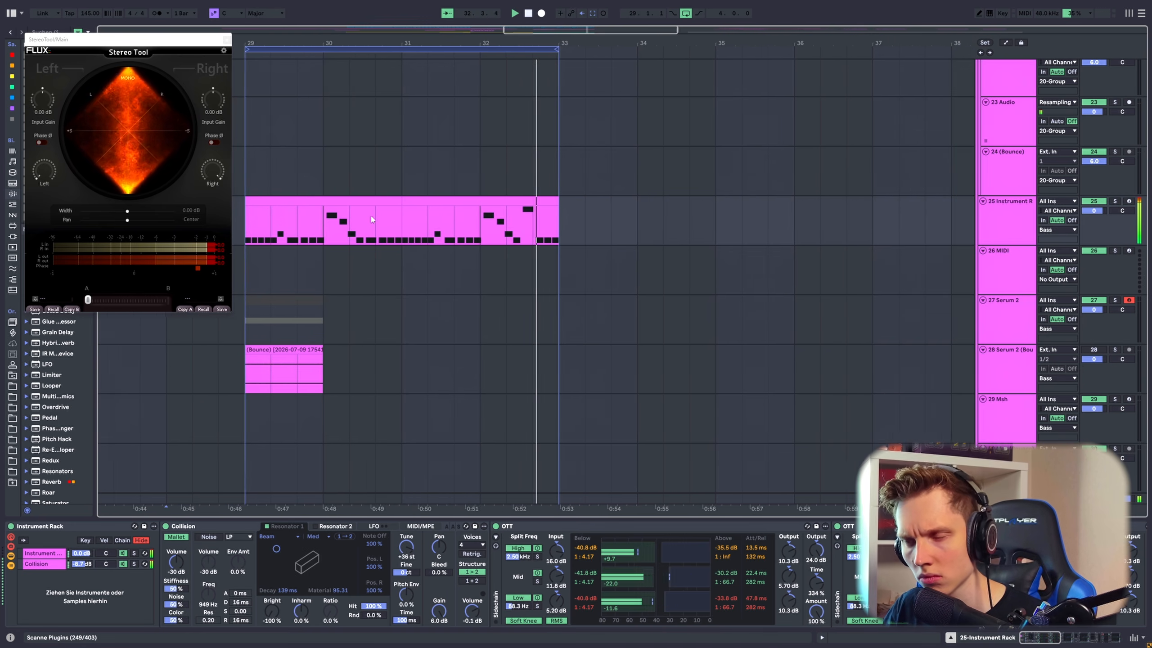
{"action": "key", "text": "space"}
{"action": "left_click", "coordinate": [685, 13]}
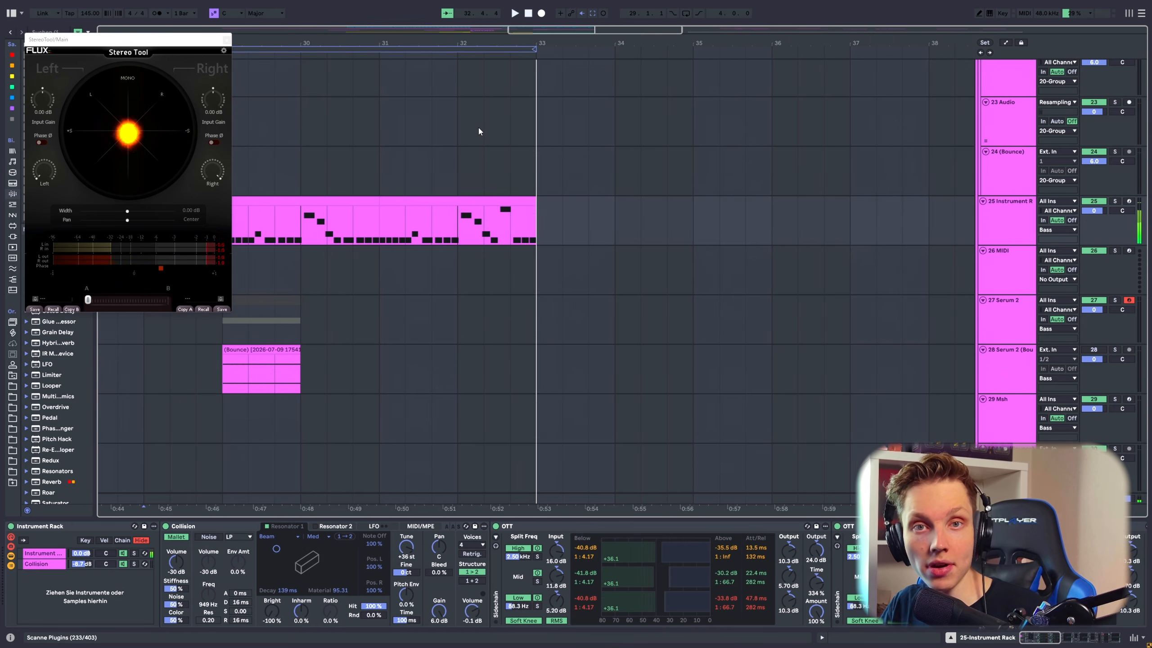
Select the two-bar clip at bar 29 on track 25 and audition the track in solo.
{"action": "scroll", "coordinate": [619, 154], "scroll_direction": "down", "scroll_amount": 3}
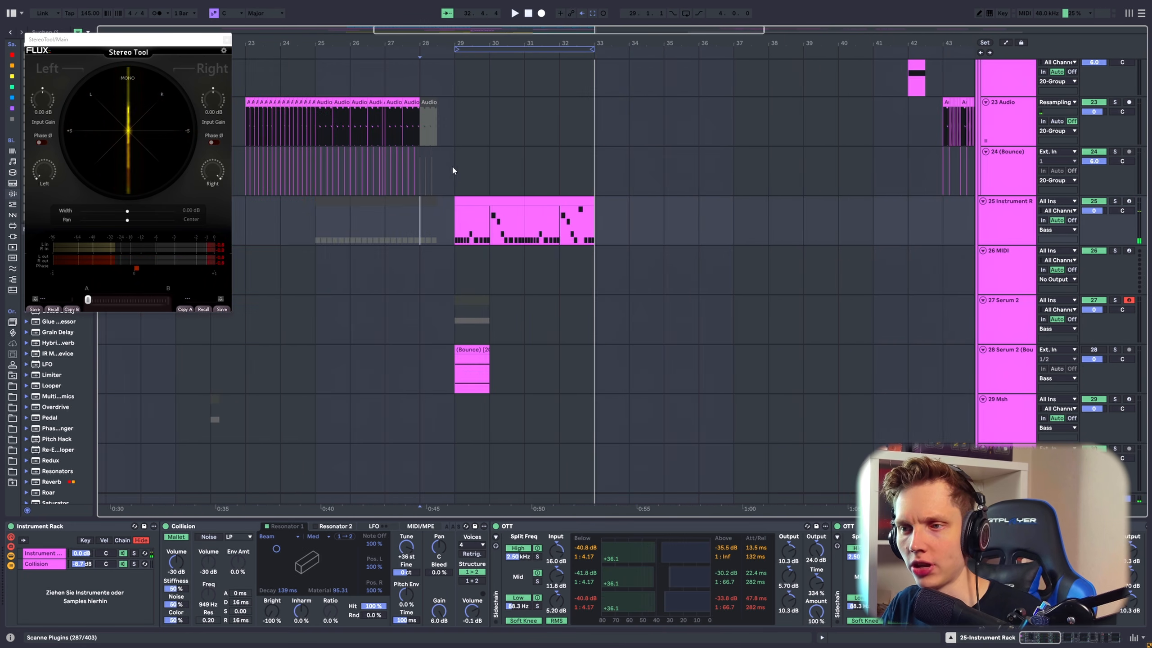
{"action": "scroll", "coordinate": [471, 297], "scroll_direction": "up", "scroll_amount": 6}
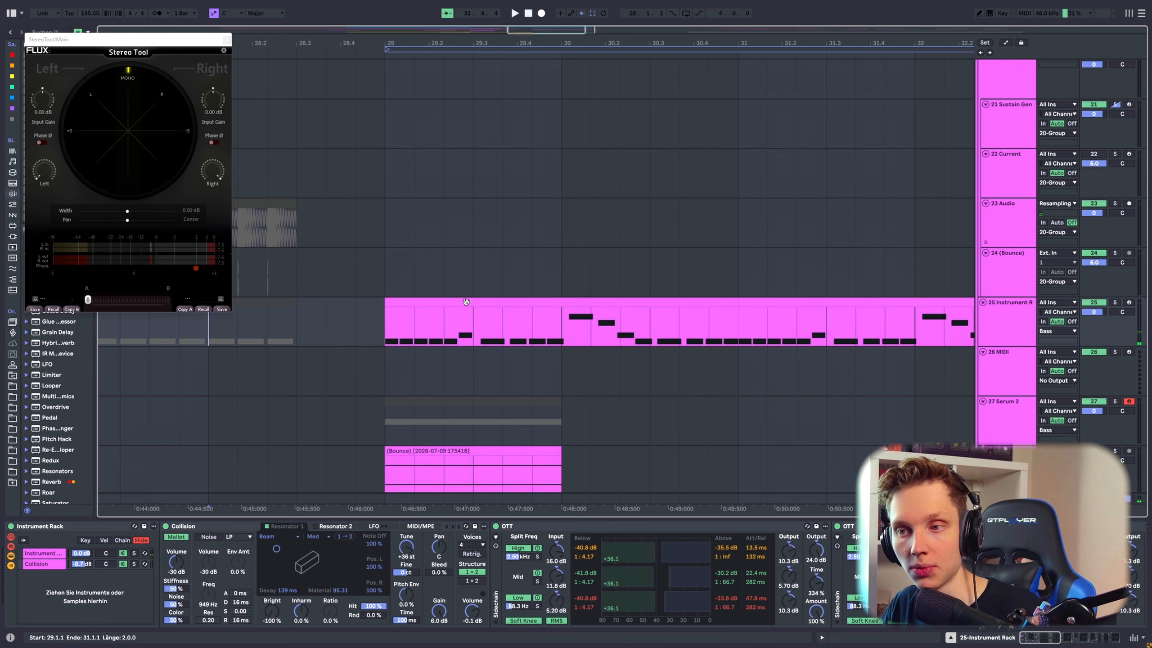
{"action": "left_click", "coordinate": [464, 303]}
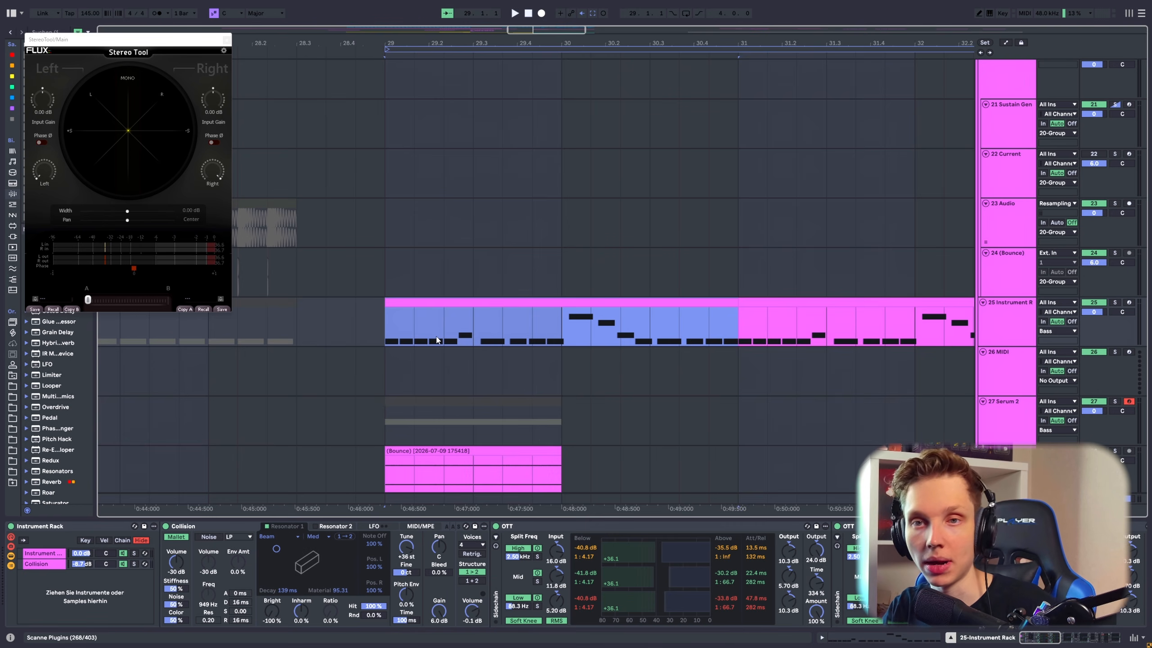
{"action": "left_click", "coordinate": [1118, 302]}
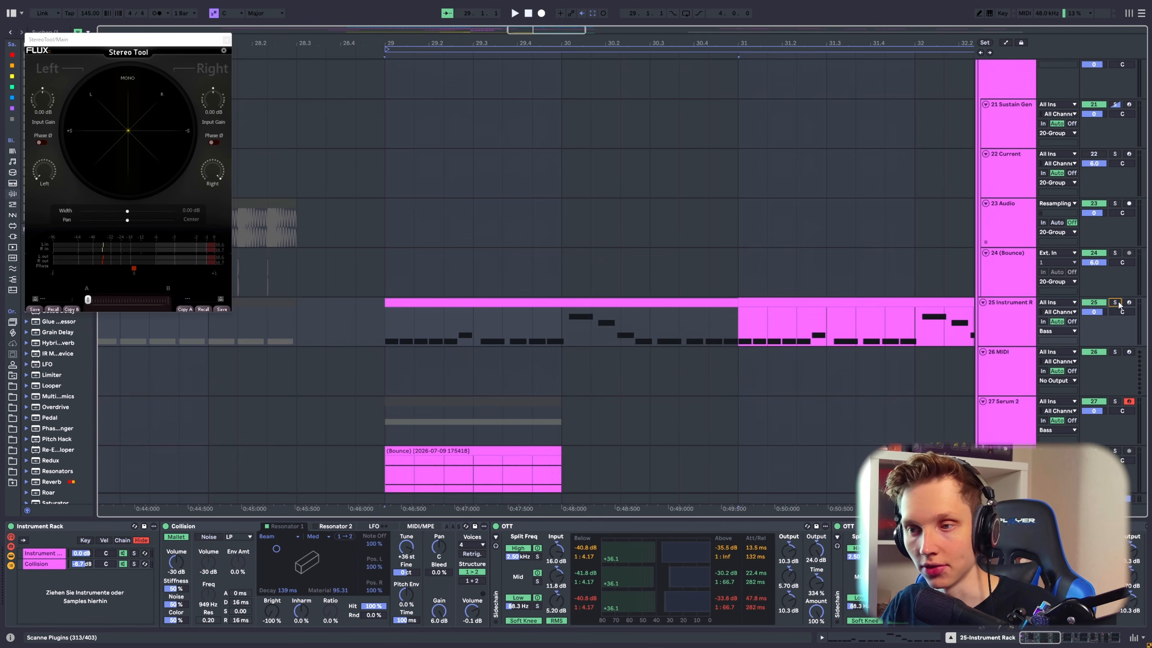
{"action": "key", "text": "space"}
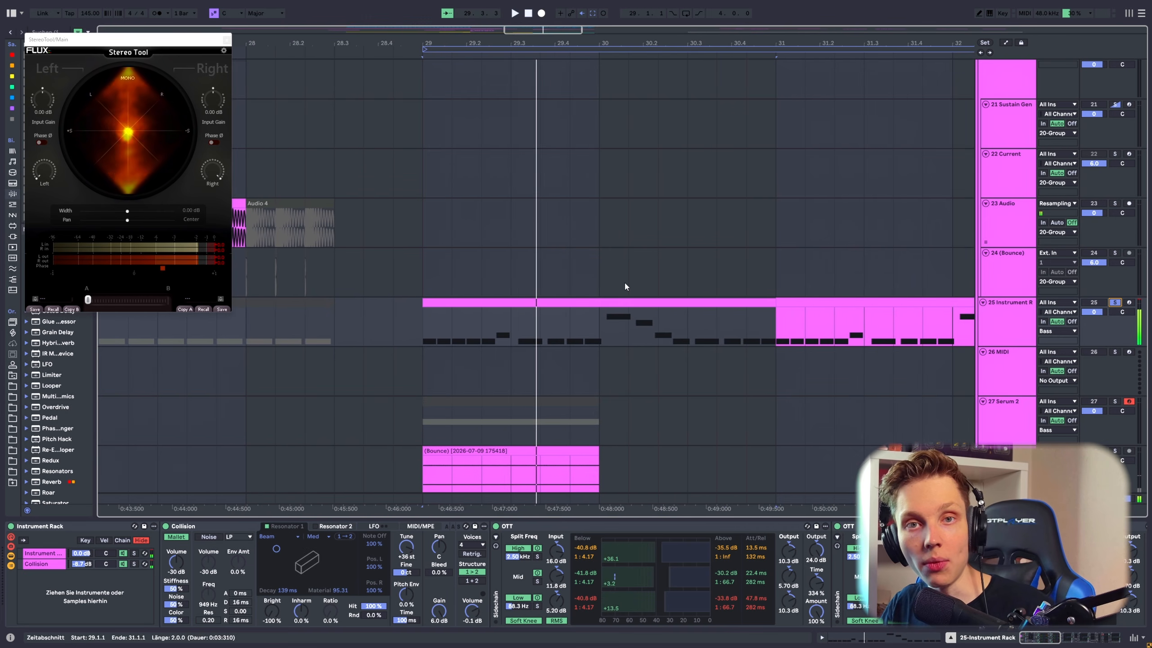
{"action": "left_click", "coordinate": [1114, 305]}
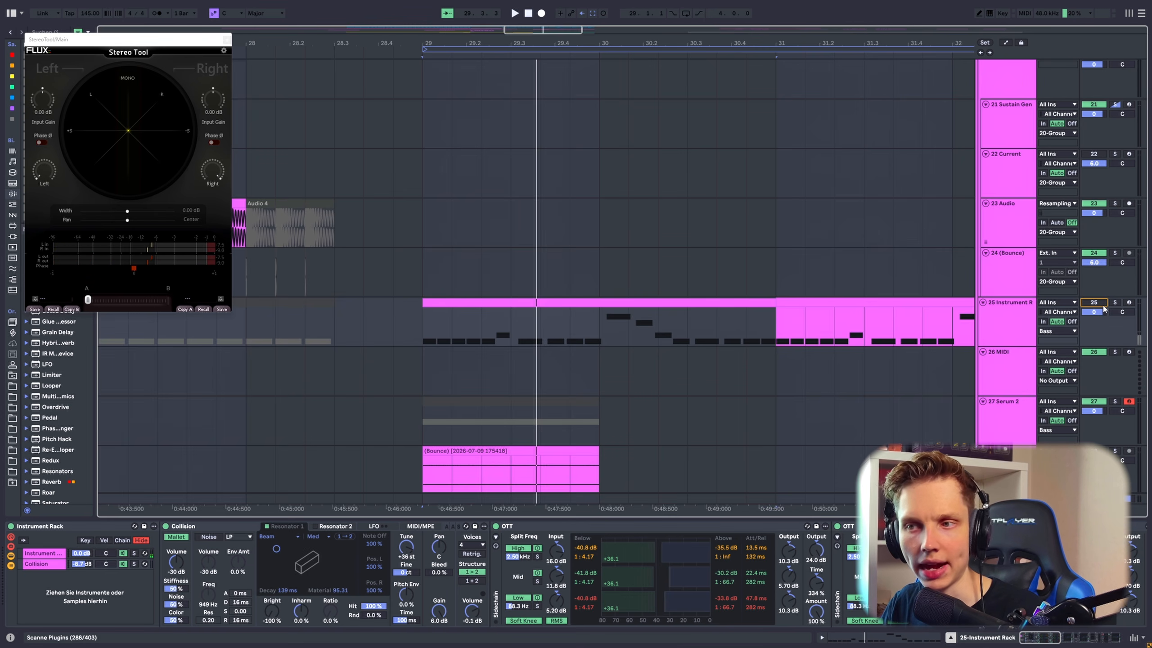
Play the bass on track 25 and mark bar 29 of its clip, from 29 to 30.
{"action": "scroll", "coordinate": [554, 218], "scroll_direction": "up", "scroll_amount": 2}
{"action": "scroll", "coordinate": [549, 218], "scroll_direction": "down", "scroll_amount": 5}
{"action": "key", "text": "space"}
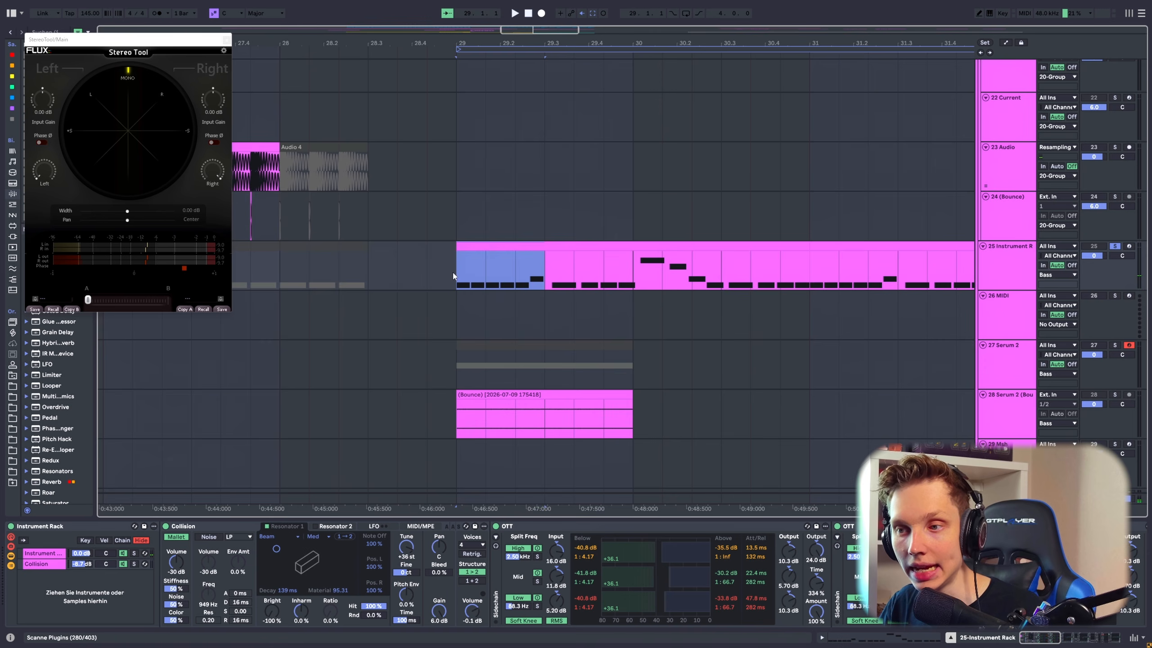
{"action": "left_click", "coordinate": [458, 276]}
{"action": "left_click_drag", "start_coordinate": [463, 277], "coordinate": [643, 273]}
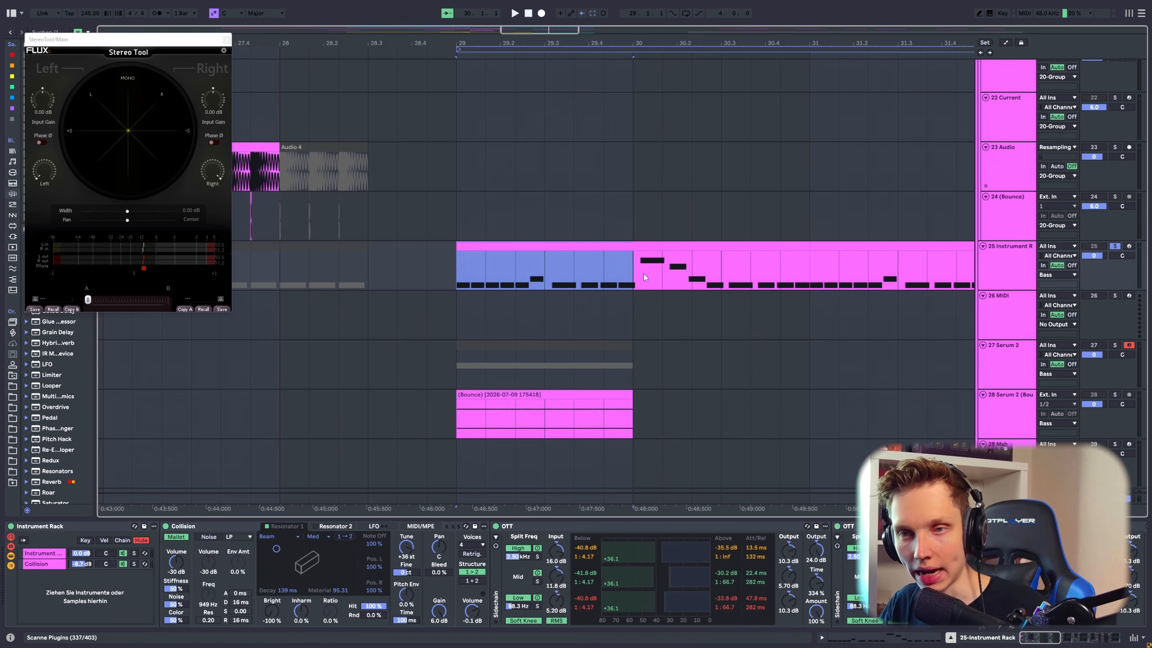